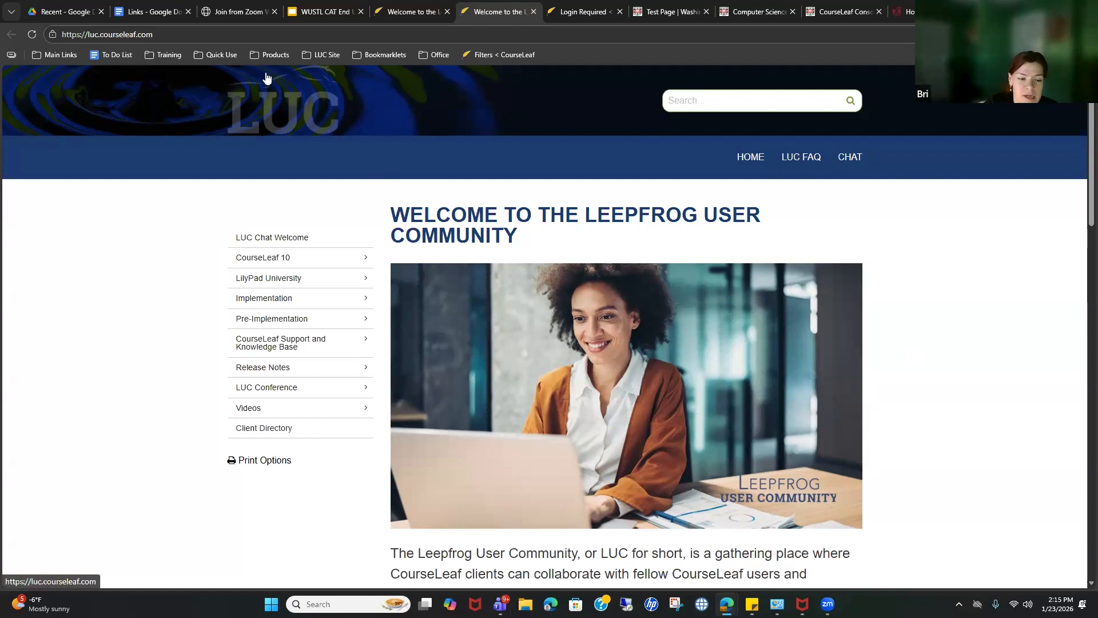
Step: Sign in to the CL9 dev site from a saved shortcut and return to the LUC site
click(364, 345)
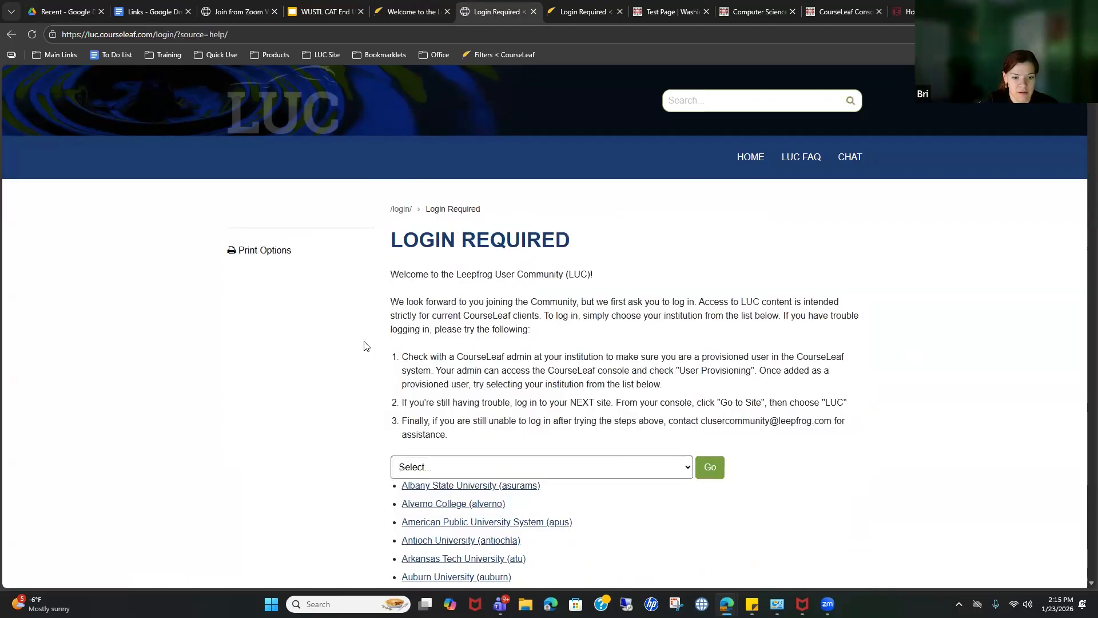
click(274, 56)
mouse_move(220, 59)
click(237, 94)
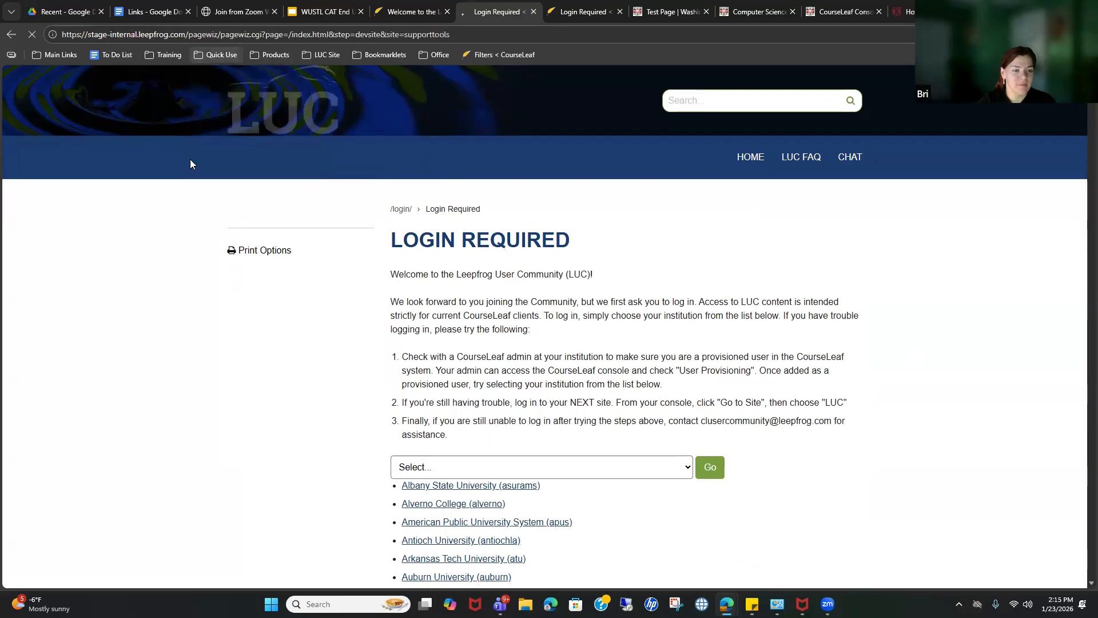
click(59, 256)
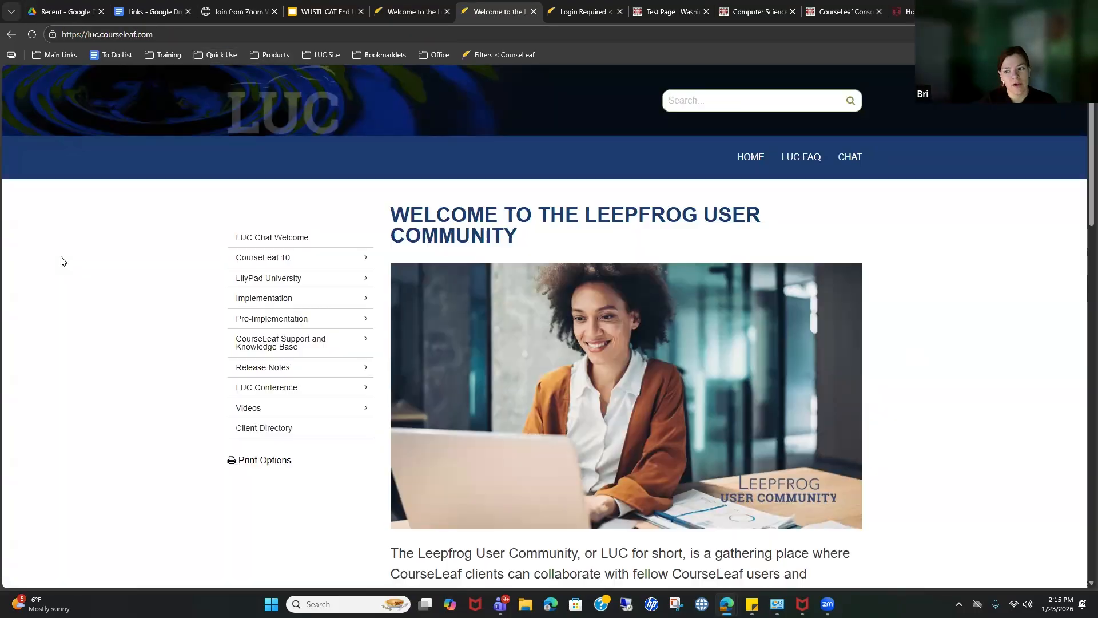
Step: Open CourseLeaf Support and Knowledge Base, then the CourseLeaf CAT About Links article under Page Body Editor
click(367, 344)
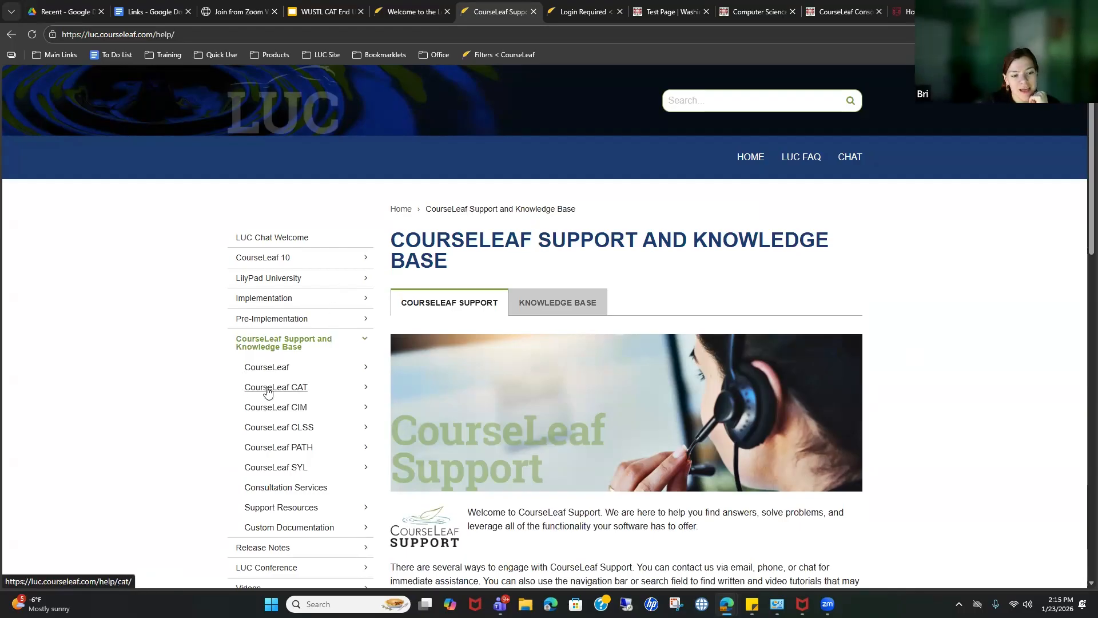
click(357, 389)
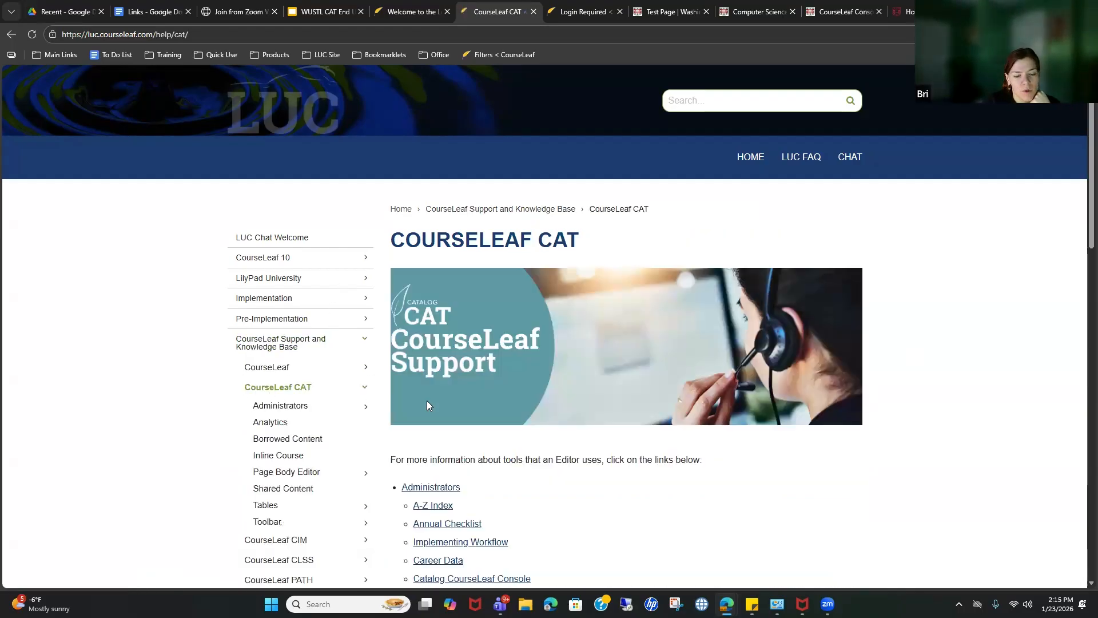
scroll(378, 426, down, 7)
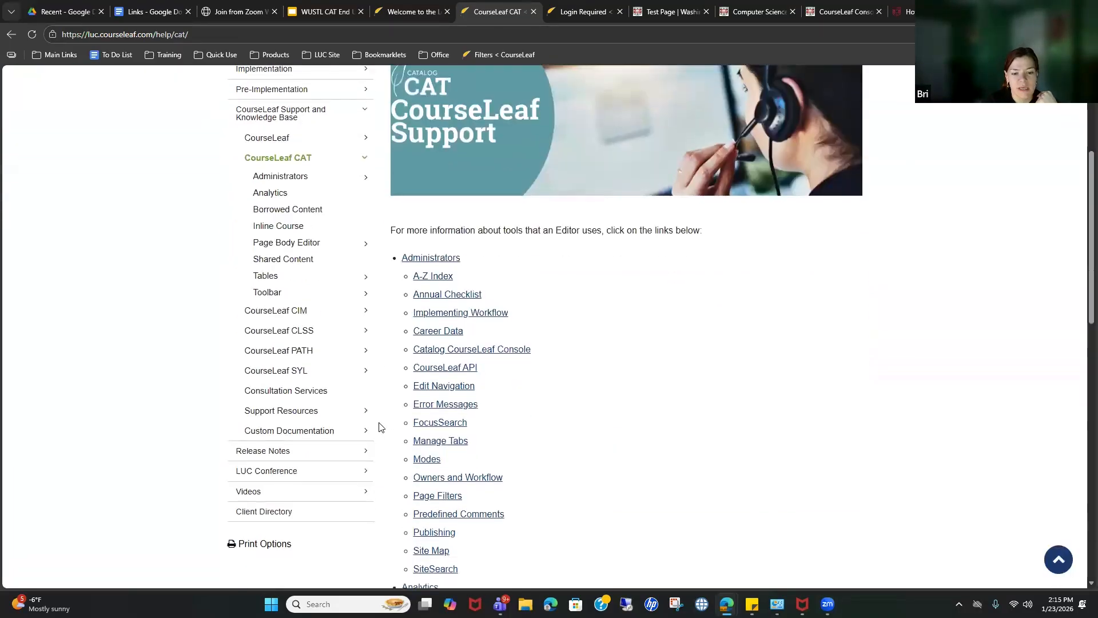
scroll(379, 426, down, 9)
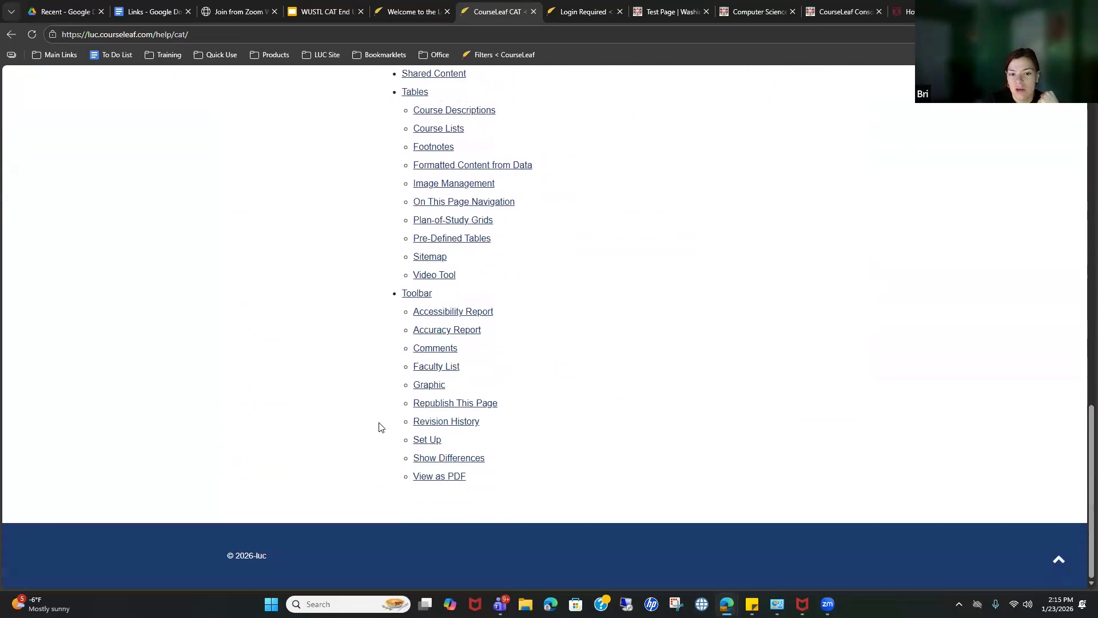
scroll(379, 426, up, 1)
scroll(520, 444, up, 1)
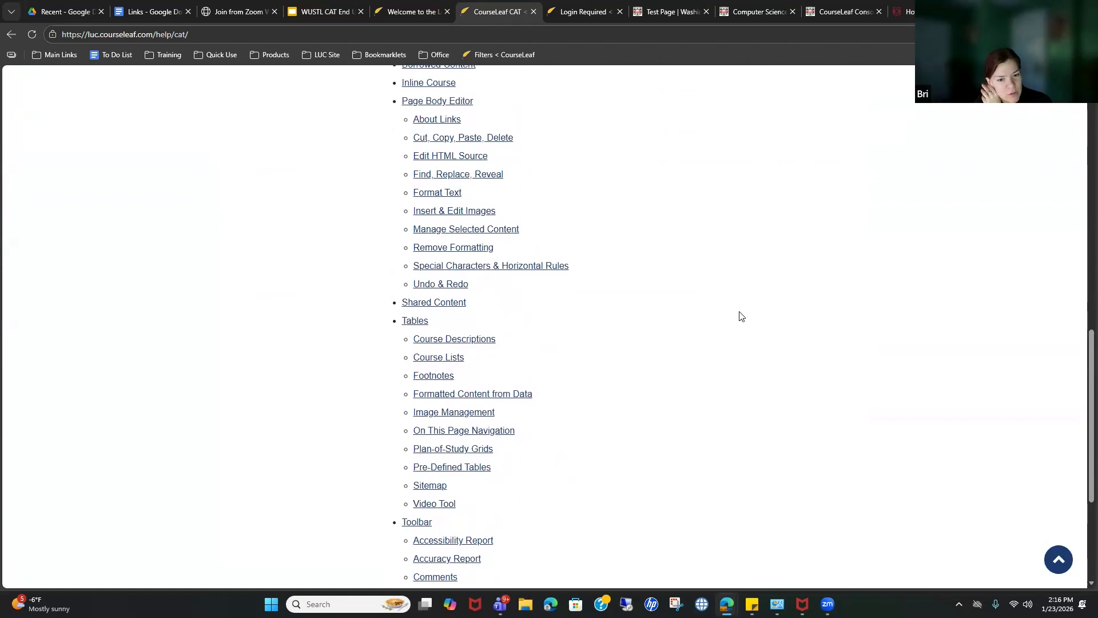
scroll(703, 388, up, 1)
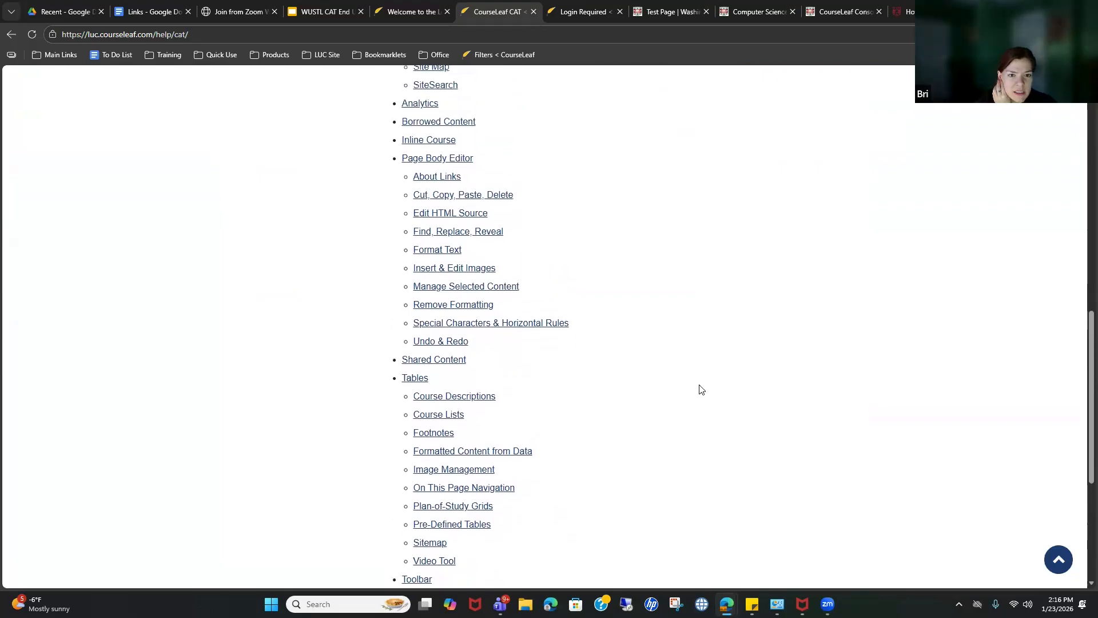
scroll(701, 389, up, 1)
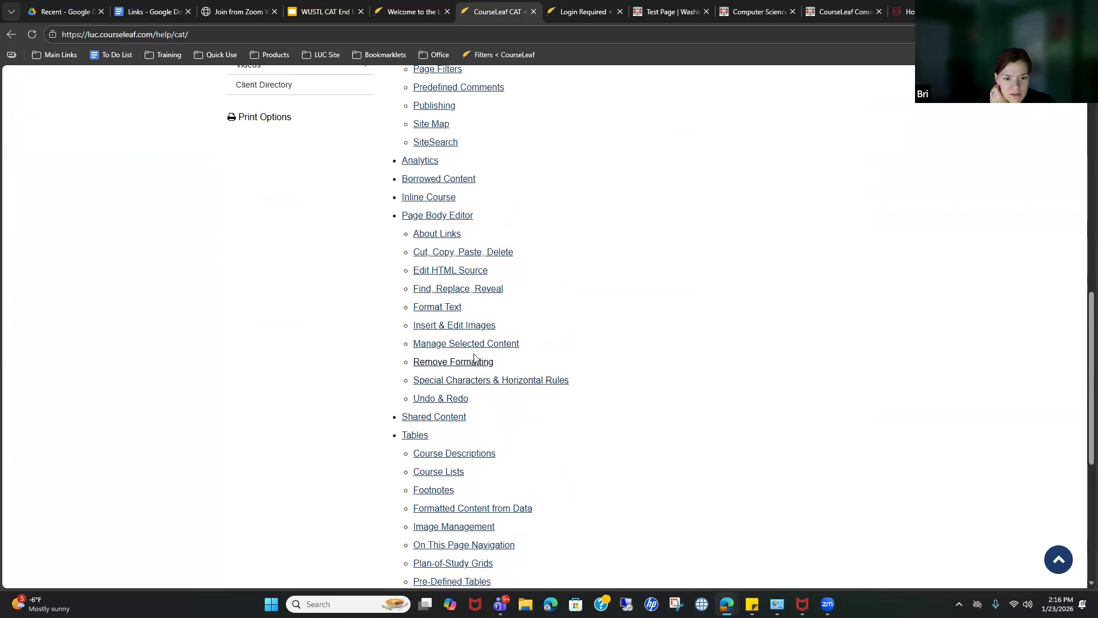
scroll(490, 380, up, 1)
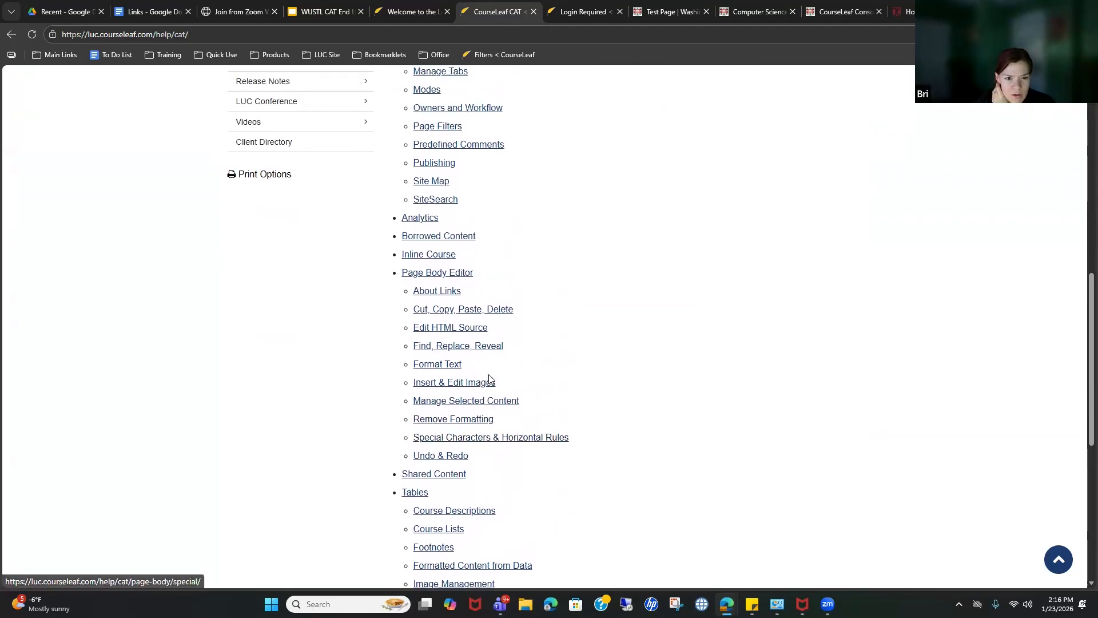
scroll(490, 379, up, 1)
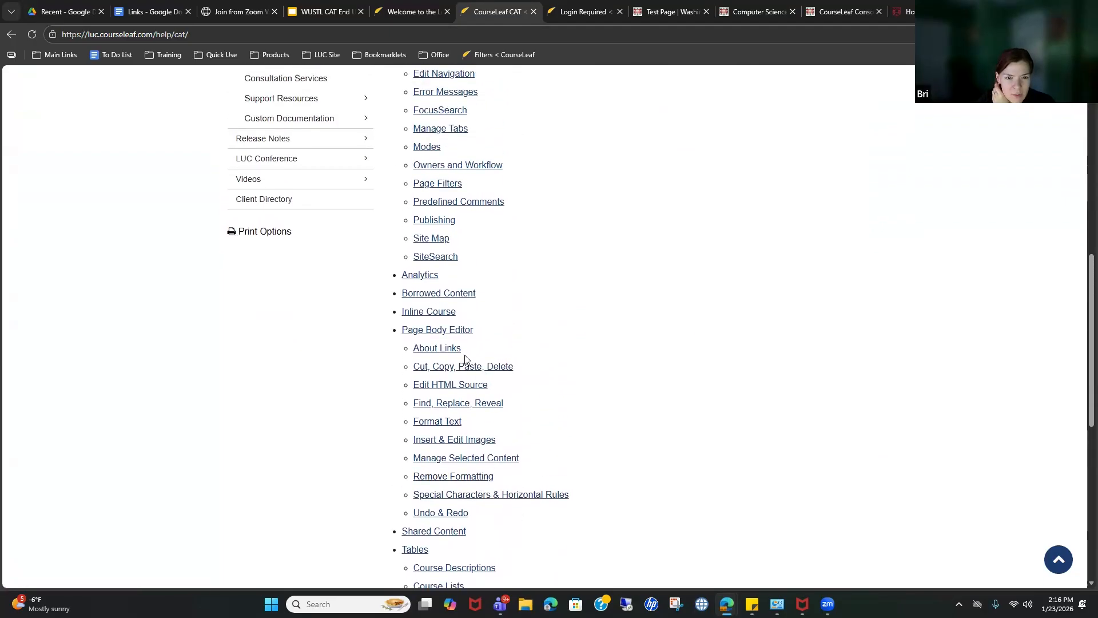
click(430, 349)
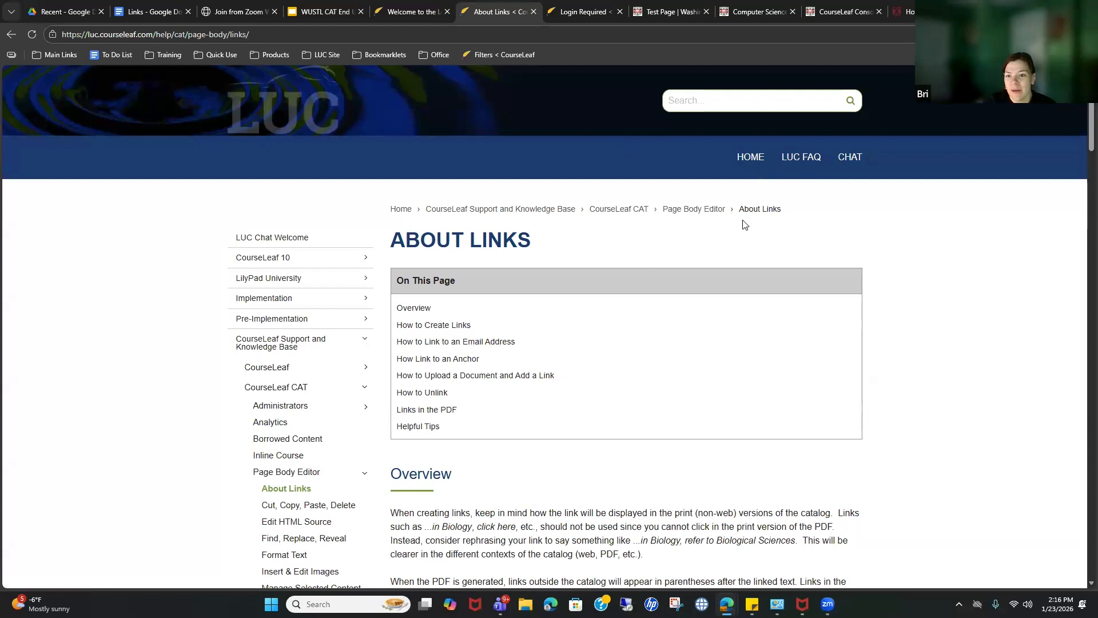
Step: Read the 'How to Upload a Document and Add a Link' guidance, then go to the Videos library
scroll(359, 271, down, 1)
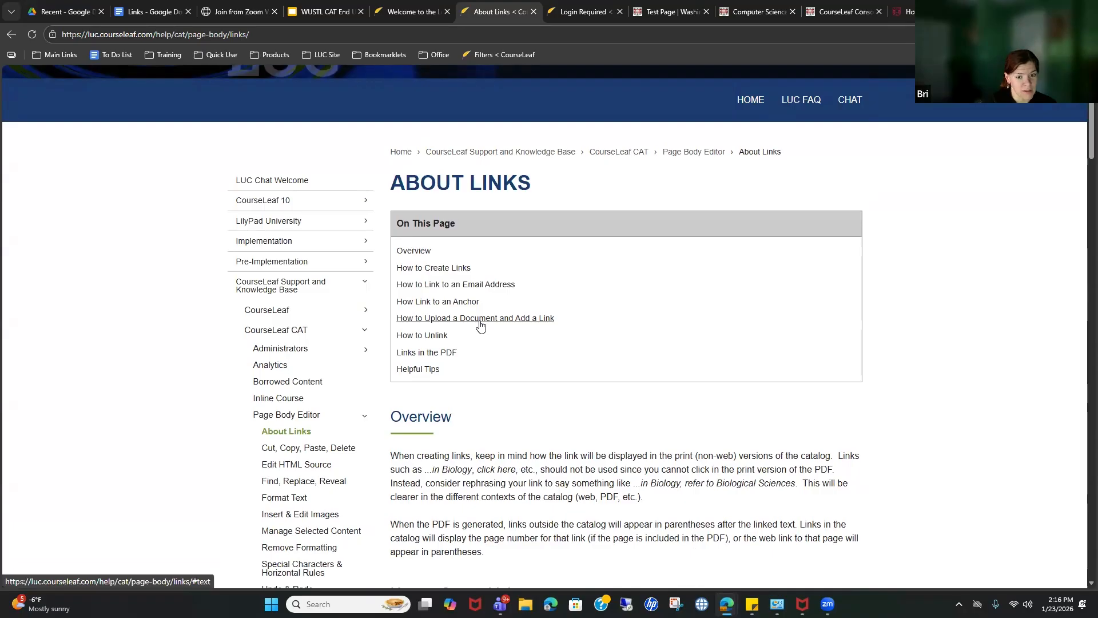
click(481, 320)
scroll(632, 98, up, 1)
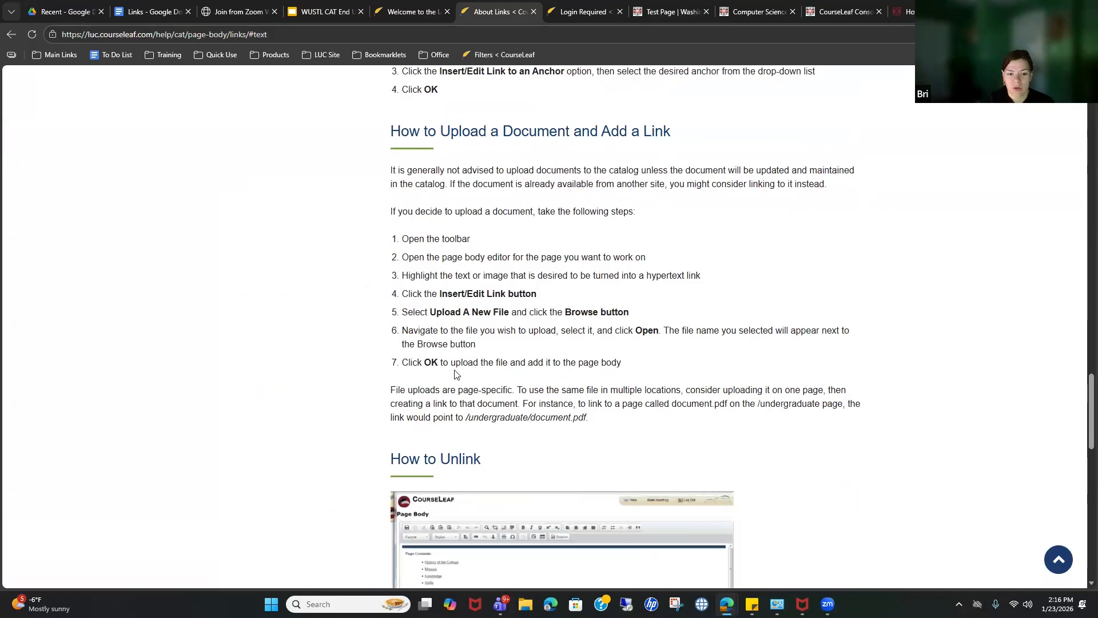
scroll(484, 372, down, 2)
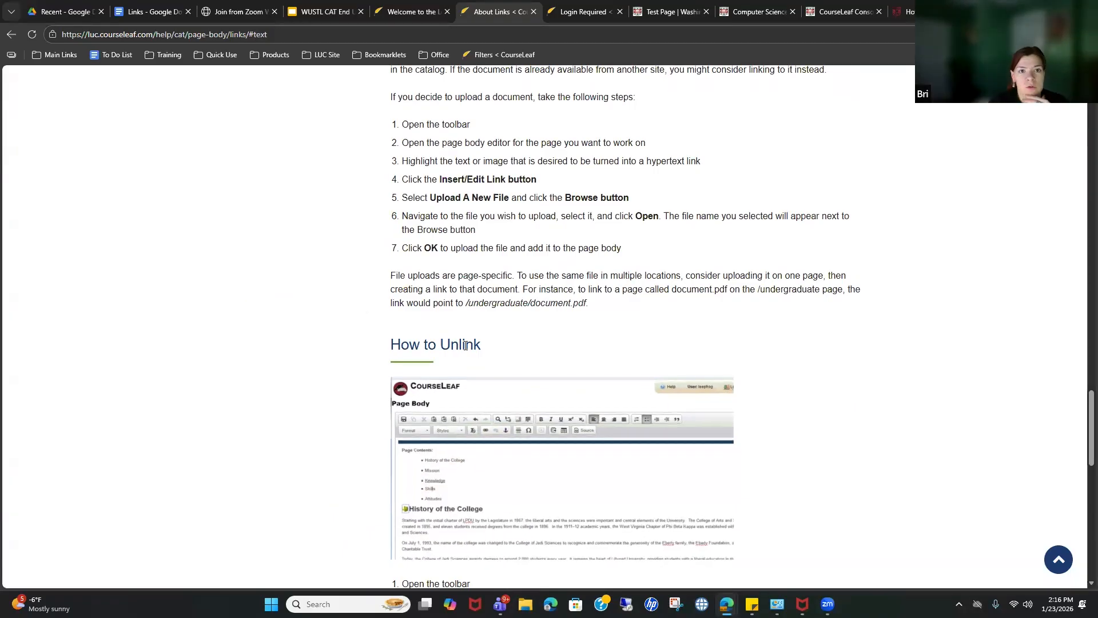
scroll(500, 330, up, 15)
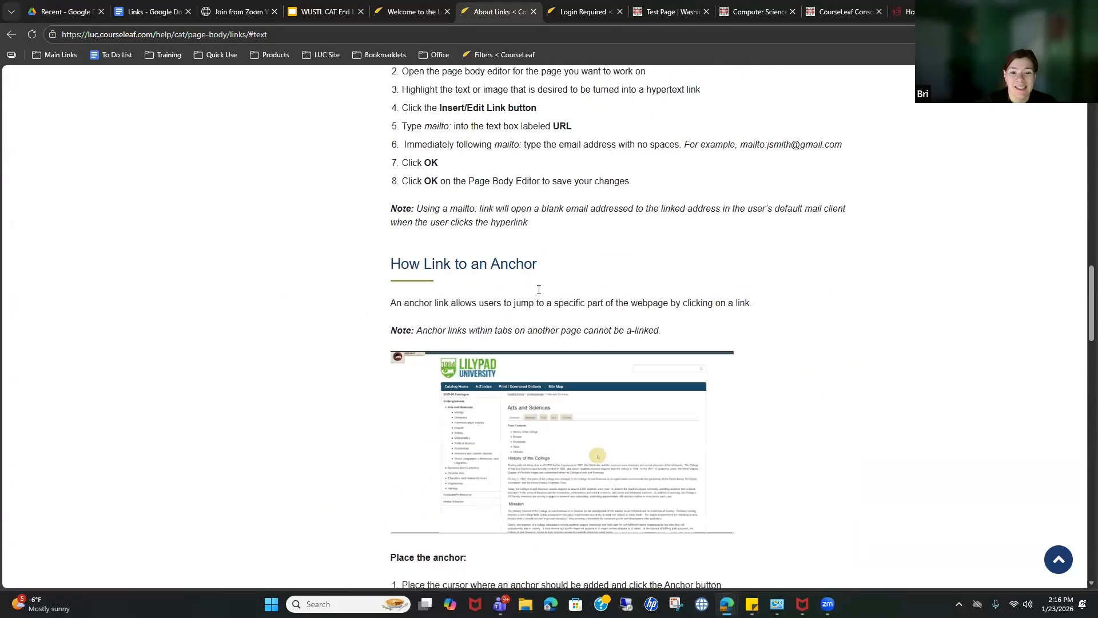
scroll(548, 303, up, 3)
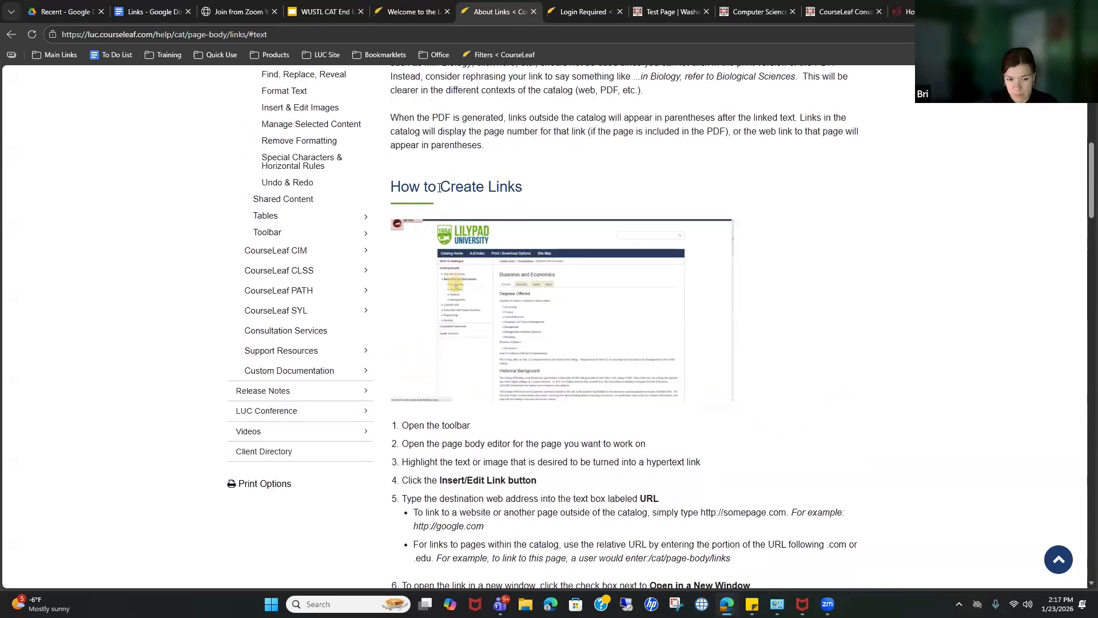
click(274, 437)
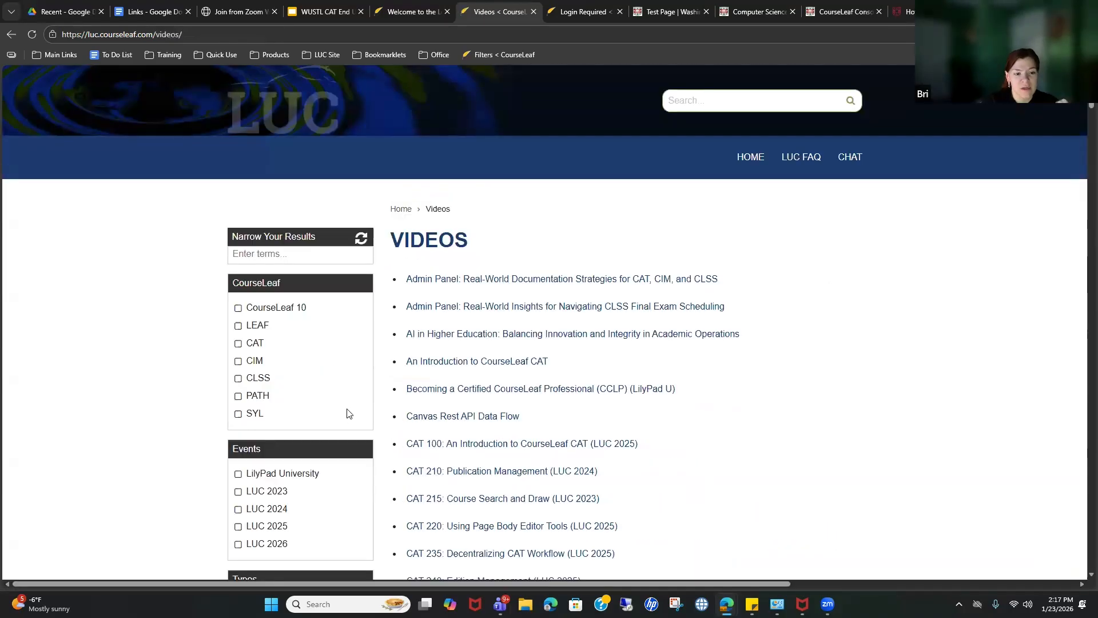
Step: Filter the Videos list to CAT under CourseLeaf and browse the CAT sessions and tutorials
click(264, 349)
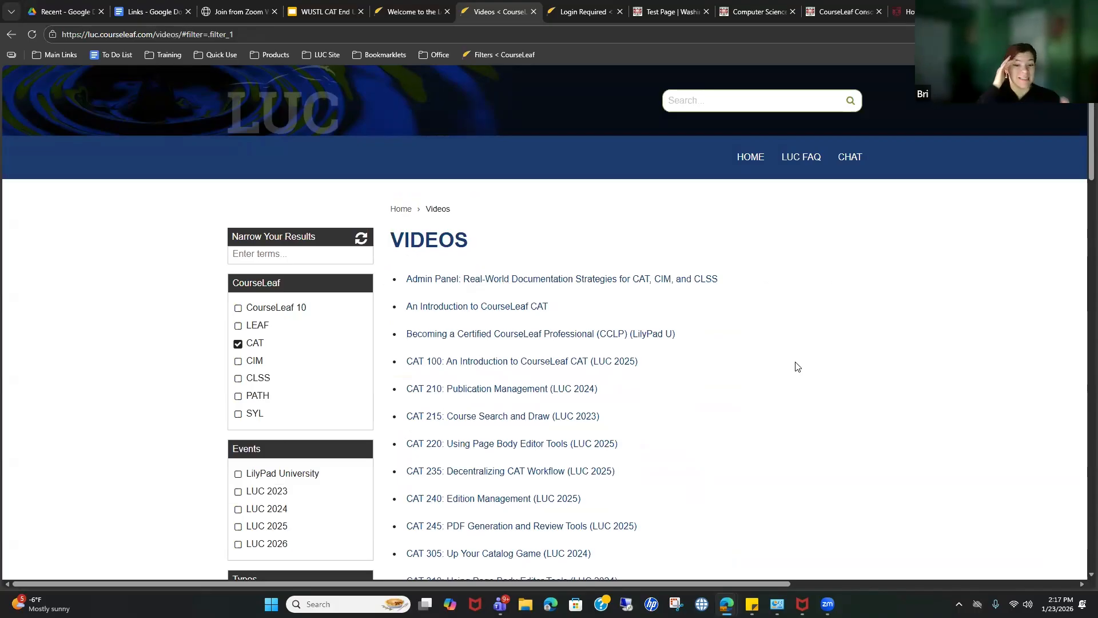
scroll(658, 487, down, 4)
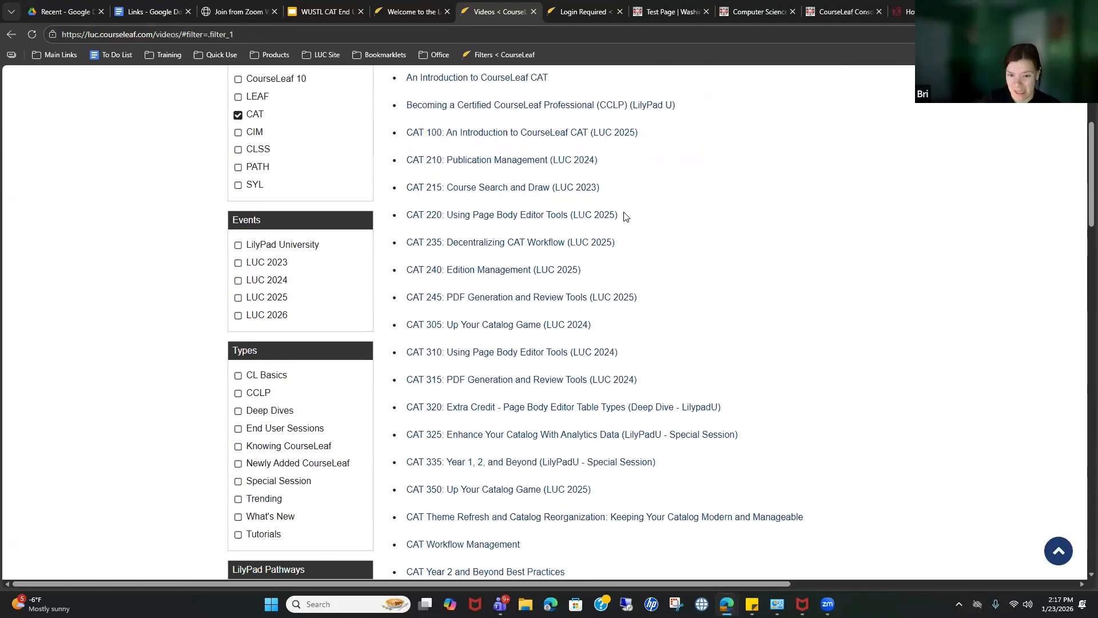
scroll(724, 269, down, 1)
scroll(723, 269, down, 3)
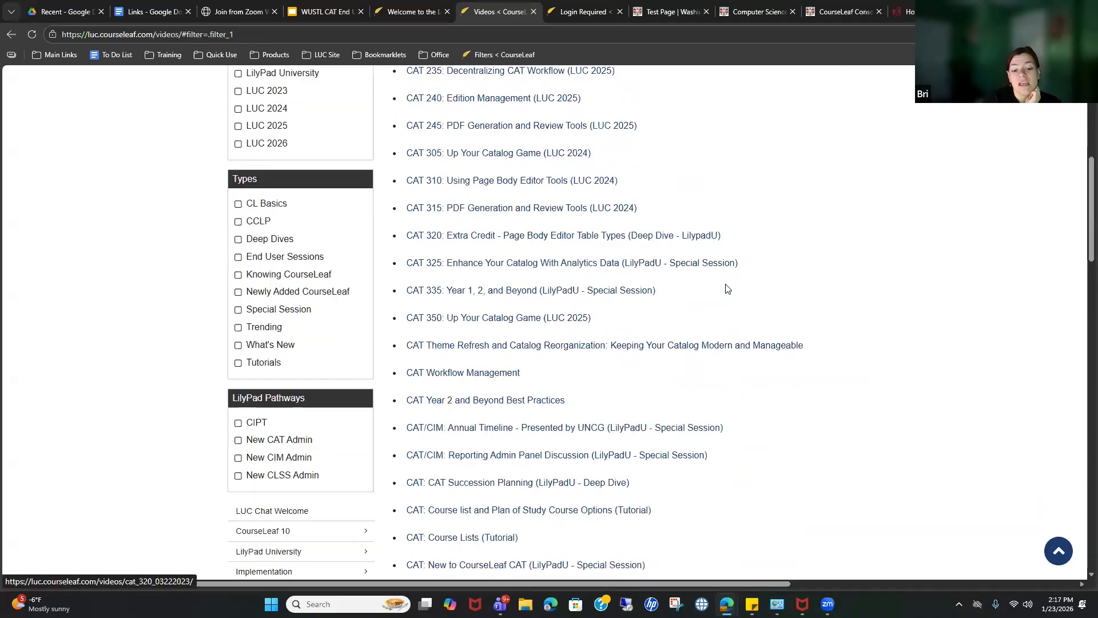
scroll(777, 286, down, 2)
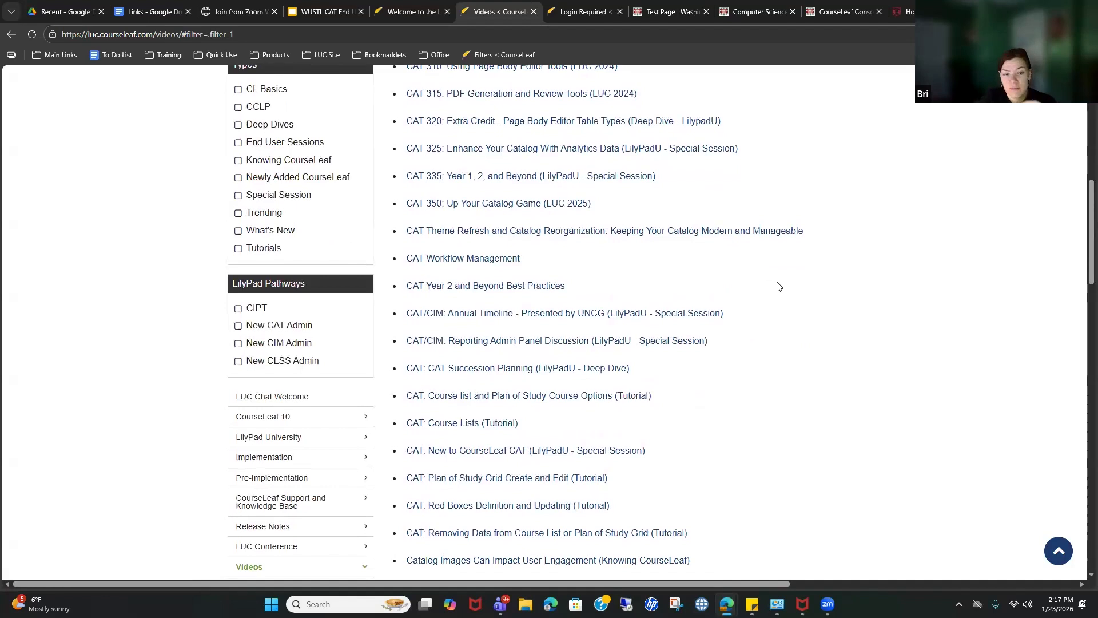
scroll(751, 362, down, 1)
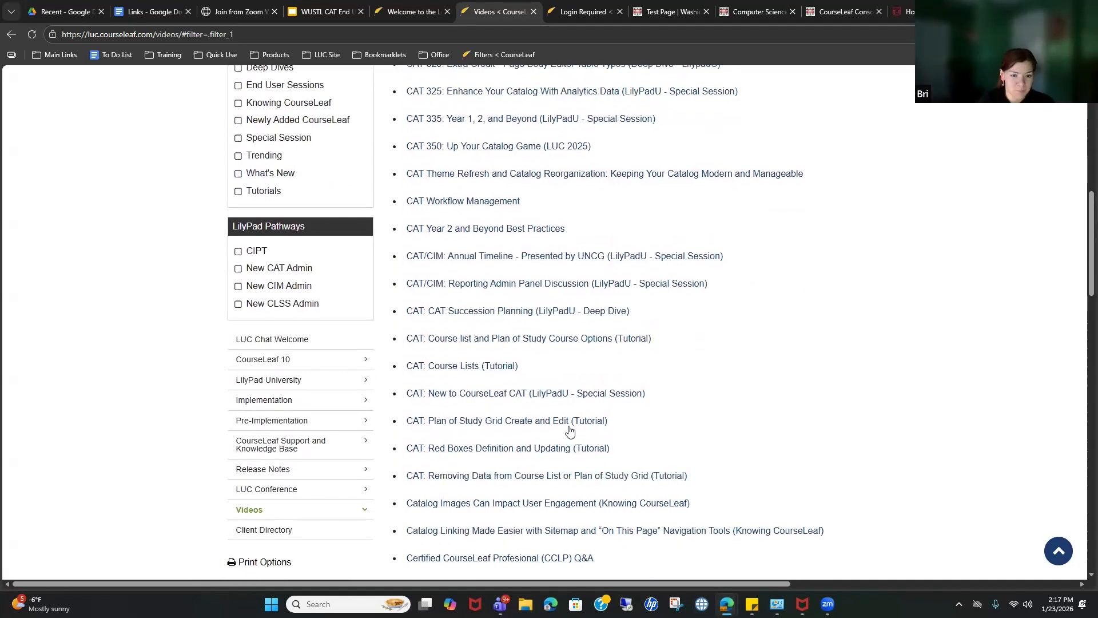
scroll(637, 461, up, 10)
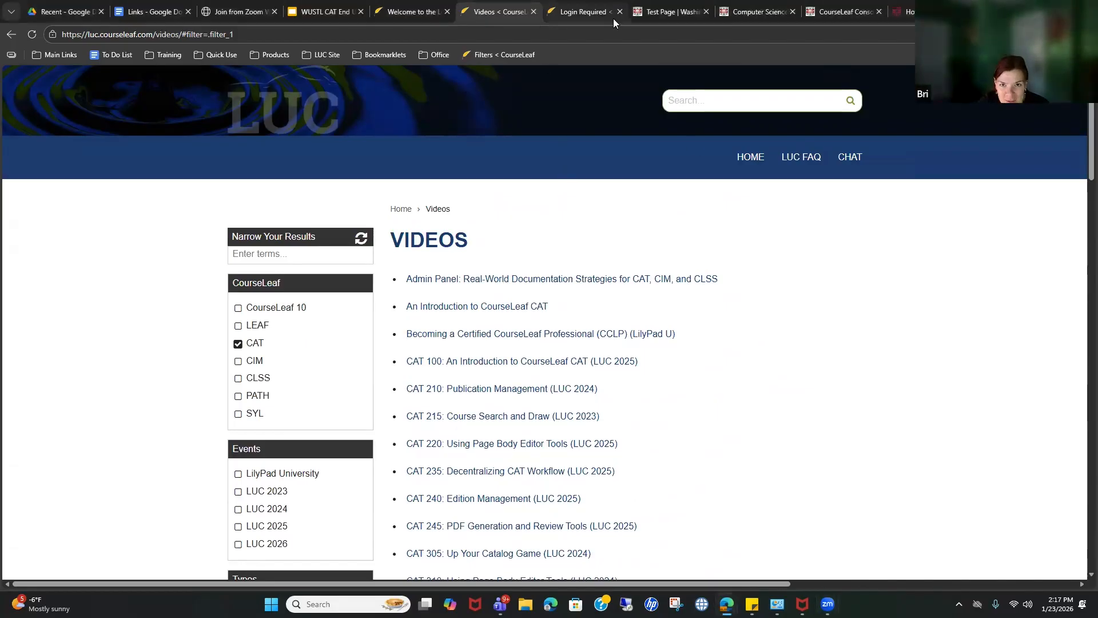
Step: Switch to the 'Test Page | Washington' tab and go to the dev site's CourseLeaf Console
click(682, 17)
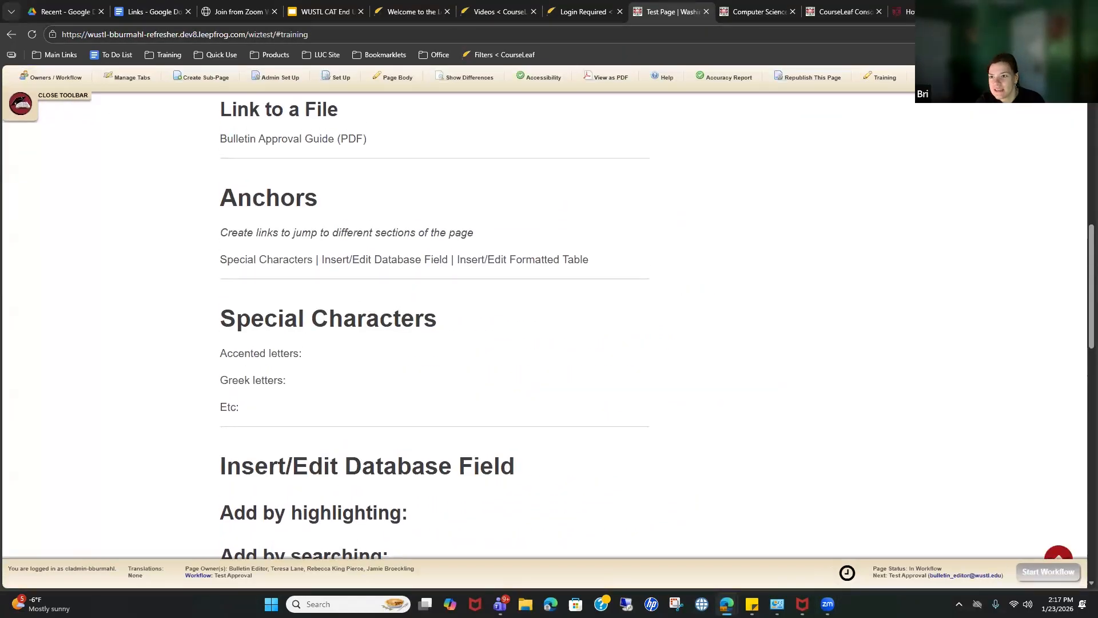
click(20, 105)
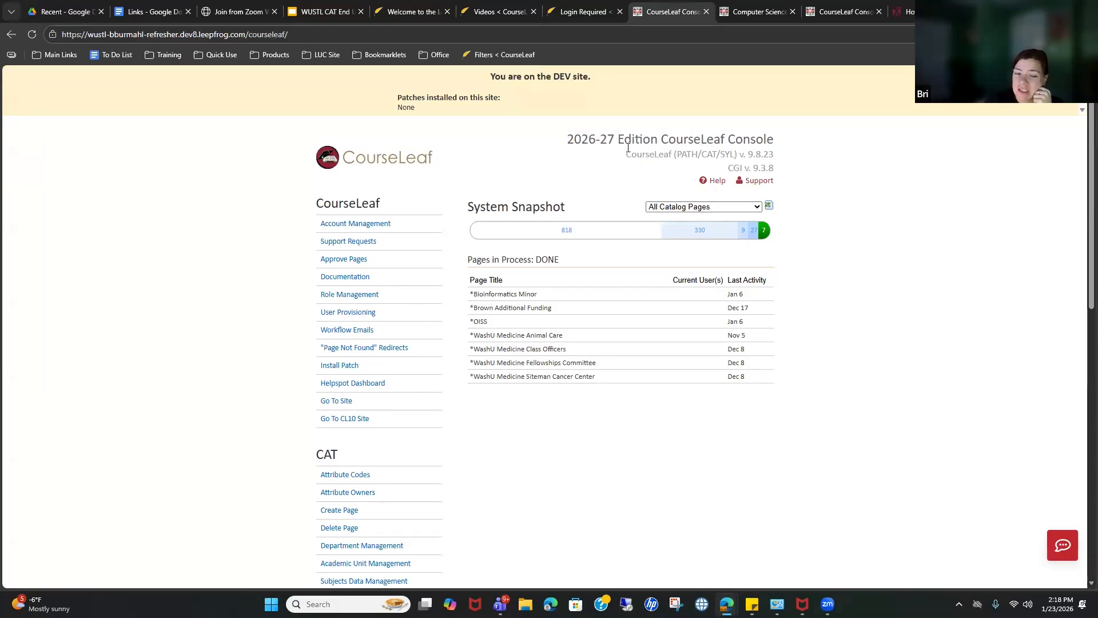
Step: Visit the CourseLeaf Help and LUC support sites, then go back to the Console home page
click(715, 182)
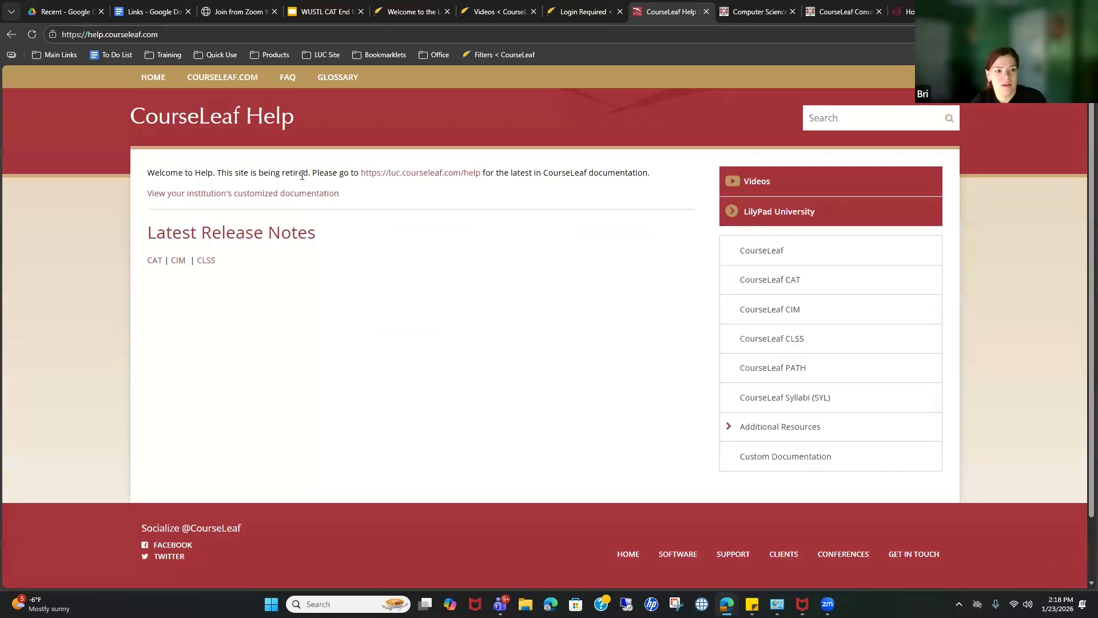
scroll(232, 132, down, 1)
scroll(232, 130, up, 1)
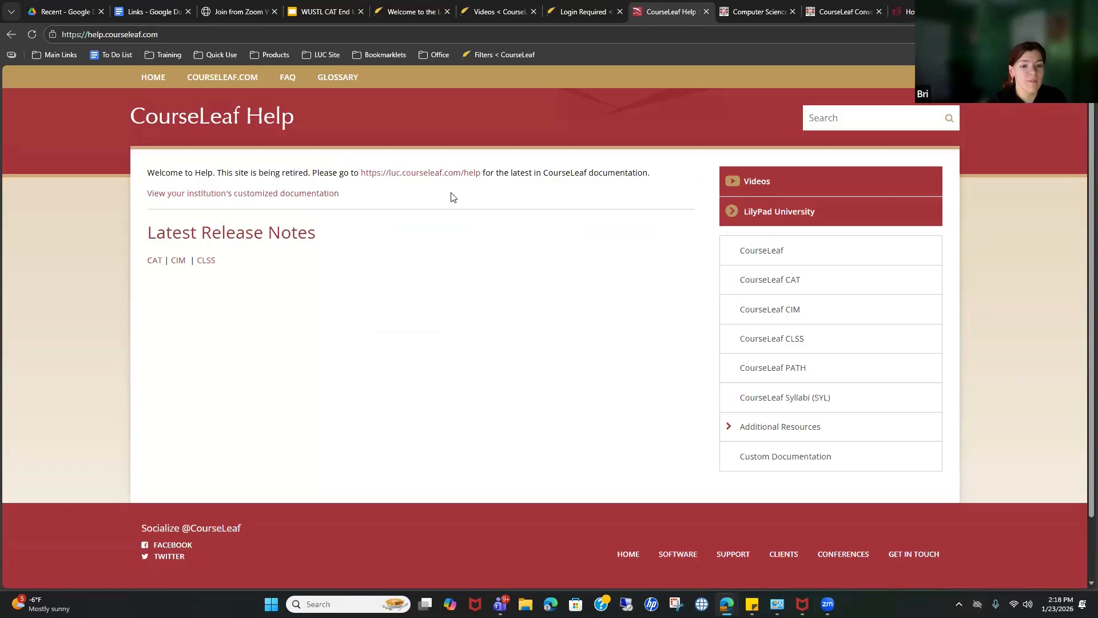
click(459, 174)
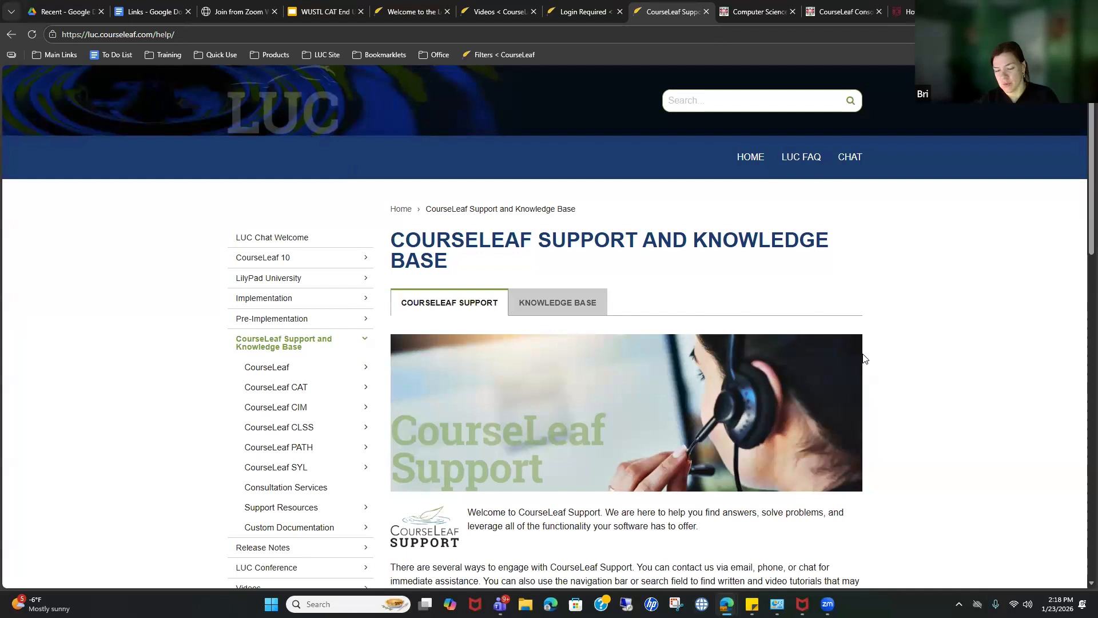
click(2, 39)
click(2, 39)
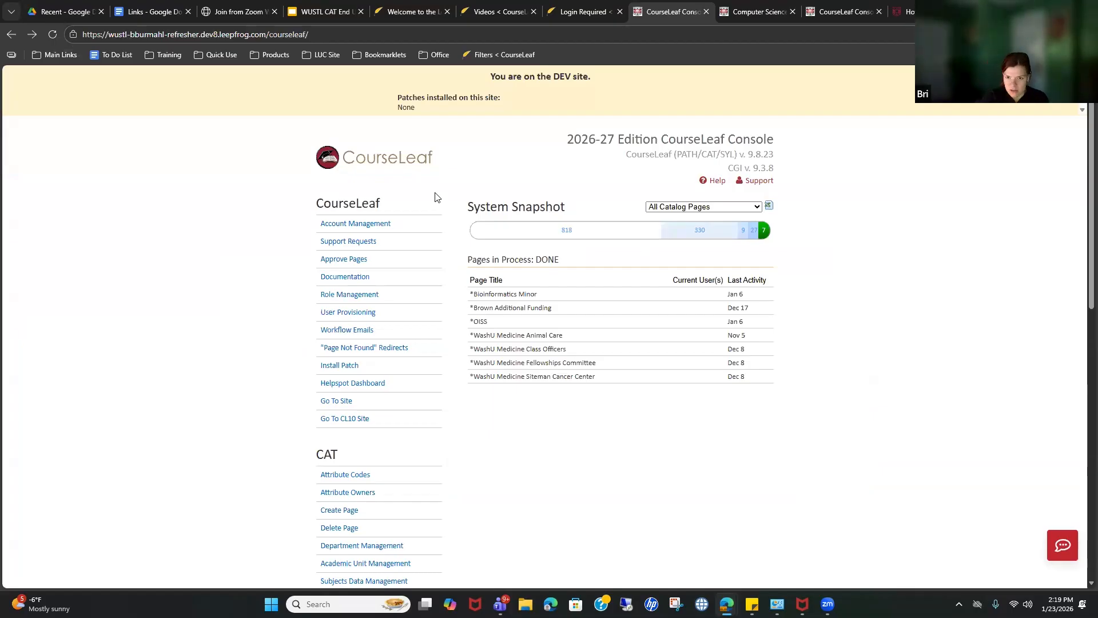
Step: Show the 818 NOT YET STARTED pages in the System Snapshot table and scroll through them
click(567, 231)
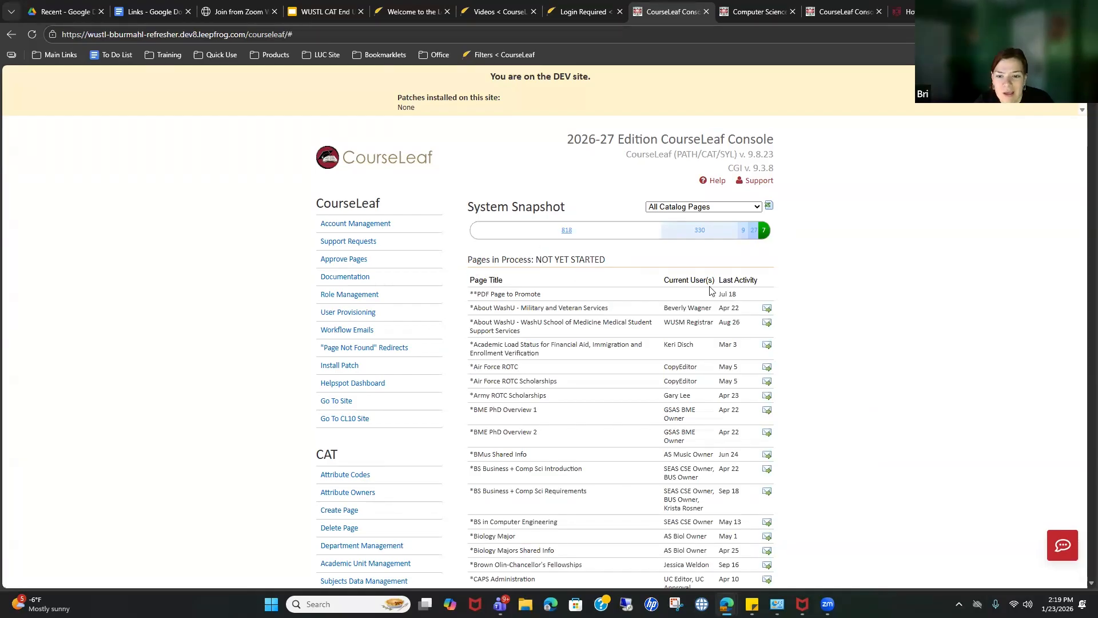
scroll(693, 390, down, 9)
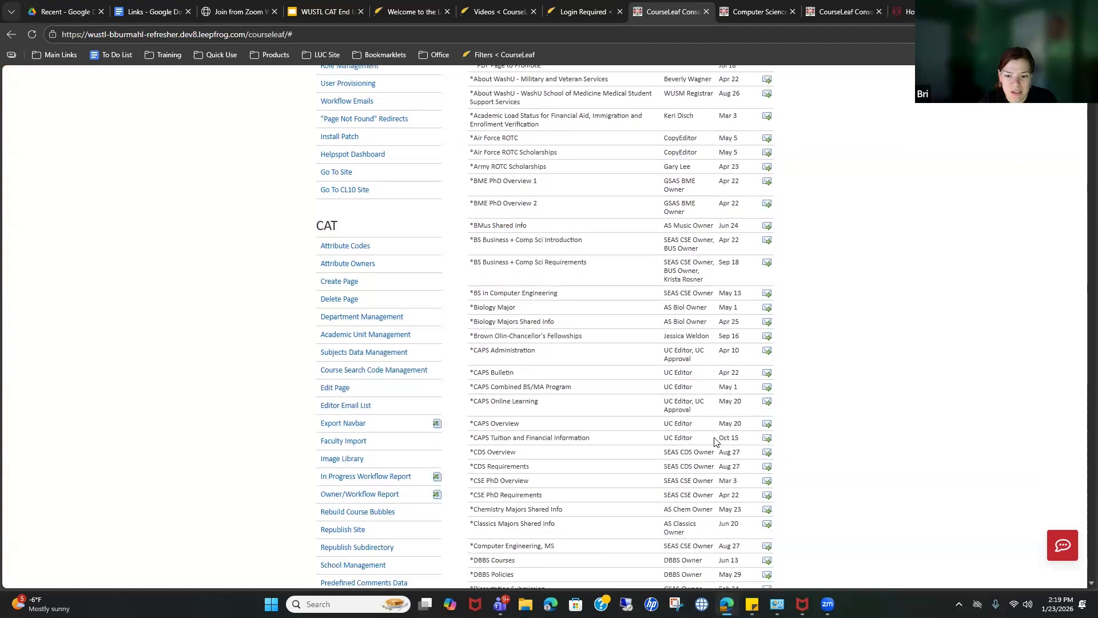
scroll(715, 441, up, 7)
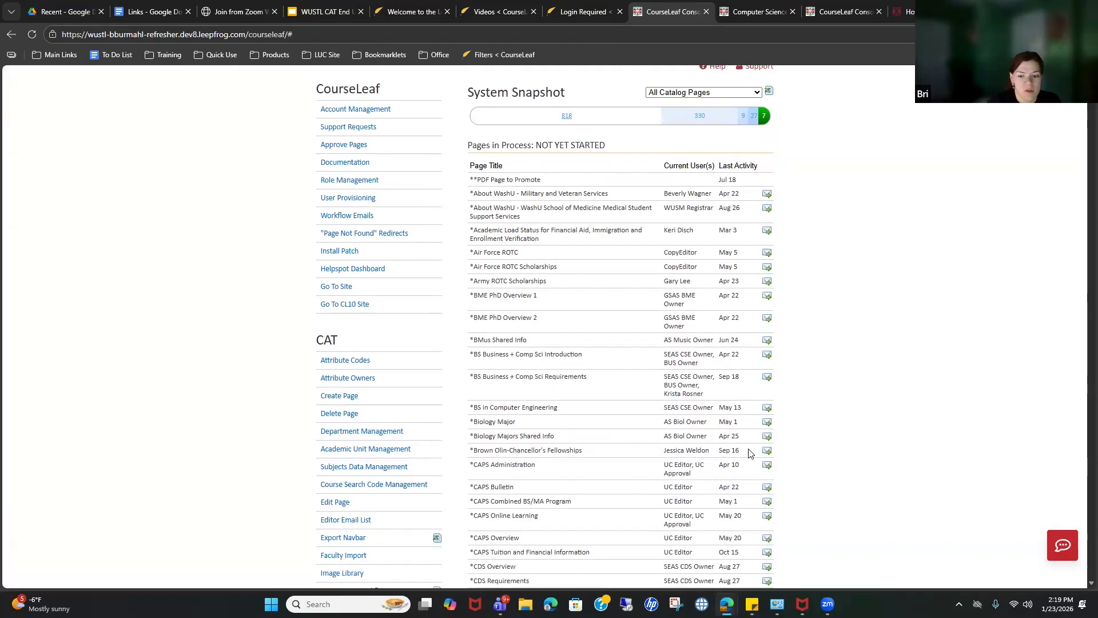
scroll(751, 453, up, 3)
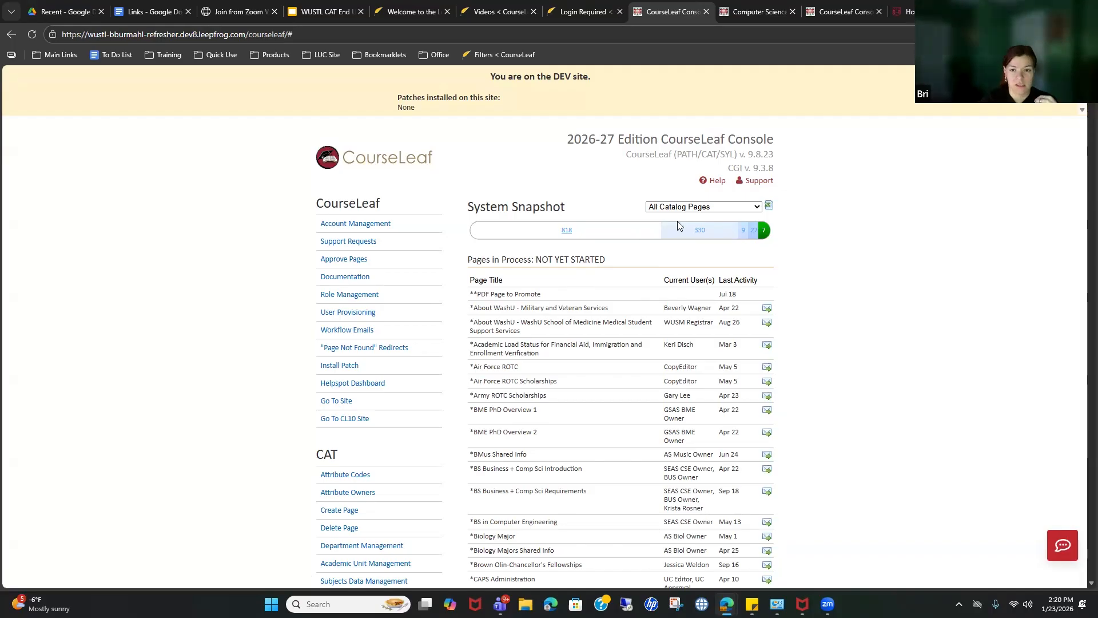
Step: Show the 330 MODIFIED, WORKFLOW NOT STARTED pages and scroll through the list
click(699, 232)
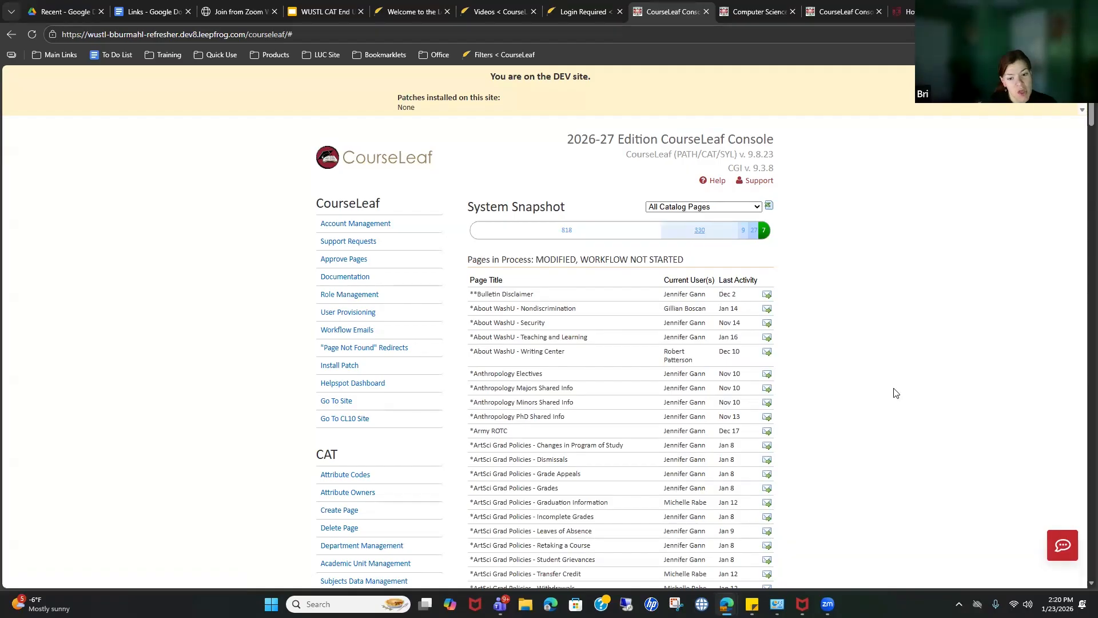
scroll(832, 393, down, 1)
scroll(832, 393, down, 4)
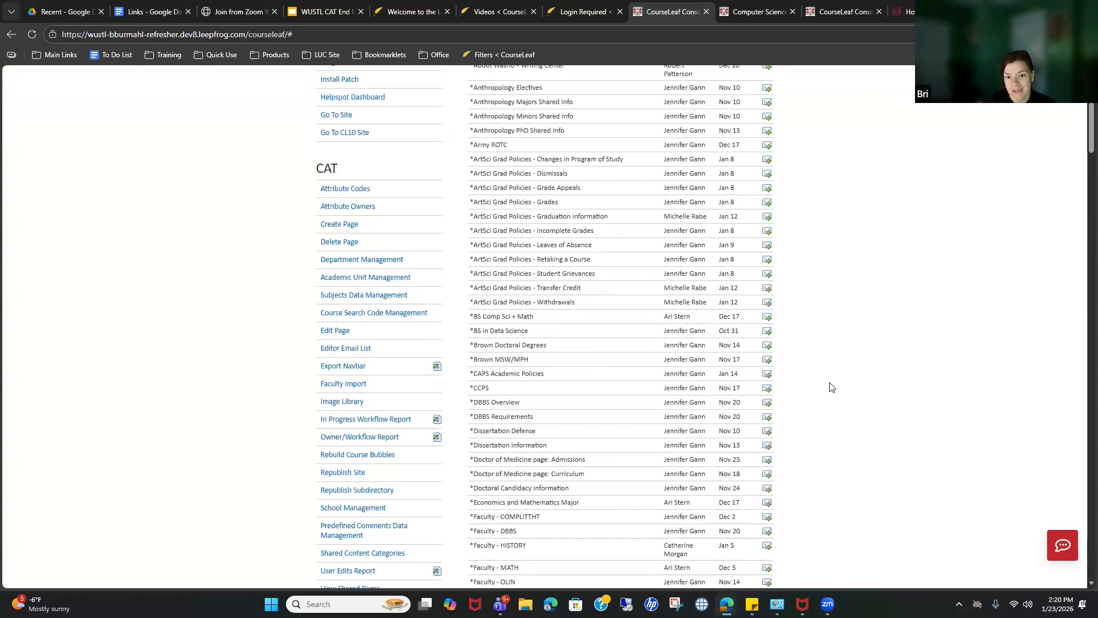
scroll(832, 388, down, 3)
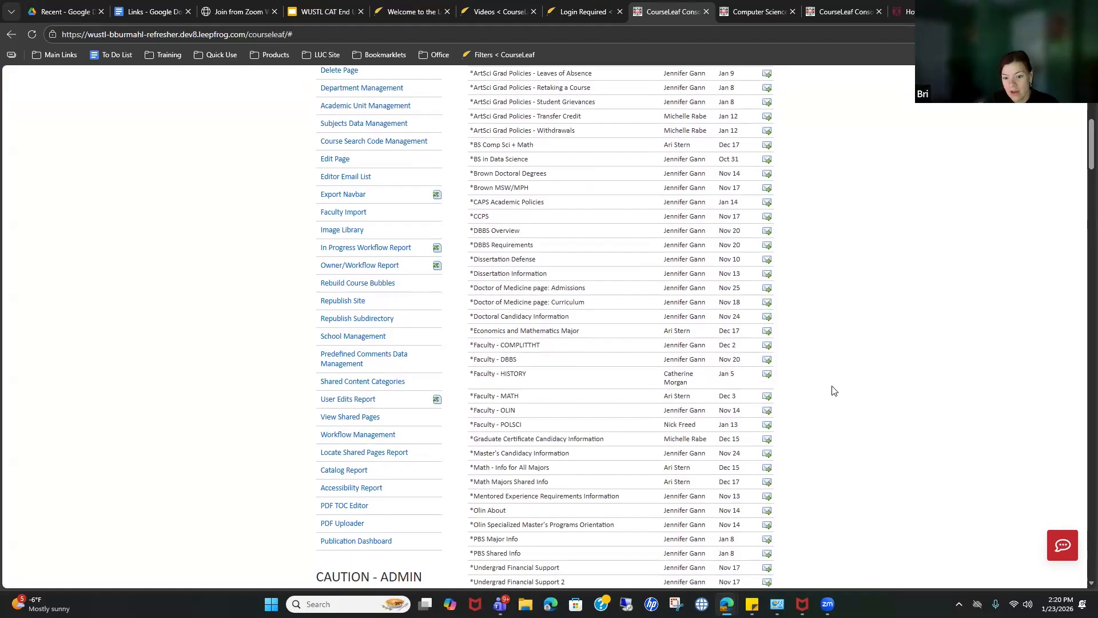
scroll(832, 390, down, 6)
scroll(853, 405, down, 7)
scroll(852, 405, up, 14)
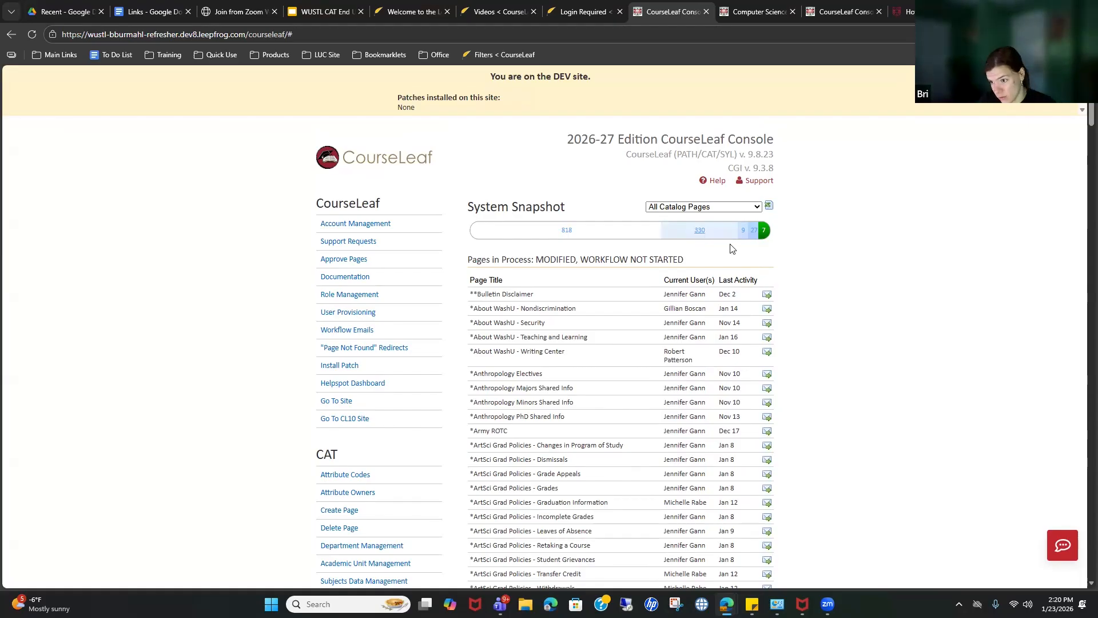
Step: Switch the Pages in Process table between the 9 first-step, 27 in-workflow and 7 DONE pages
click(744, 236)
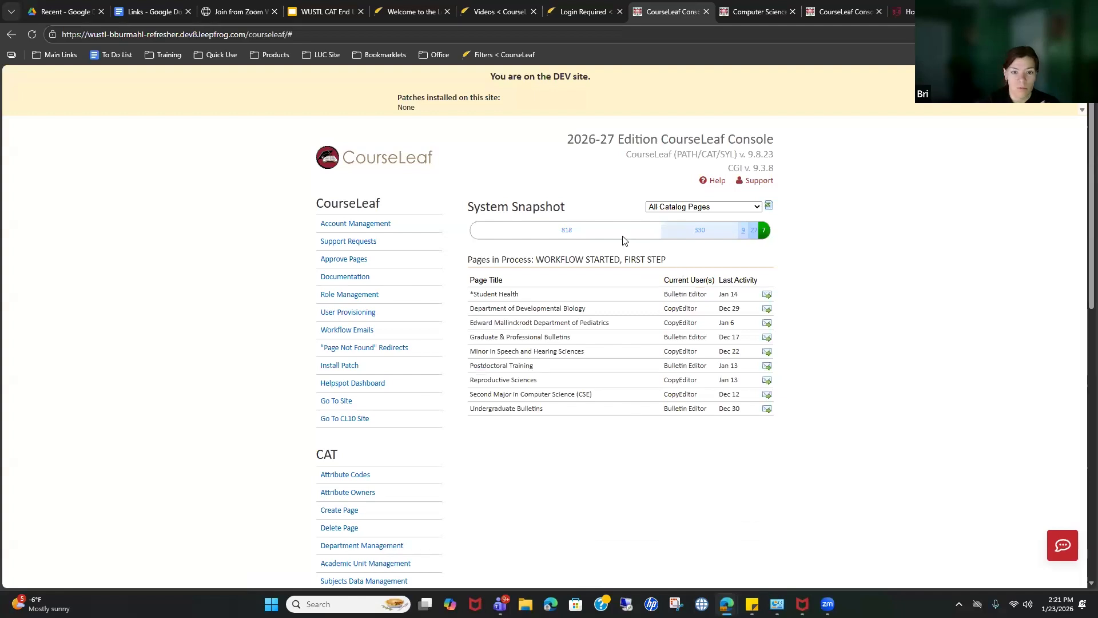
click(755, 233)
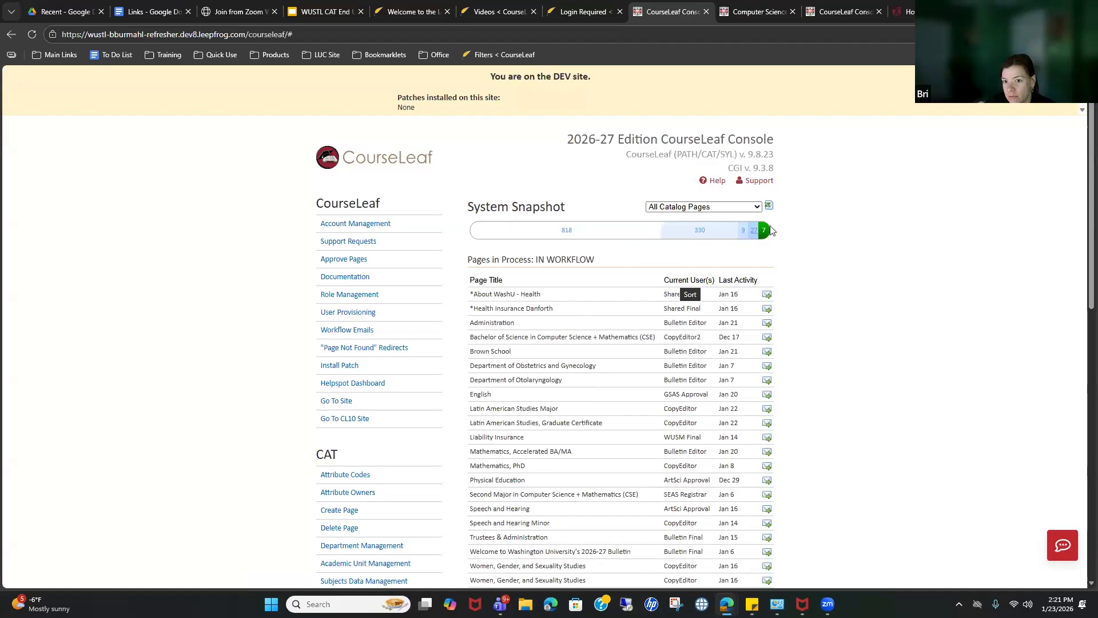
click(743, 232)
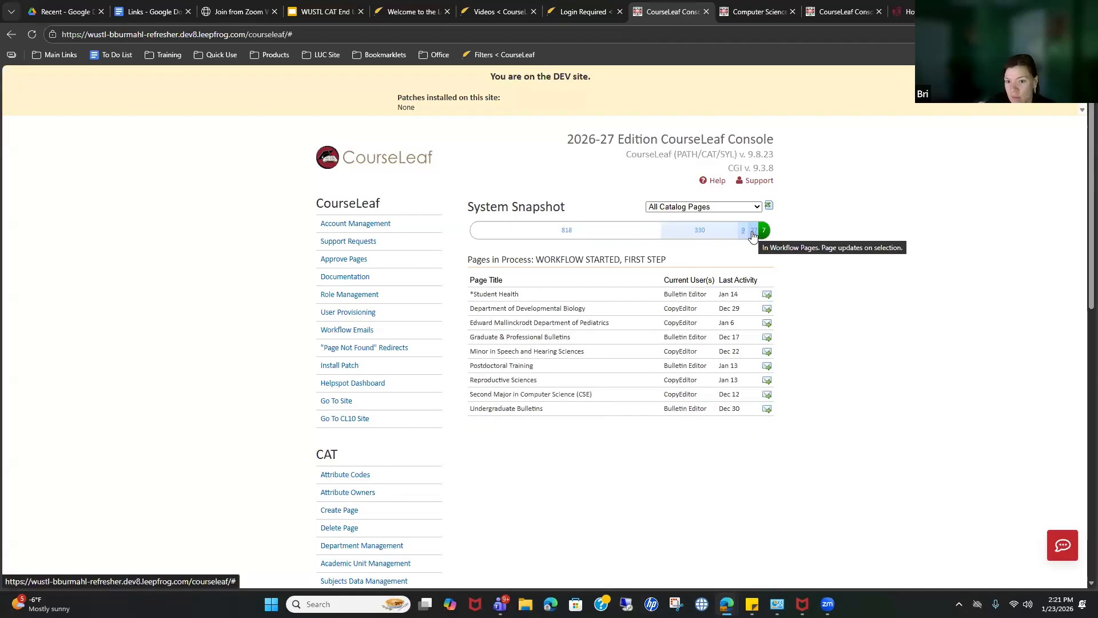
click(764, 232)
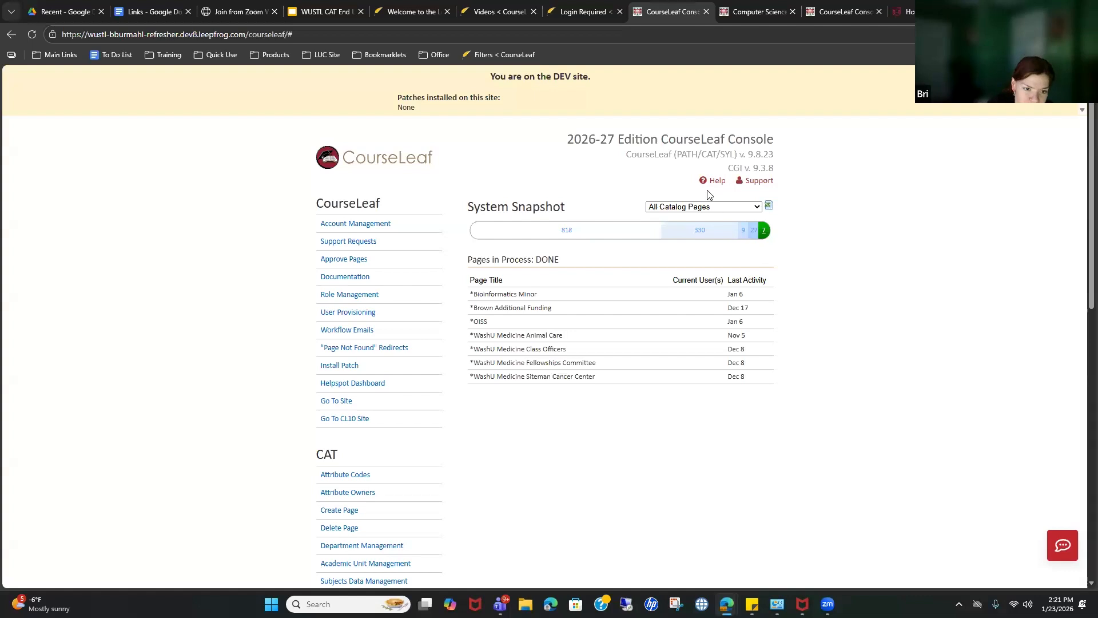
scroll(421, 287, down, 4)
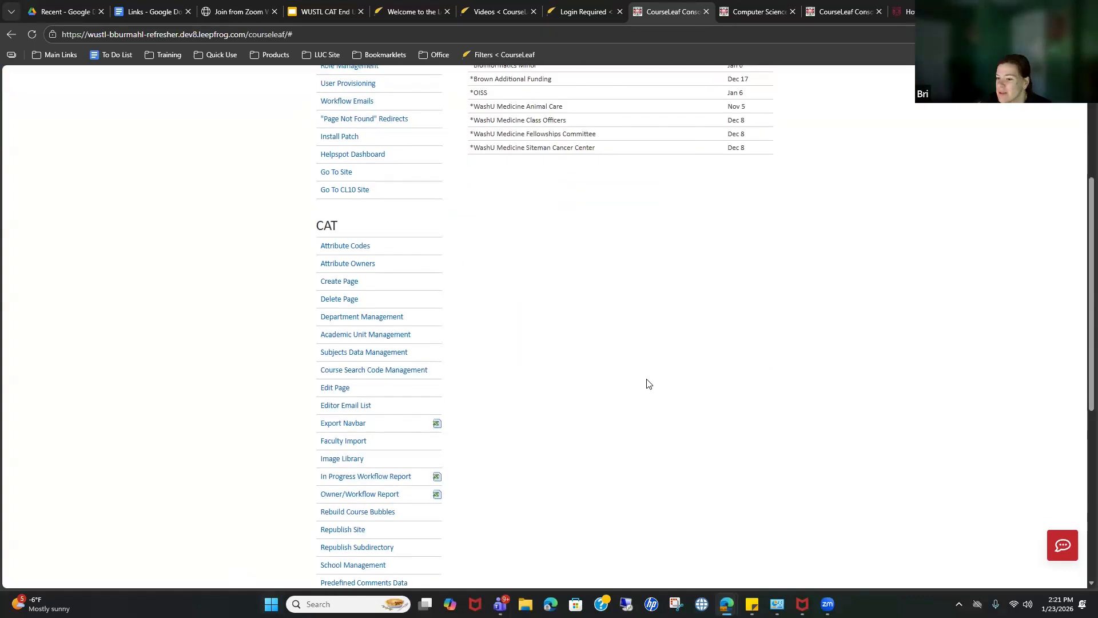
scroll(647, 384, up, 4)
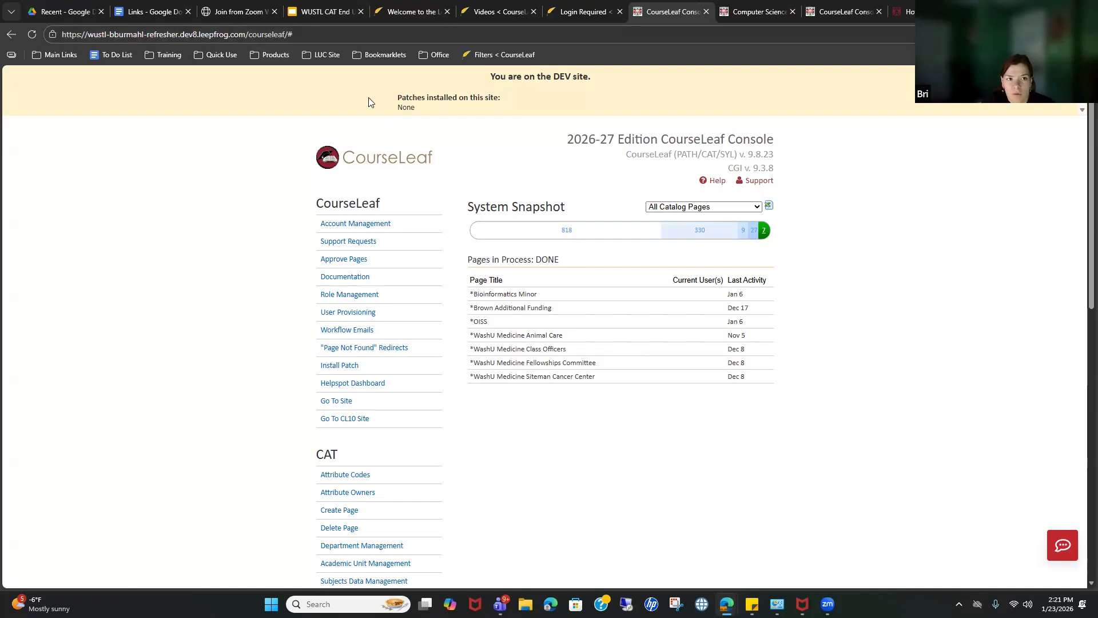
Step: Load the bulletin home page by removing courseleaf/# from the URL, then return to the Console
drag(248, 37, 777, 48)
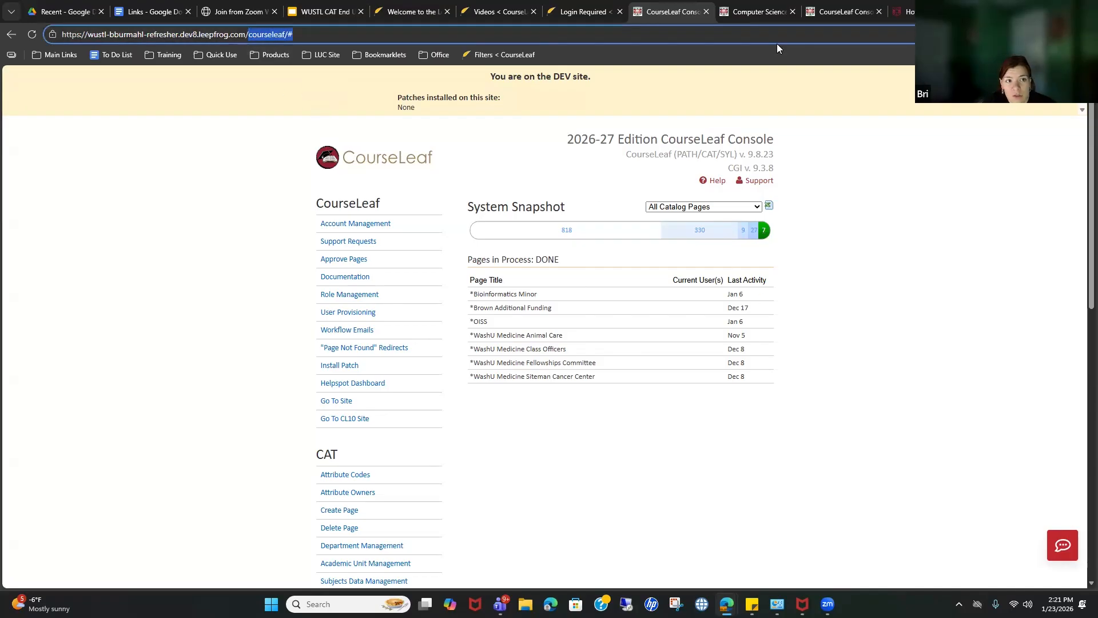
key(BackSpace)
key(Return)
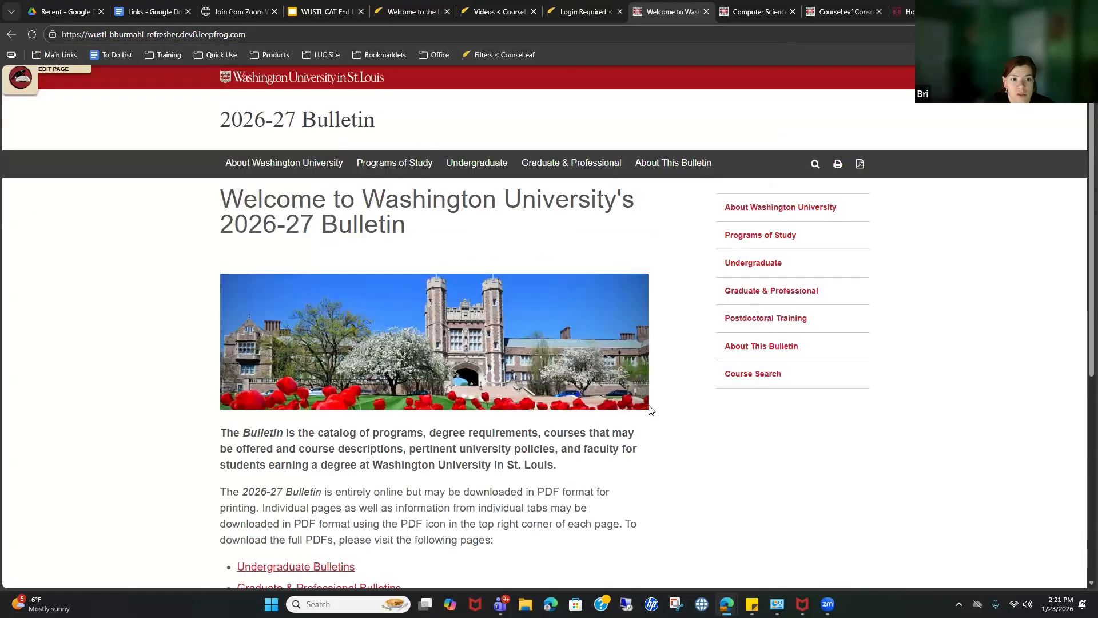
click(11, 35)
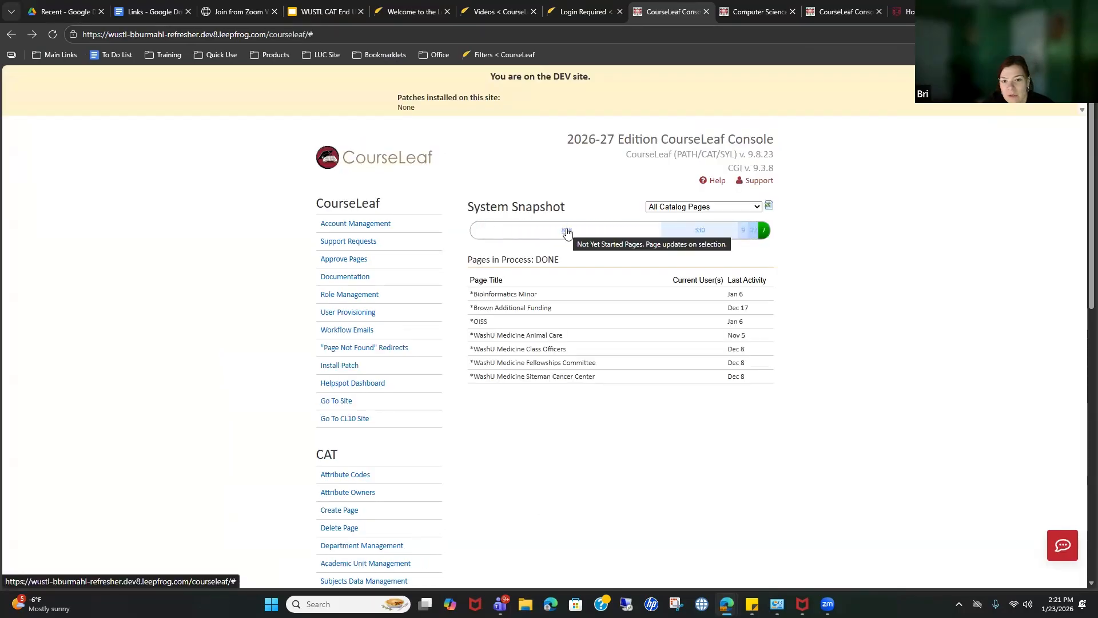
Step: List the 818 not-yet-started pages and sort them by Current User(s)
click(567, 232)
click(678, 281)
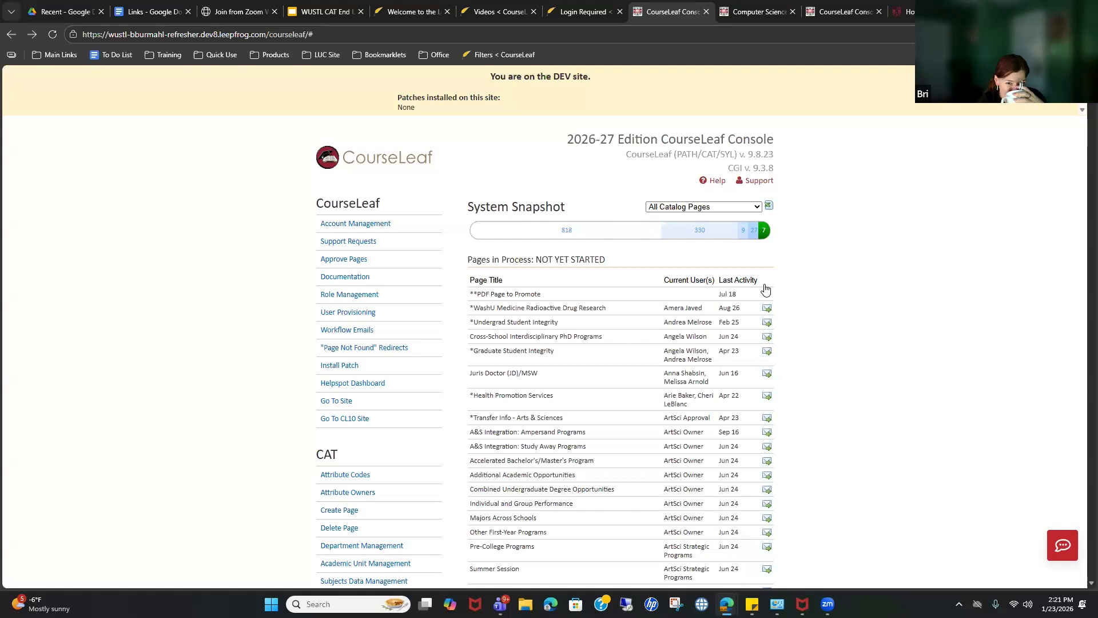
click(694, 282)
click(693, 283)
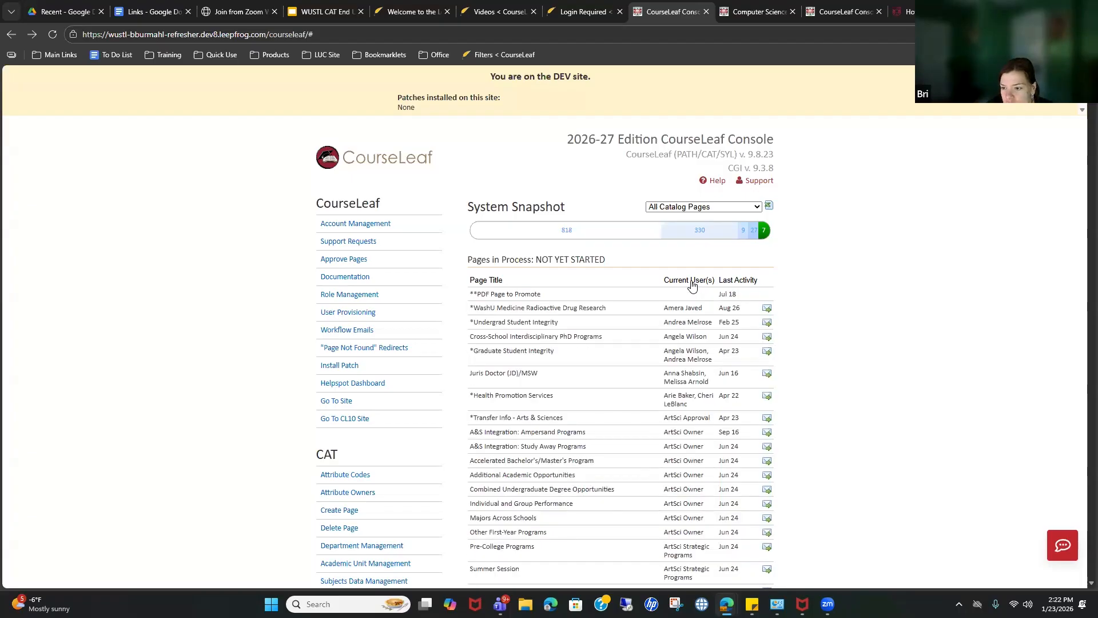
click(692, 284)
click(692, 283)
click(681, 283)
click(679, 284)
Step: Scroll the sorted list to the Physics, Philosophy-Neuroscience-Psychology and Political Science pages
scroll(751, 356, down, 7)
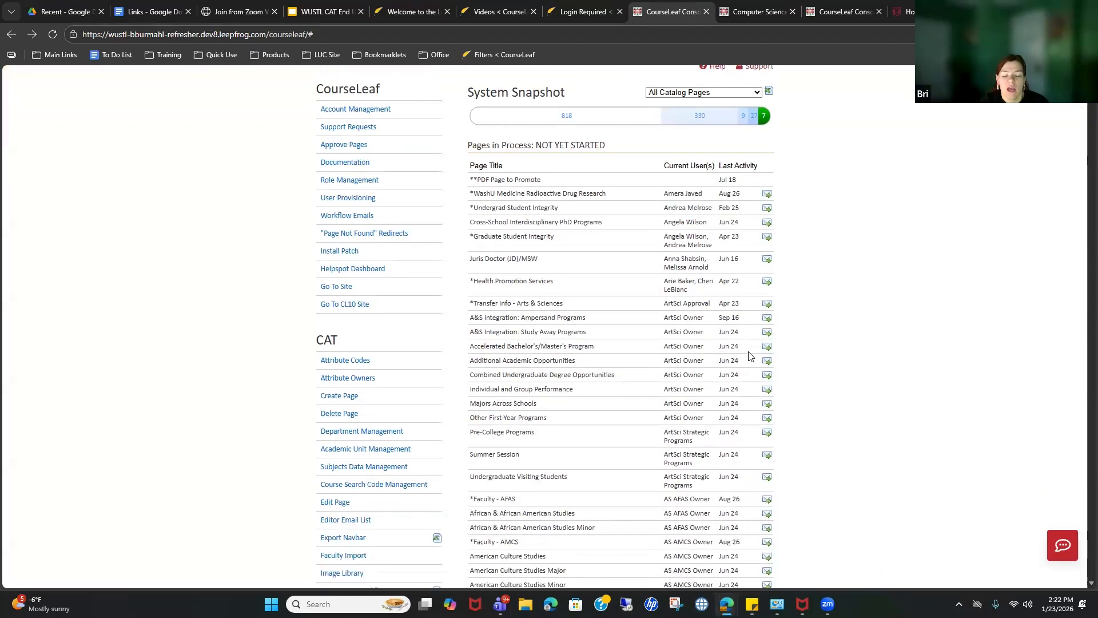
scroll(750, 356, down, 5)
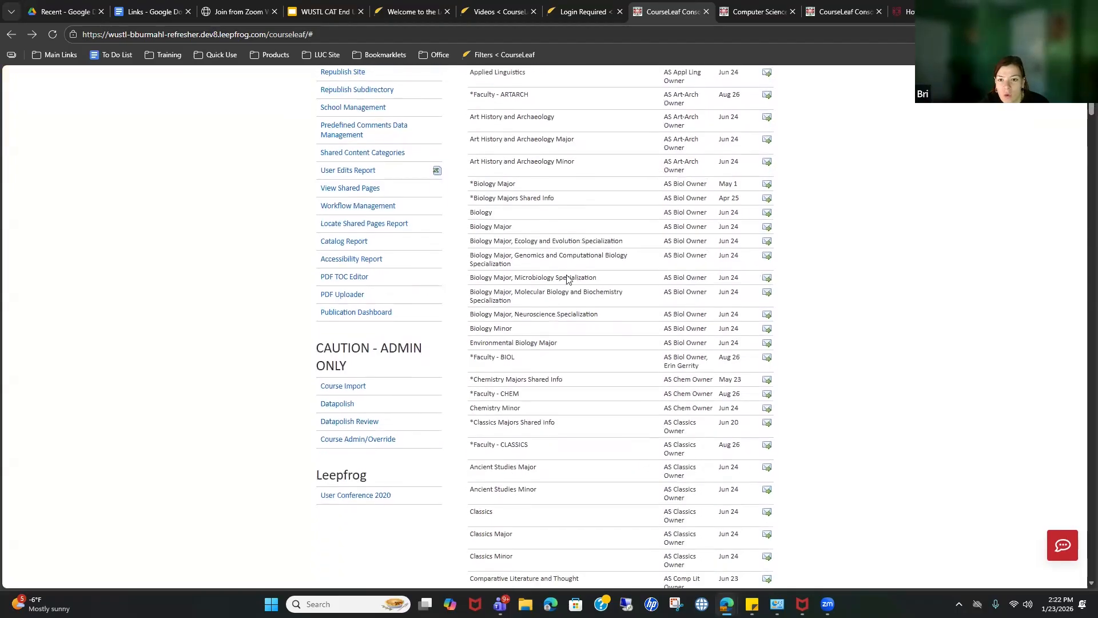
scroll(686, 372, down, 7)
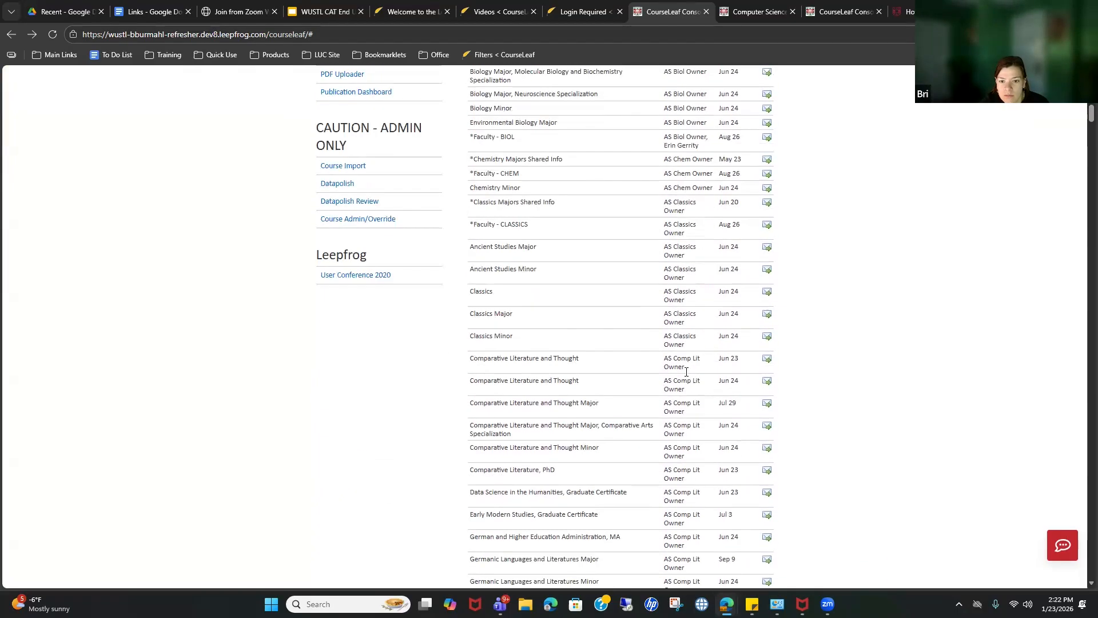
scroll(687, 372, down, 3)
scroll(686, 371, up, 3)
scroll(687, 372, down, 15)
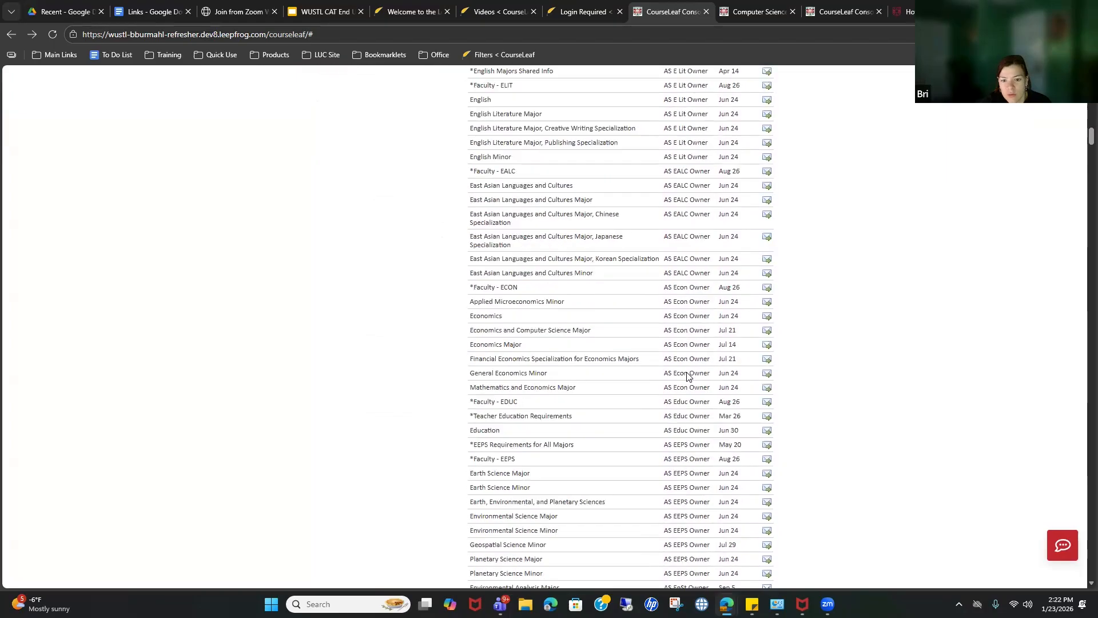
scroll(689, 372, down, 20)
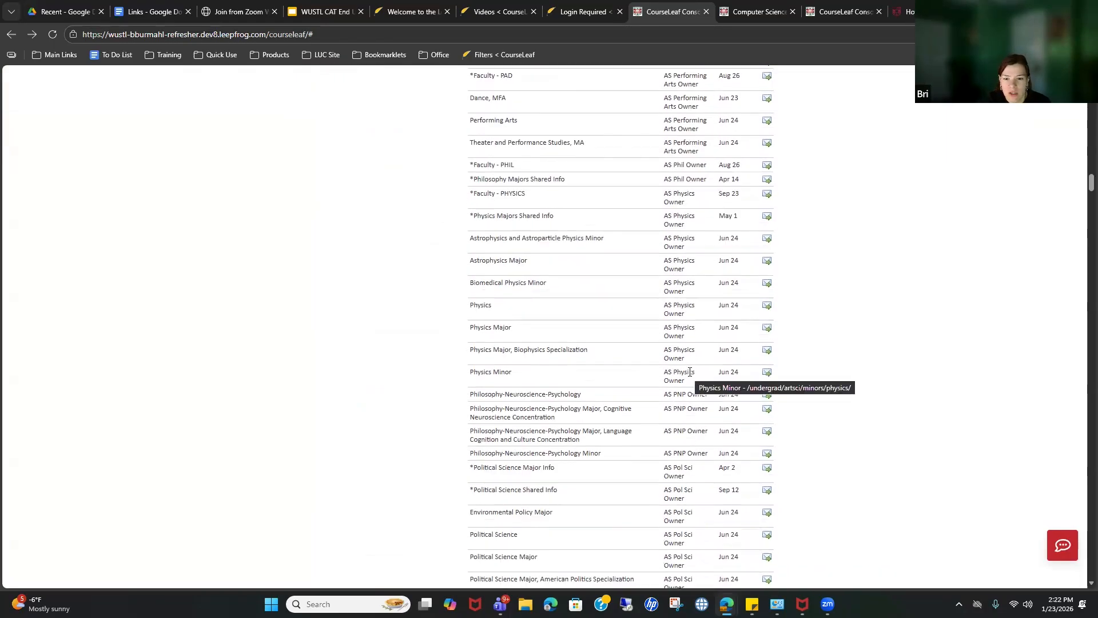
scroll(690, 372, down, 1)
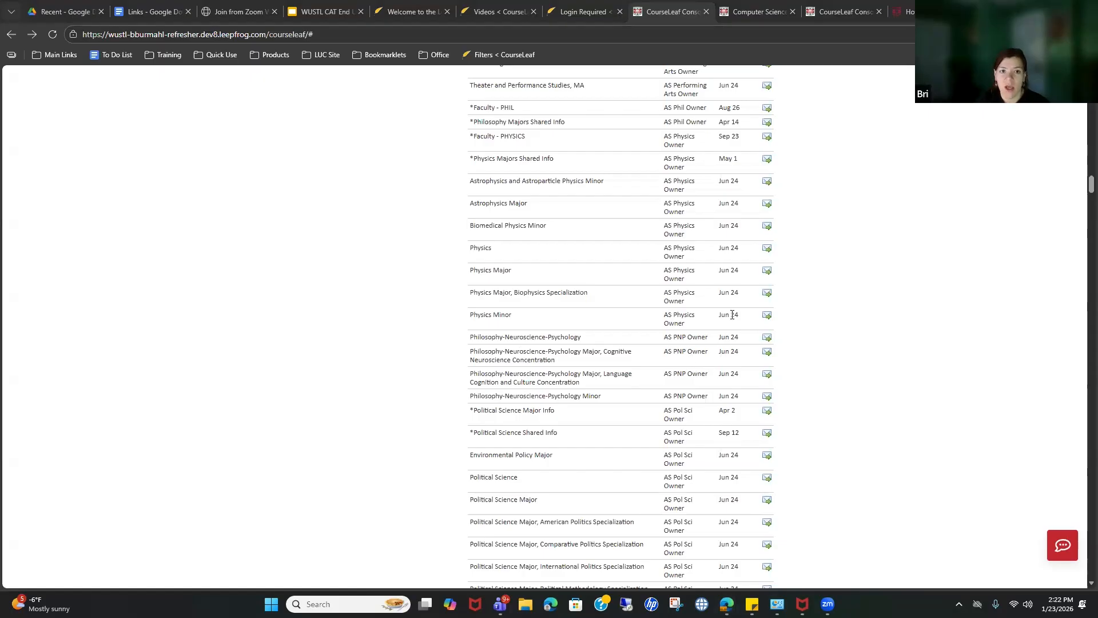
Step: Open the Philosophy-Neuroscience-Psychology page and browse its Faculty tab
click(554, 338)
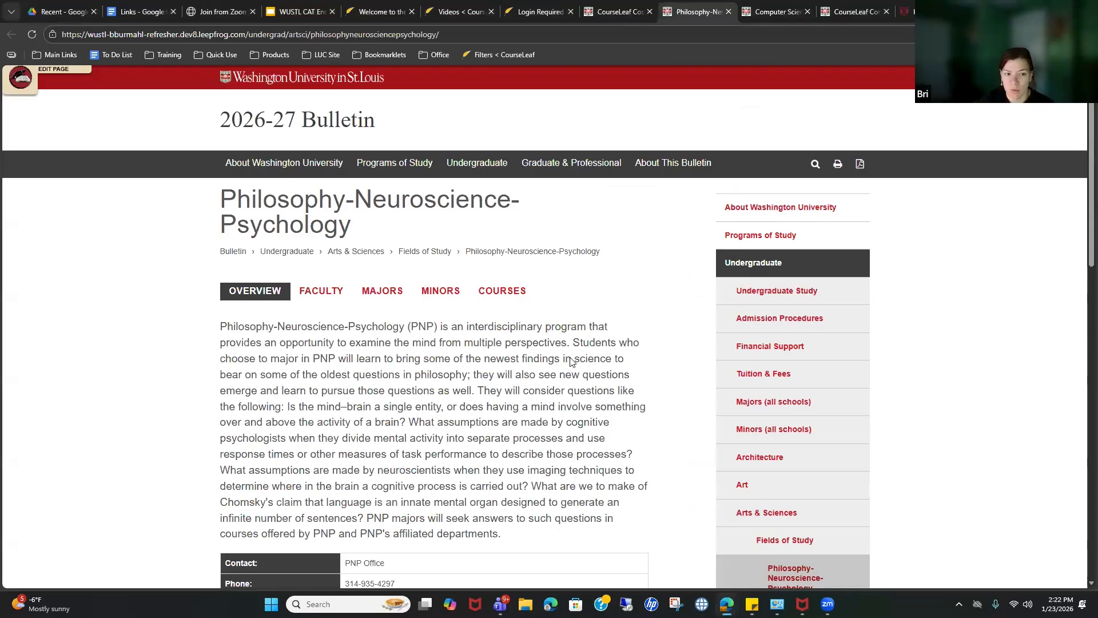
scroll(557, 325, down, 4)
scroll(550, 320, up, 3)
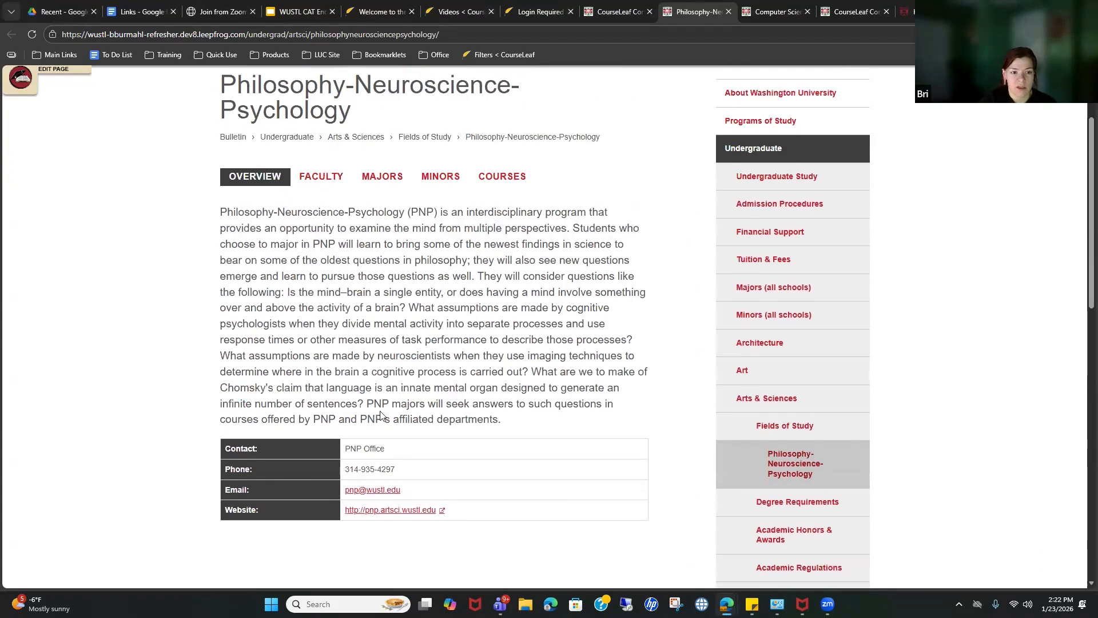
click(311, 179)
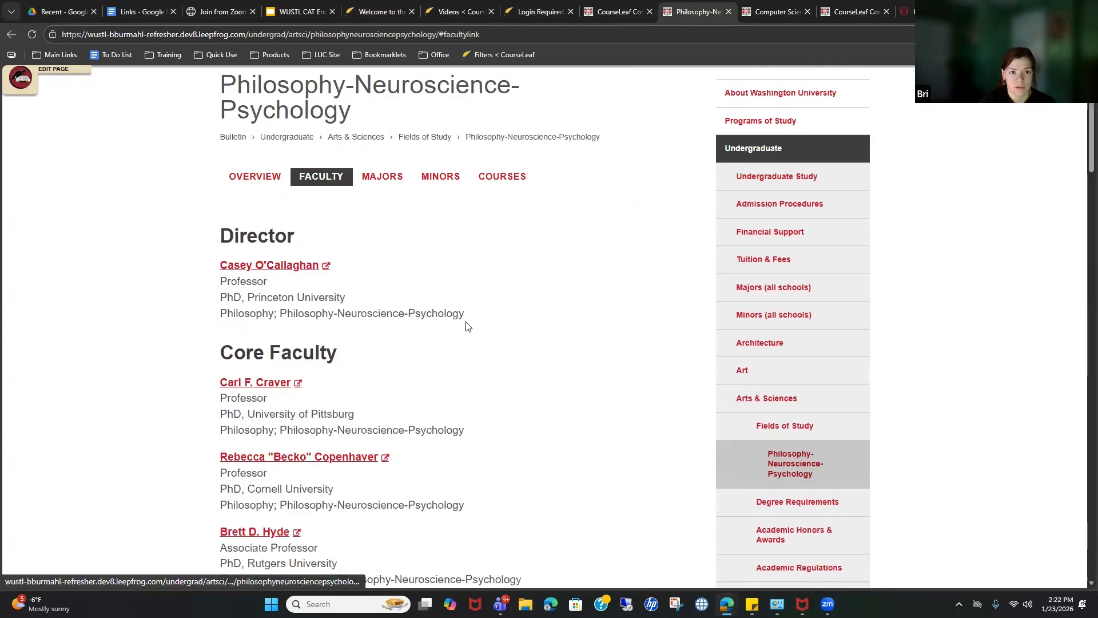
scroll(458, 294, down, 8)
scroll(463, 295, down, 20)
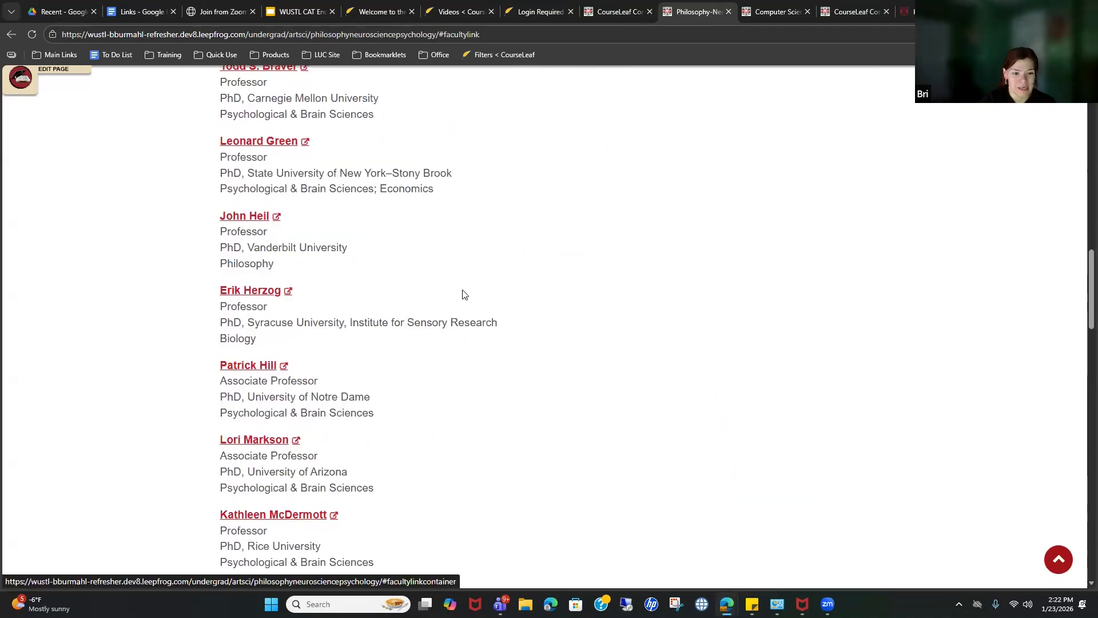
scroll(463, 295, down, 5)
scroll(461, 294, up, 20)
scroll(472, 316, up, 8)
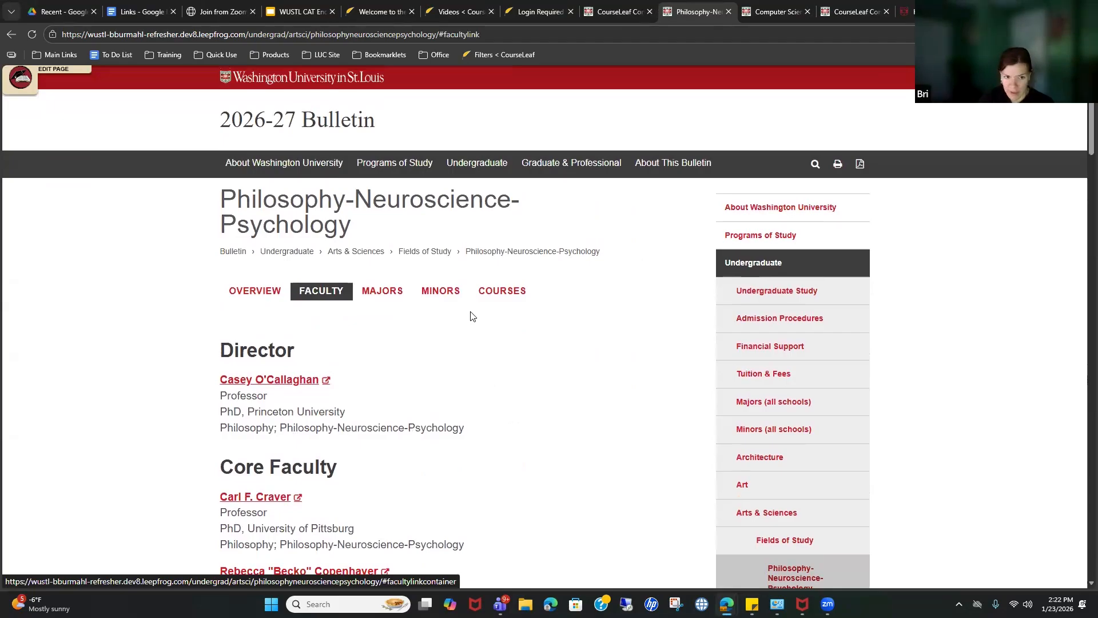
Step: Show the Majors and Courses tabs, then bring up the Edit Page toolbar
click(385, 291)
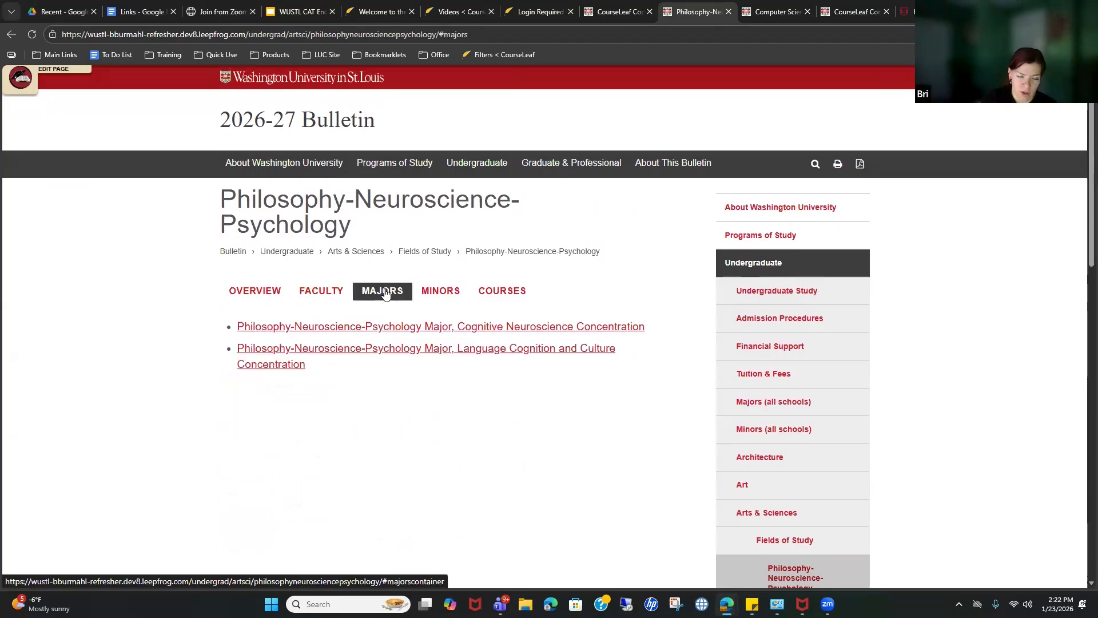
click(490, 294)
click(60, 74)
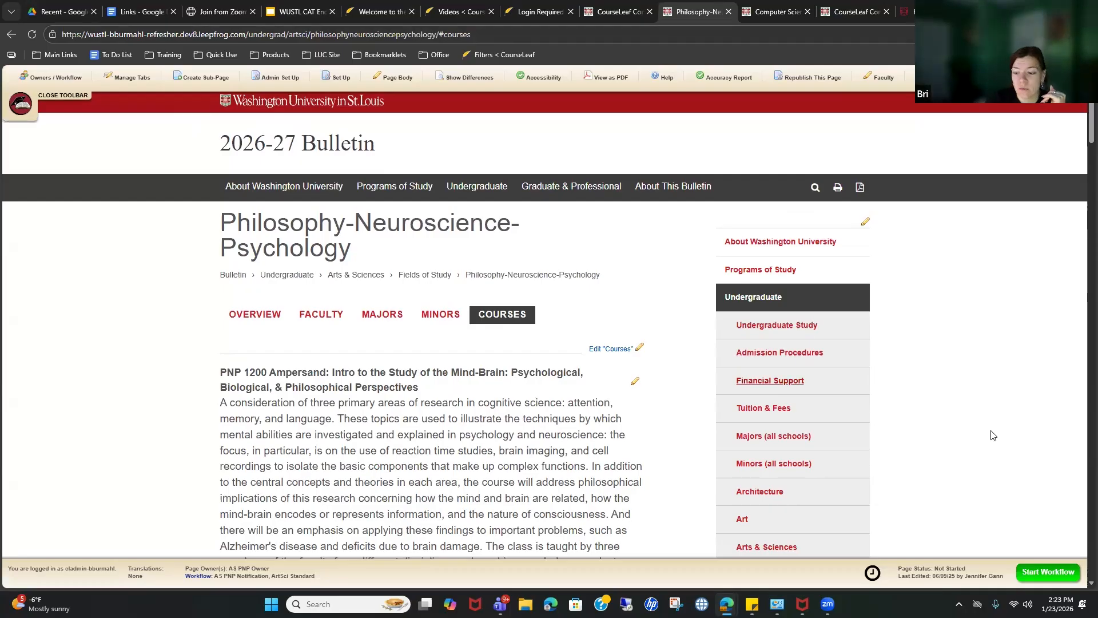
Step: Start workflow on the PNP page and bold the program name that opens the overview page body
click(1050, 573)
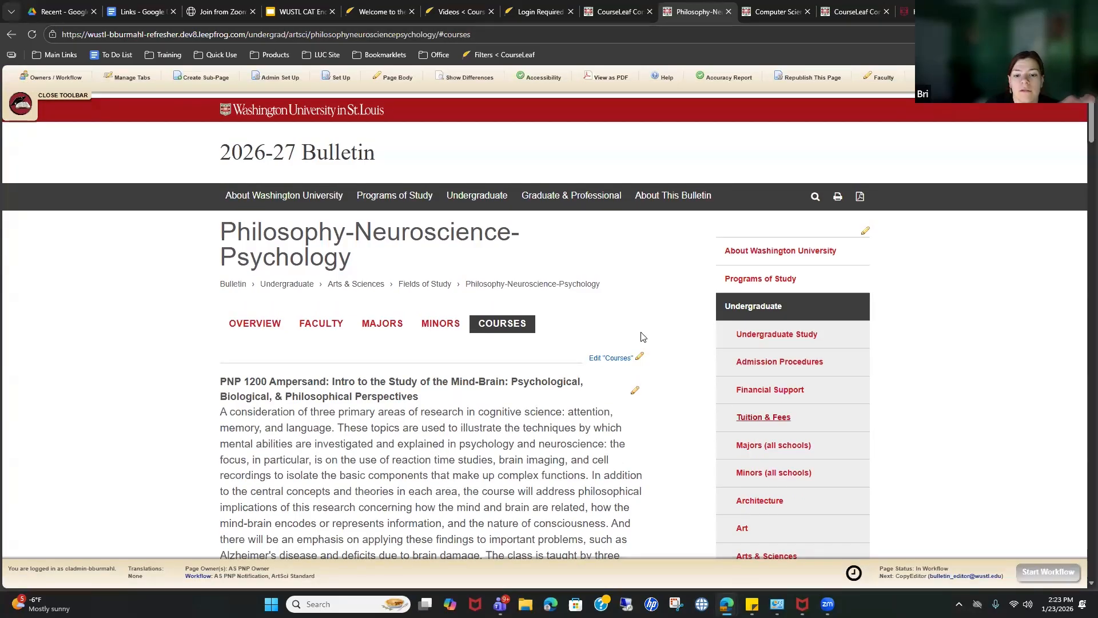
click(268, 330)
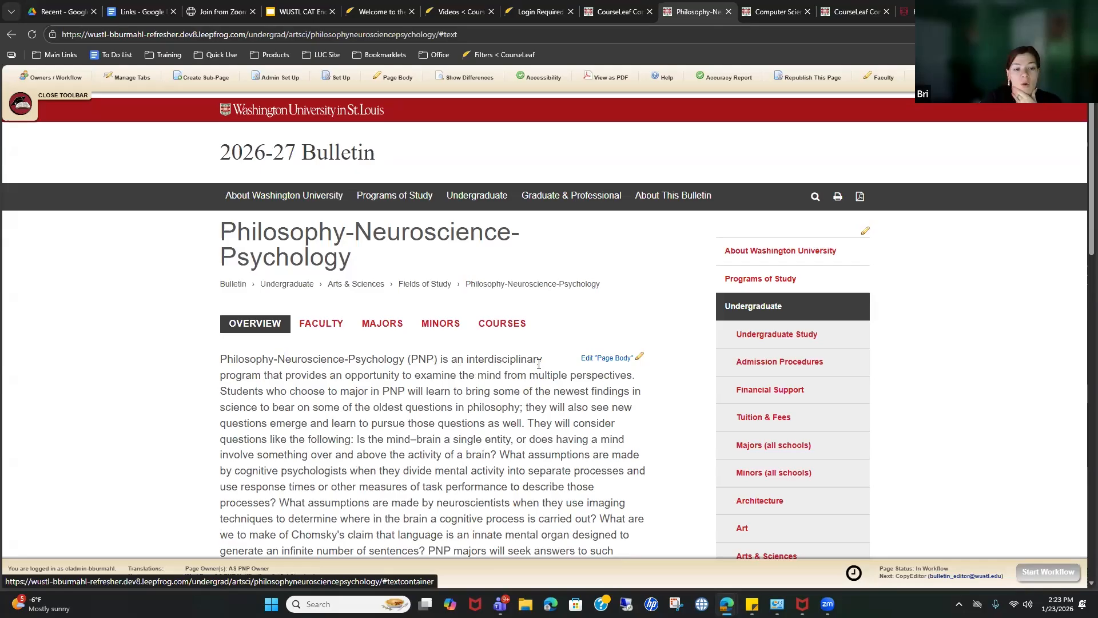
click(608, 358)
drag(17, 167, 243, 168)
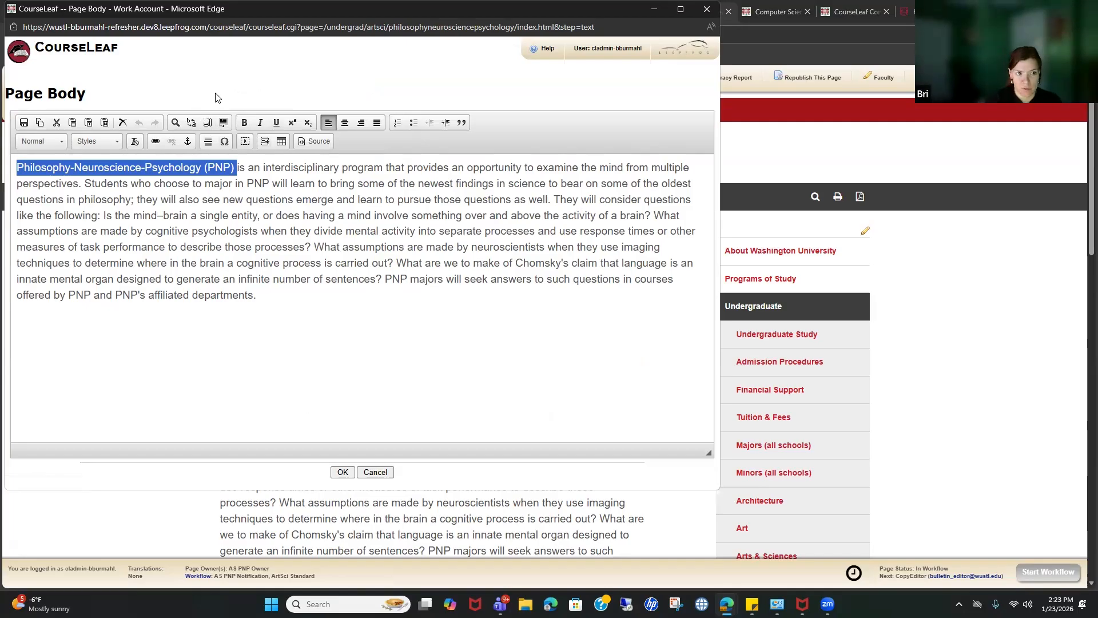
click(245, 122)
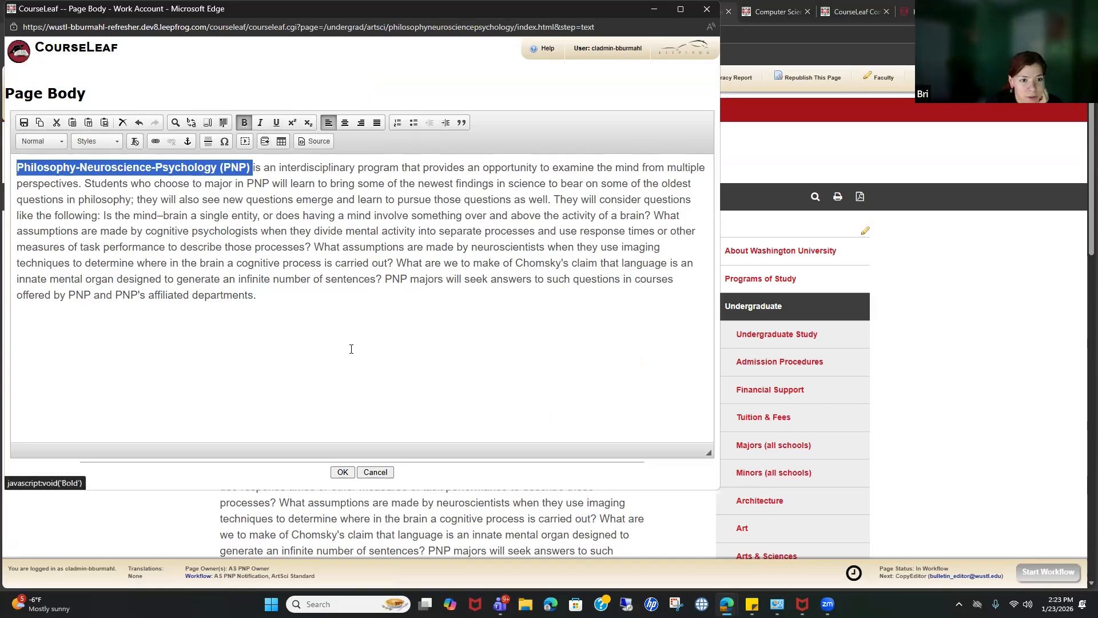
click(351, 349)
click(342, 472)
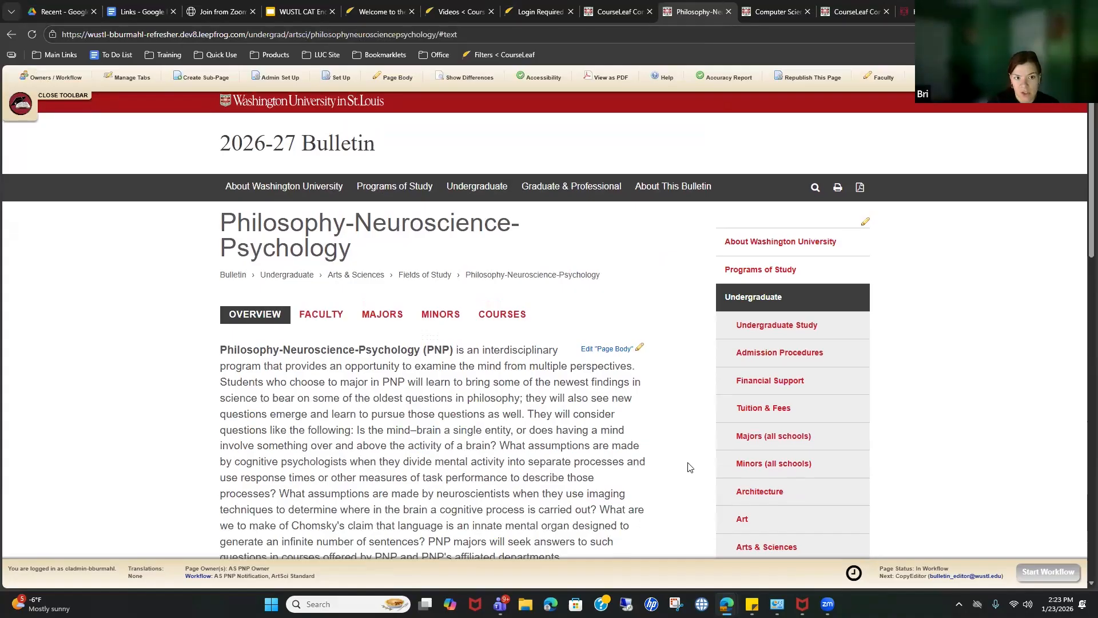
scroll(721, 468, down, 1)
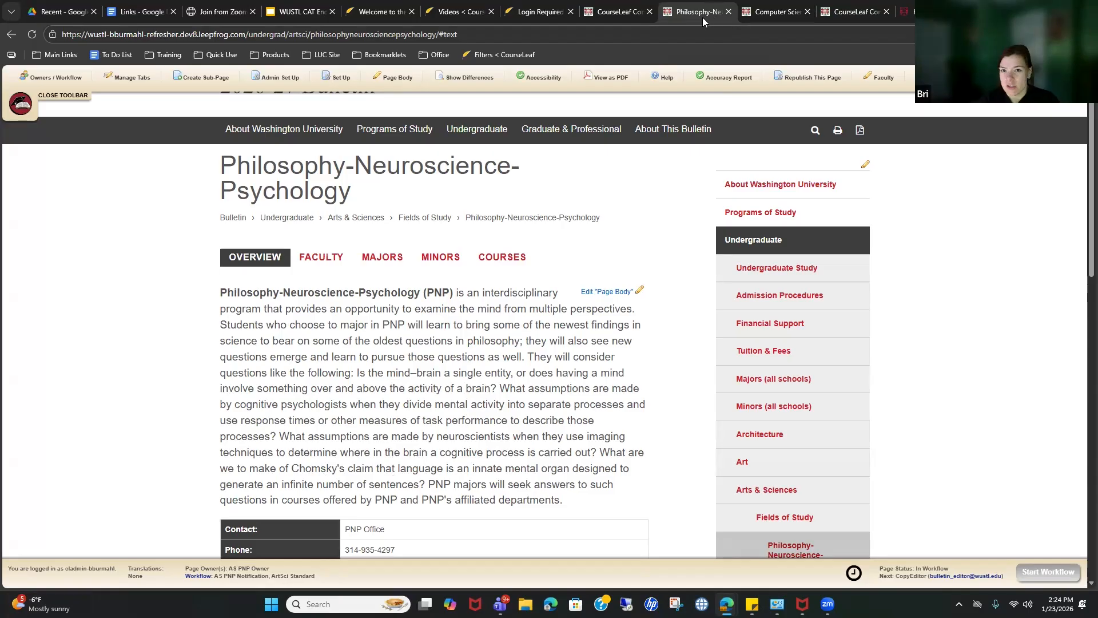
click(633, 22)
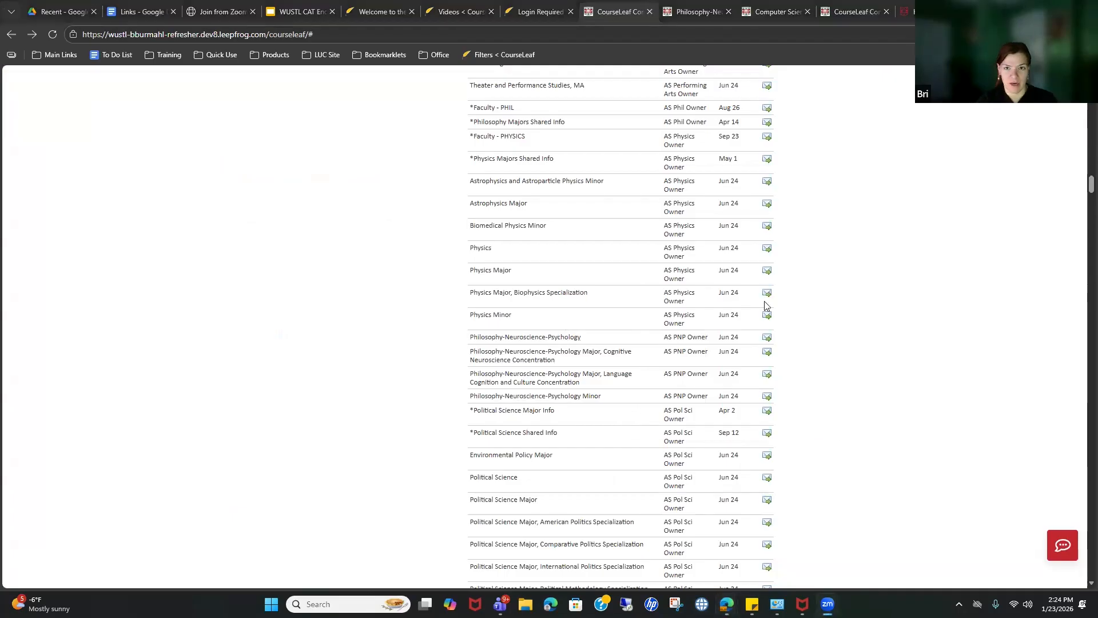
click(698, 11)
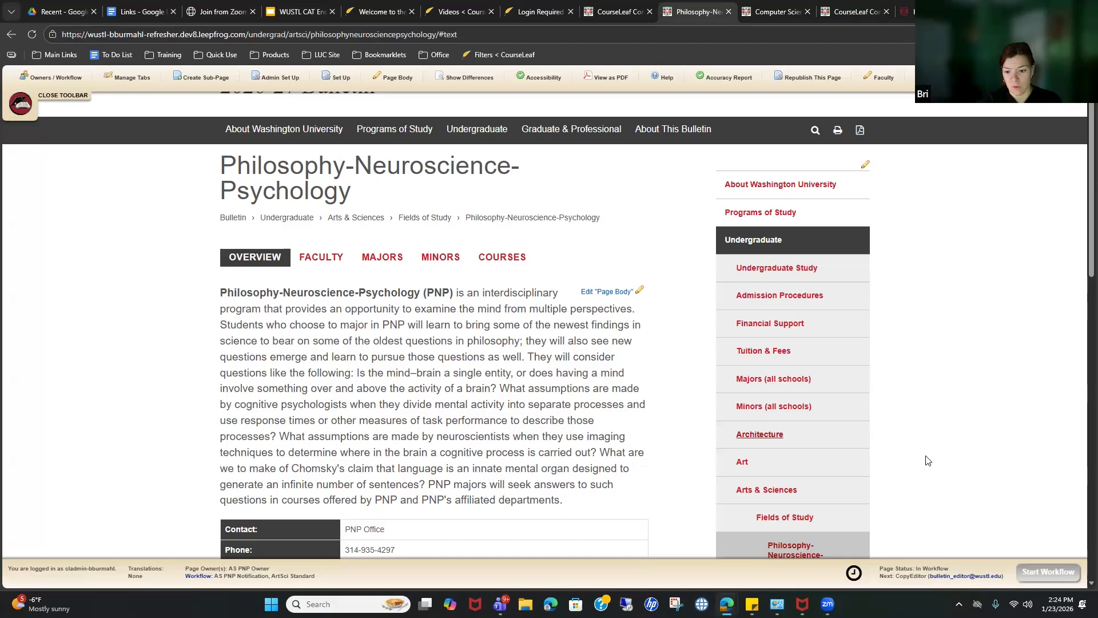
Step: Scroll through the edited PNP bulletin page, then switch back to the CourseLeaf Console tab
scroll(916, 452, down, 3)
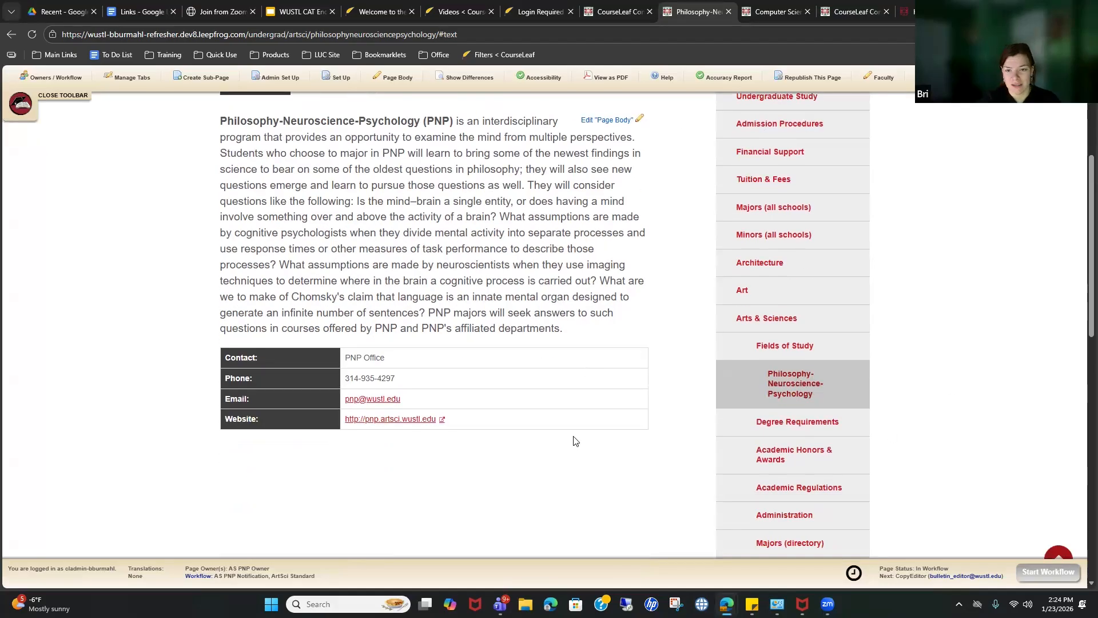
scroll(574, 440, up, 4)
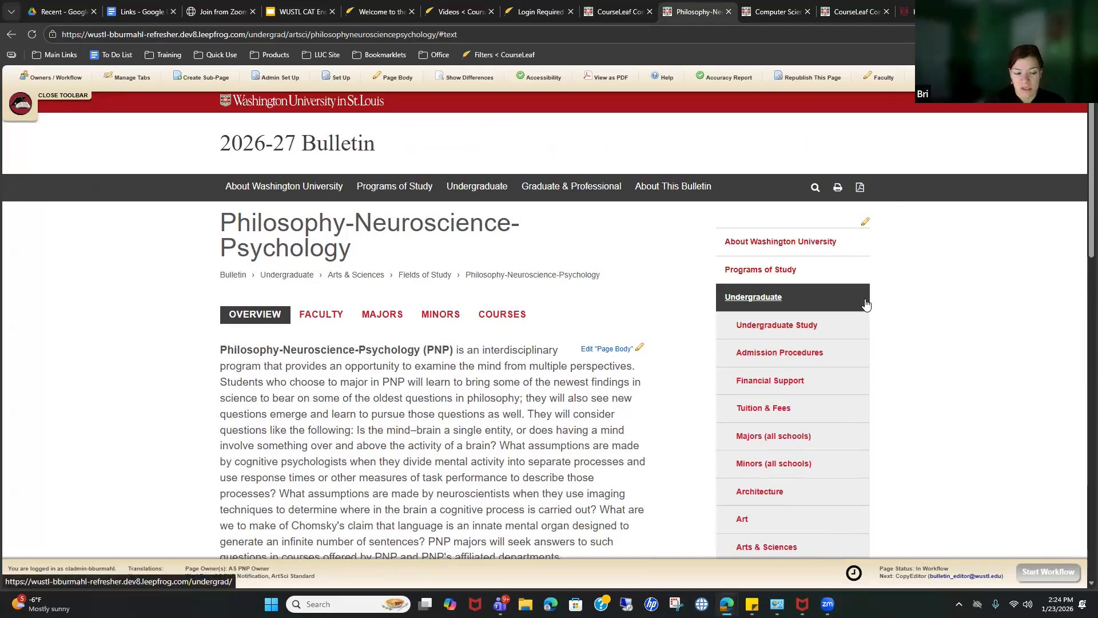
scroll(967, 359, down, 3)
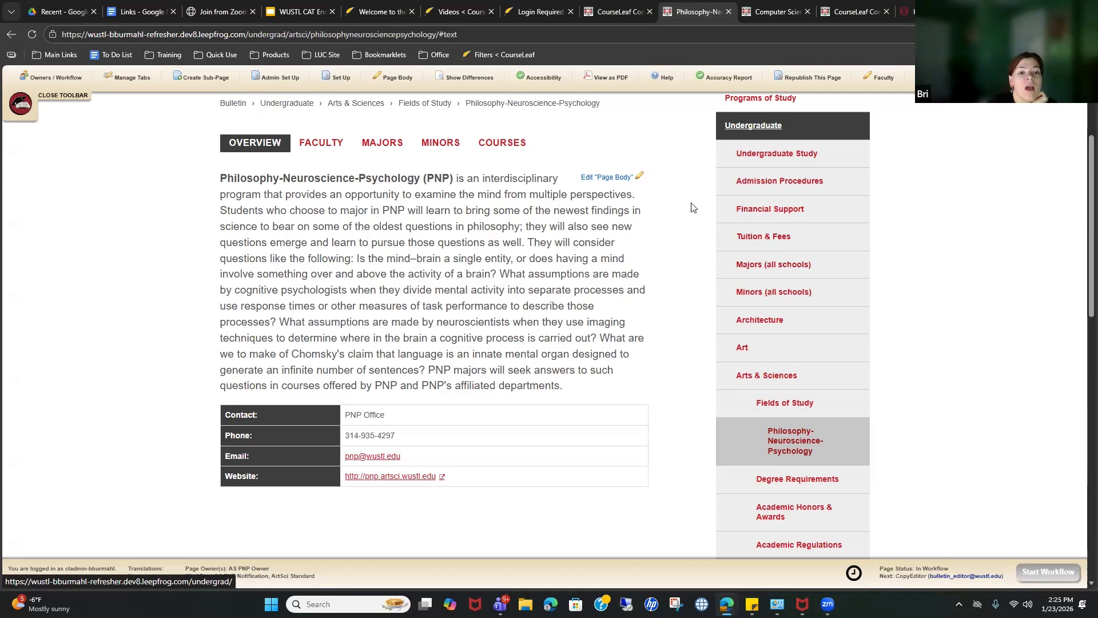
scroll(693, 207, up, 3)
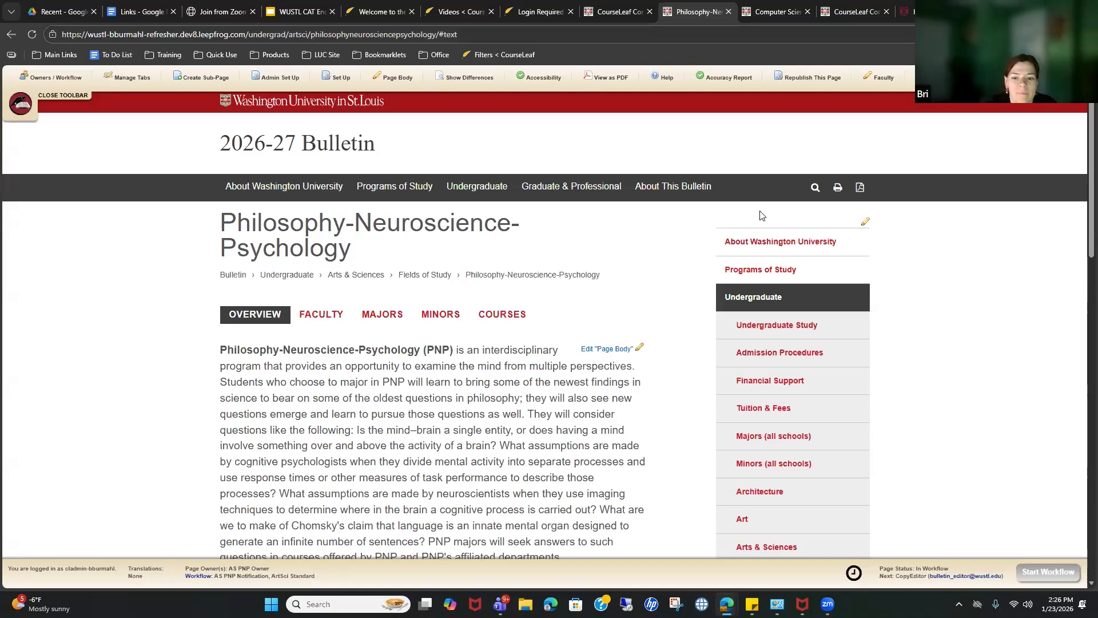
key(ctrl+shift+Tab)
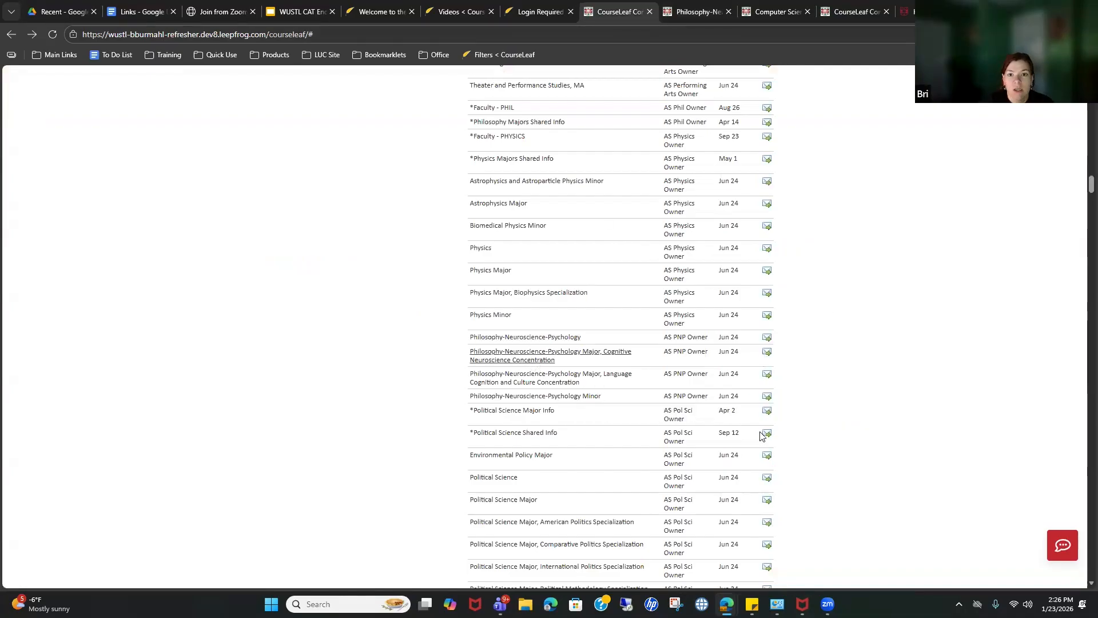
click(534, 360)
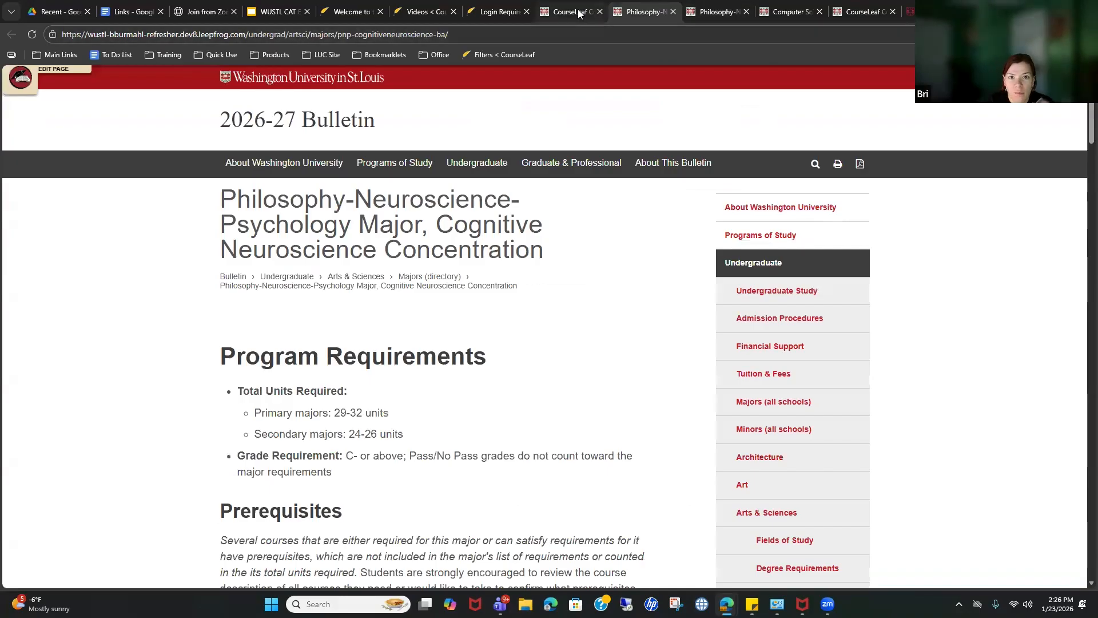
click(579, 12)
click(658, 12)
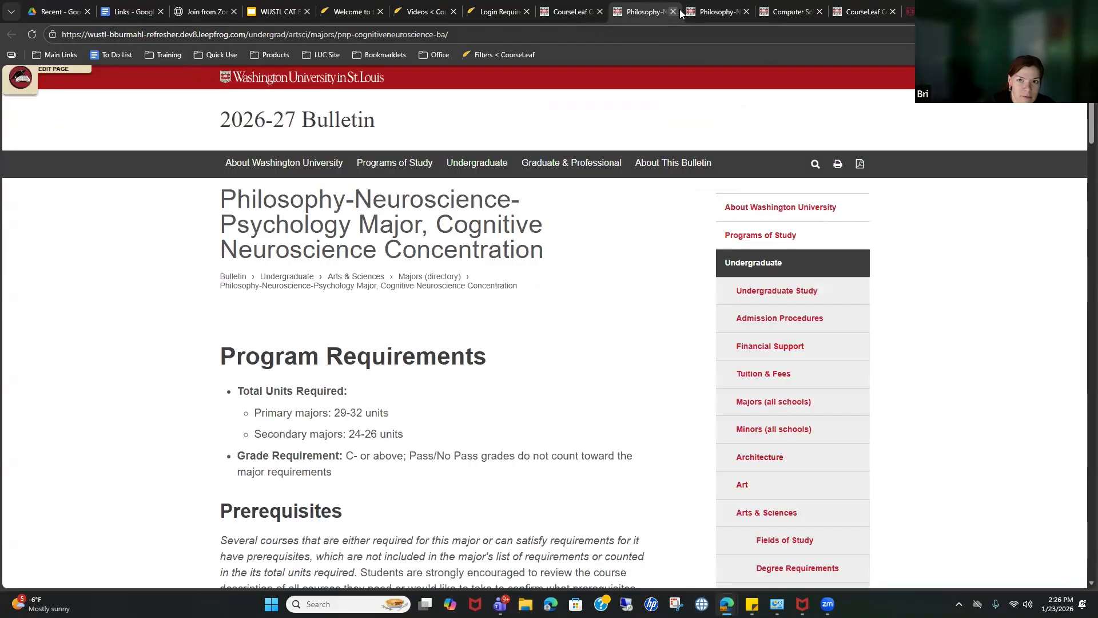
click(673, 11)
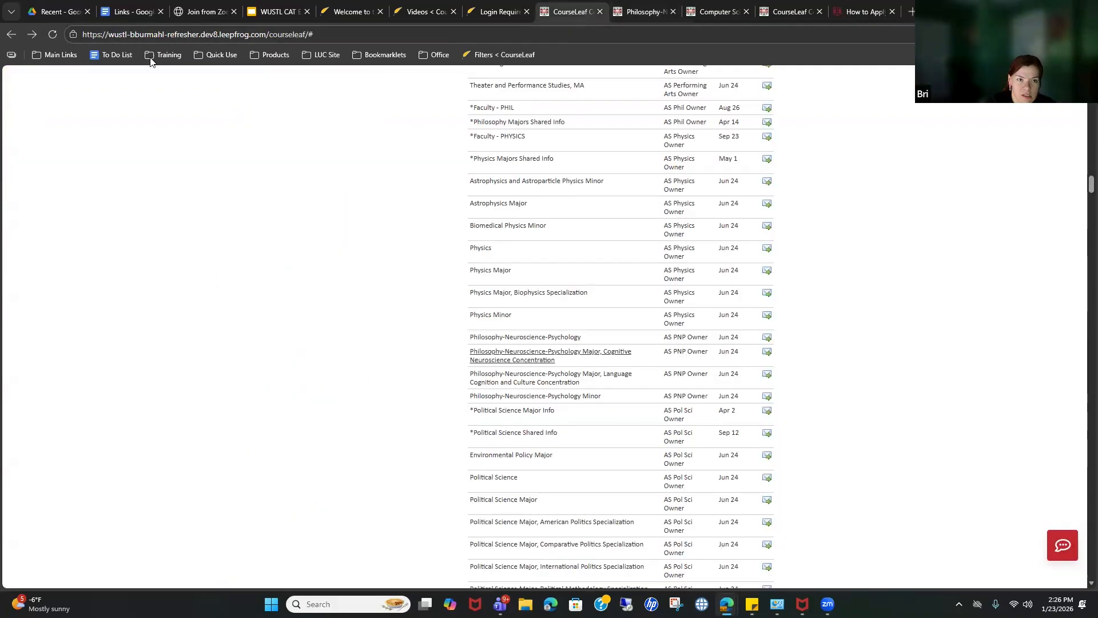
click(50, 38)
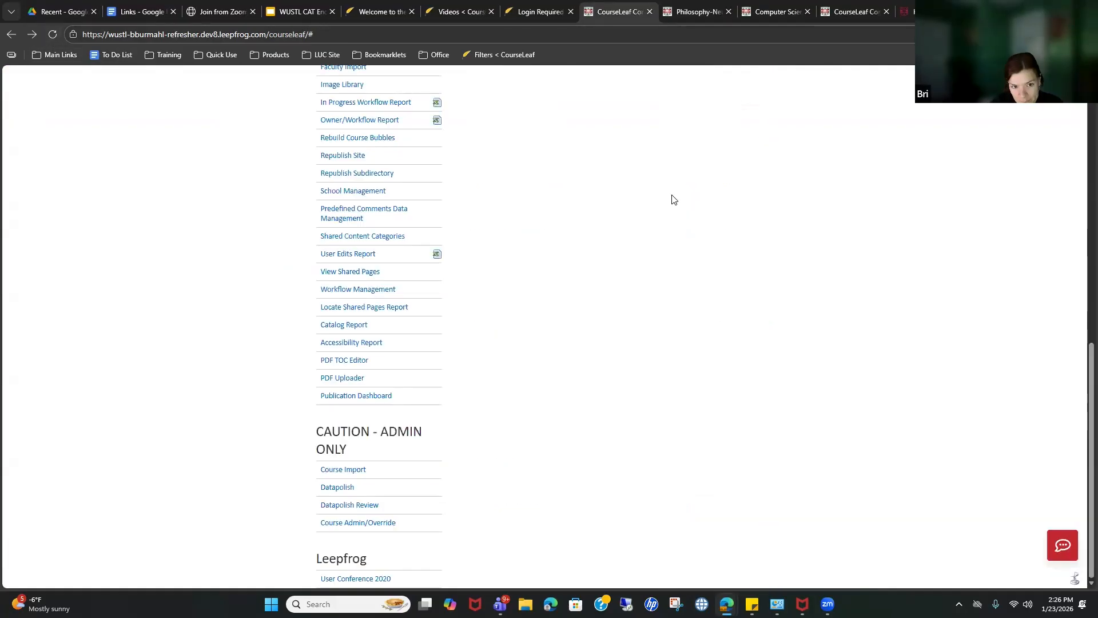
scroll(846, 277, up, 15)
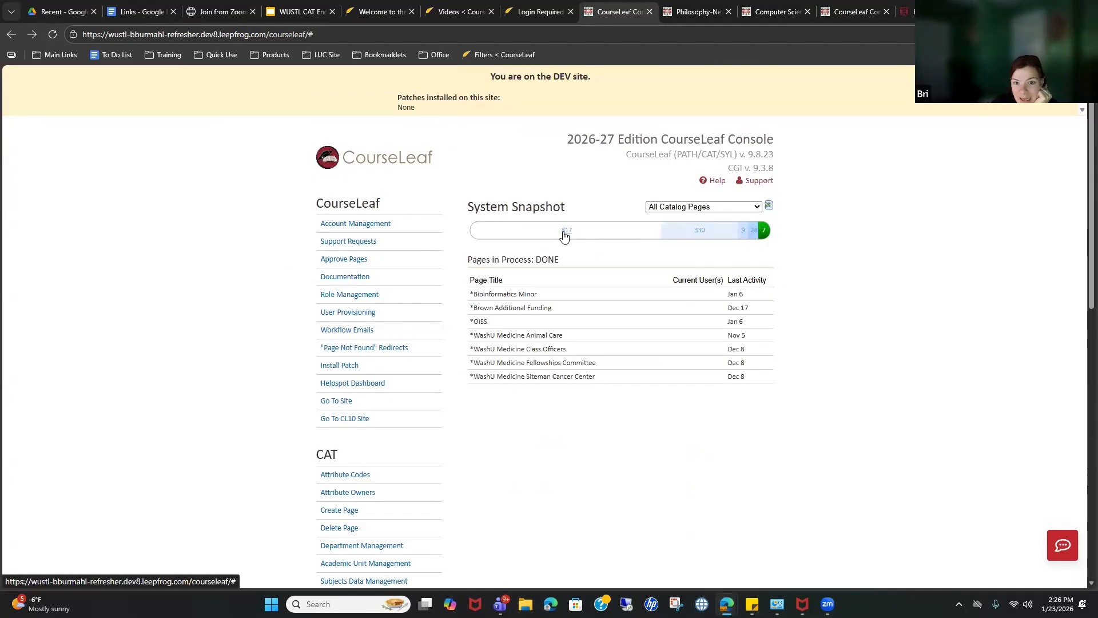
click(565, 235)
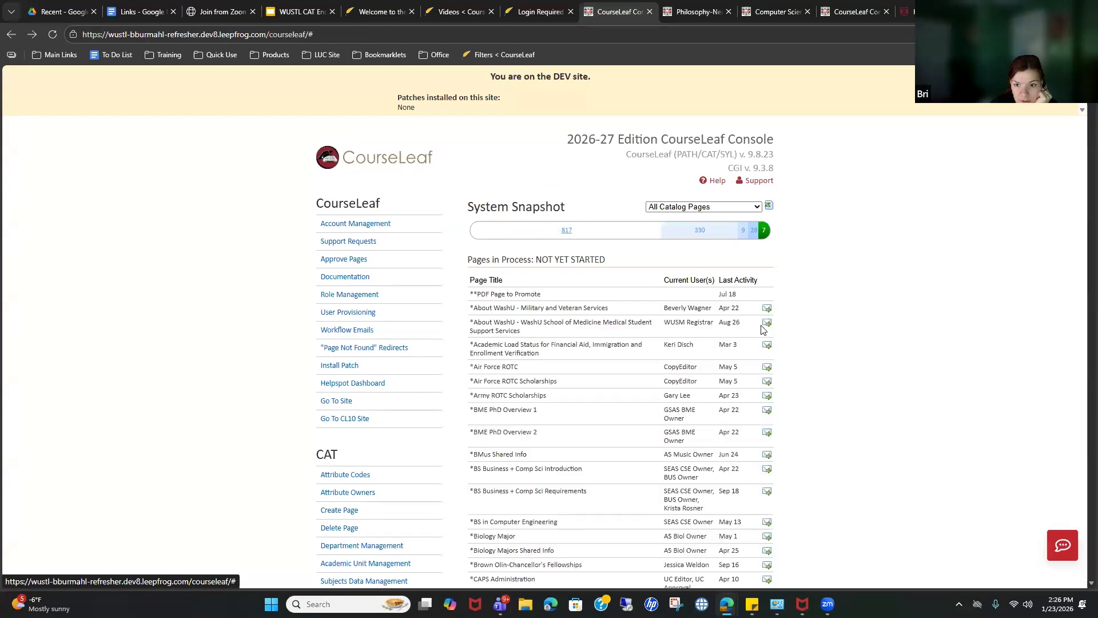
scroll(693, 343, down, 20)
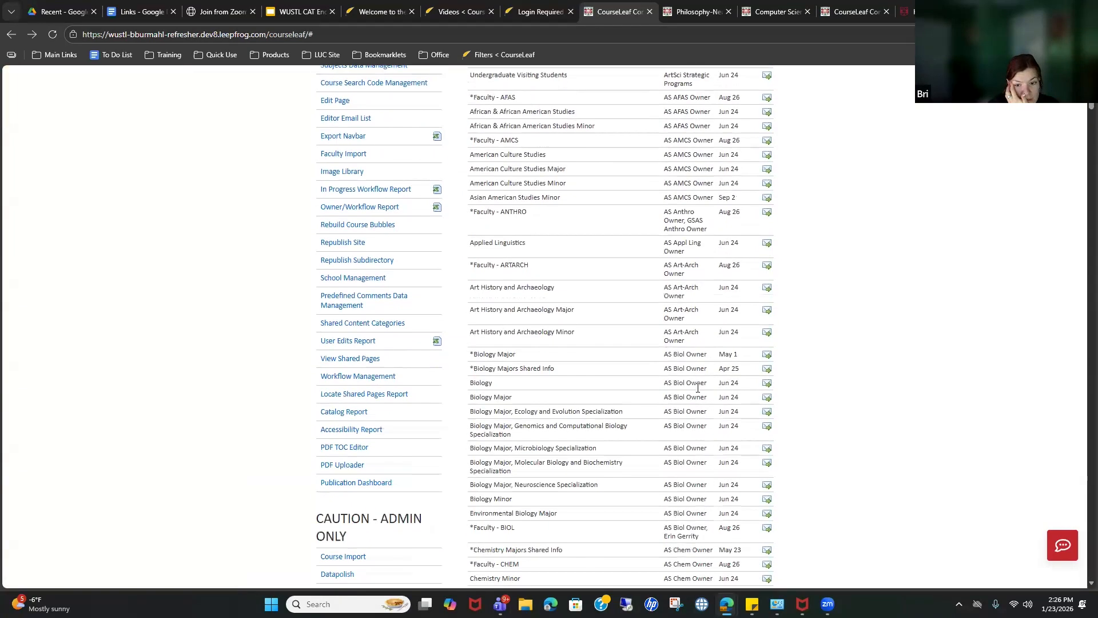
scroll(697, 387, down, 20)
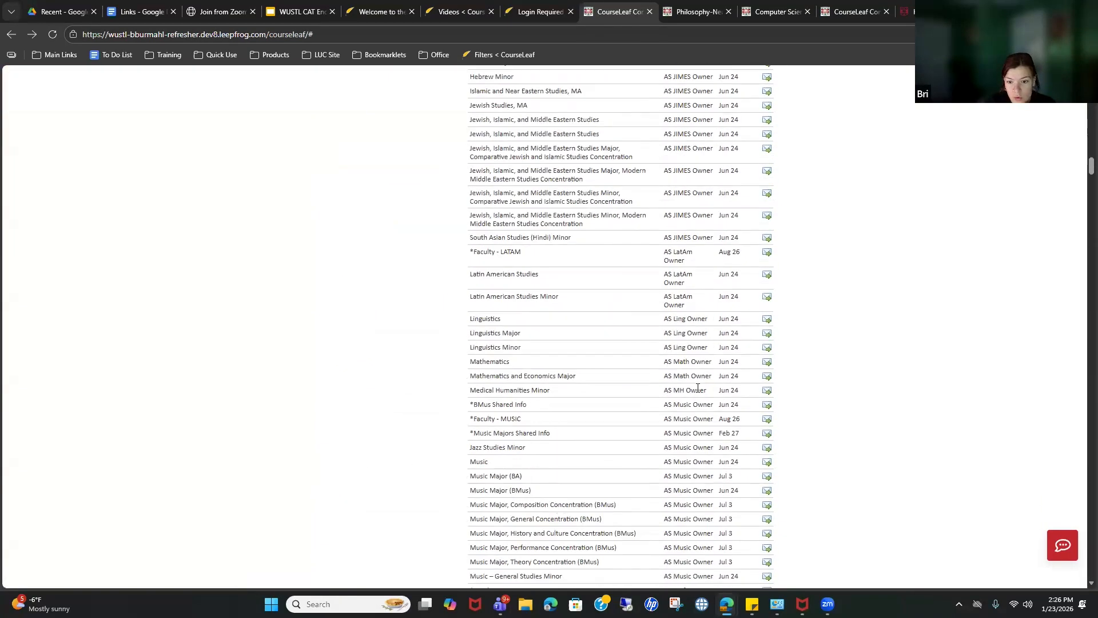
scroll(698, 388, down, 20)
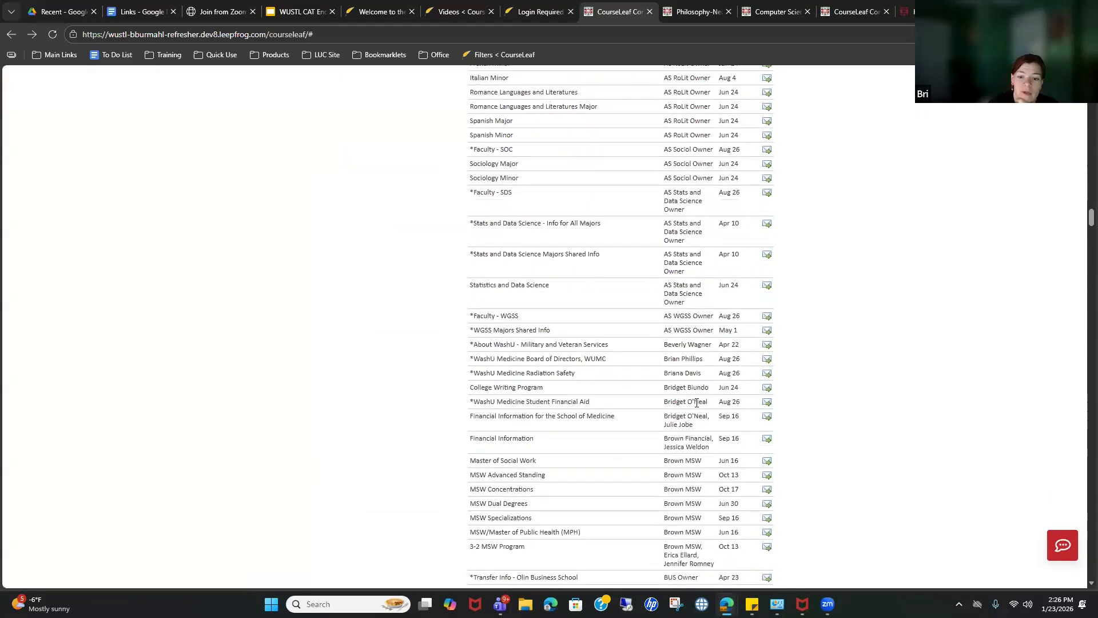
scroll(697, 402, down, 20)
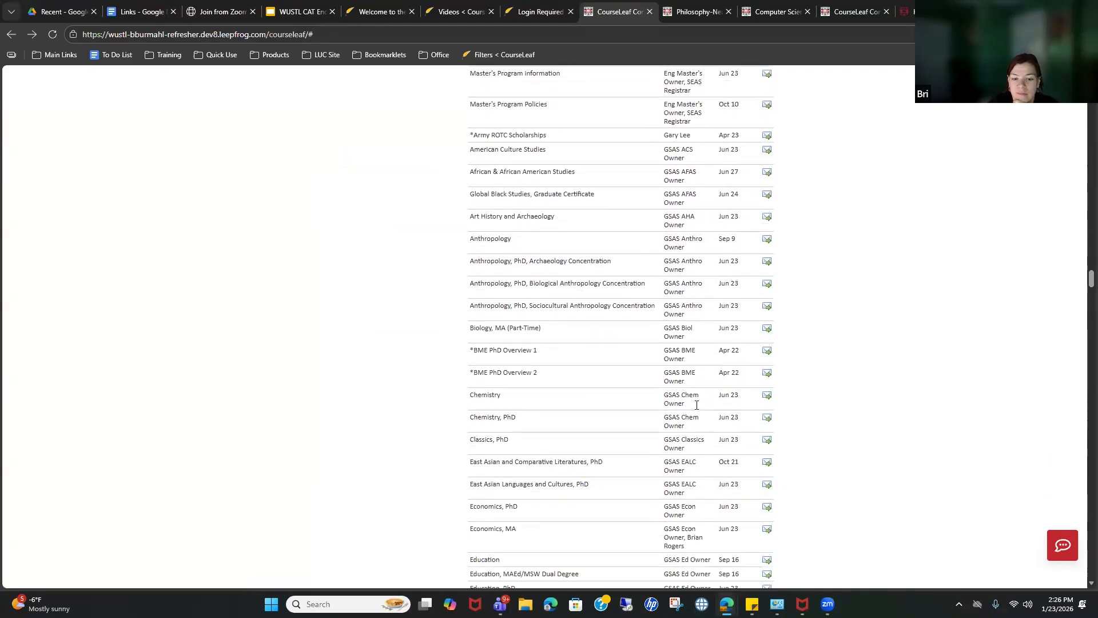
scroll(697, 405, down, 5)
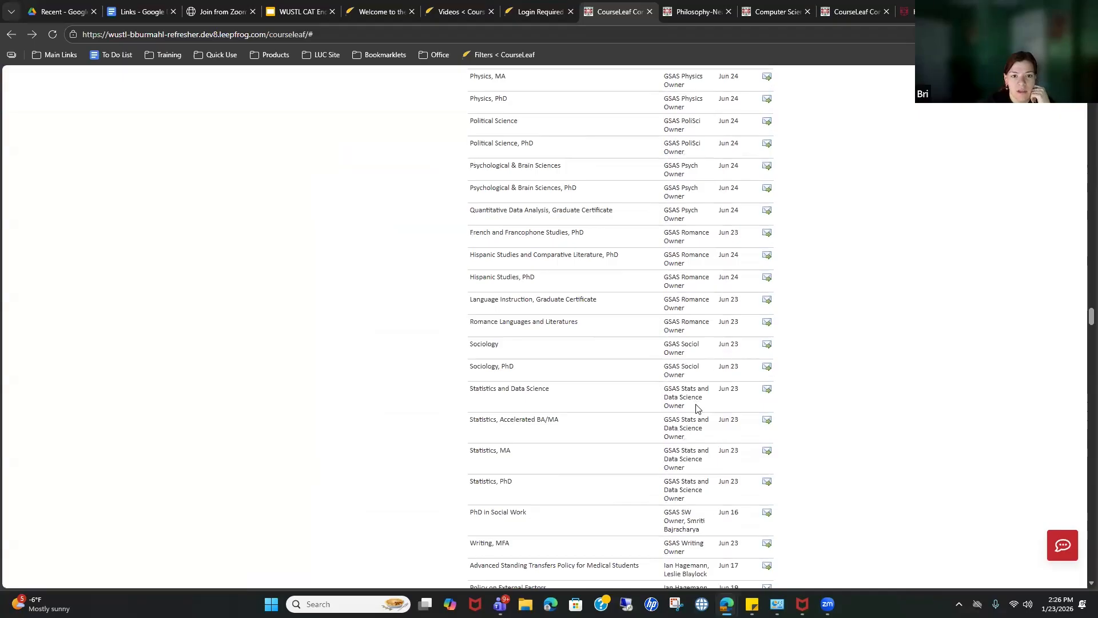
scroll(697, 409, up, 4)
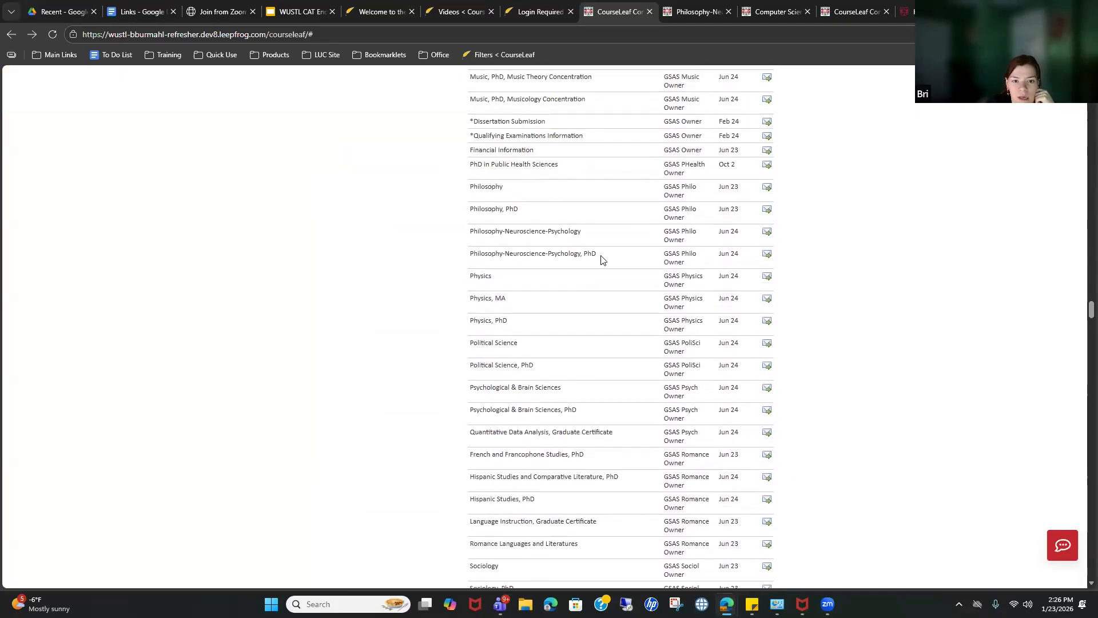
scroll(602, 261, up, 1)
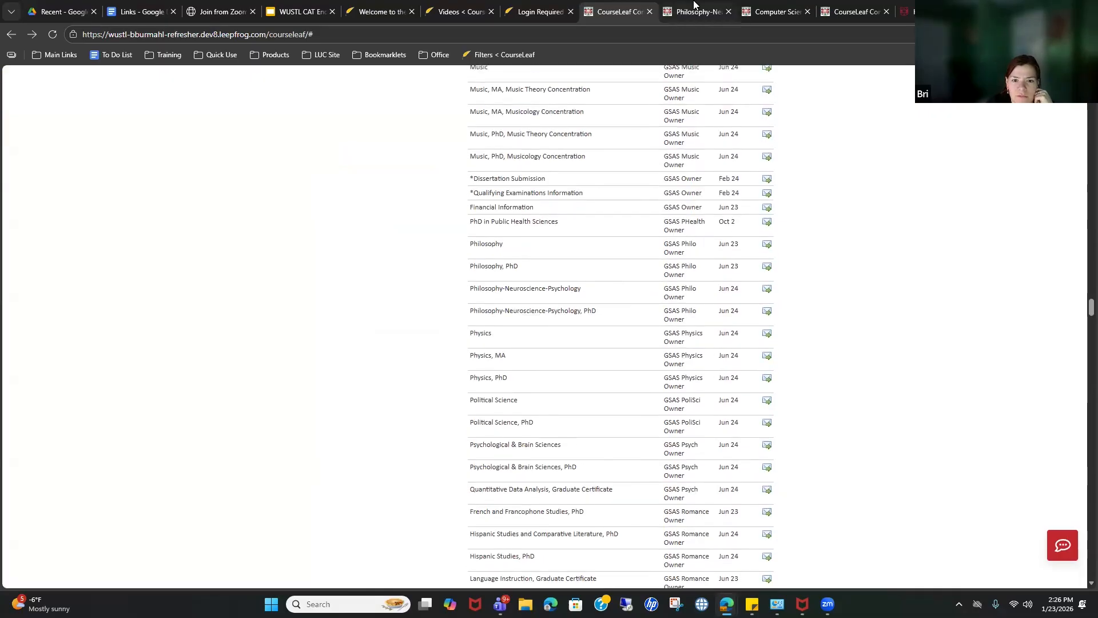
Step: Open the graduate PNP page in its own tab beside the undergraduate page
click(726, 7)
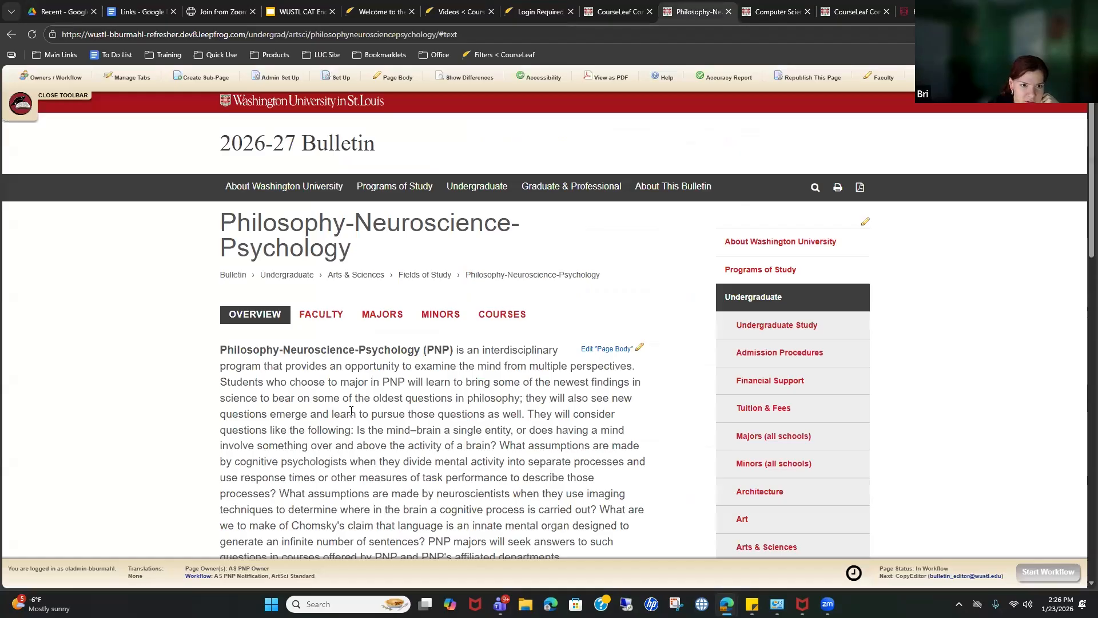
click(624, 12)
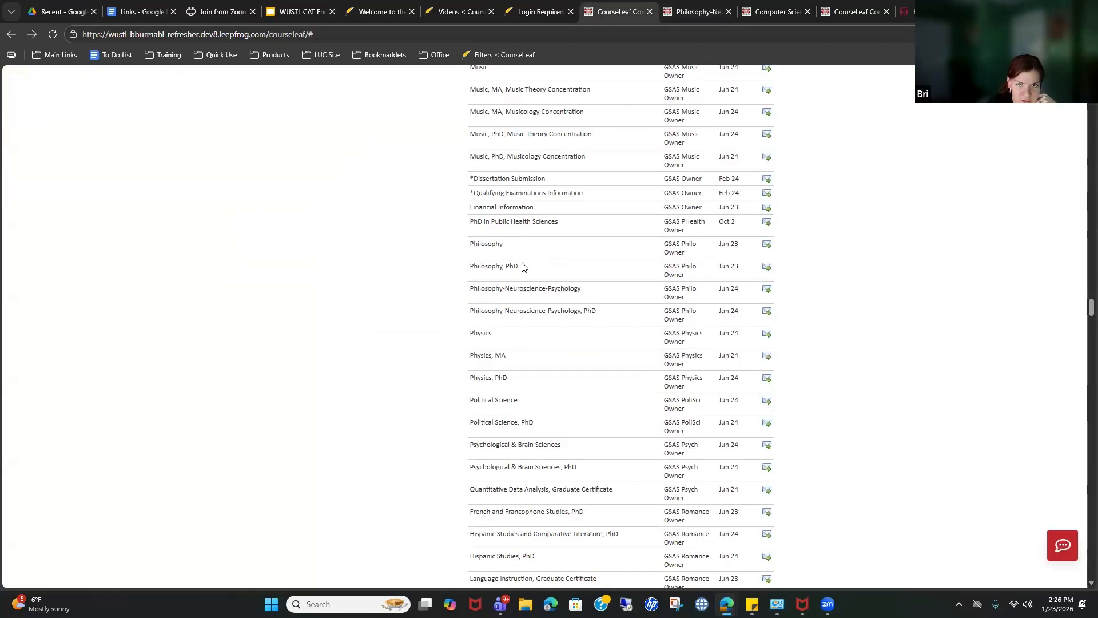
click(689, 6)
click(635, 7)
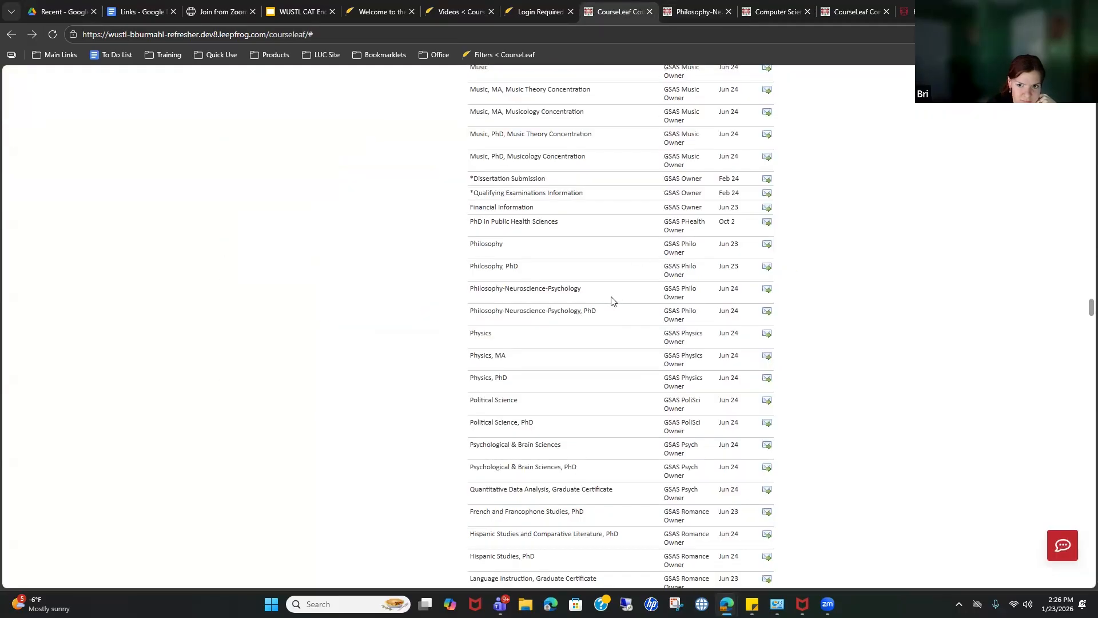
click(522, 290)
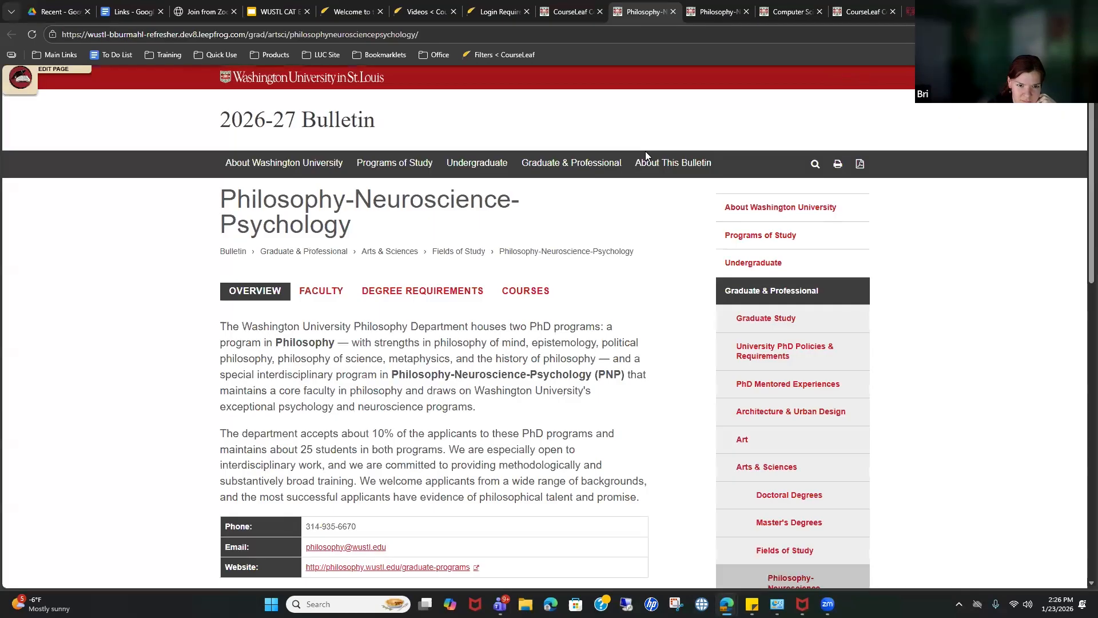
click(698, 6)
click(631, 4)
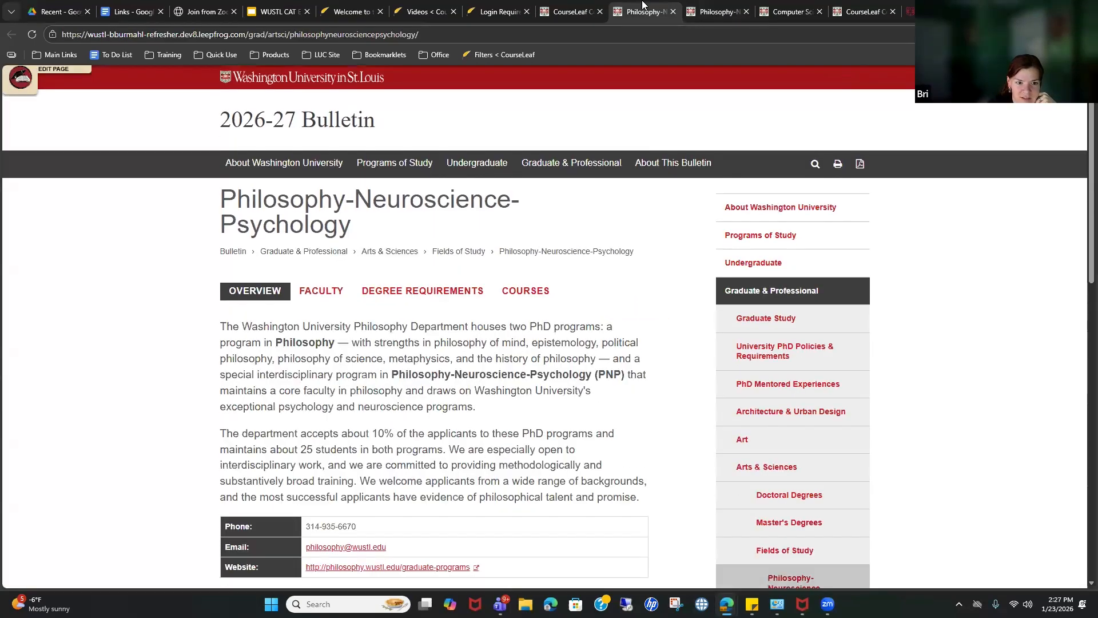
Step: Show the graduate page's editing toolbar and compare it against the undergraduate page
click(41, 71)
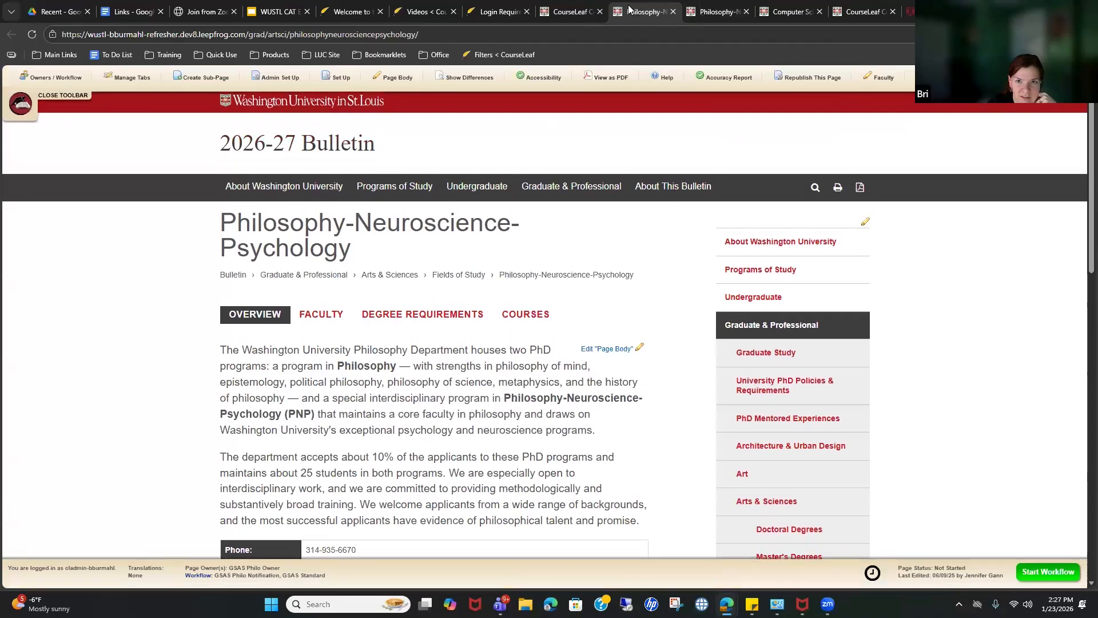
click(715, 8)
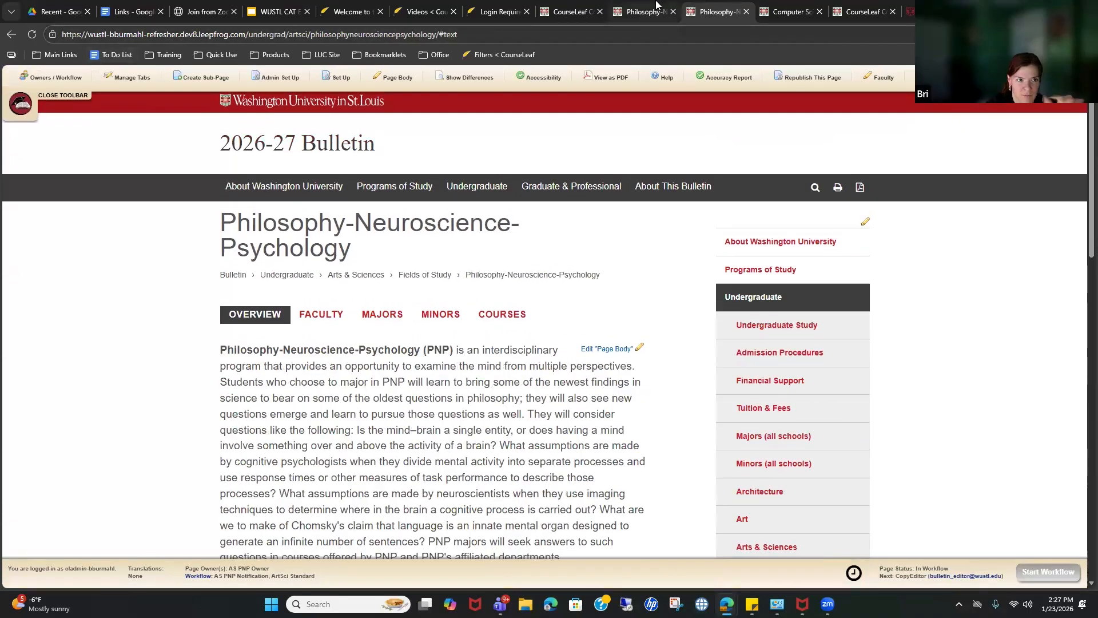
click(657, 5)
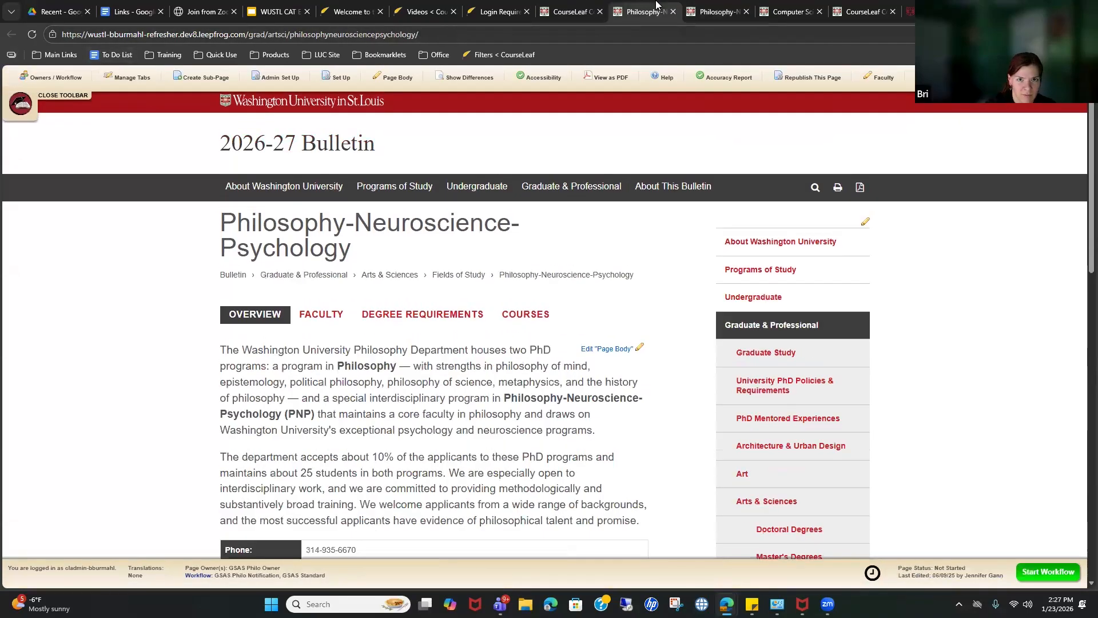
click(721, 5)
click(665, 4)
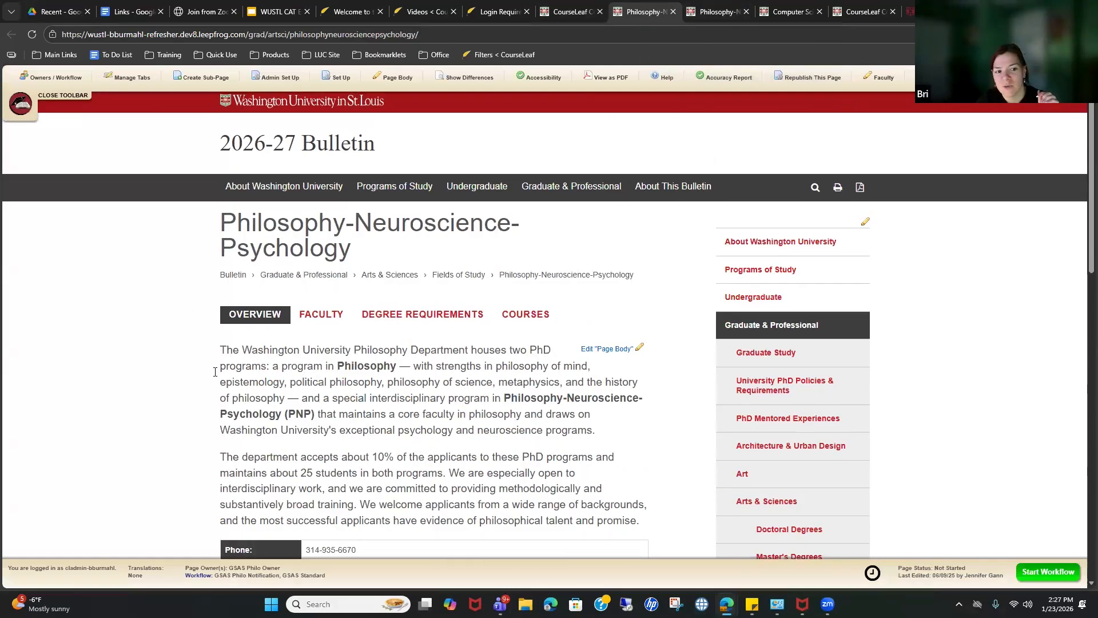
click(685, 8)
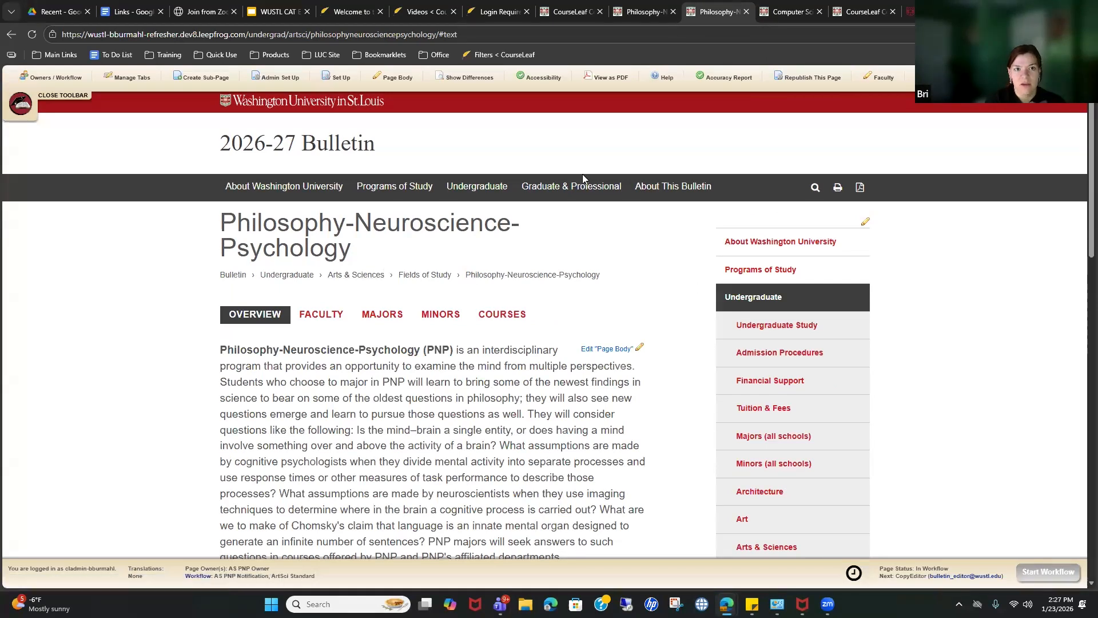
click(629, 38)
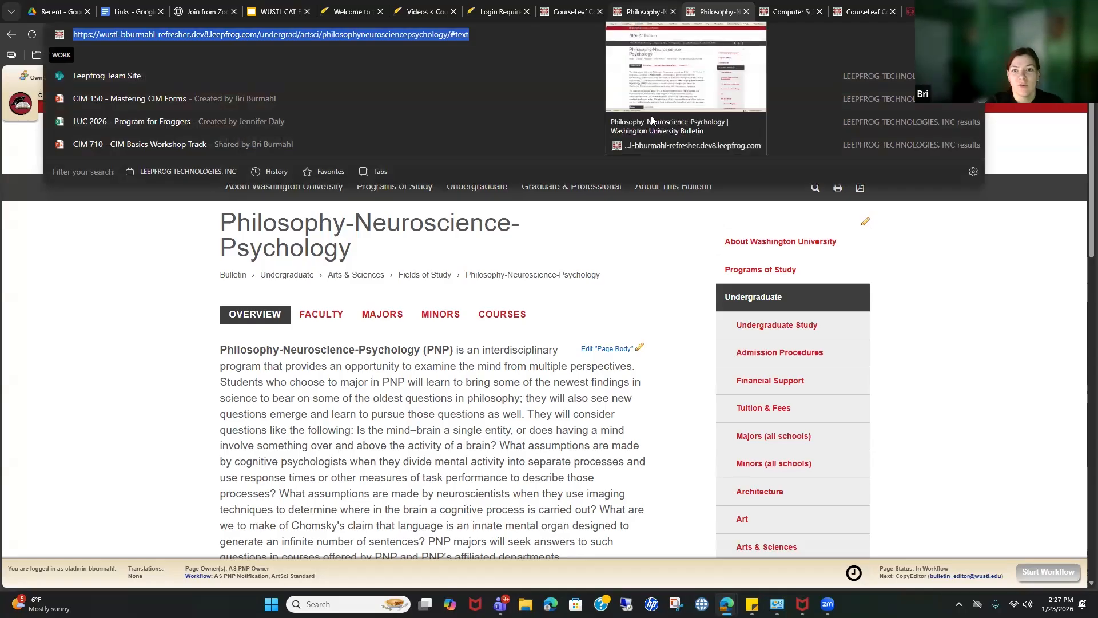
click(639, 227)
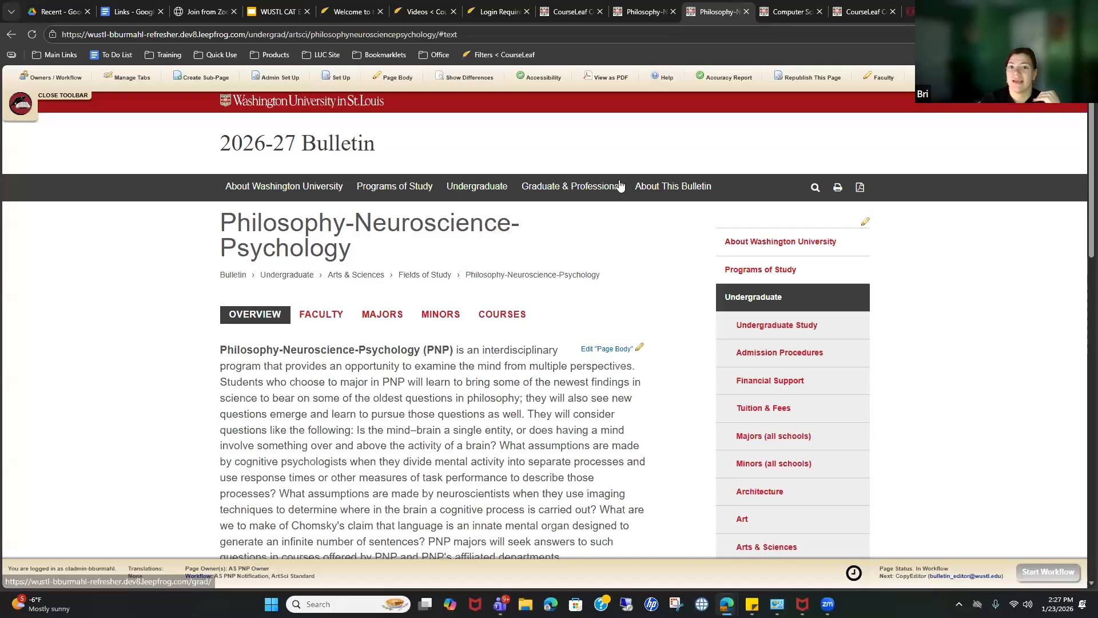
Step: Compare the two PNP pages once more, then close the graduate page
click(649, 12)
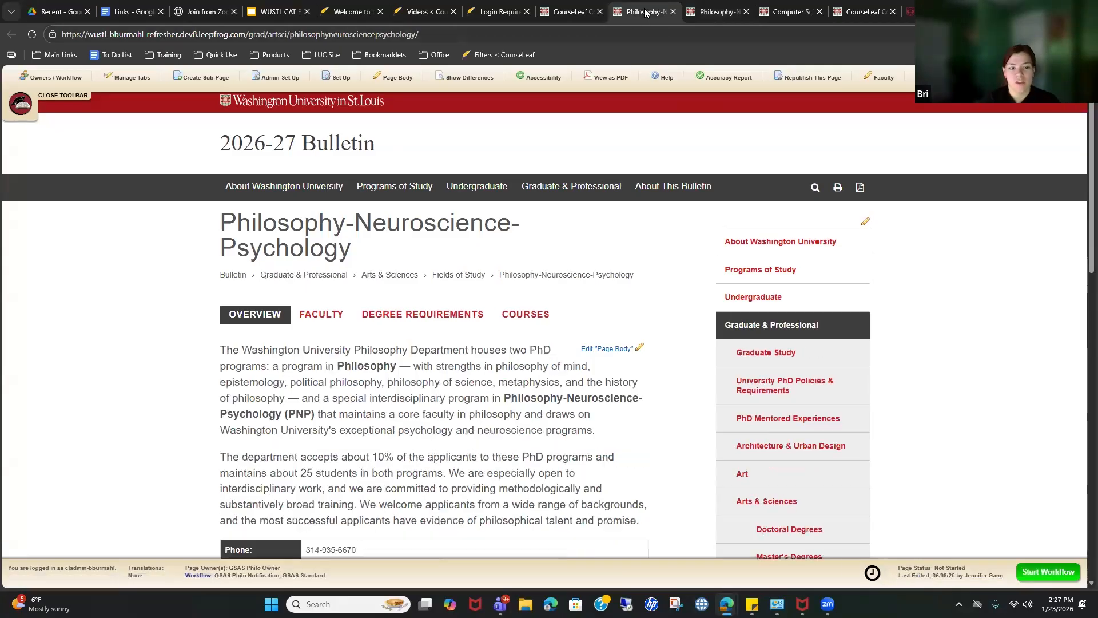
click(717, 13)
click(649, 12)
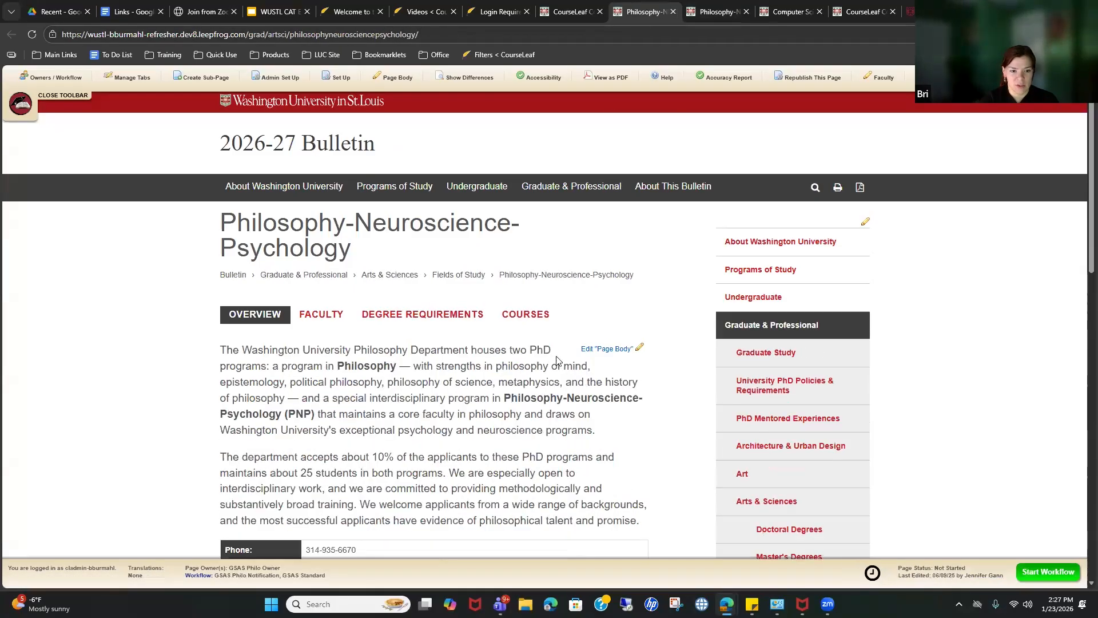
click(713, 16)
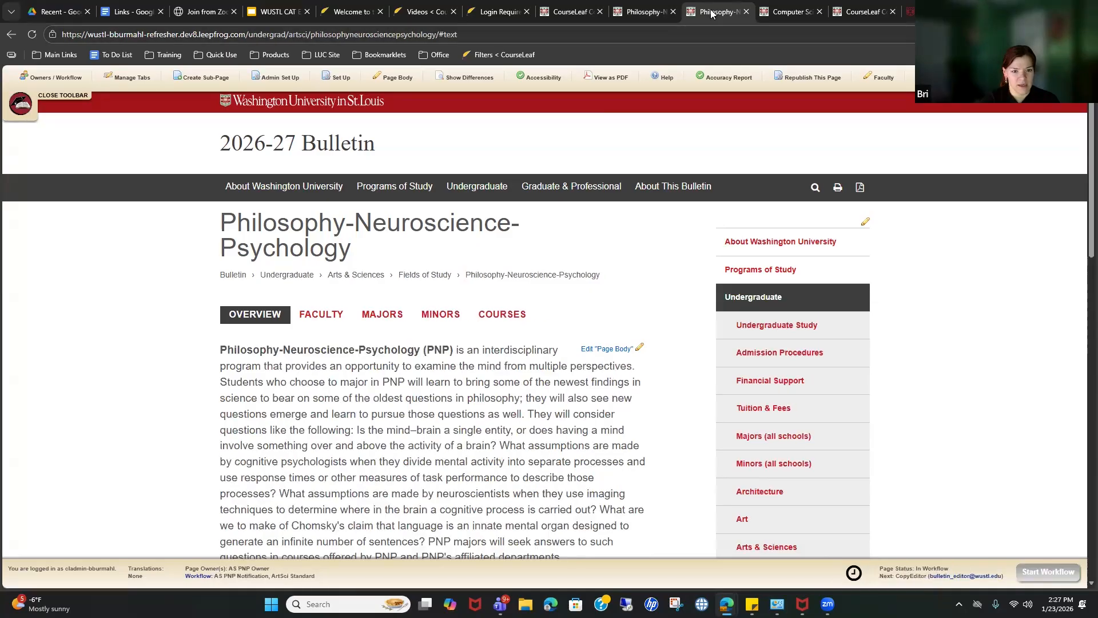
click(650, 9)
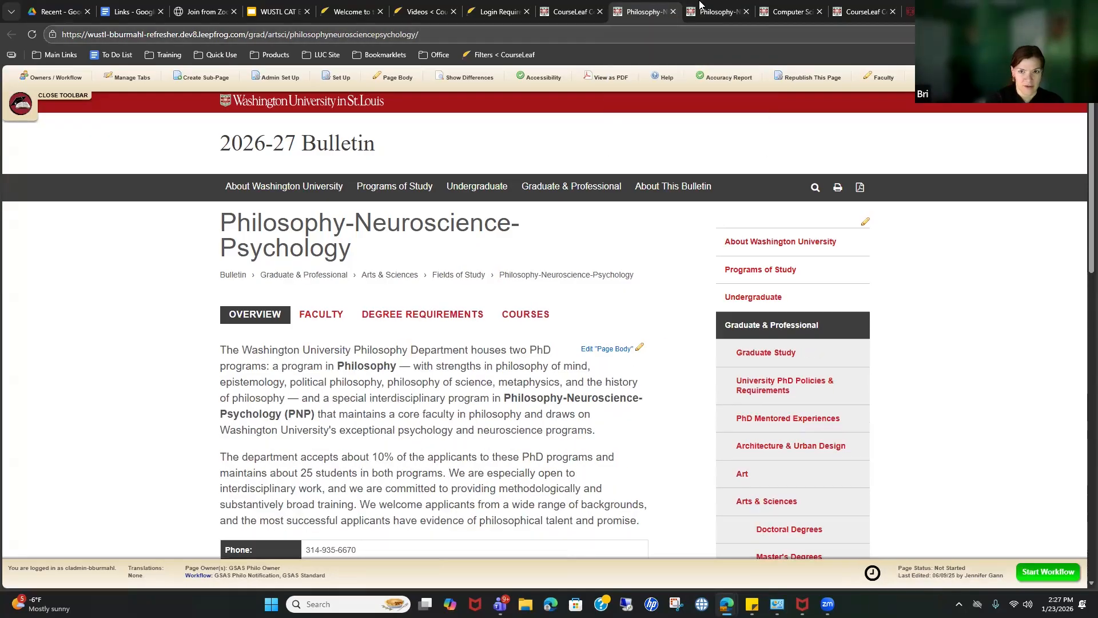
key(ctrl+Tab)
click(657, 7)
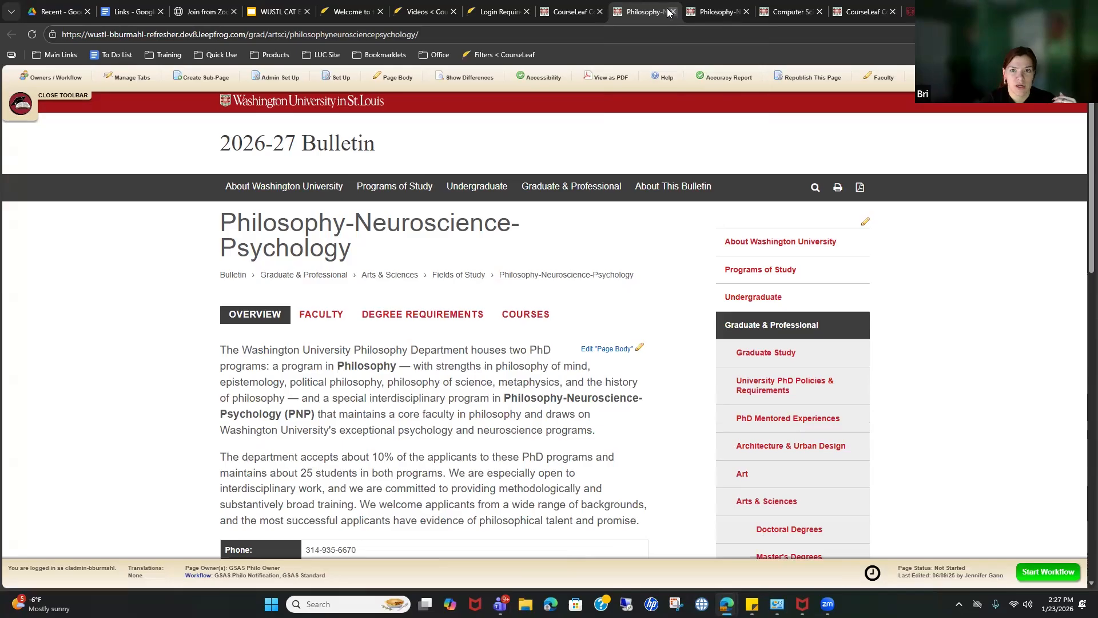
click(674, 12)
Step: Filter the console's snapshot to In Workflow pages, then close the Philosophy-Neuroscience-Psychology tab
click(578, 5)
scroll(666, 216, up, 10)
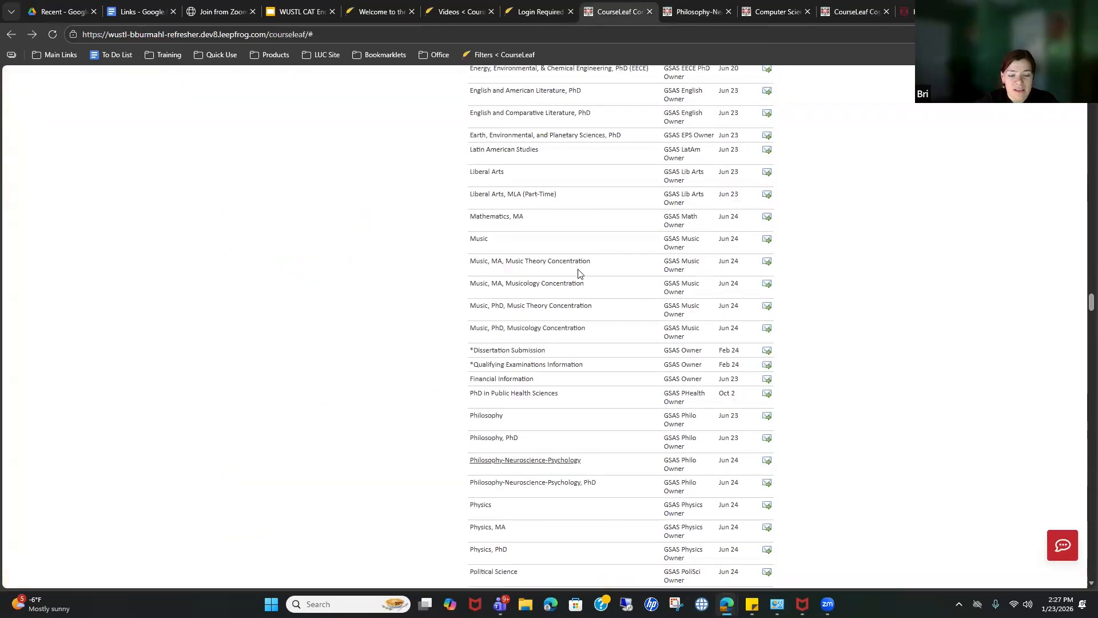
scroll(595, 276, up, 15)
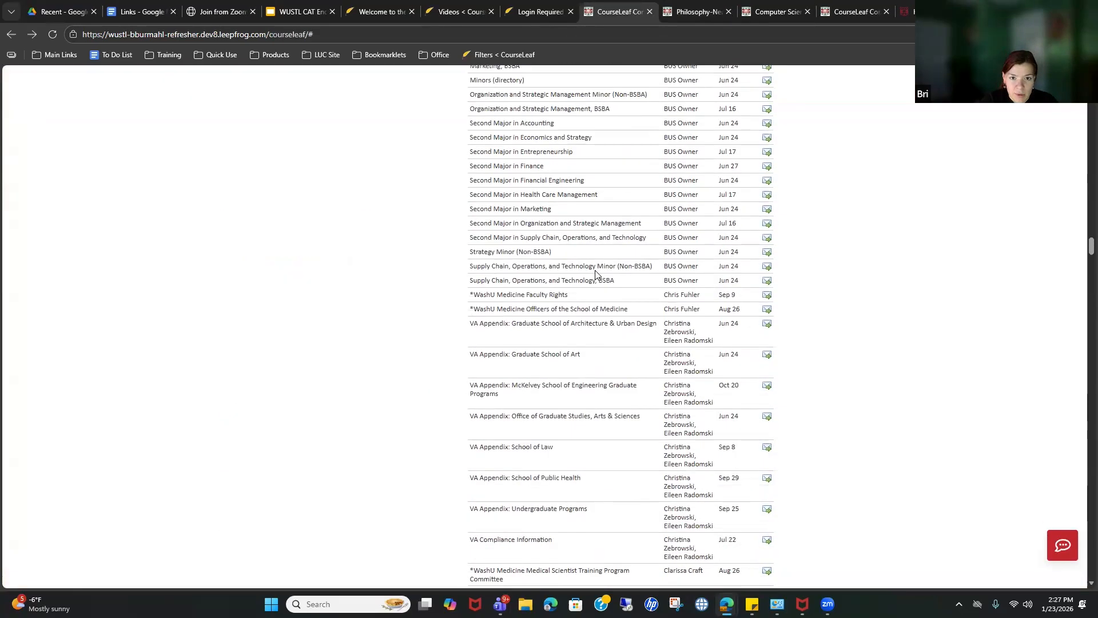
scroll(595, 275, up, 15)
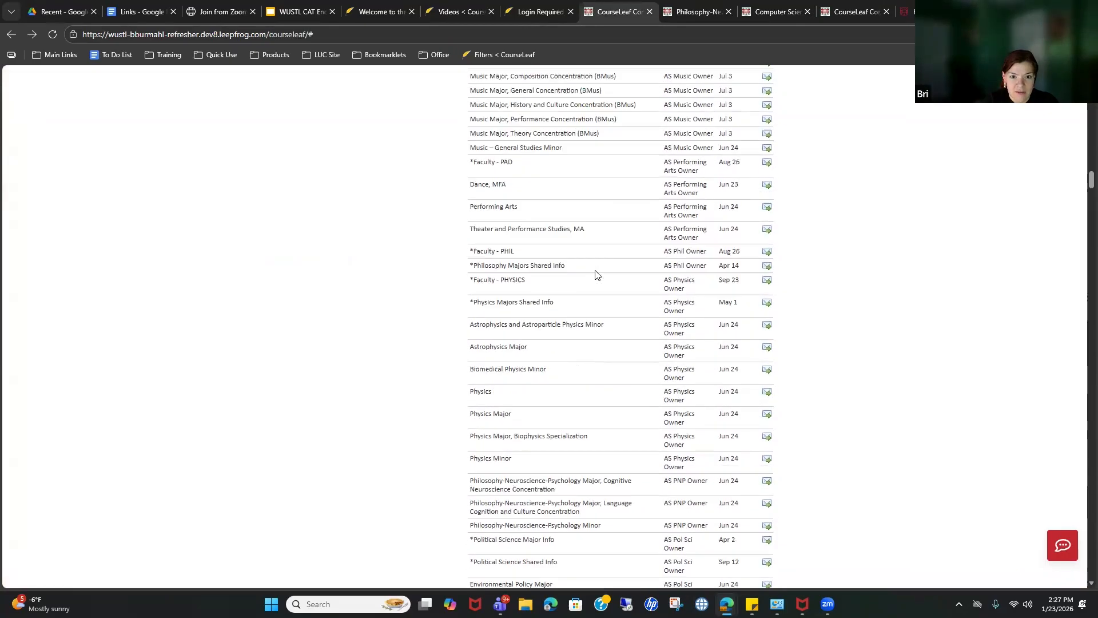
scroll(600, 280, down, 3)
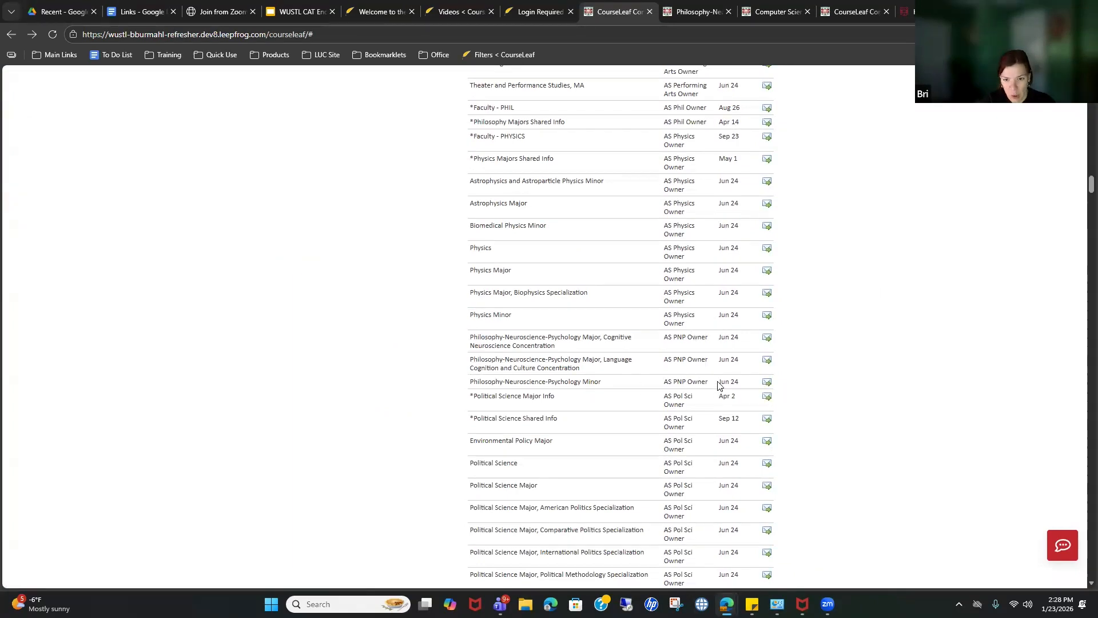
scroll(729, 386, up, 15)
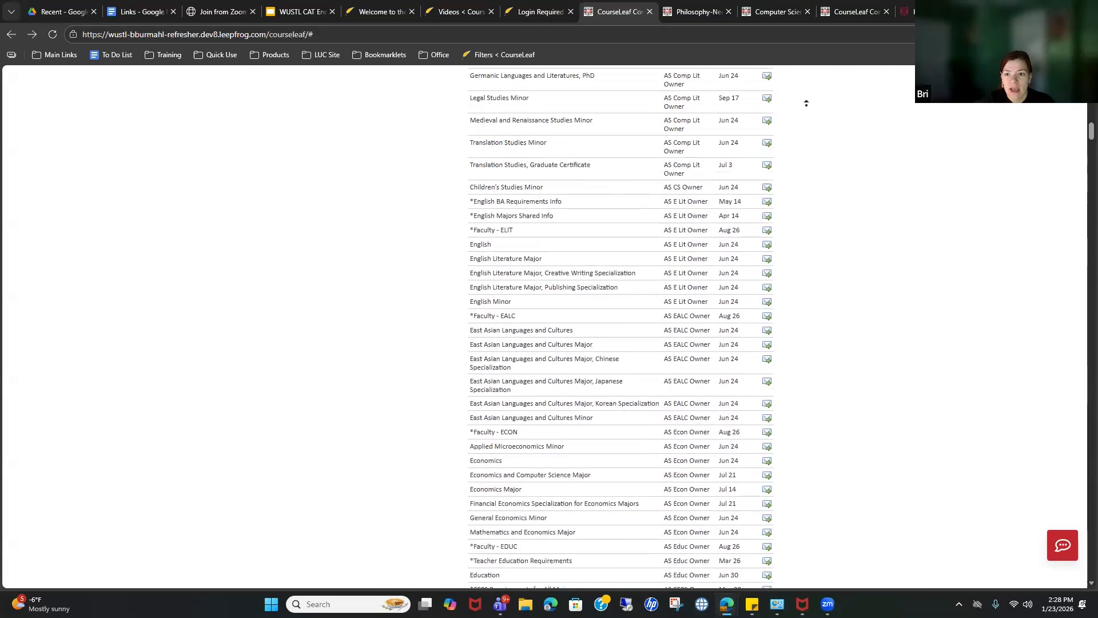
scroll(807, 103, up, 10)
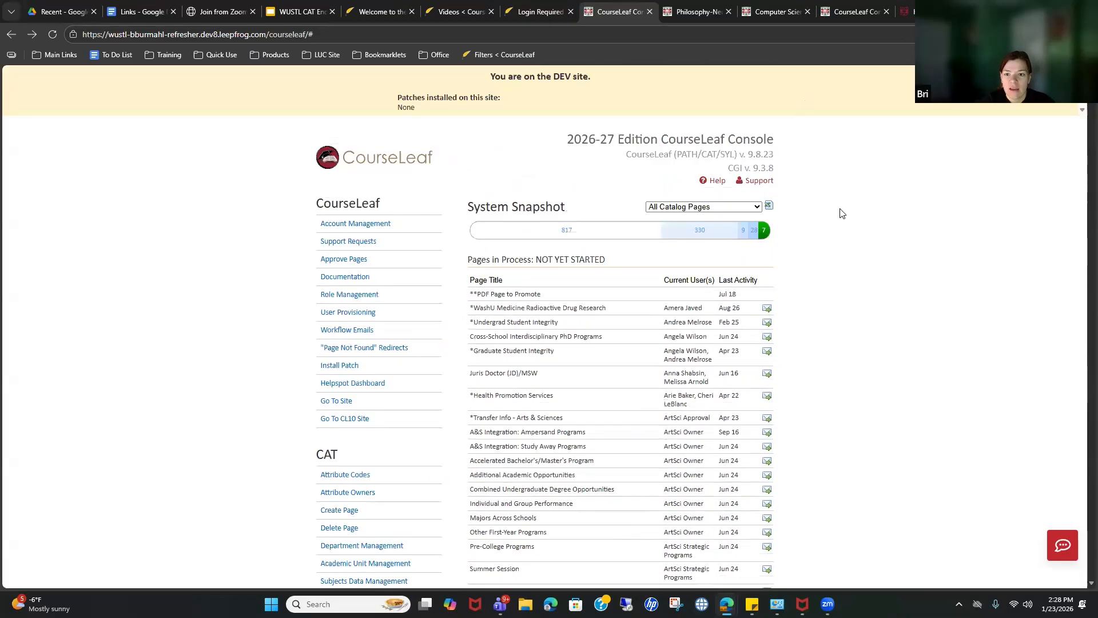
click(754, 233)
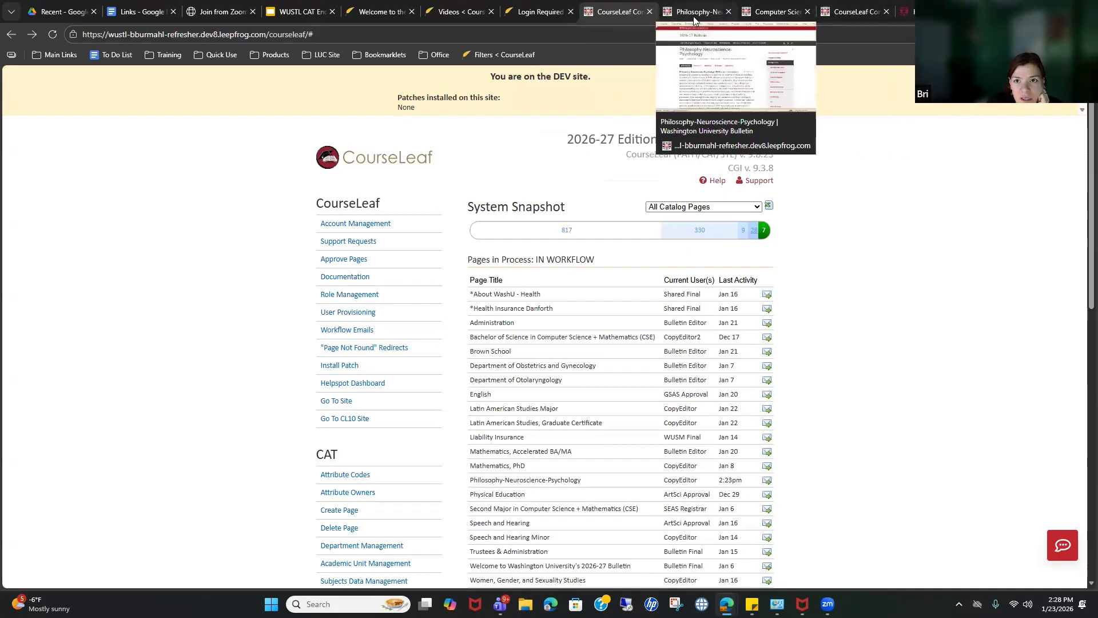
click(674, 12)
click(729, 12)
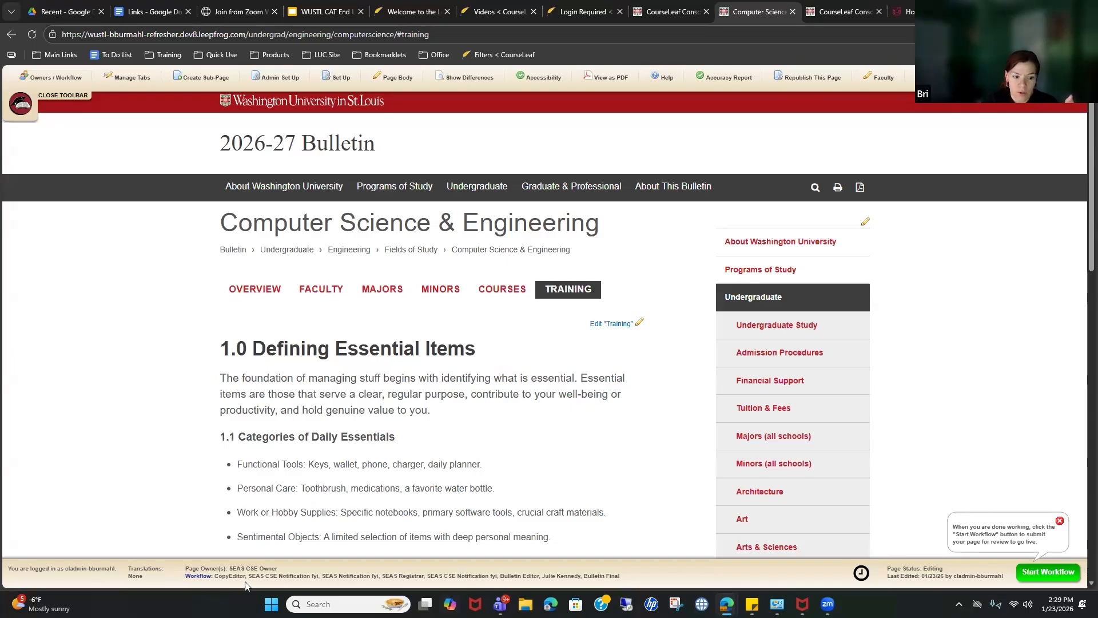
Step: Preview and enlarge the page's approval workflow steps, then close the preview window
click(203, 579)
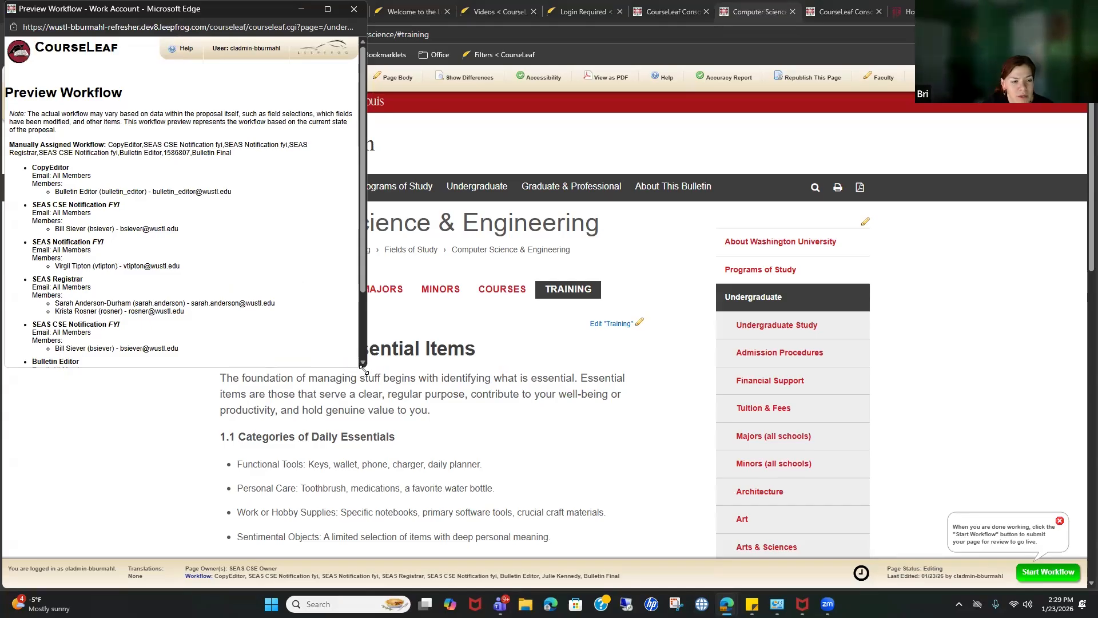
drag(367, 367, 484, 589)
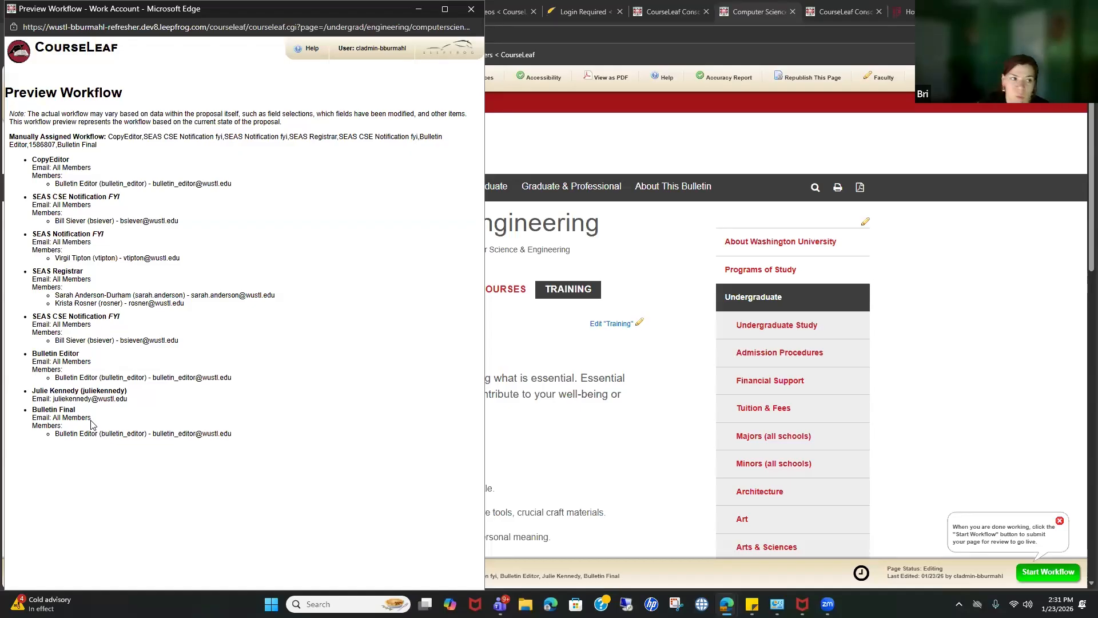
click(586, 34)
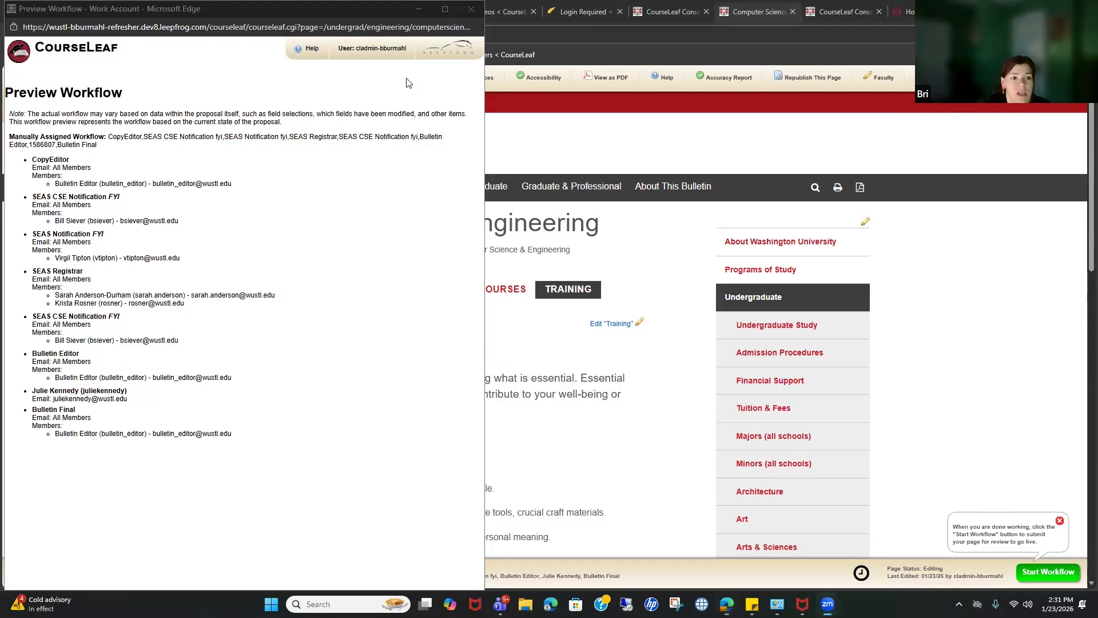
click(471, 9)
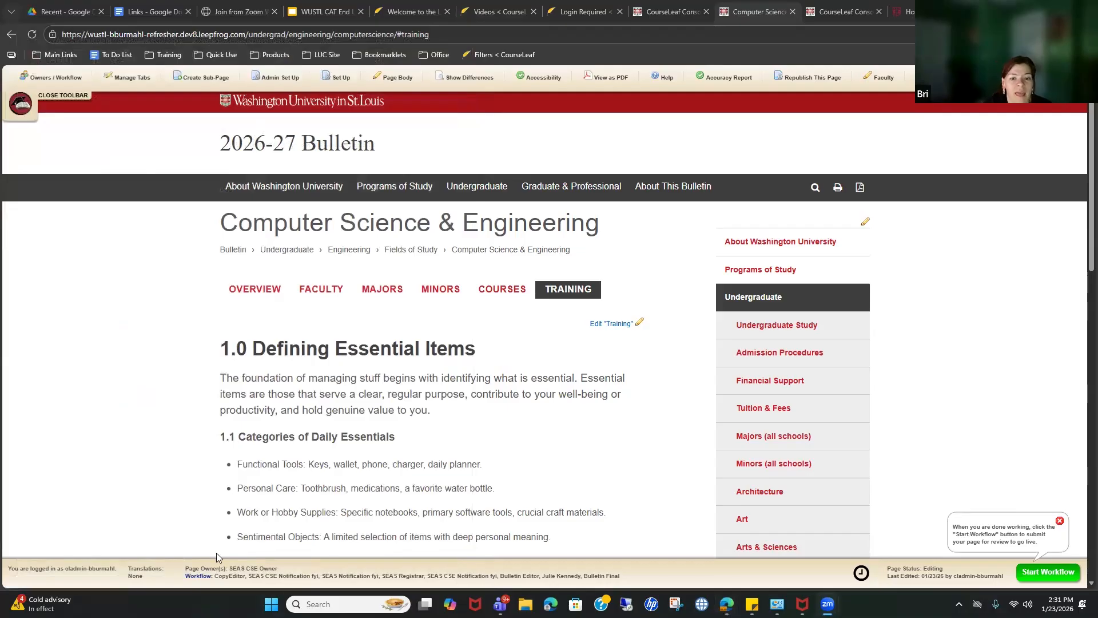
Step: Delete the Minors tab in Manage Tabs and save the tab list
click(141, 85)
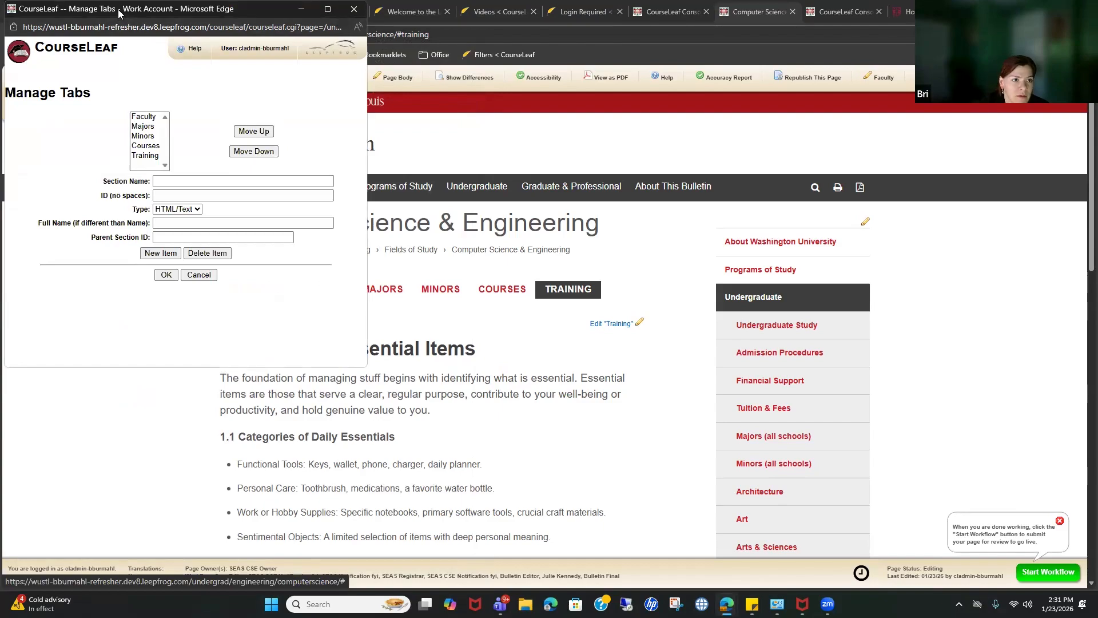
drag(118, 13, 735, 133)
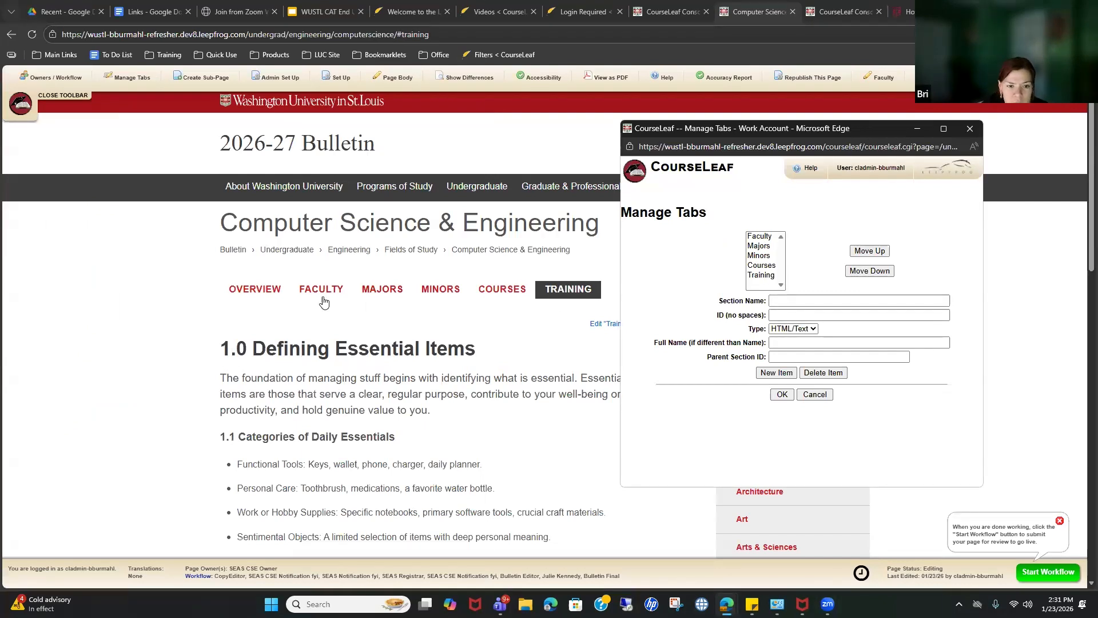
click(764, 247)
click(765, 256)
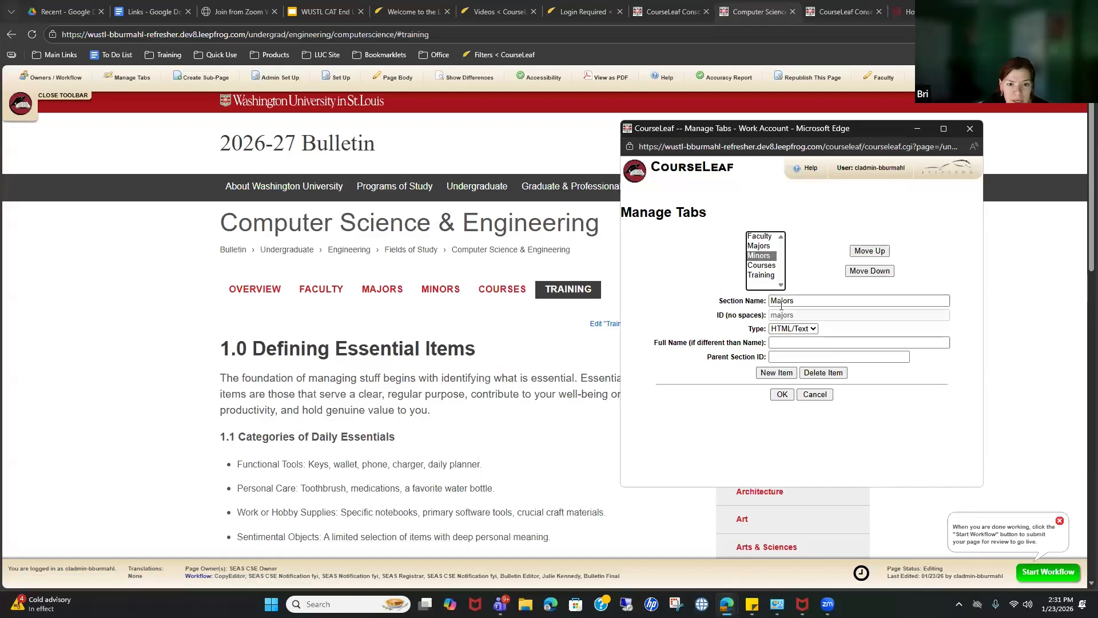
click(768, 266)
click(766, 277)
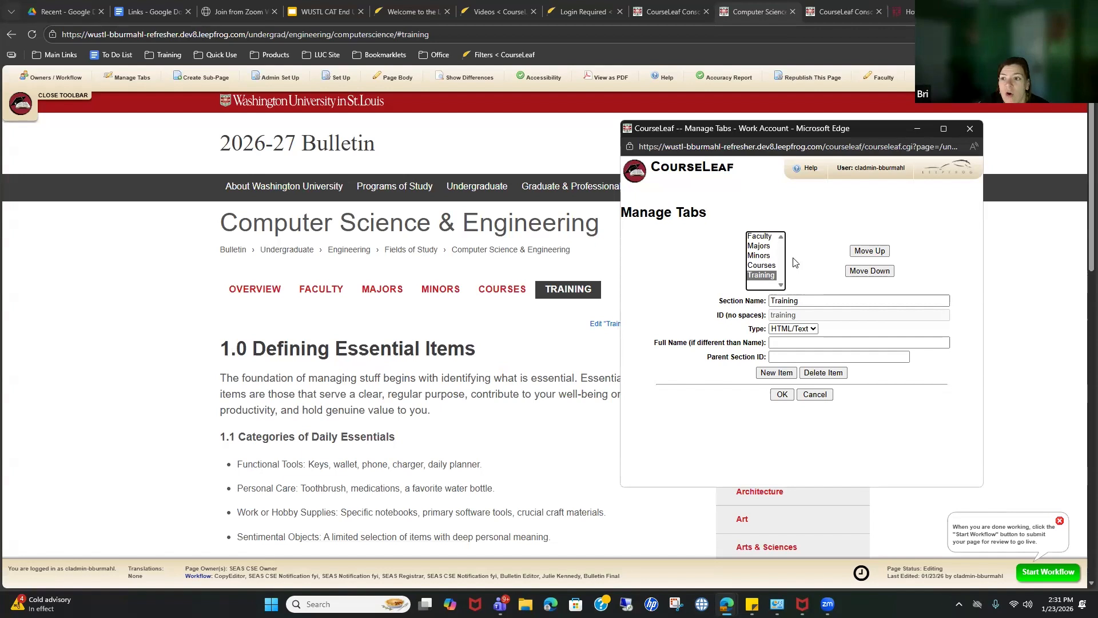
click(760, 256)
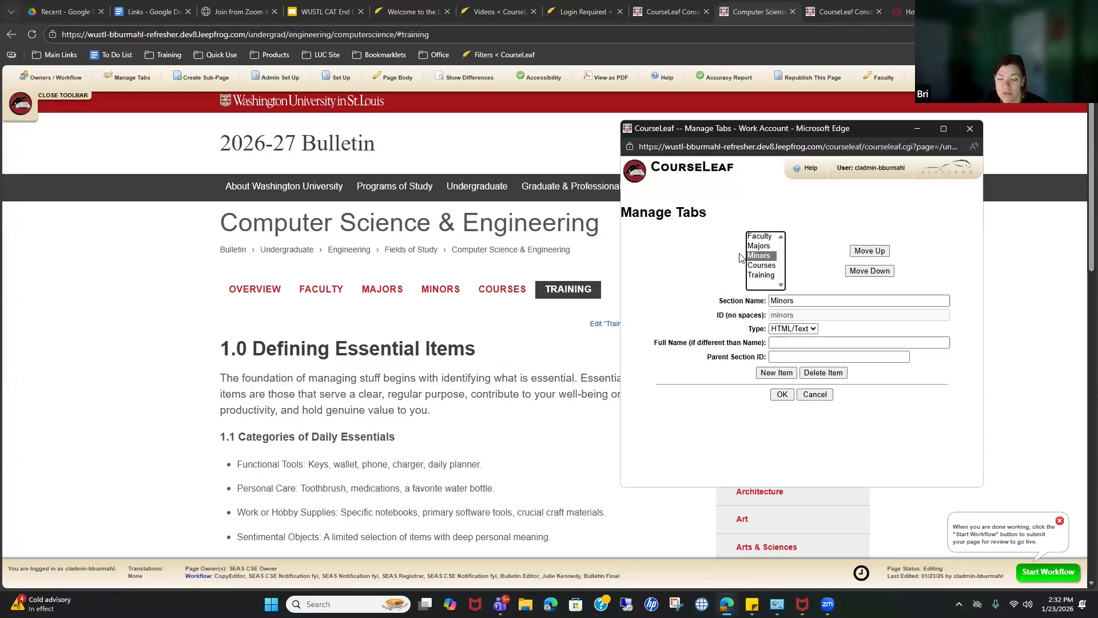
click(839, 373)
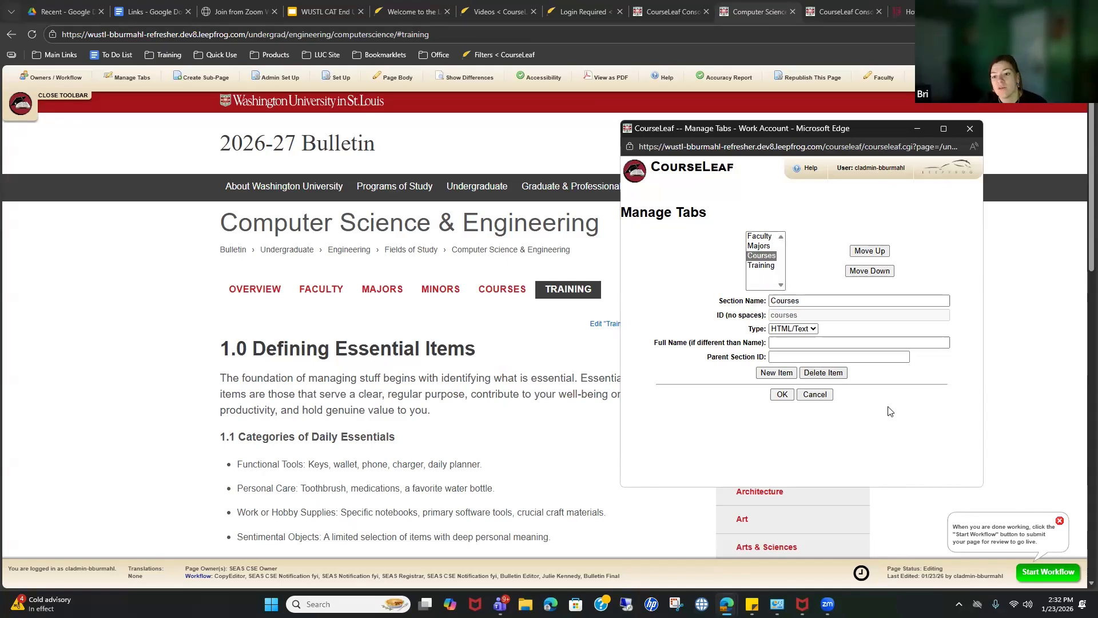
click(782, 396)
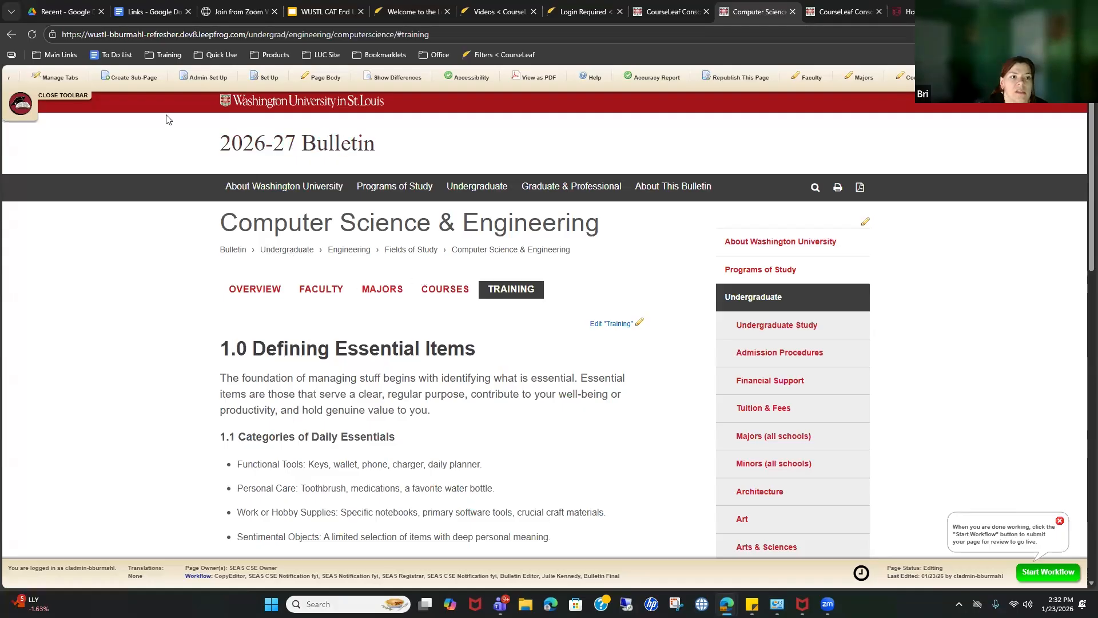
Step: Rename the Training tab to Items, then reopen Manage Tabs with Items selected
click(60, 78)
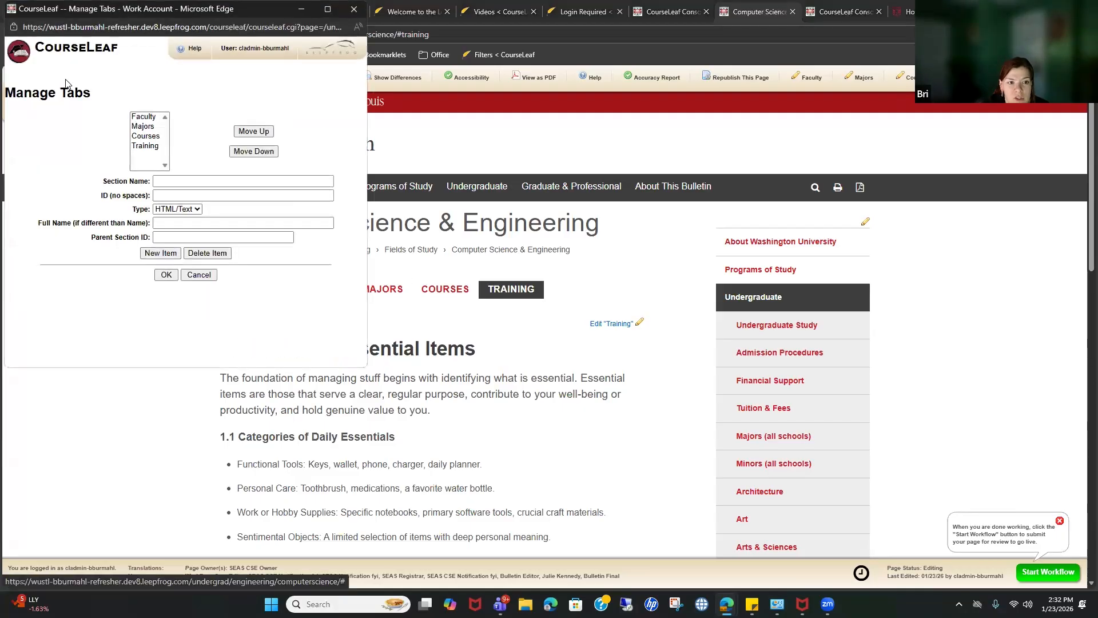
click(136, 147)
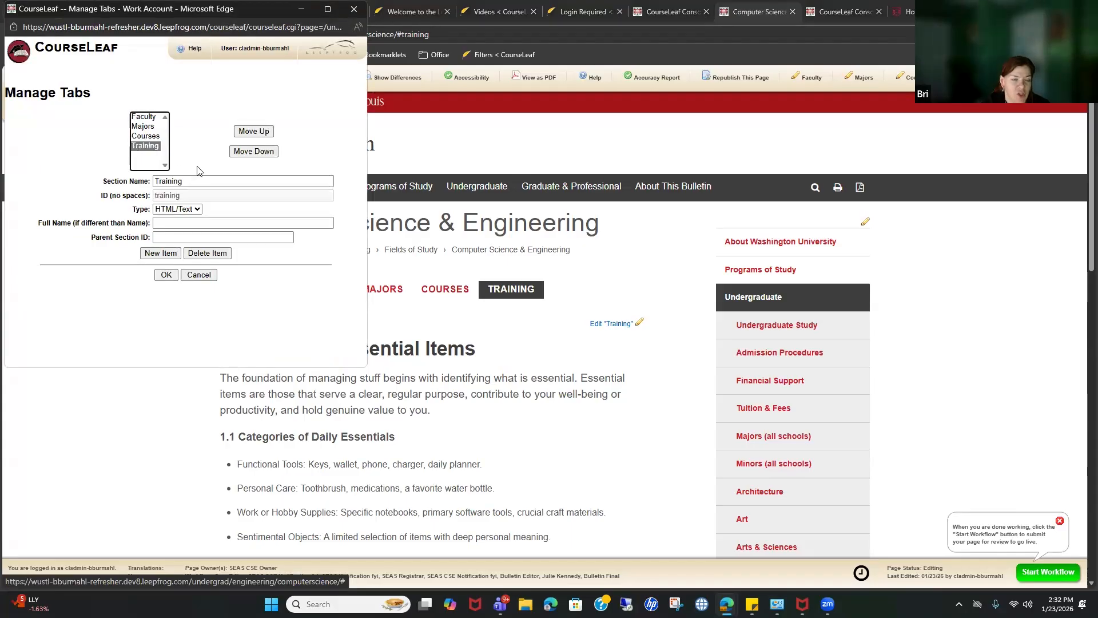
click(195, 182)
double_click(179, 182)
text(Stuff and)
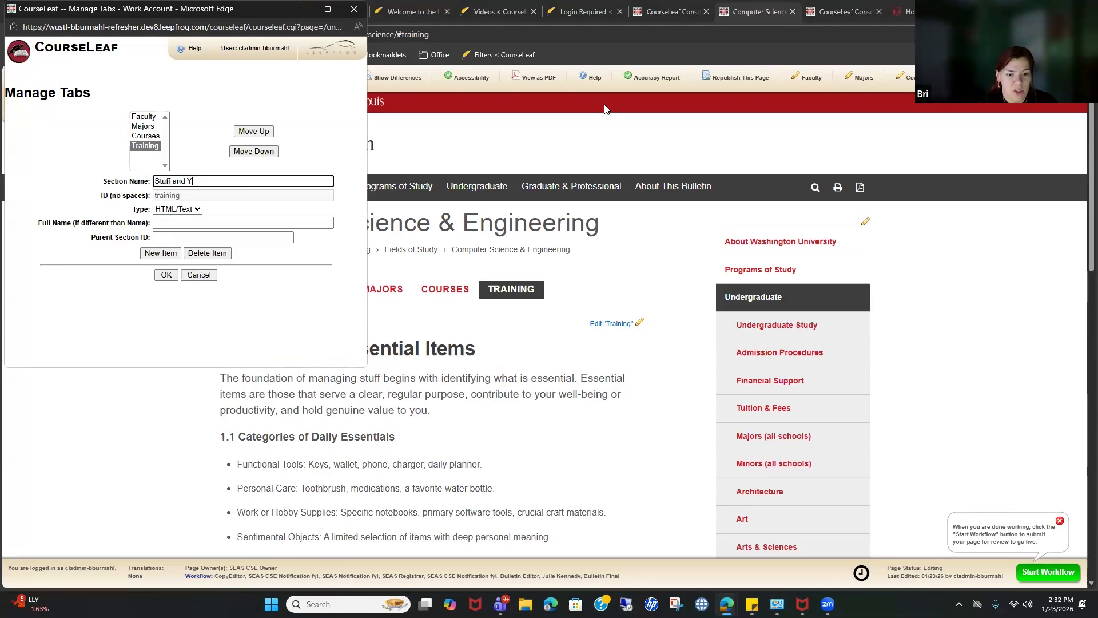
key(ctrl+a)
key(BackSpace)
key(Escape)
text(Items)
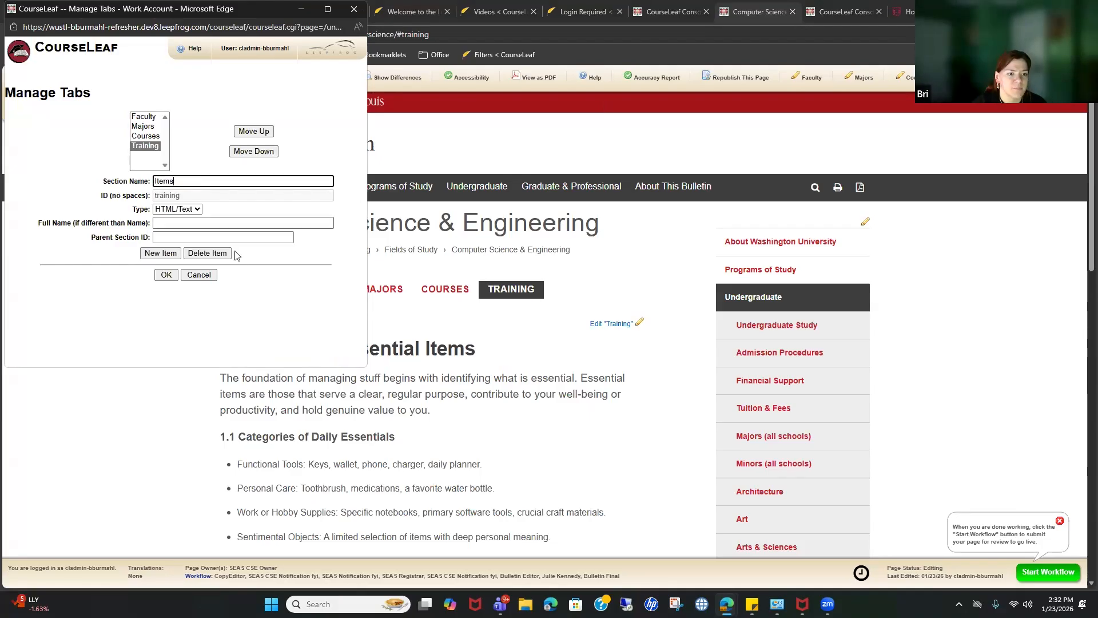
click(166, 275)
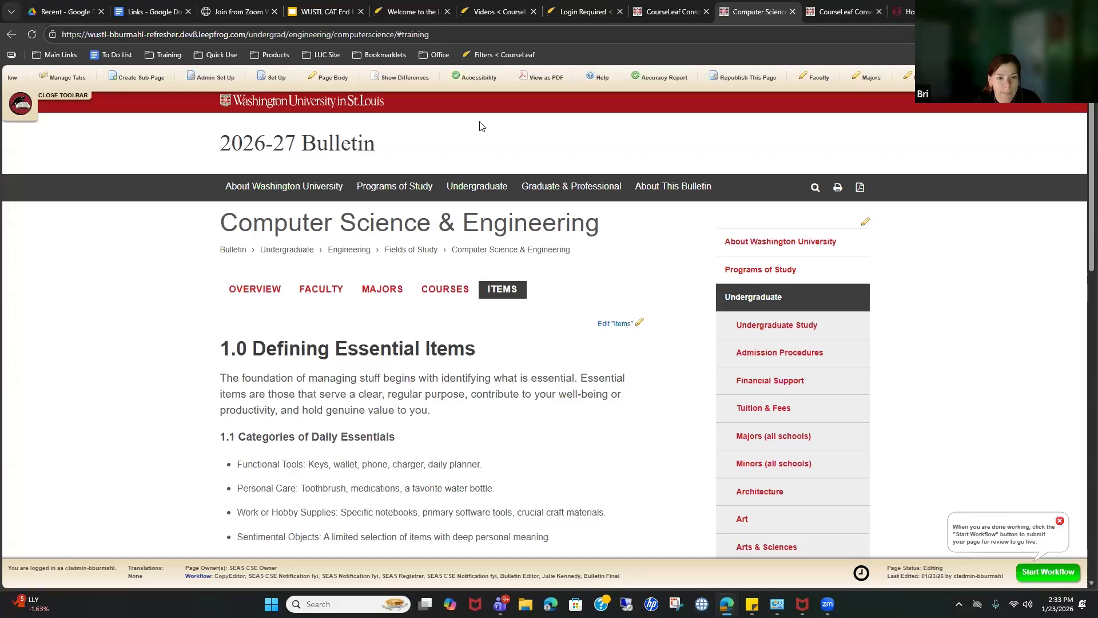
click(60, 76)
click(143, 150)
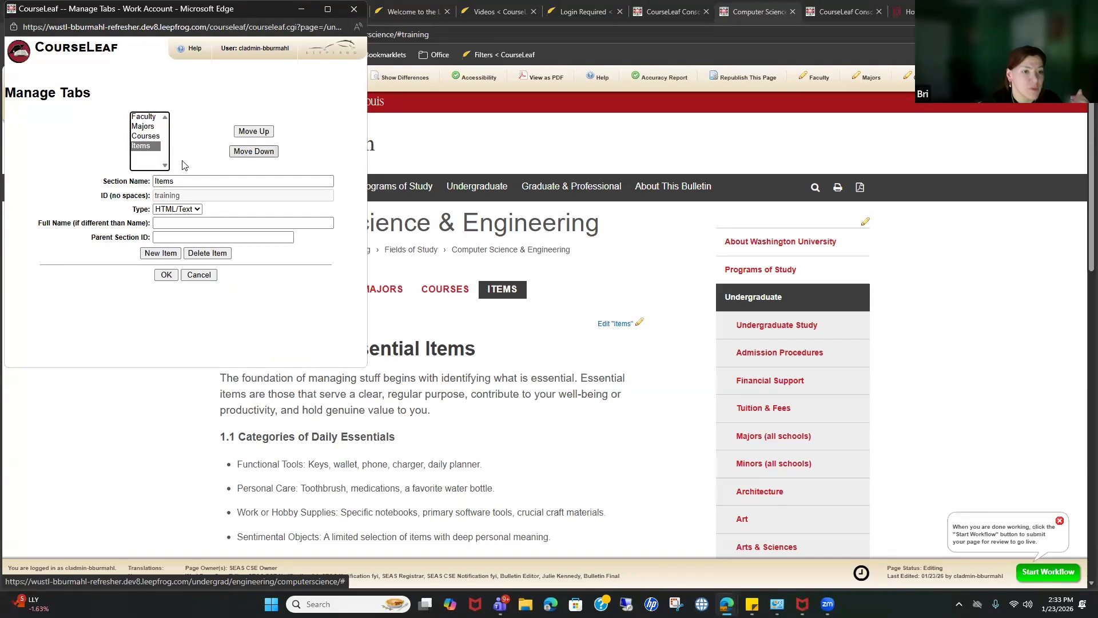
Step: Add a new tab named Training after Items and save the tab list
click(214, 160)
click(161, 253)
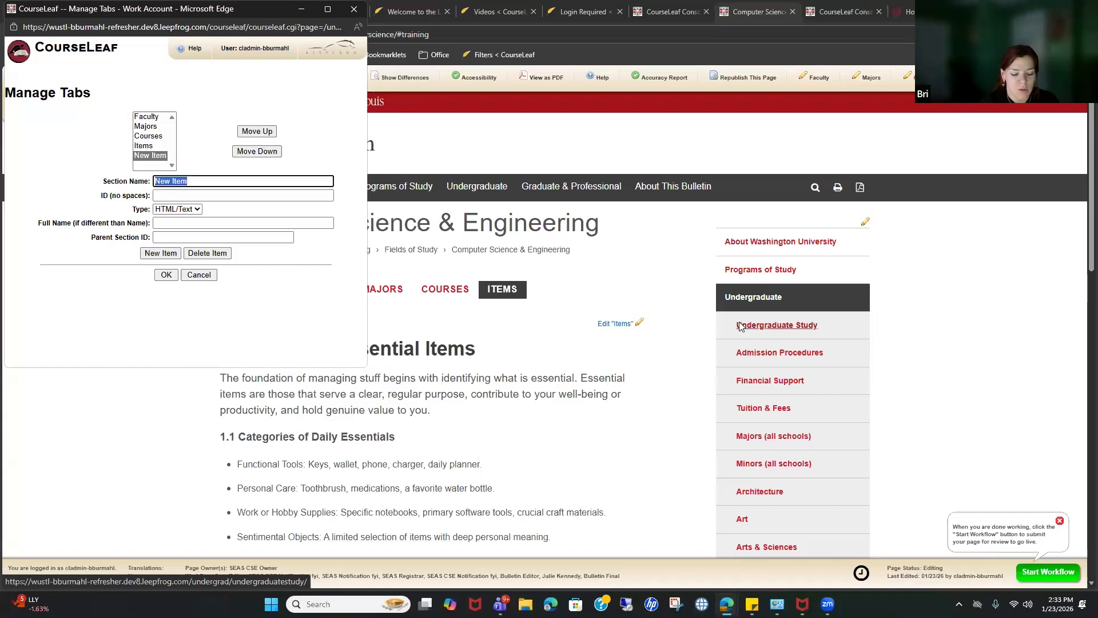
text(T)
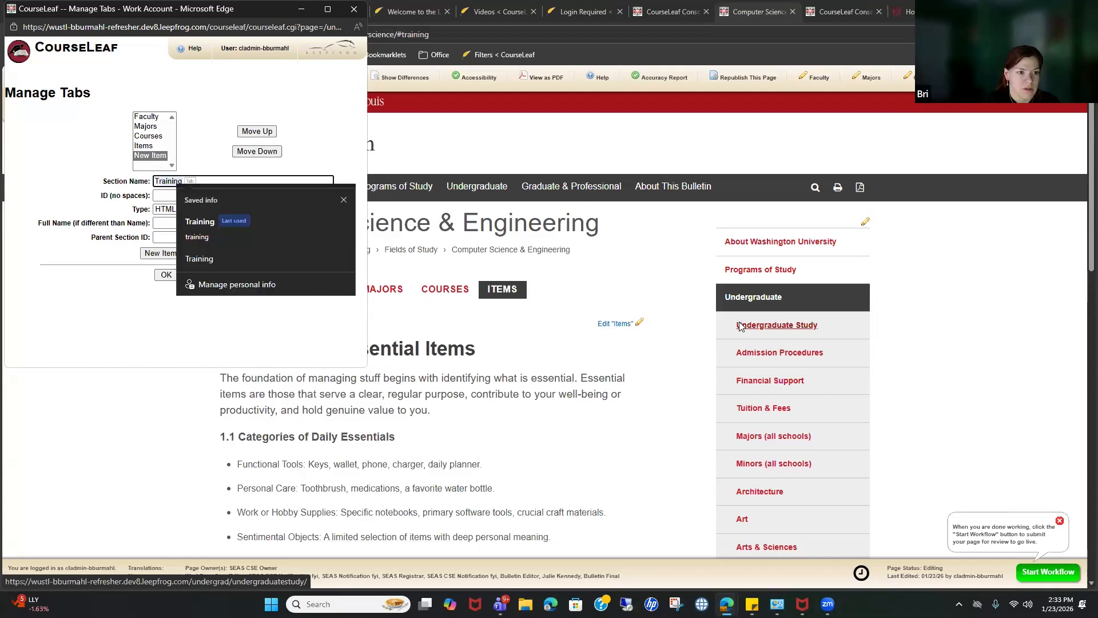
text(raining)
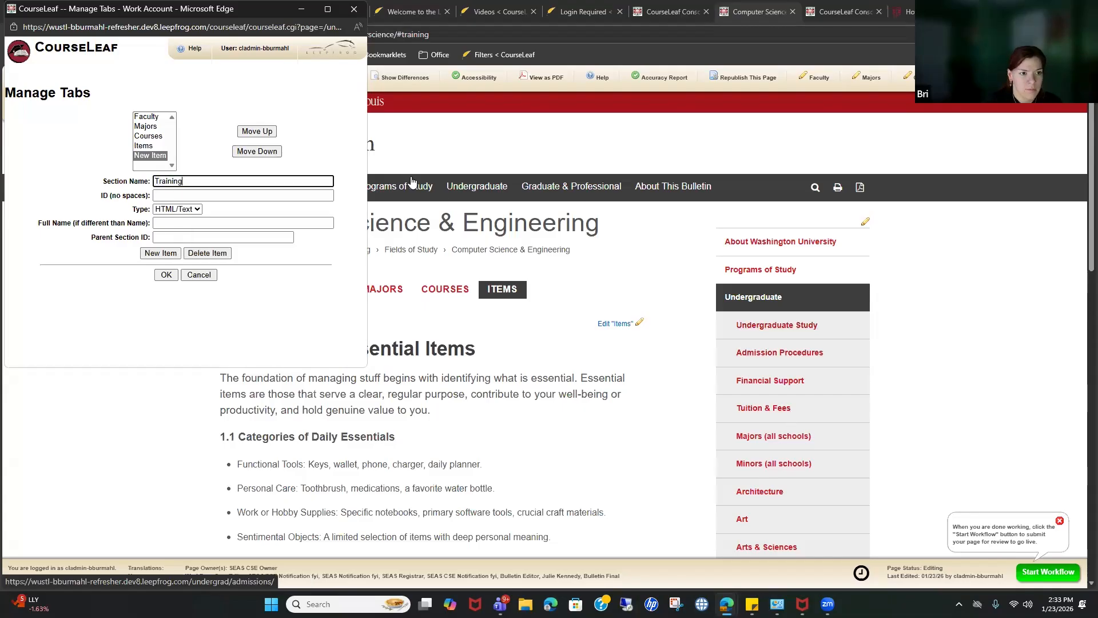
click(164, 276)
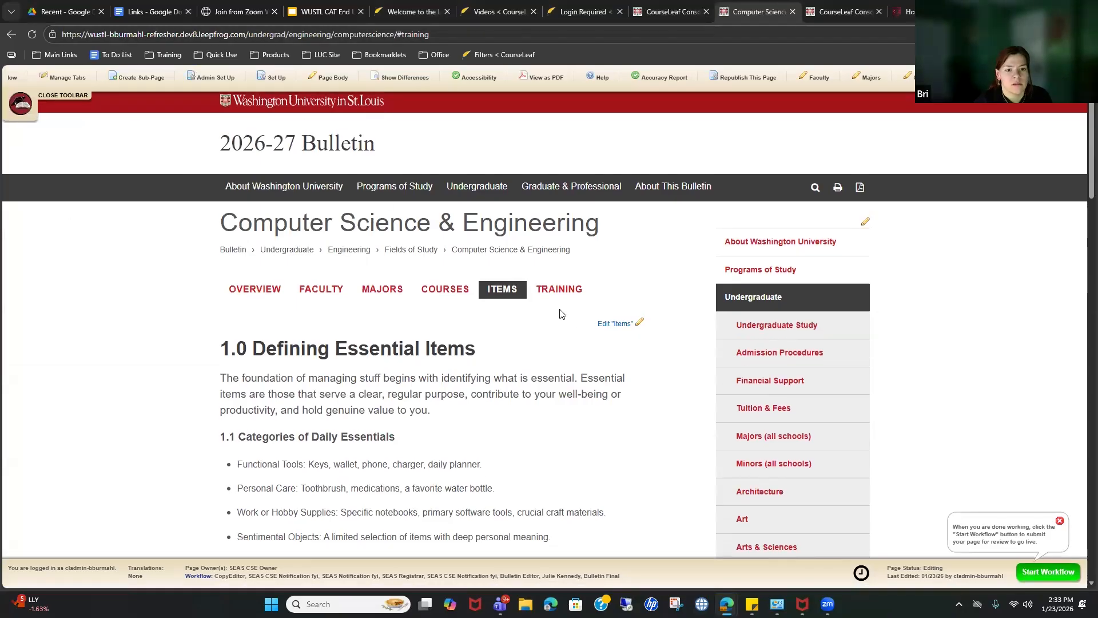
click(568, 292)
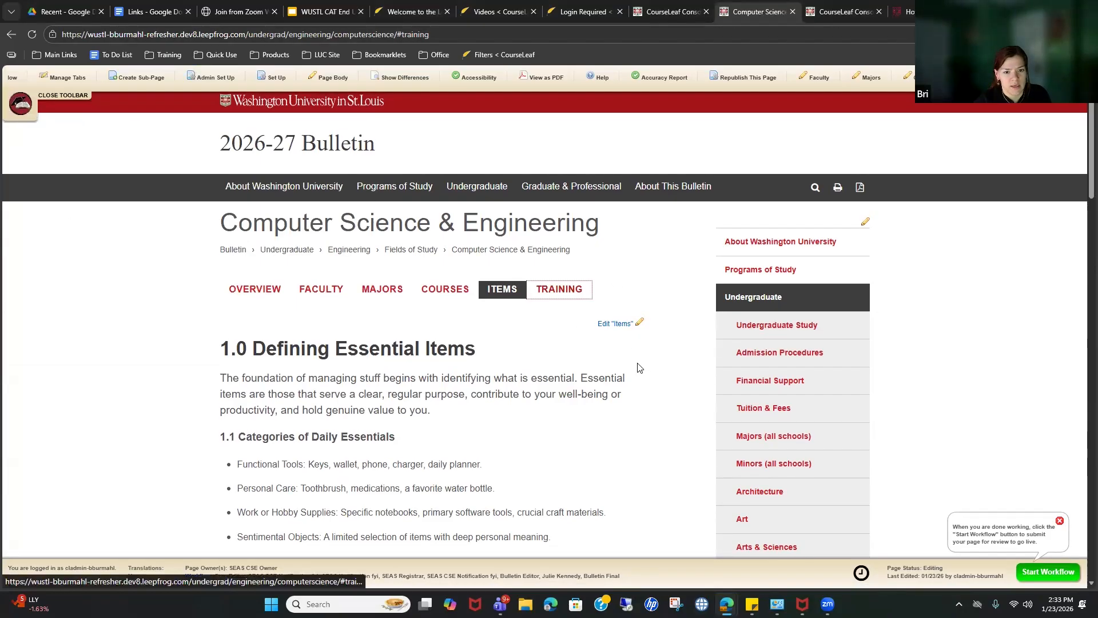
click(39, 36)
click(561, 289)
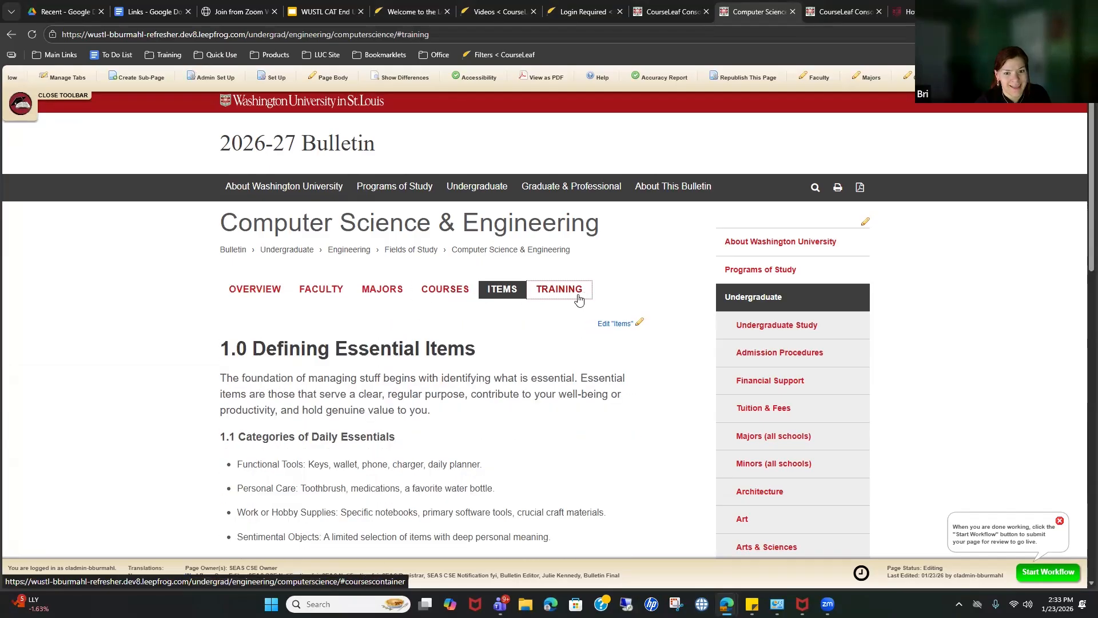
click(441, 294)
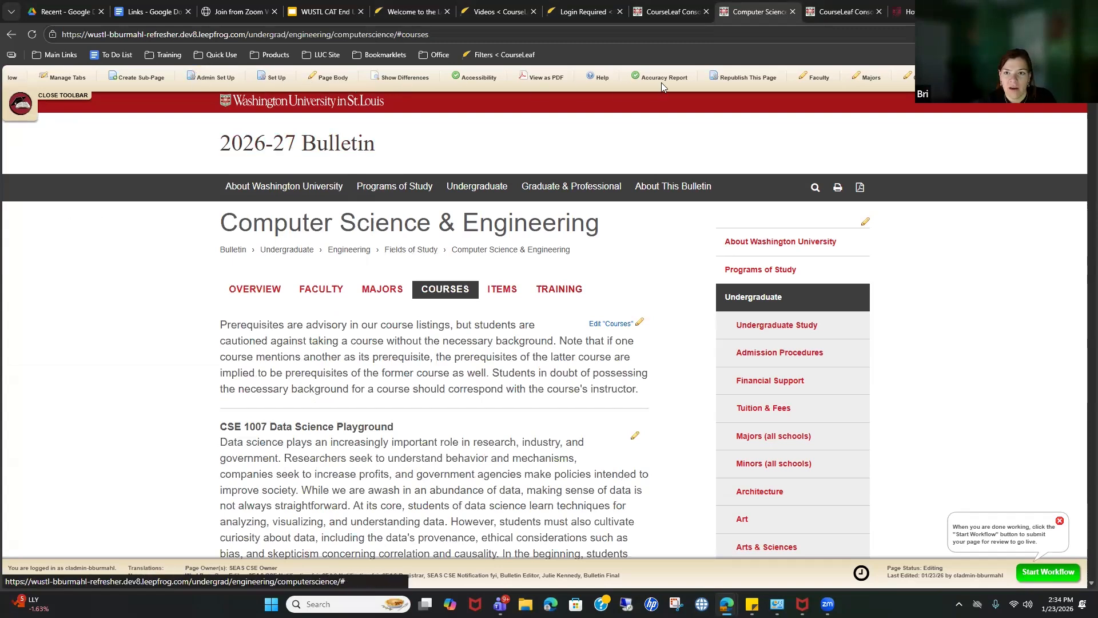
click(740, 76)
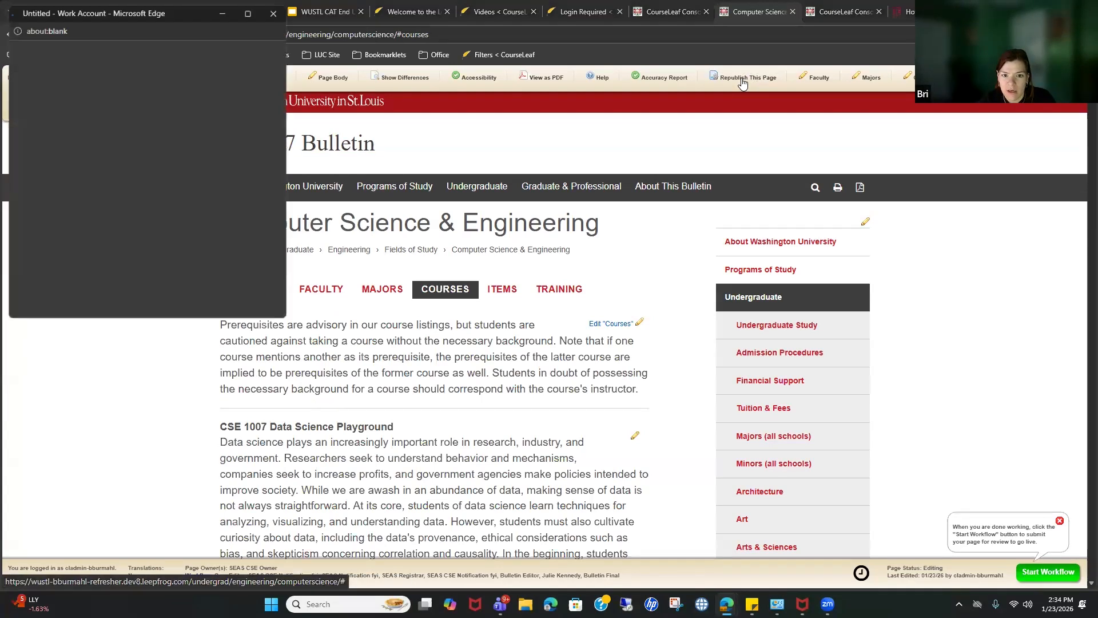
click(24, 151)
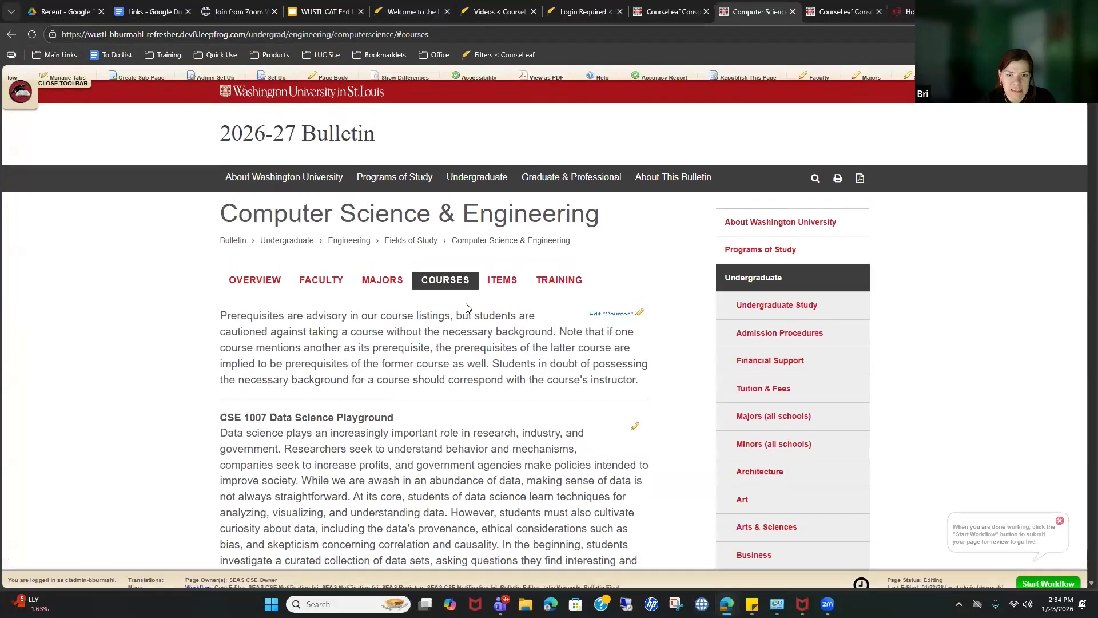
click(509, 290)
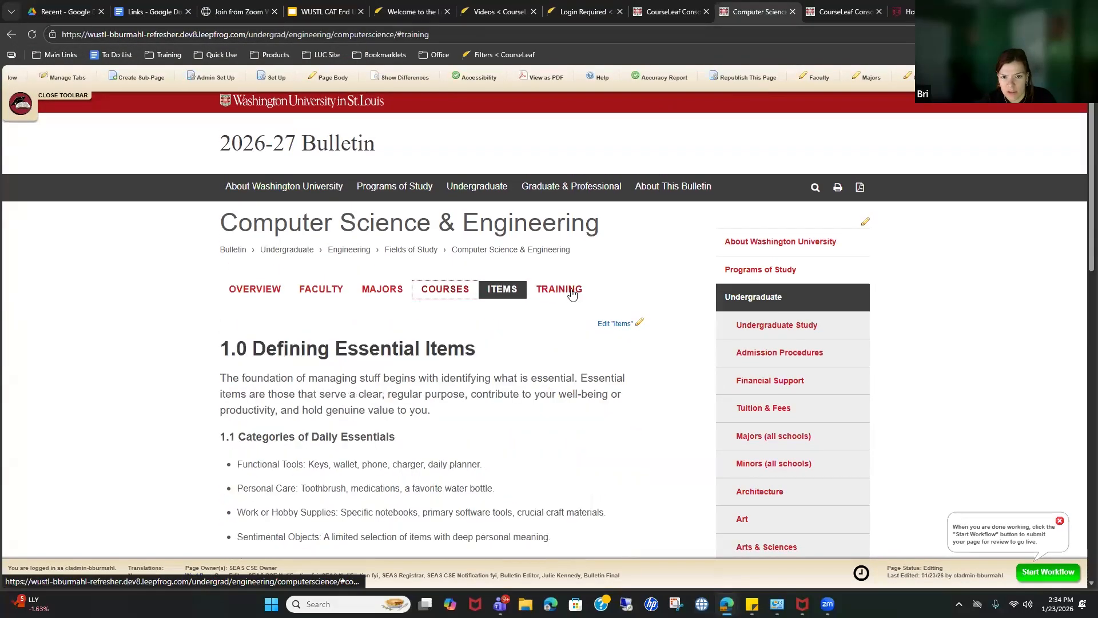
click(457, 290)
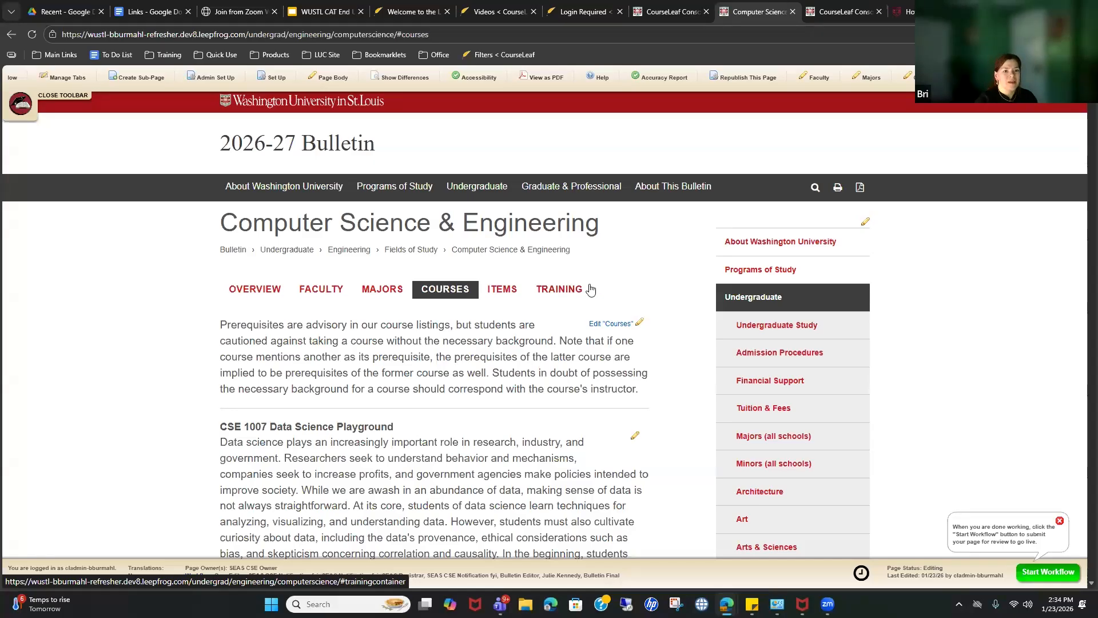
right_click(566, 303)
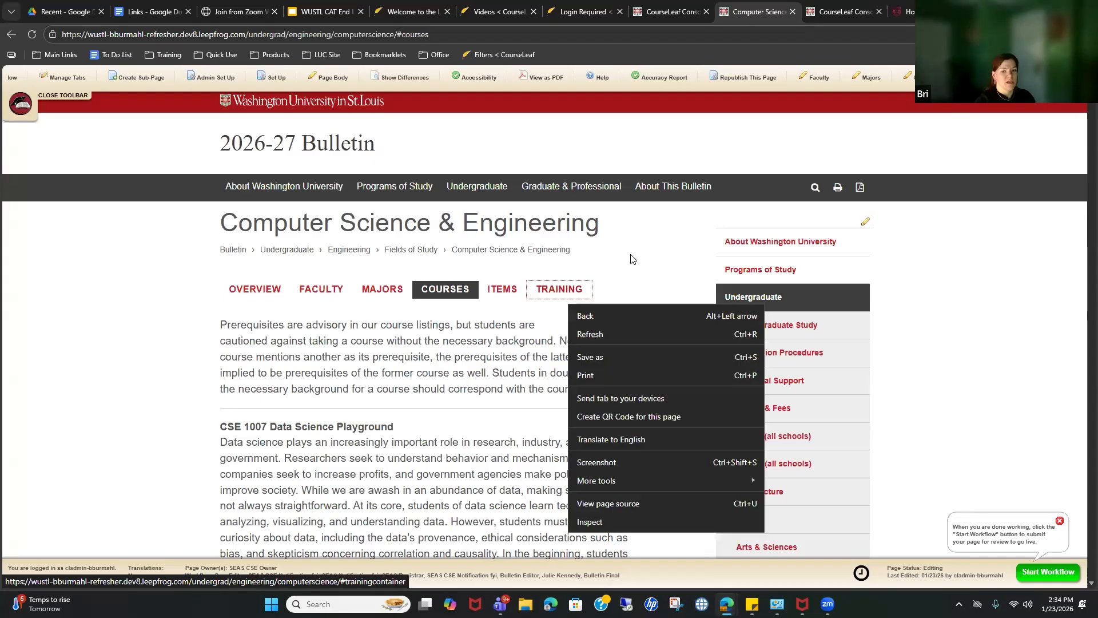
click(630, 257)
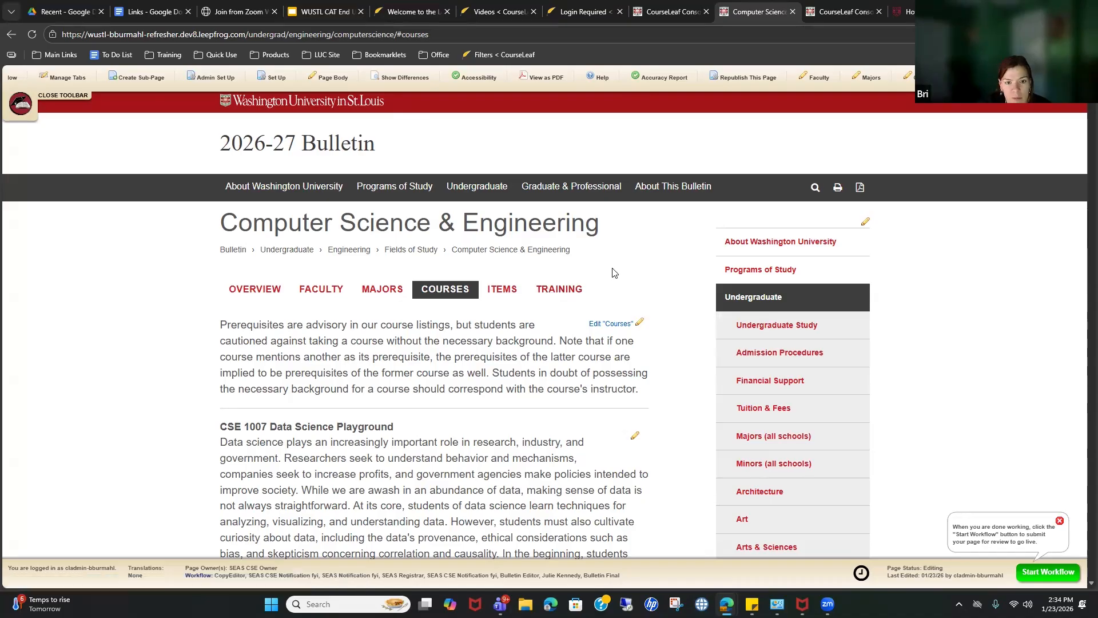
click(513, 293)
click(553, 294)
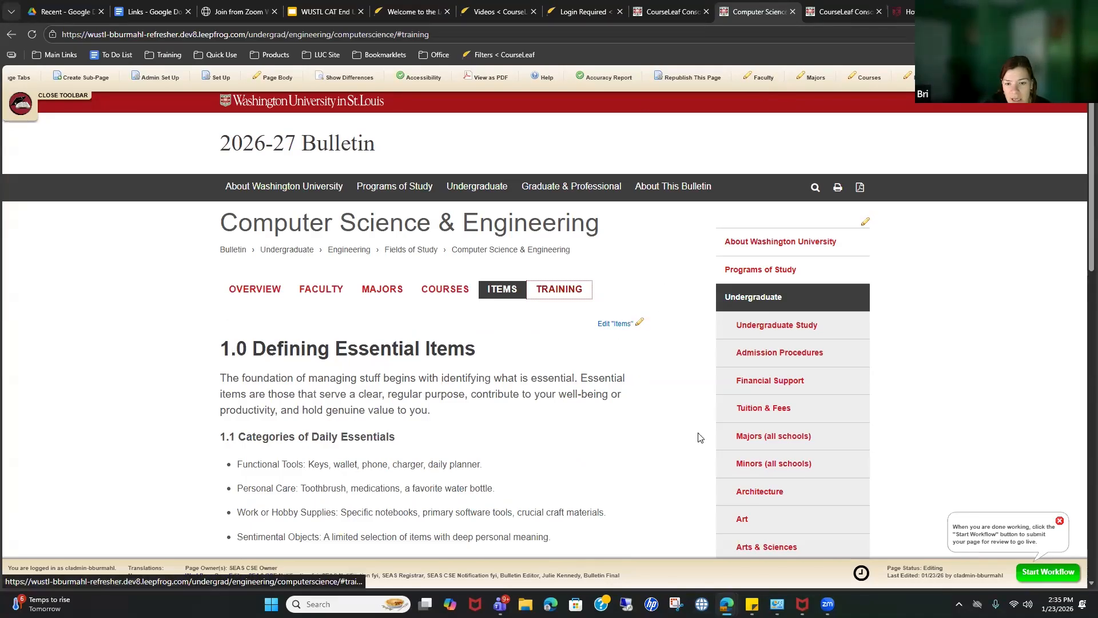
click(468, 292)
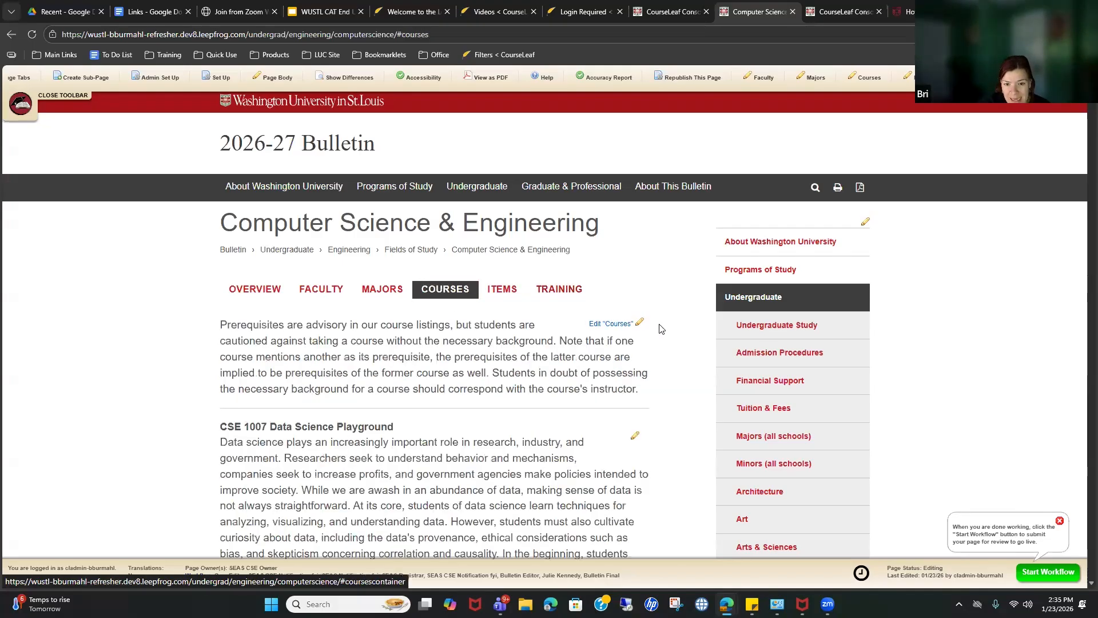
click(391, 295)
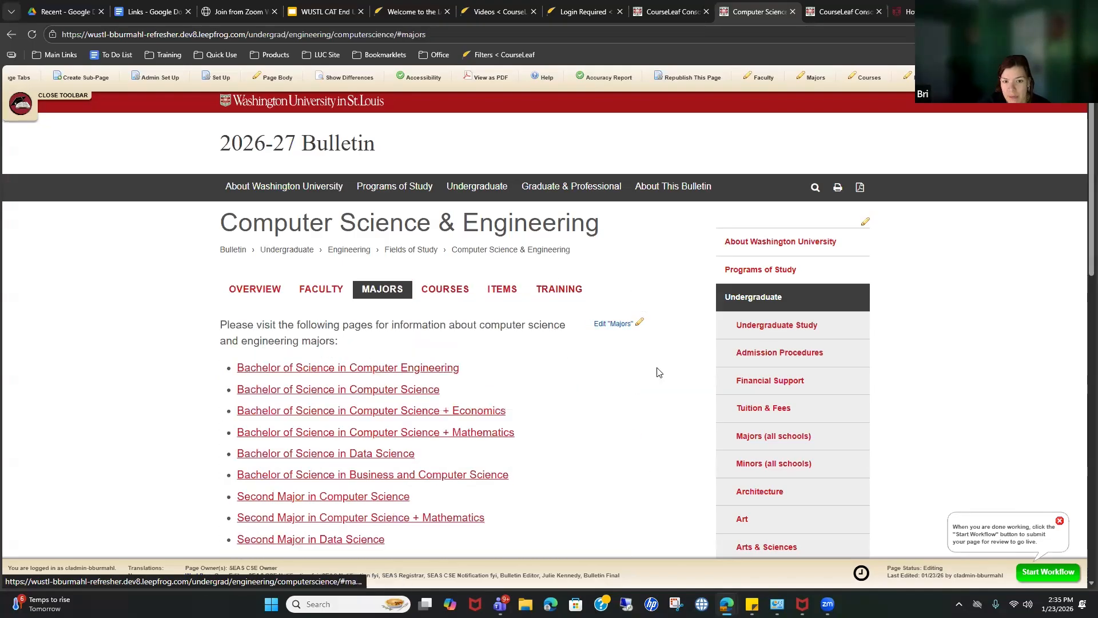
click(507, 291)
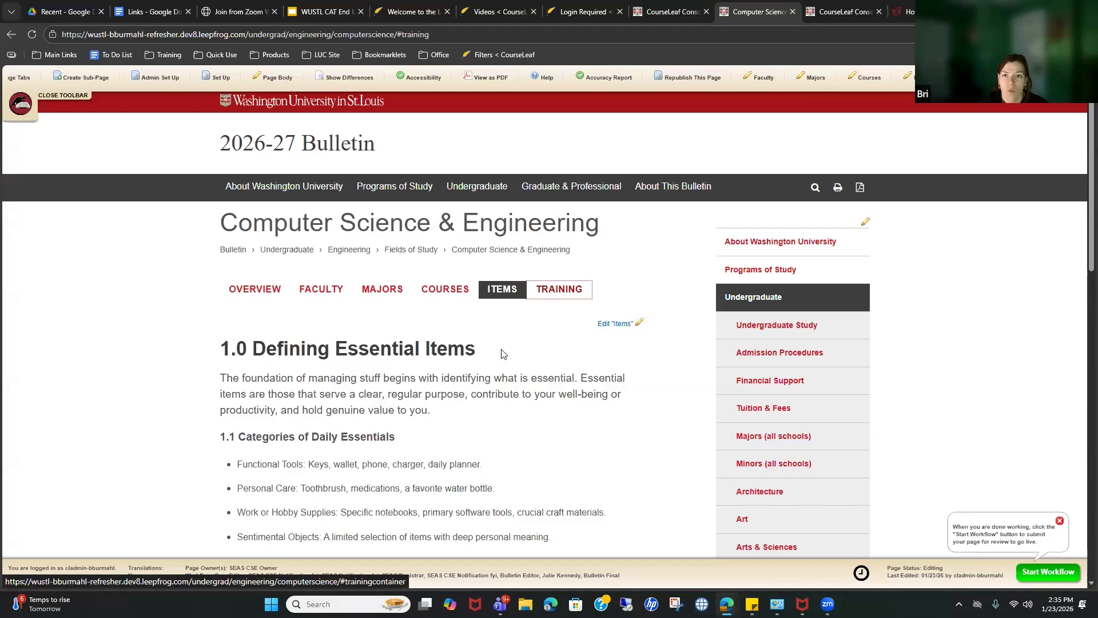
Step: Open the Items section editor, repositioning and reopening its window several times
click(608, 325)
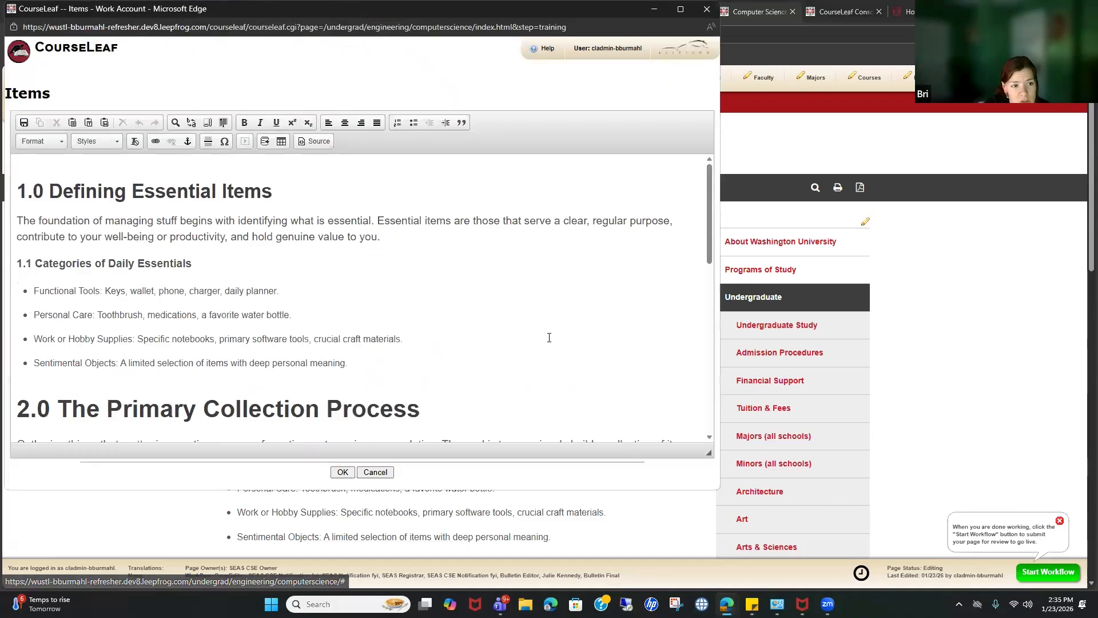
click(707, 9)
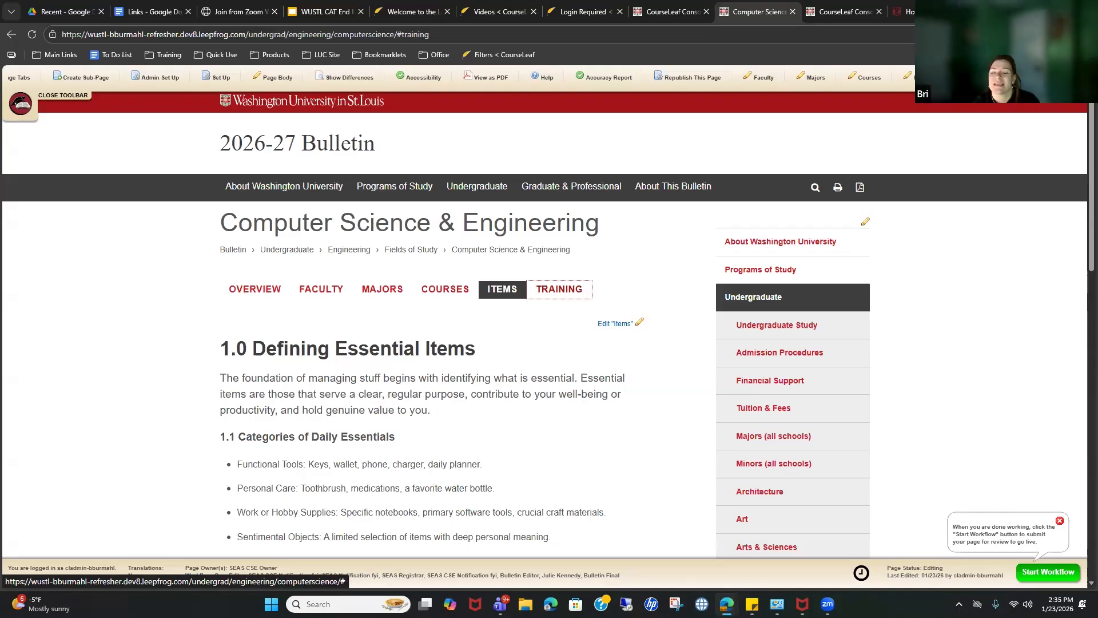
click(637, 323)
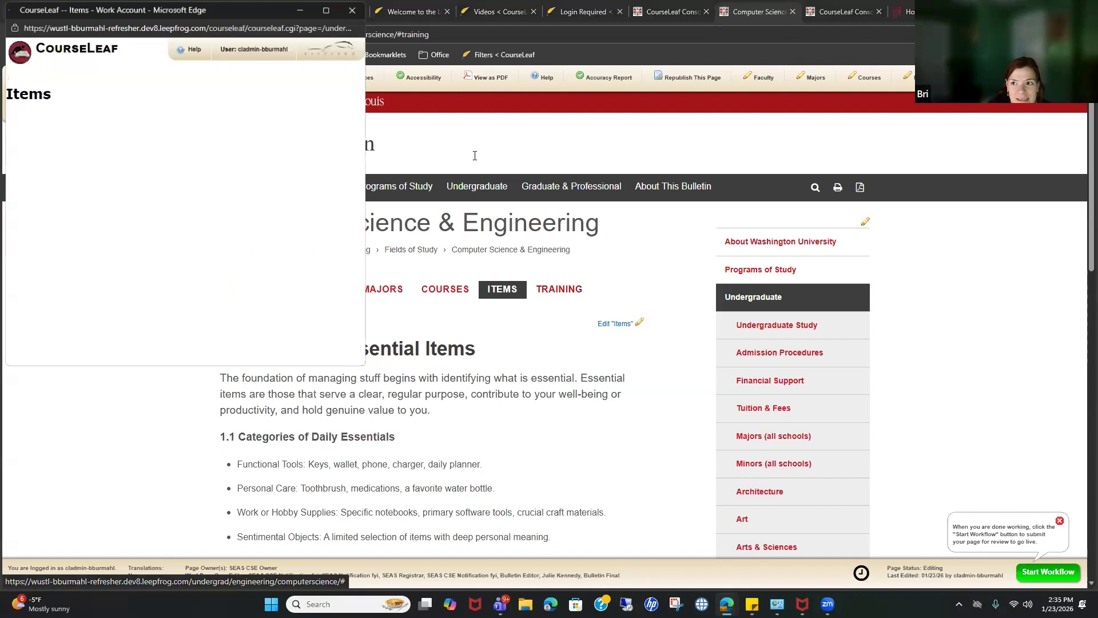
drag(471, 17, 496, 110)
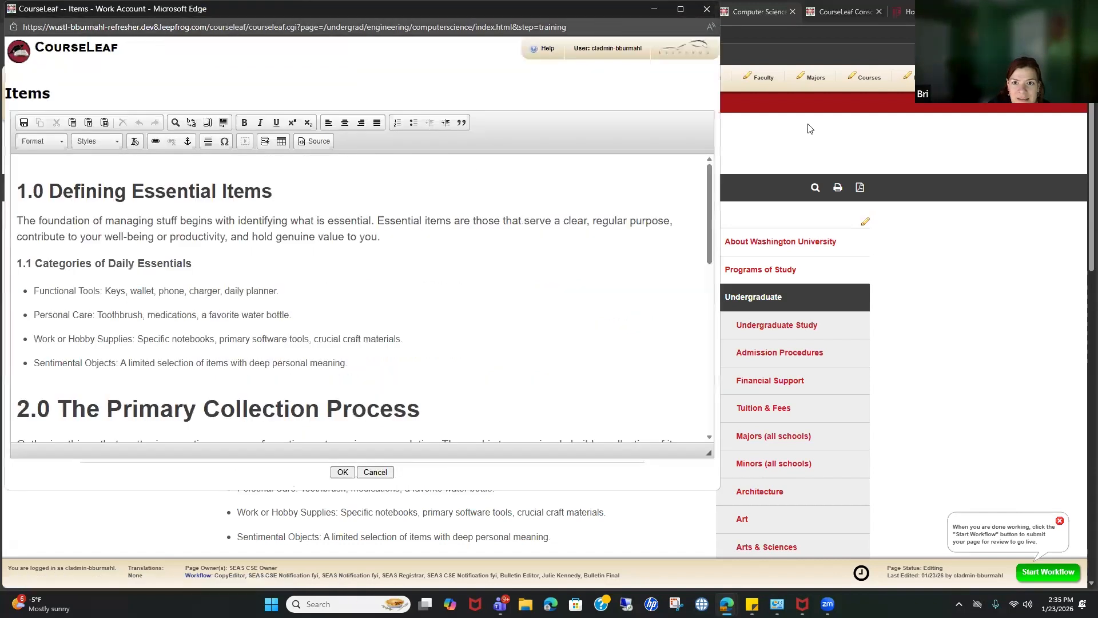
click(731, 101)
click(625, 323)
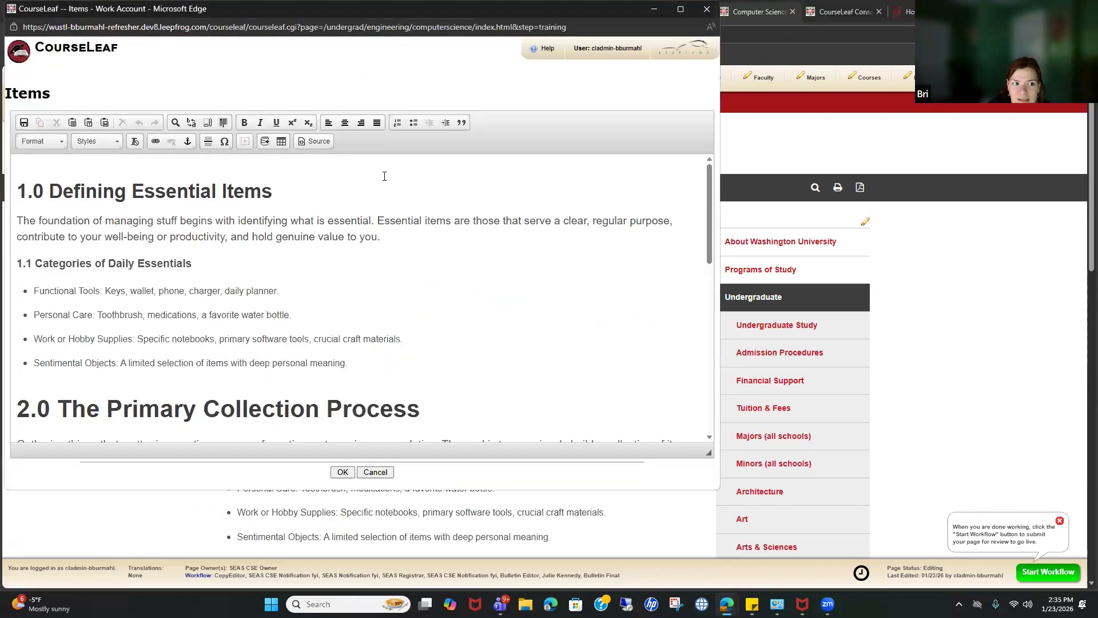
click(767, 129)
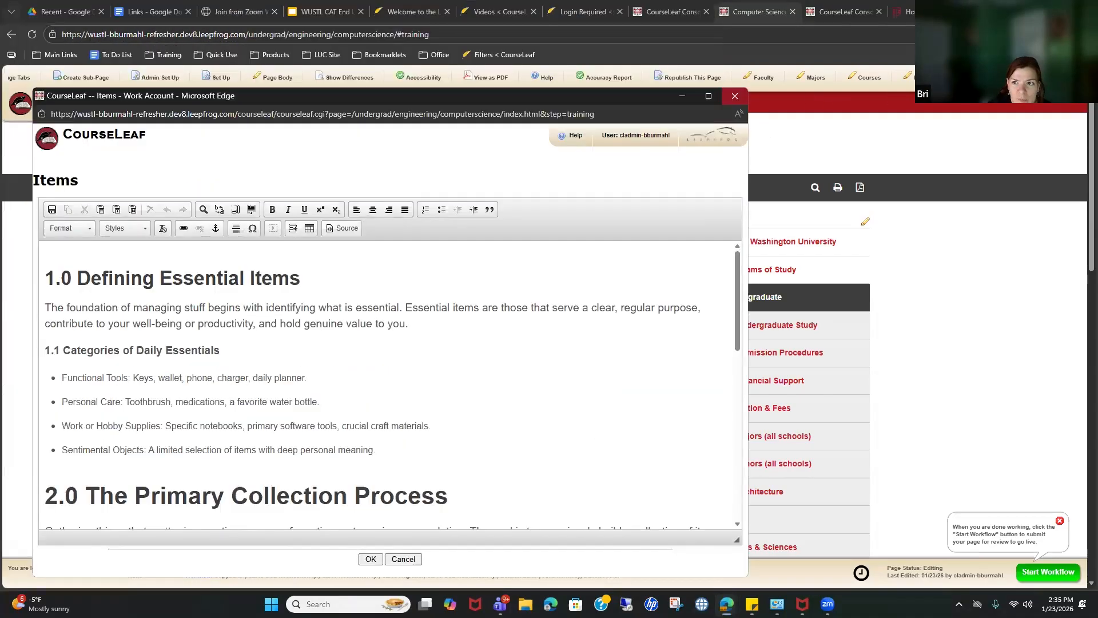
click(624, 323)
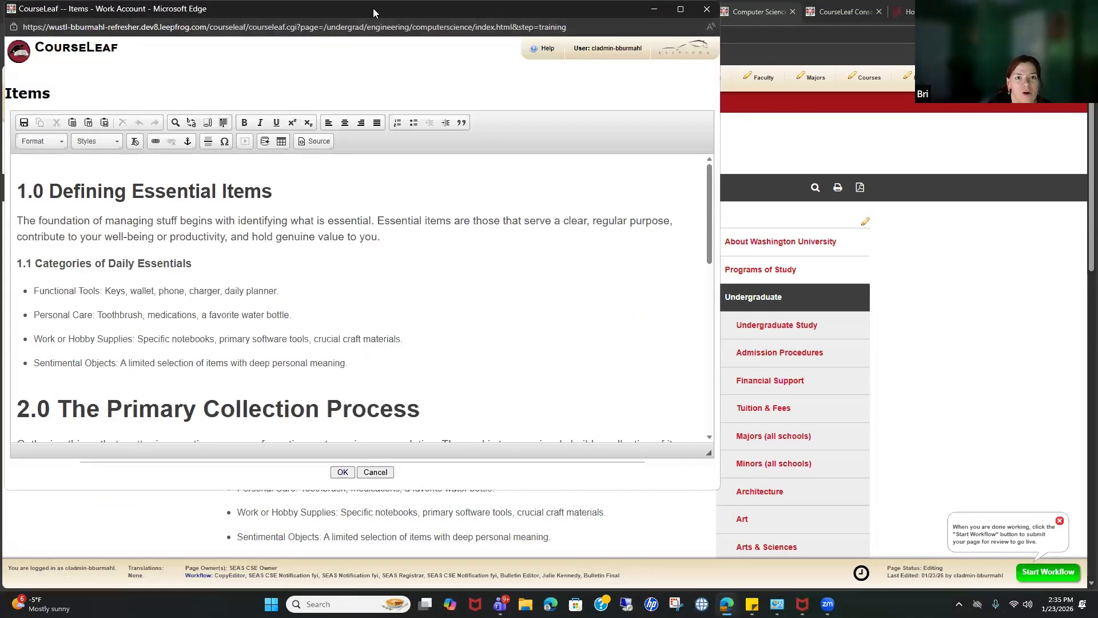
drag(624, 13, 691, 147)
click(774, 143)
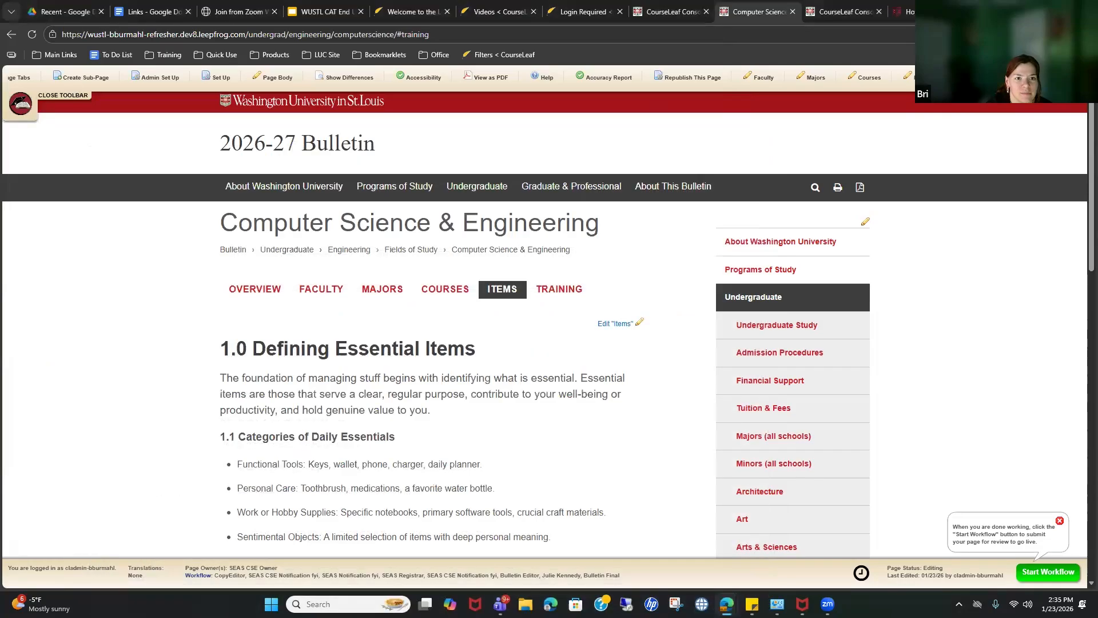
click(623, 323)
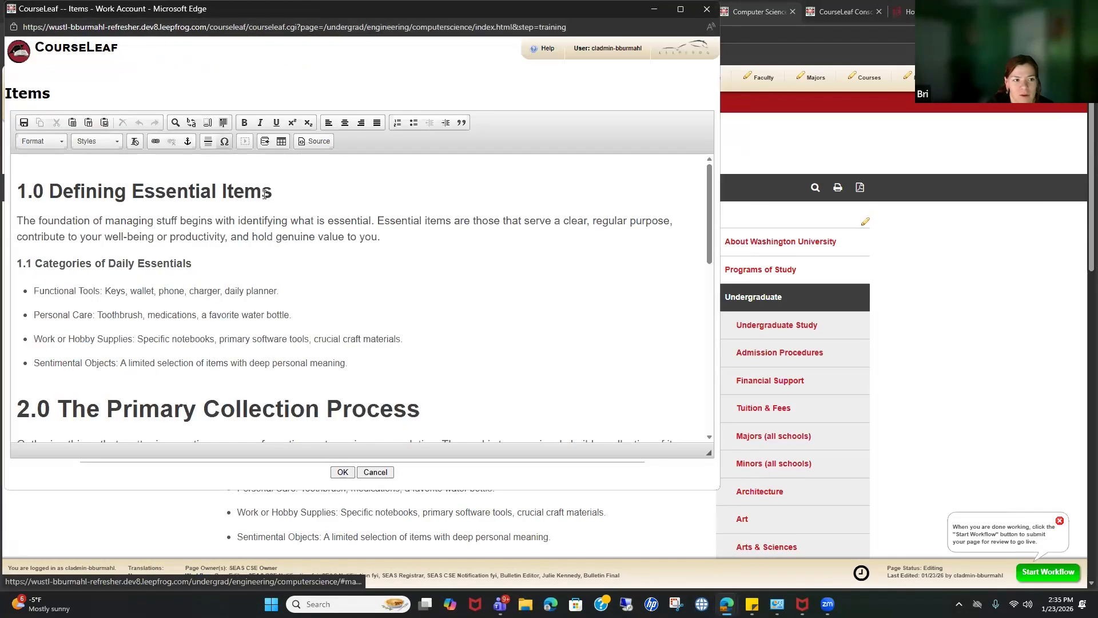
Step: Replace all Items section content with the heading TEST and save
drag(298, 221, 324, 312)
drag(17, 190, 586, 536)
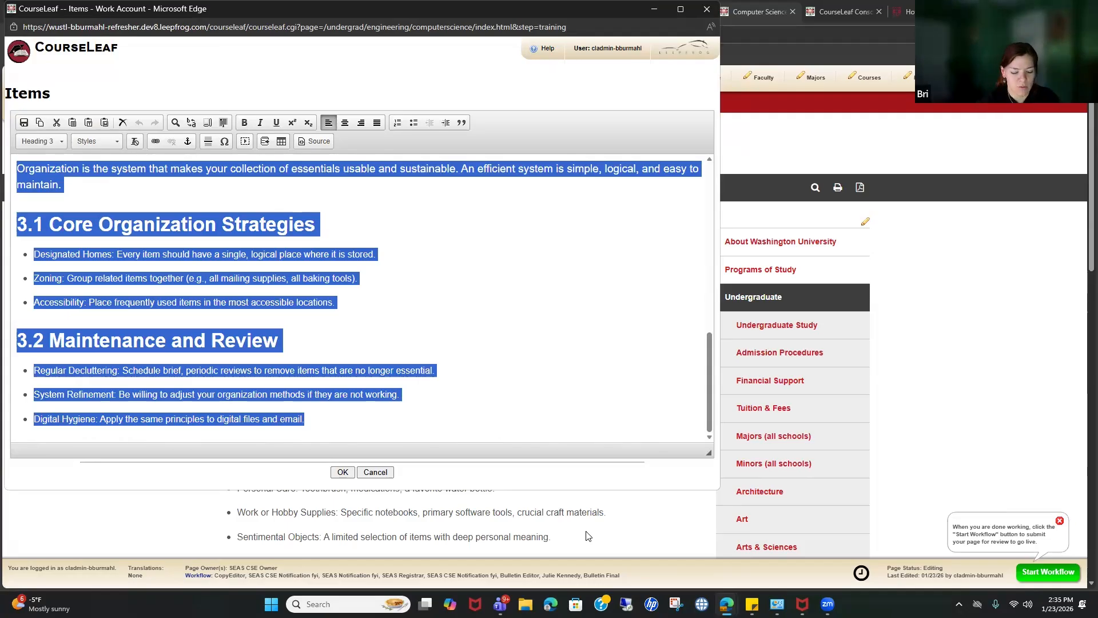
text(TEST)
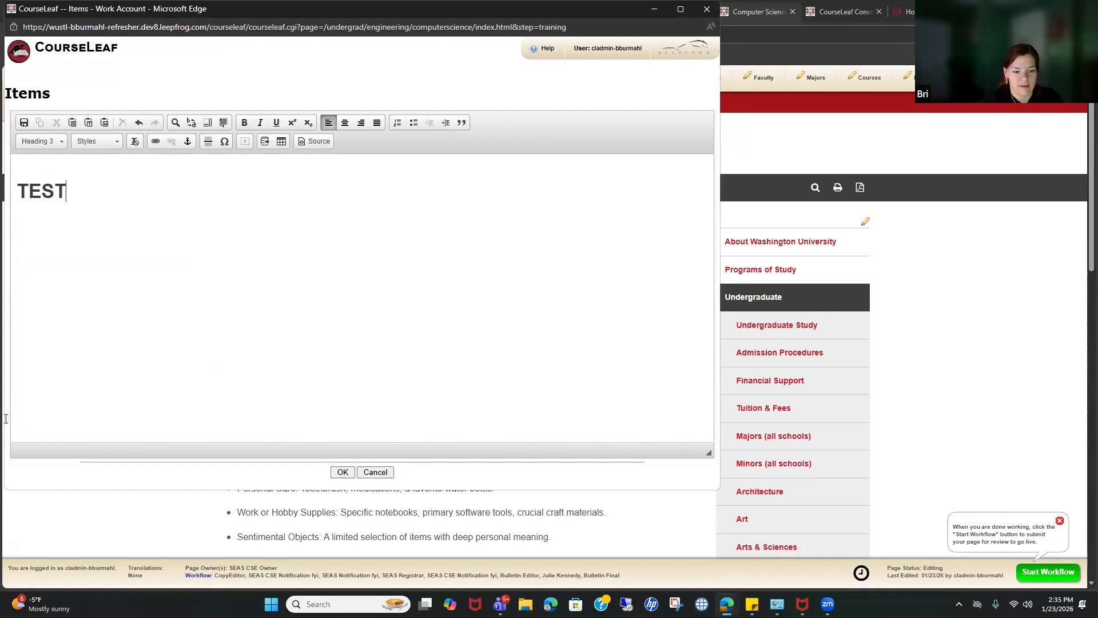
click(342, 472)
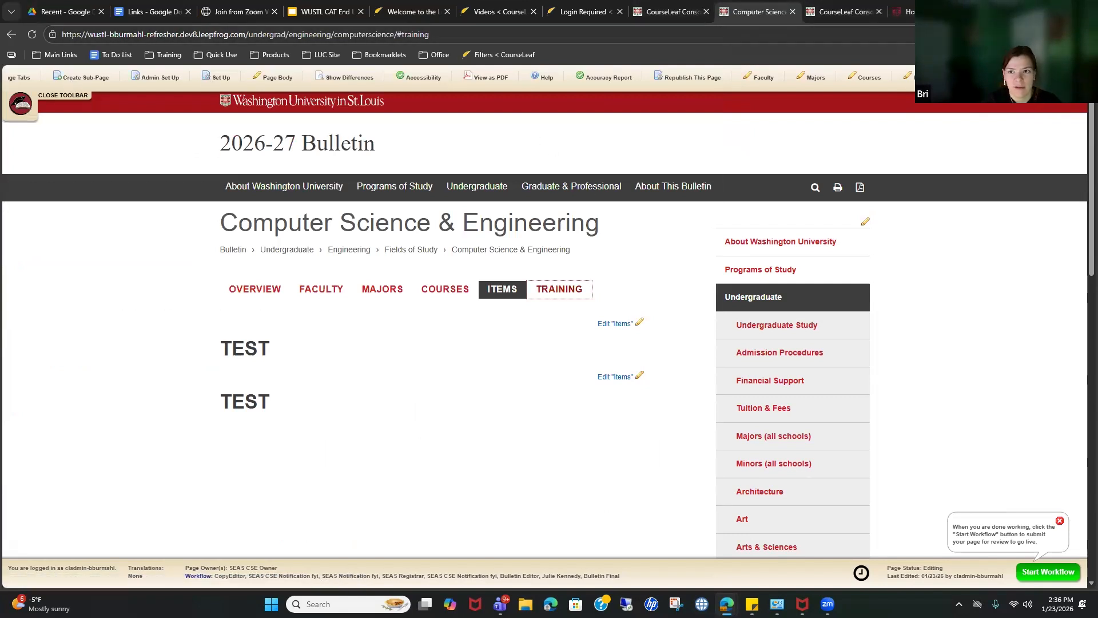
Step: Review the Training, Items and Courses tab settings in Manage Tabs
click(116, 77)
click(146, 156)
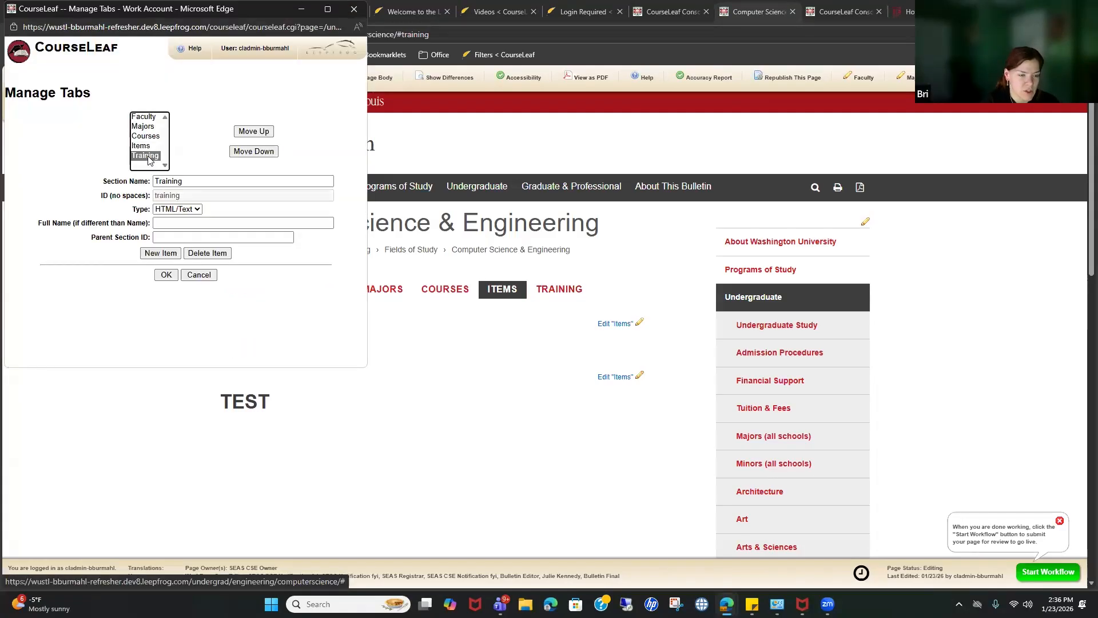
click(138, 146)
click(141, 156)
drag(203, 198, 132, 152)
click(141, 147)
click(142, 156)
click(142, 138)
click(143, 155)
click(142, 146)
click(143, 155)
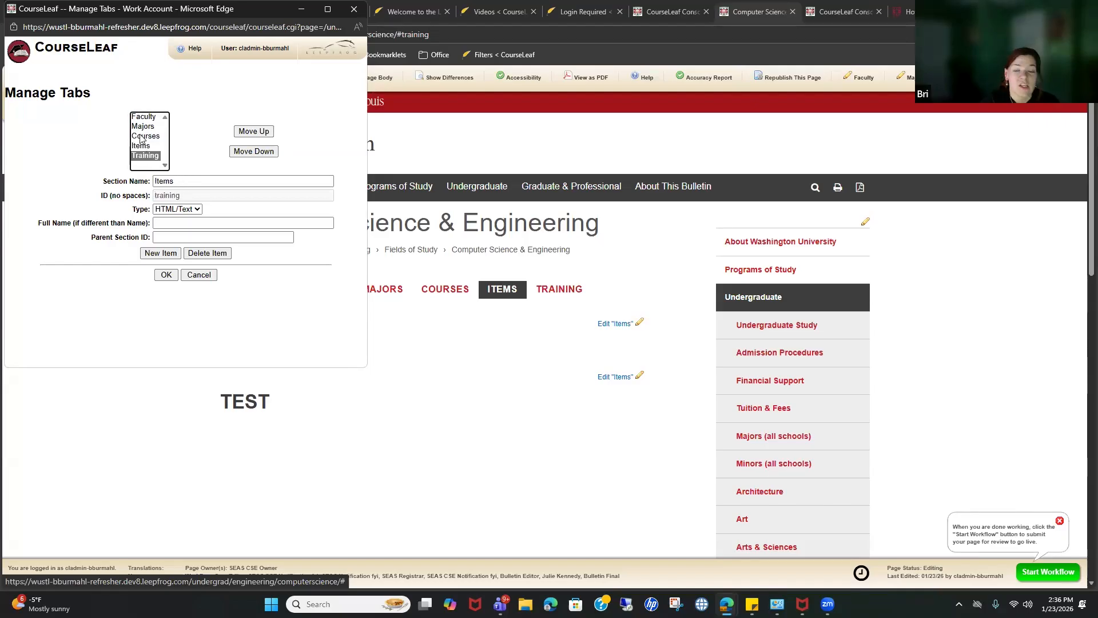
Step: Delete the old Items tab, add a new tab named Items, and save
click(142, 146)
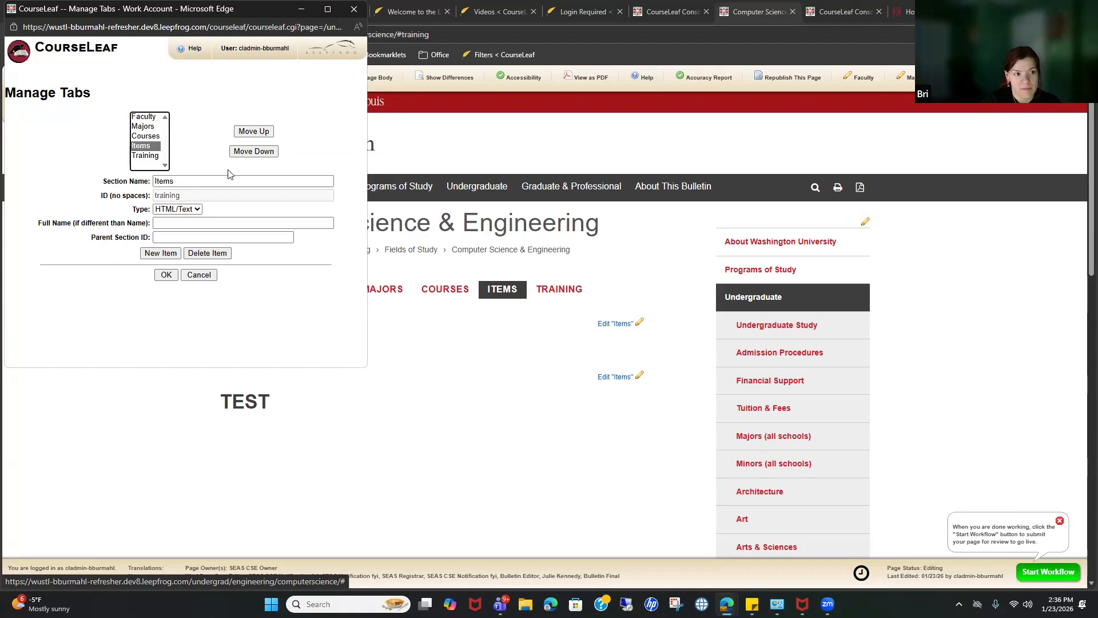
click(207, 253)
click(153, 146)
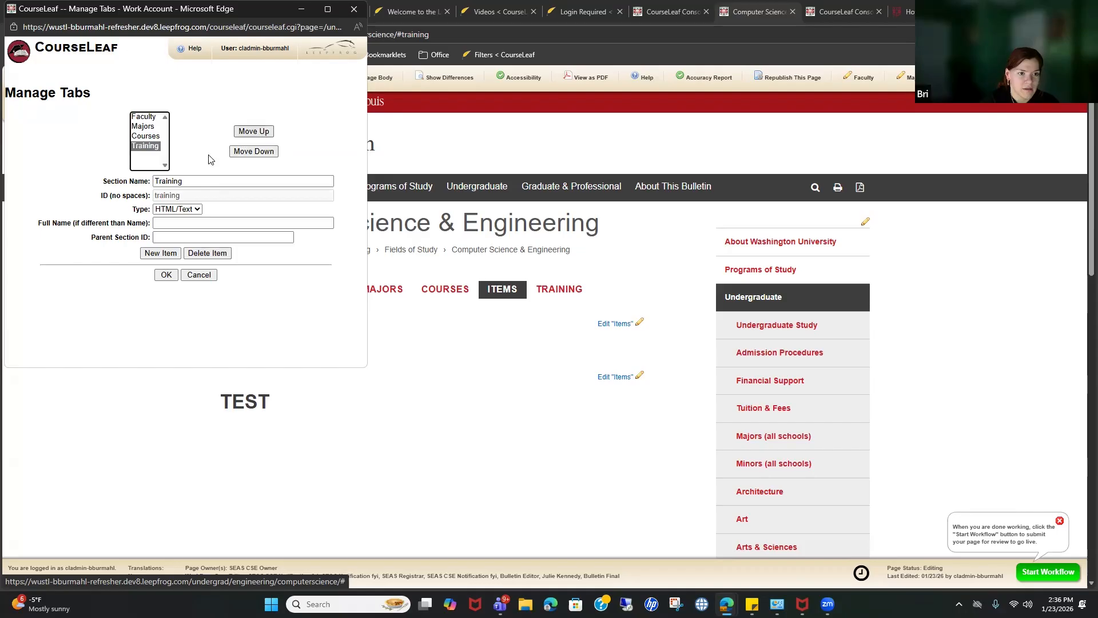
click(161, 253)
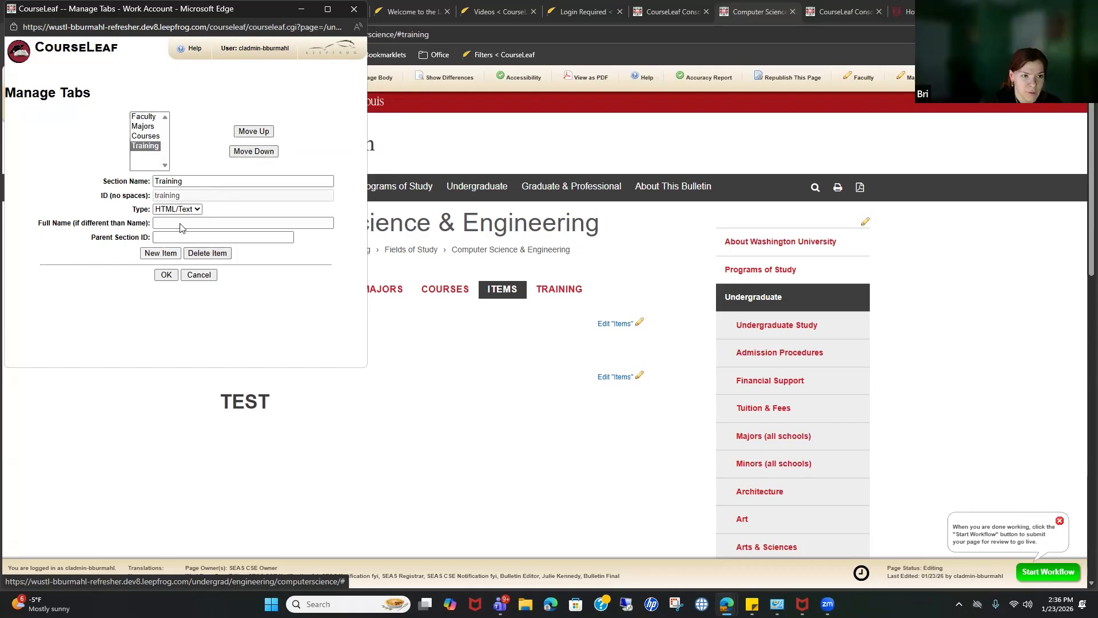
text(Items)
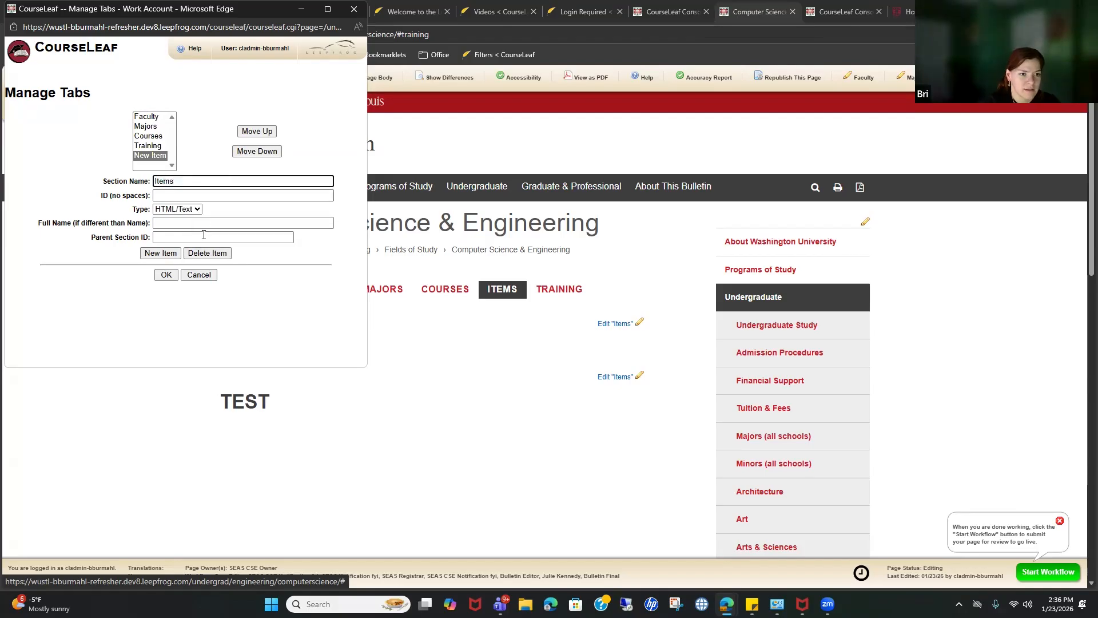
click(262, 207)
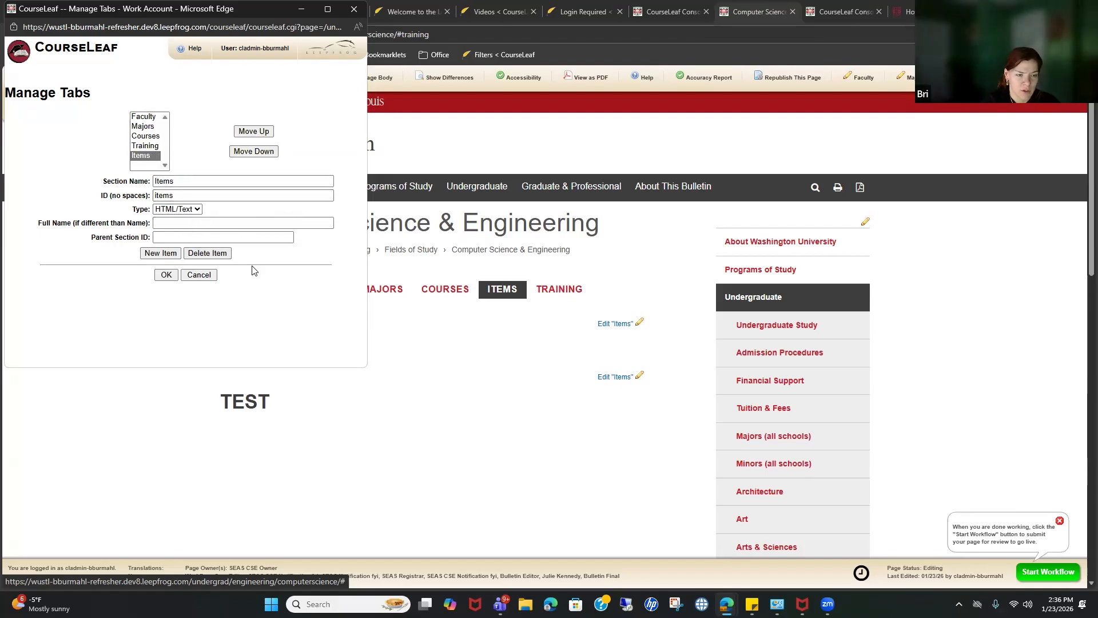
click(166, 275)
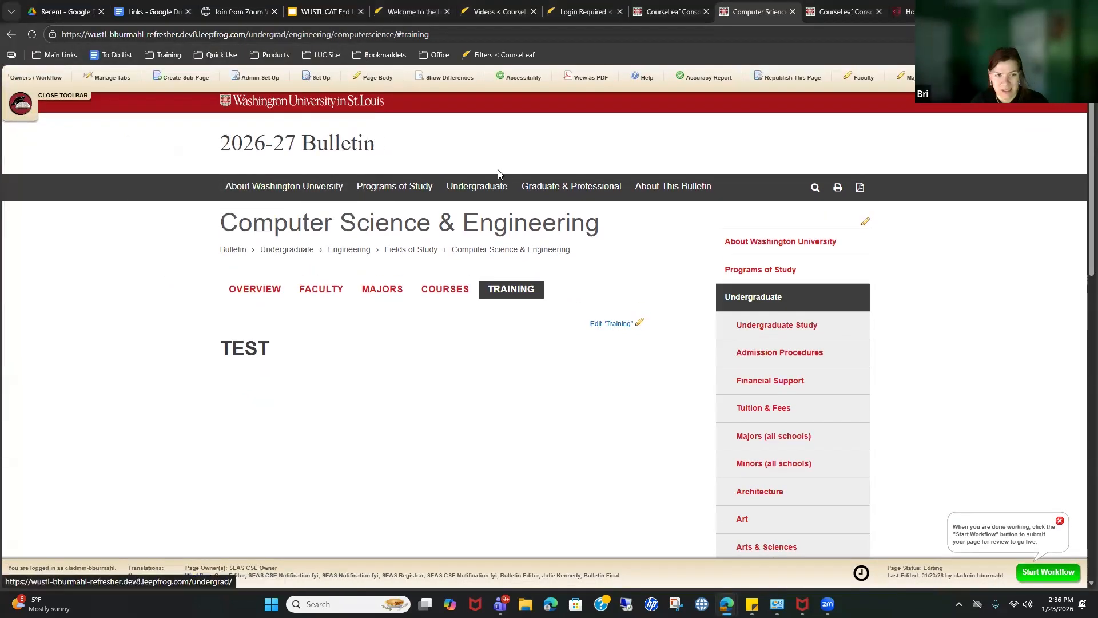
Step: Switch between the Courses and Training tabs, ending on the Training tab's content
click(435, 295)
click(503, 290)
click(452, 292)
click(503, 291)
click(461, 293)
click(506, 295)
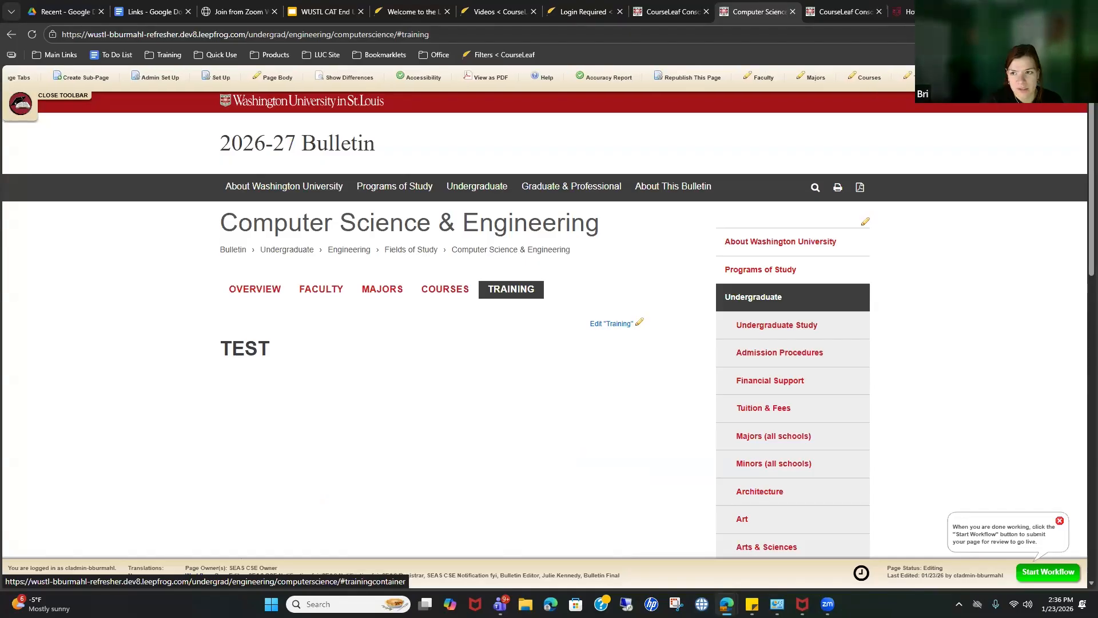
Step: Paste the full guide document into the new Items section editor
click(612, 324)
click(197, 248)
key(ctrl+v)
scroll(282, 283, up, 10)
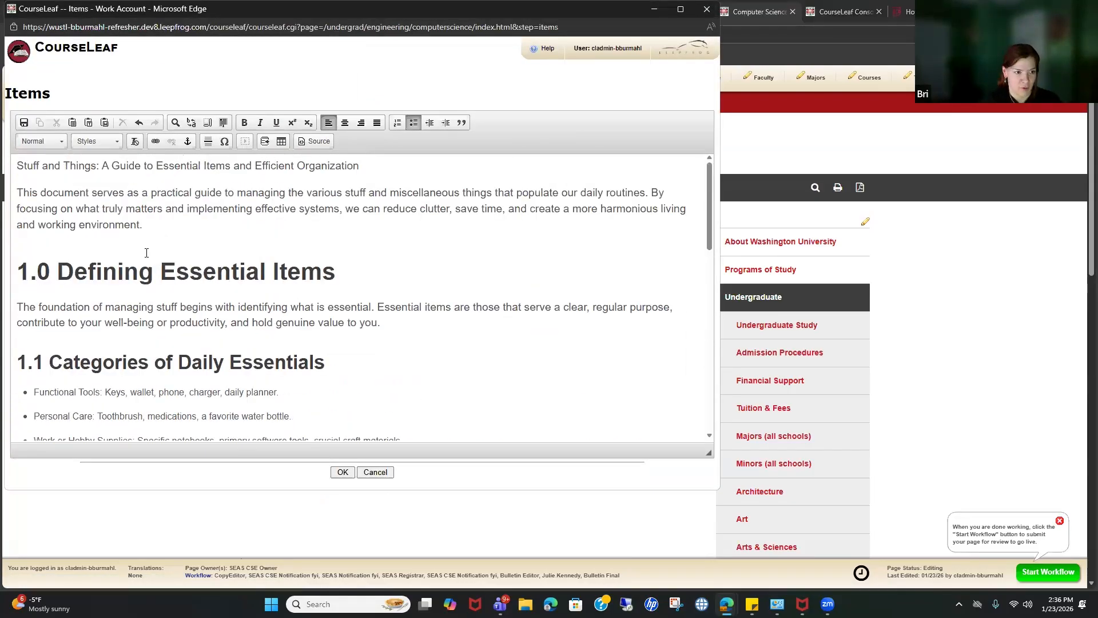
Step: Make the 1.0 Defining Essential Items heading a Heading 3 and give the document title a heading level
triple_click(113, 280)
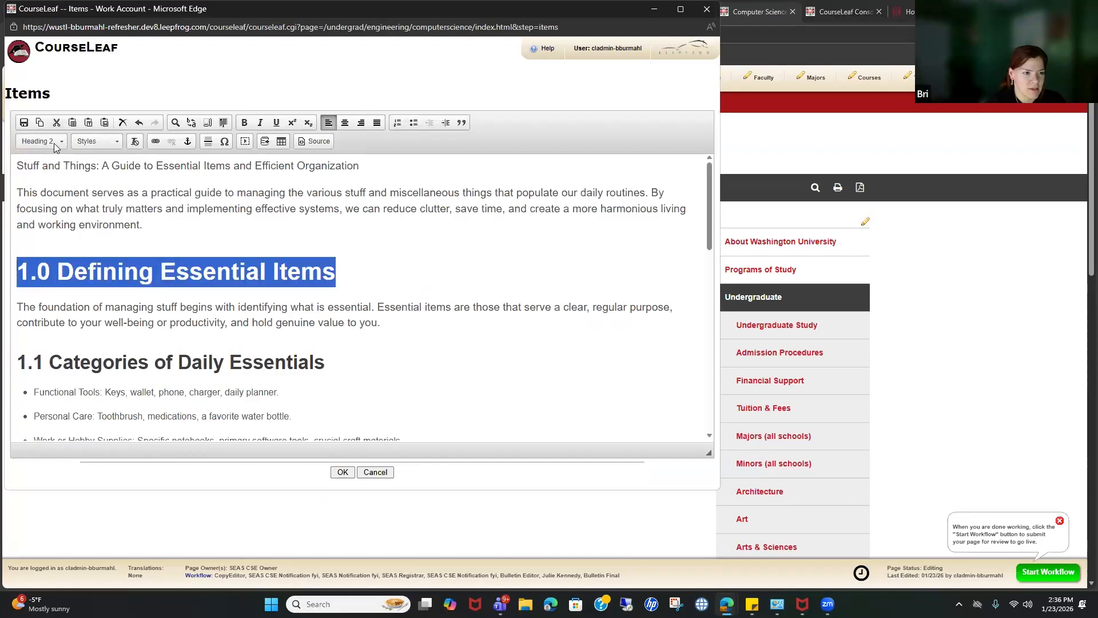
click(54, 143)
click(84, 225)
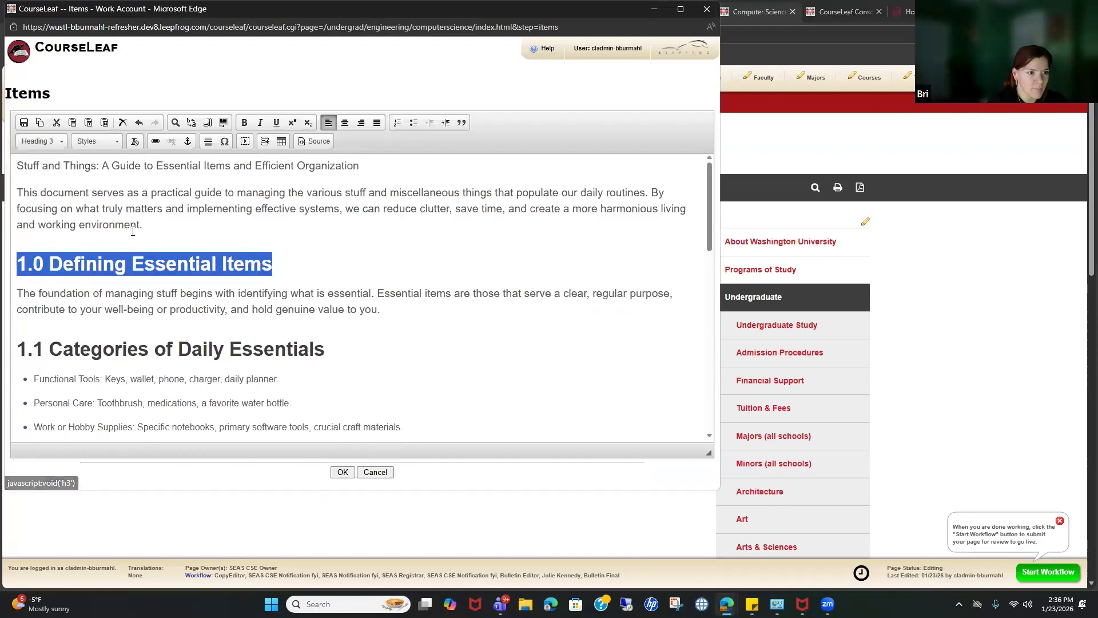
double_click(127, 166)
triple_click(55, 162)
click(42, 141)
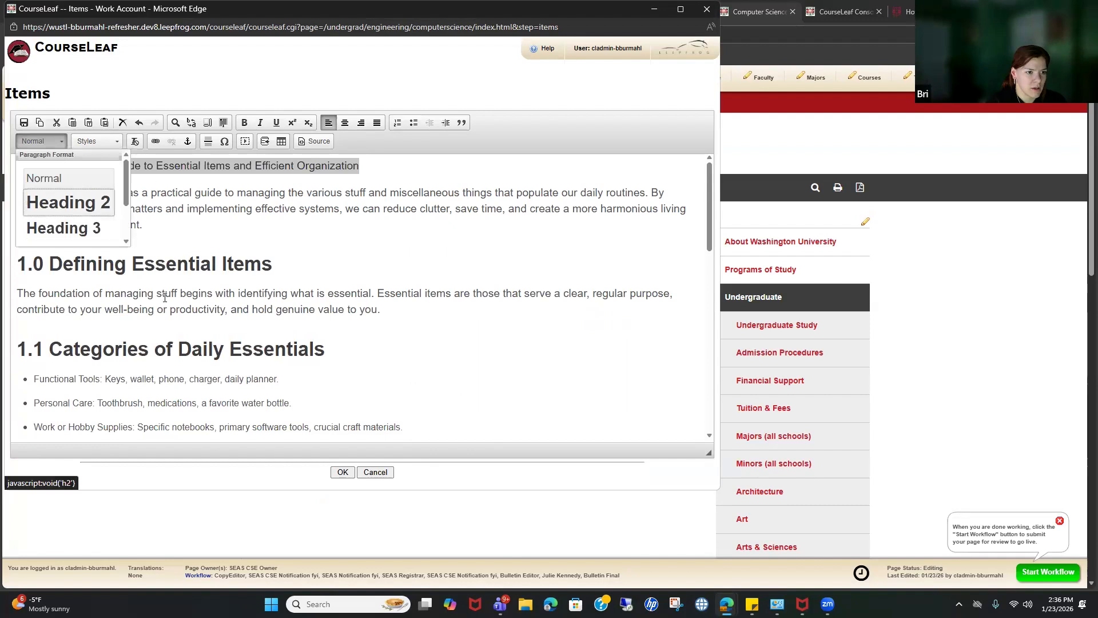
click(63, 189)
click(42, 142)
scroll(81, 195, down, 2)
scroll(81, 195, down, 1)
click(81, 194)
Step: Format the 1.1 Categories of Daily Essentials heading as bold normal text and save the Items content
scroll(115, 198, down, 3)
double_click(140, 201)
triple_click(140, 202)
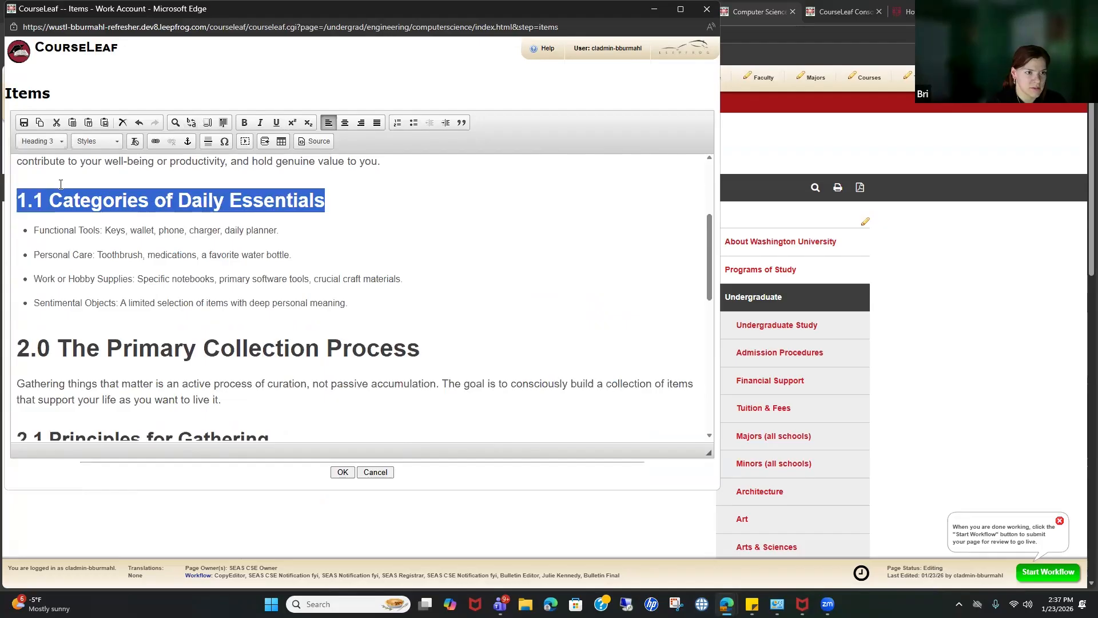
click(245, 124)
click(57, 145)
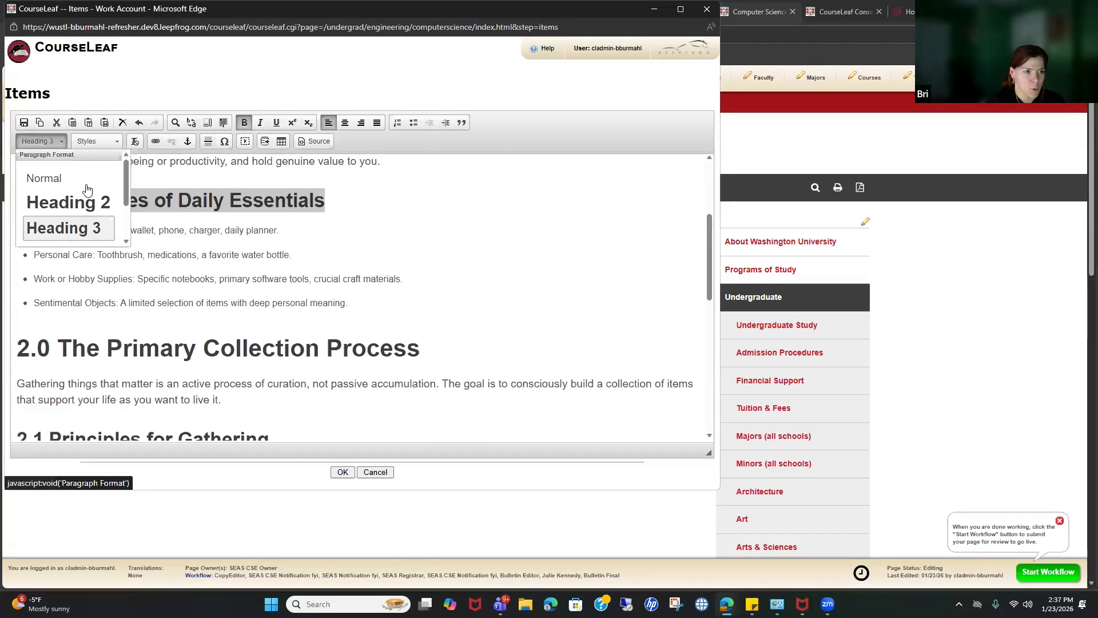
click(46, 177)
click(473, 316)
click(342, 472)
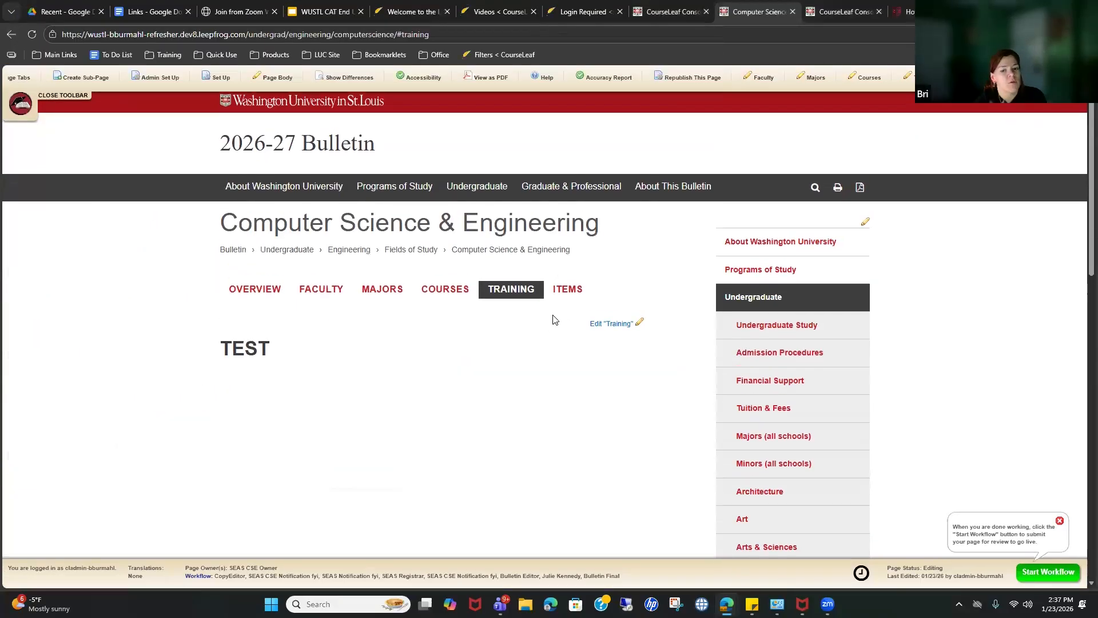
Step: Delete all of the Training tab's TEST content and save the empty section
click(567, 292)
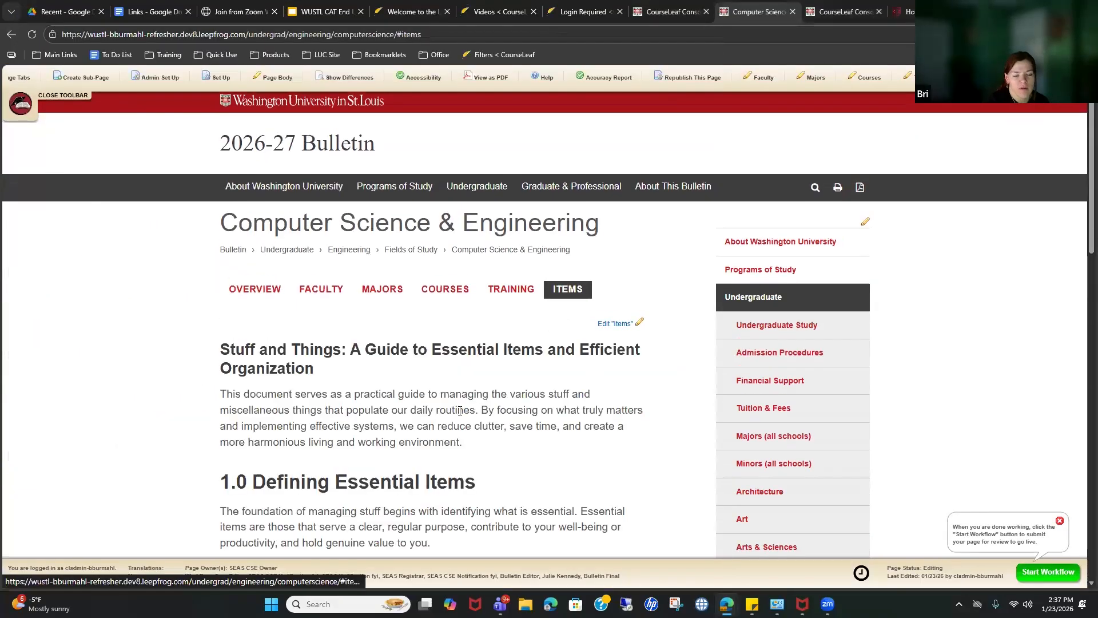
click(506, 293)
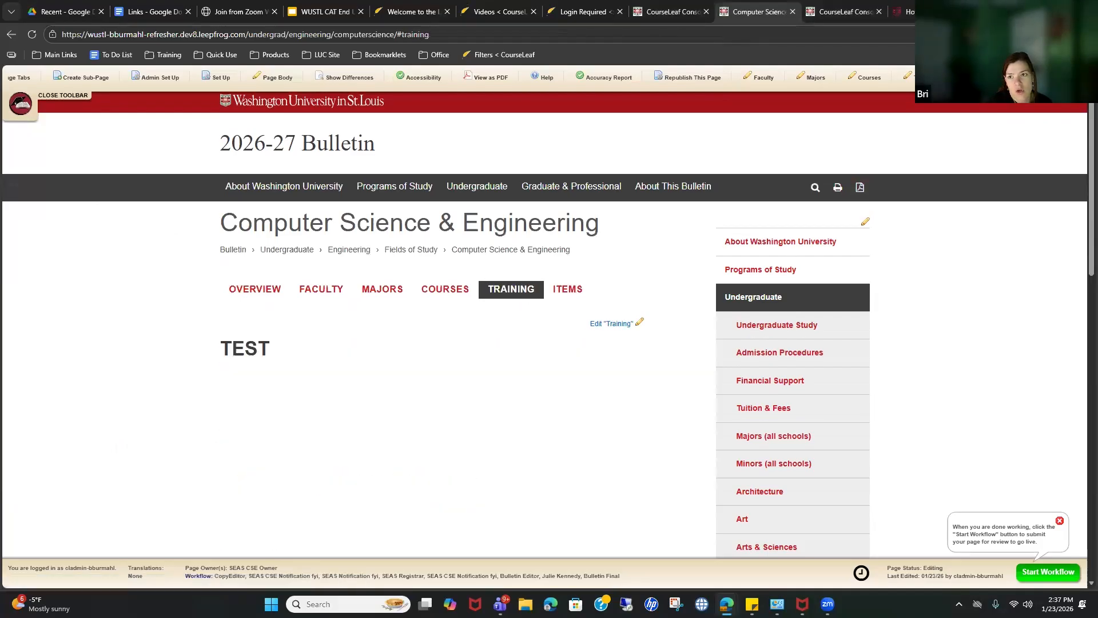
click(612, 324)
click(121, 280)
key(ctrl+a)
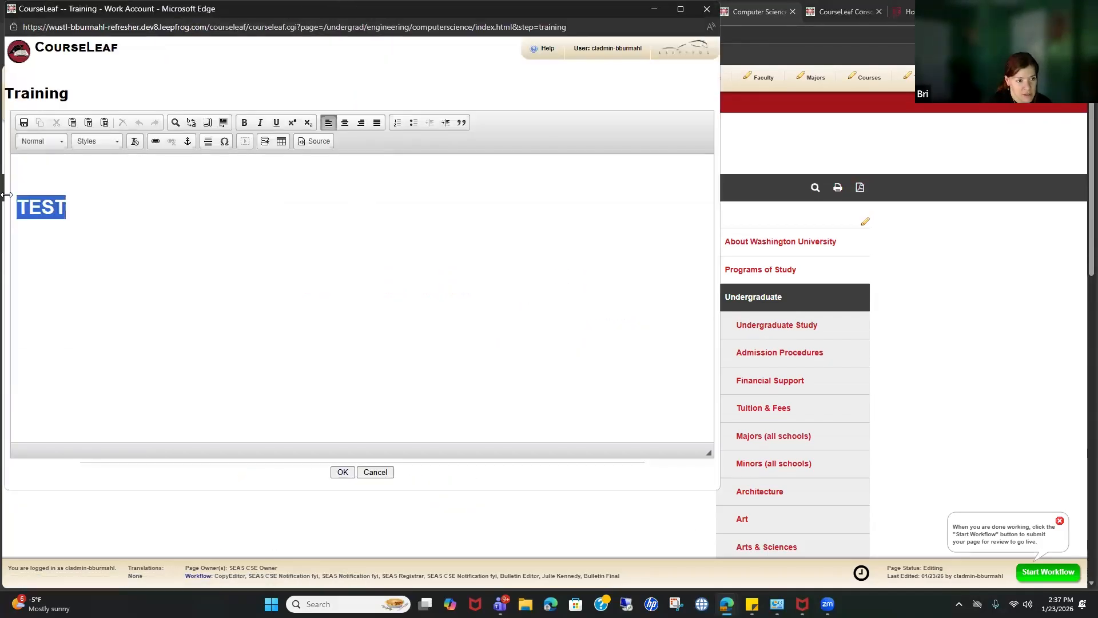
key(BackSpace)
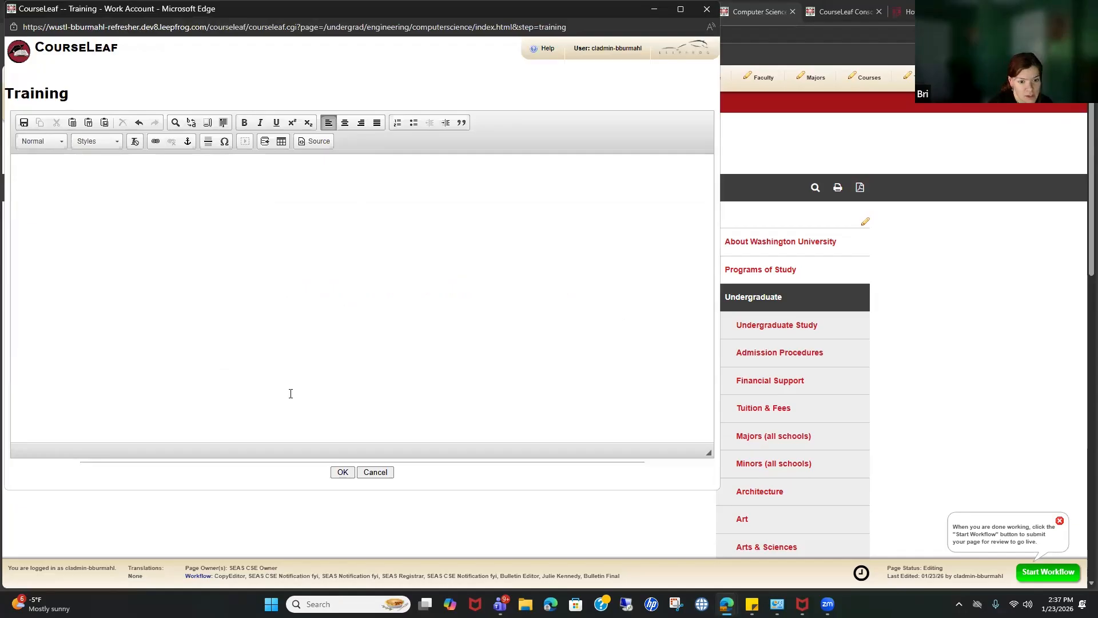
click(343, 472)
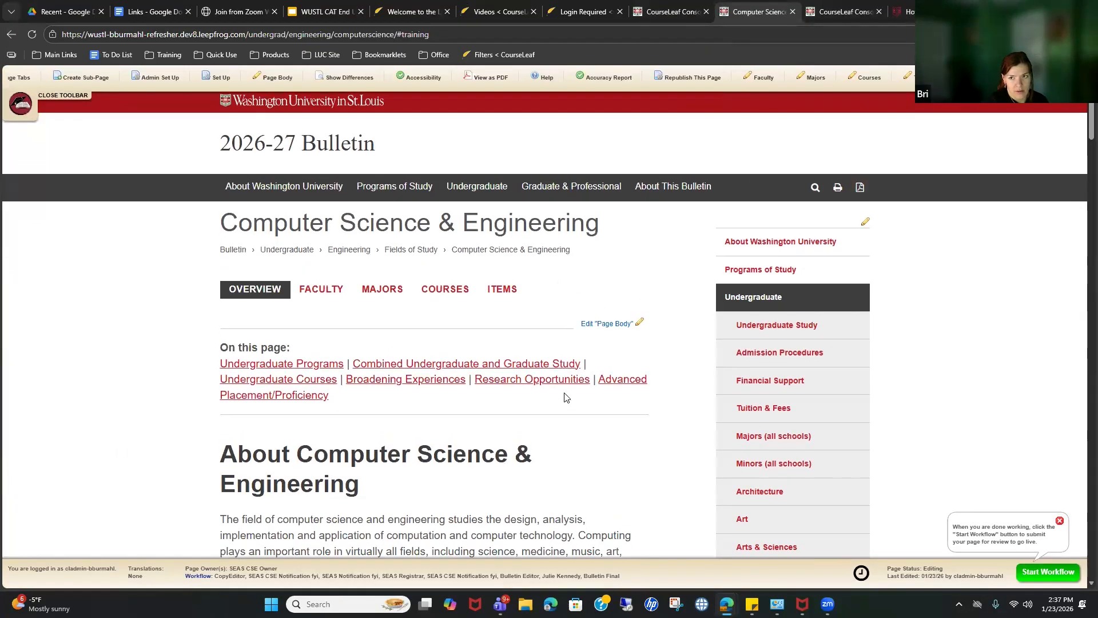
Step: Enter placeholder text 'dchgfjhg' in the Training tab and cancel the Create Sub-Page popup
click(922, 76)
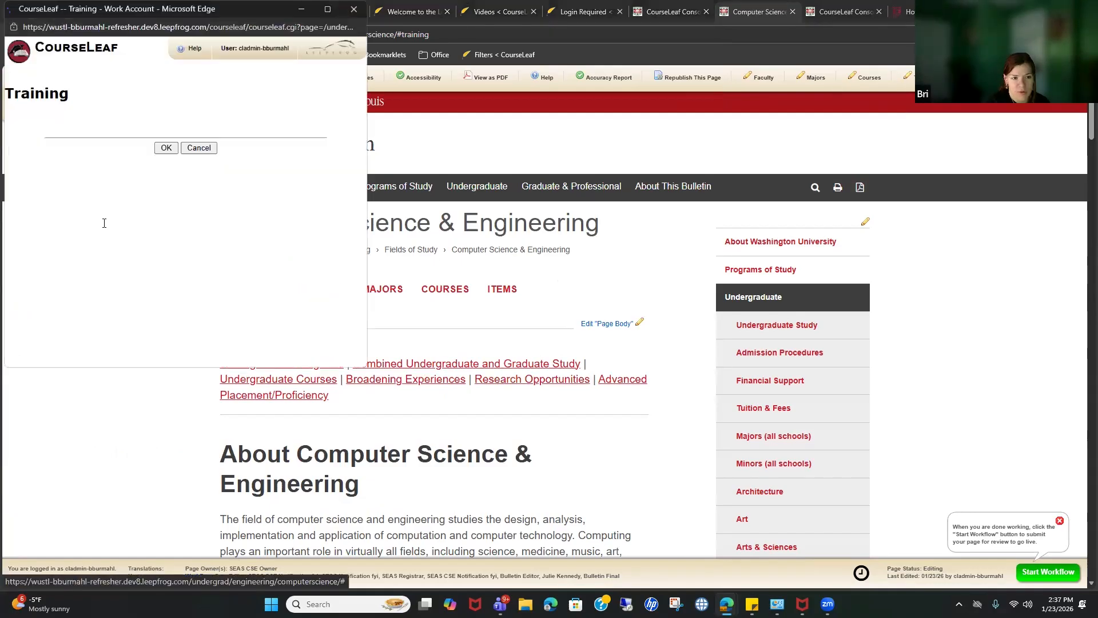
click(196, 216)
text(dchgfjhg)
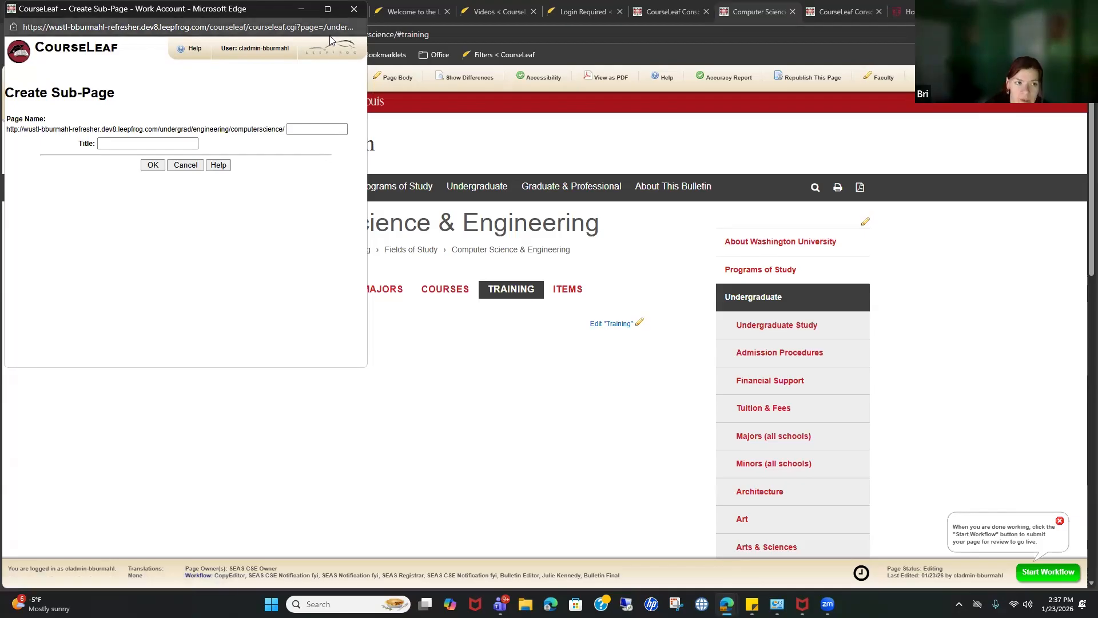
click(353, 10)
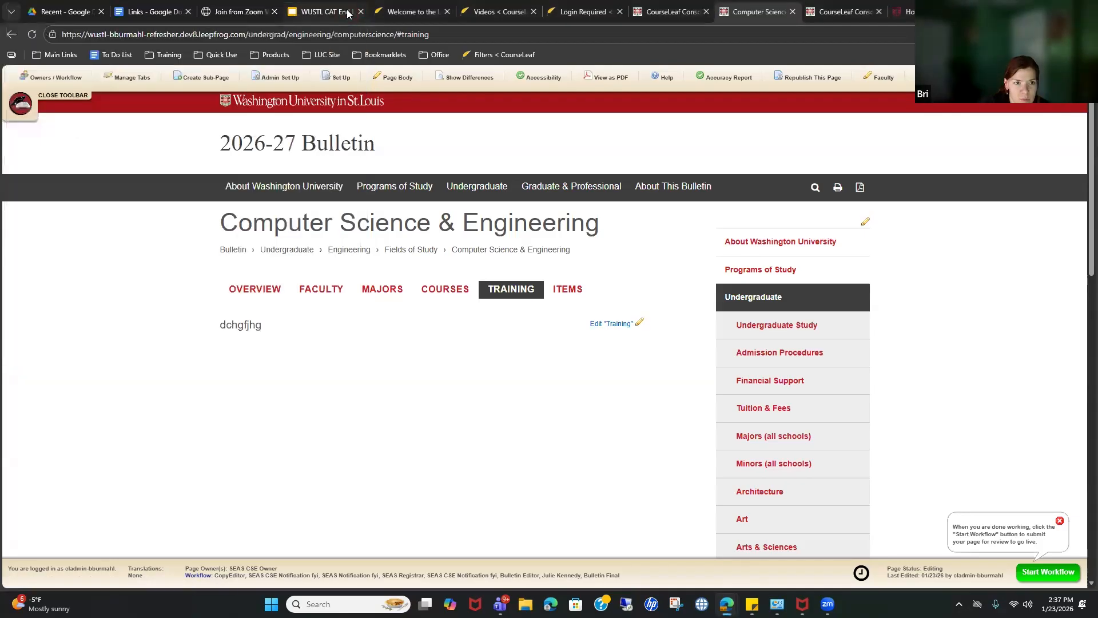
click(298, 81)
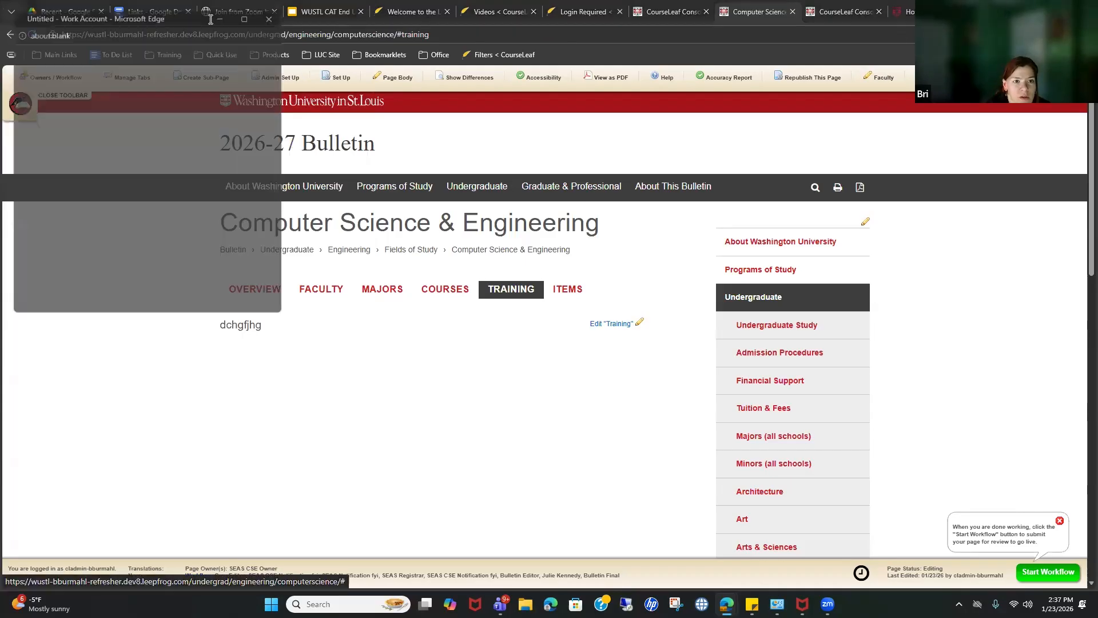
click(354, 11)
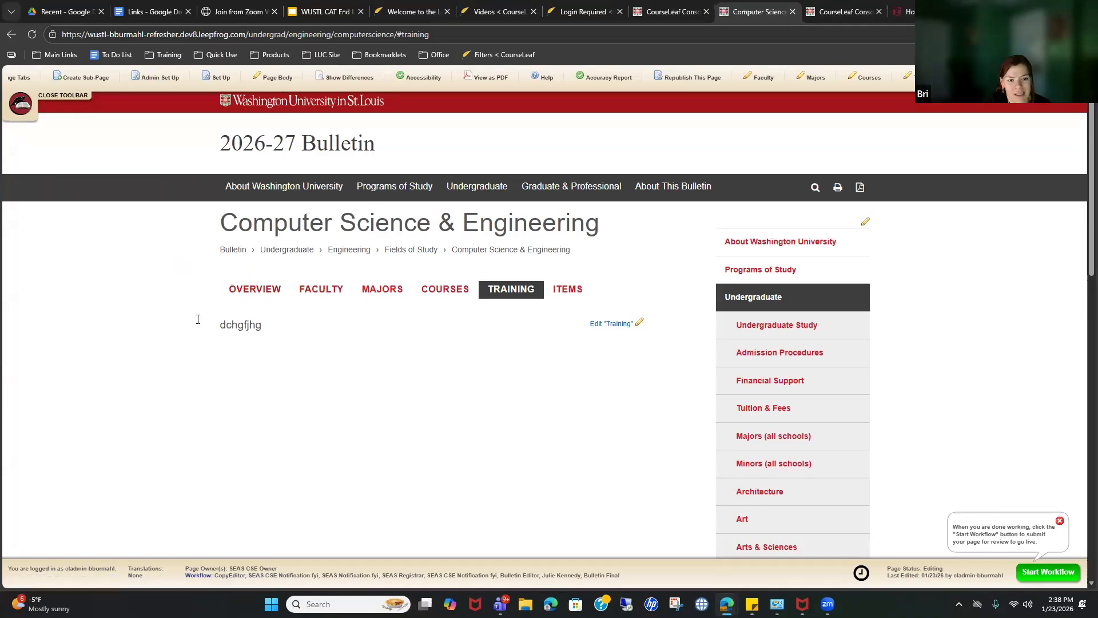
click(268, 81)
scroll(398, 290, down, 1)
scroll(398, 289, down, 20)
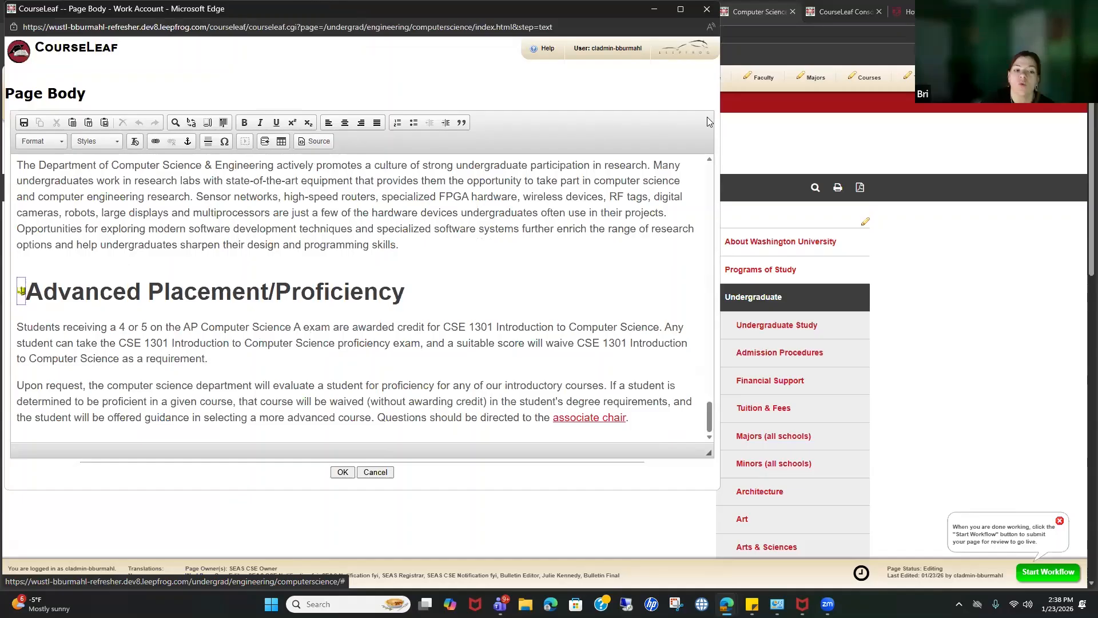
click(708, 9)
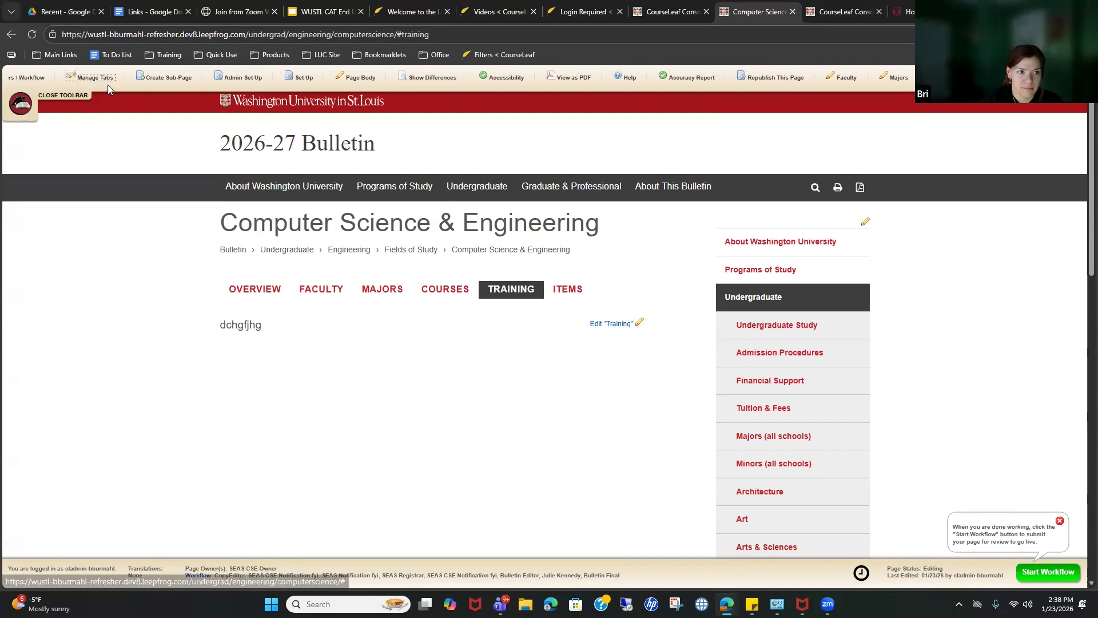
Step: Add a 'Field of Study Info' tab in Manage Tabs and move it up to sit after Faculty
click(92, 78)
click(166, 182)
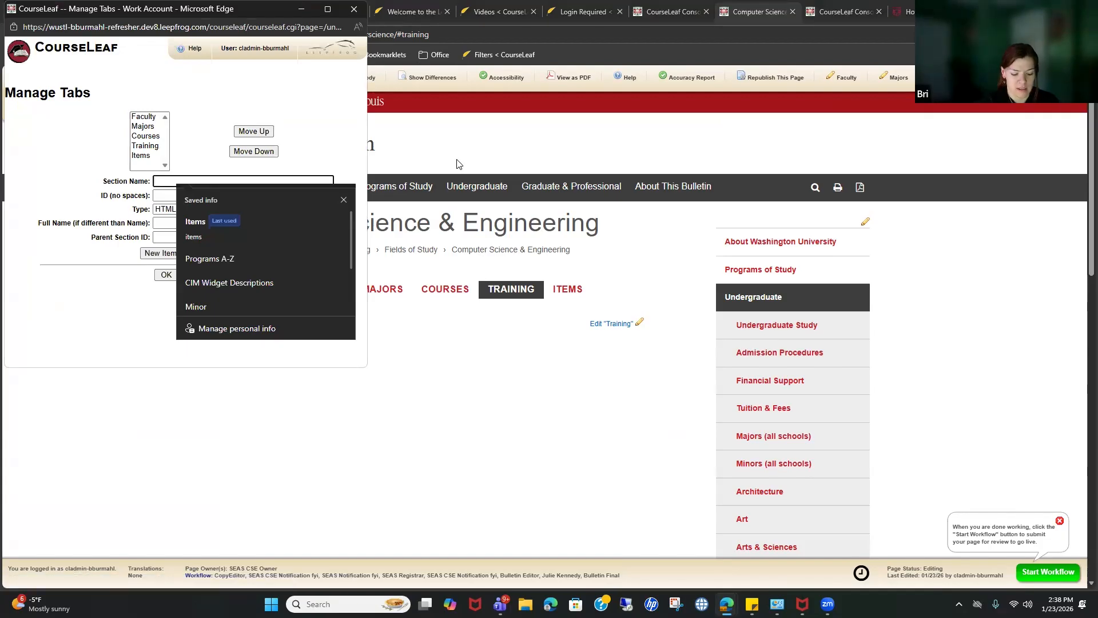
text(Field of)
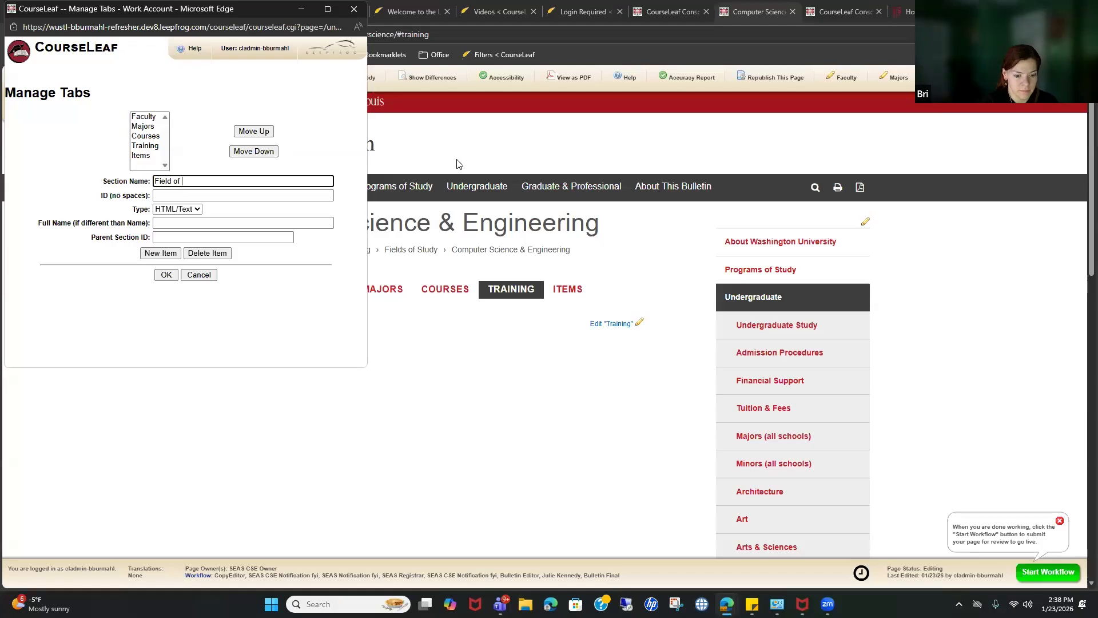
text( Study Infor)
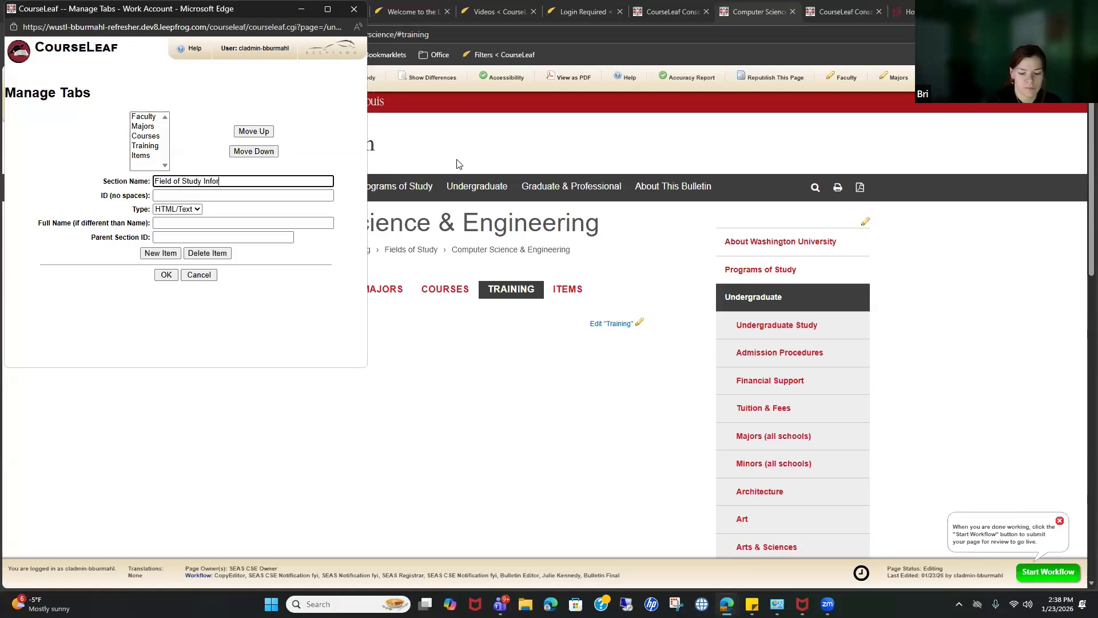
click(286, 269)
click(285, 133)
click(286, 133)
click(285, 133)
click(286, 133)
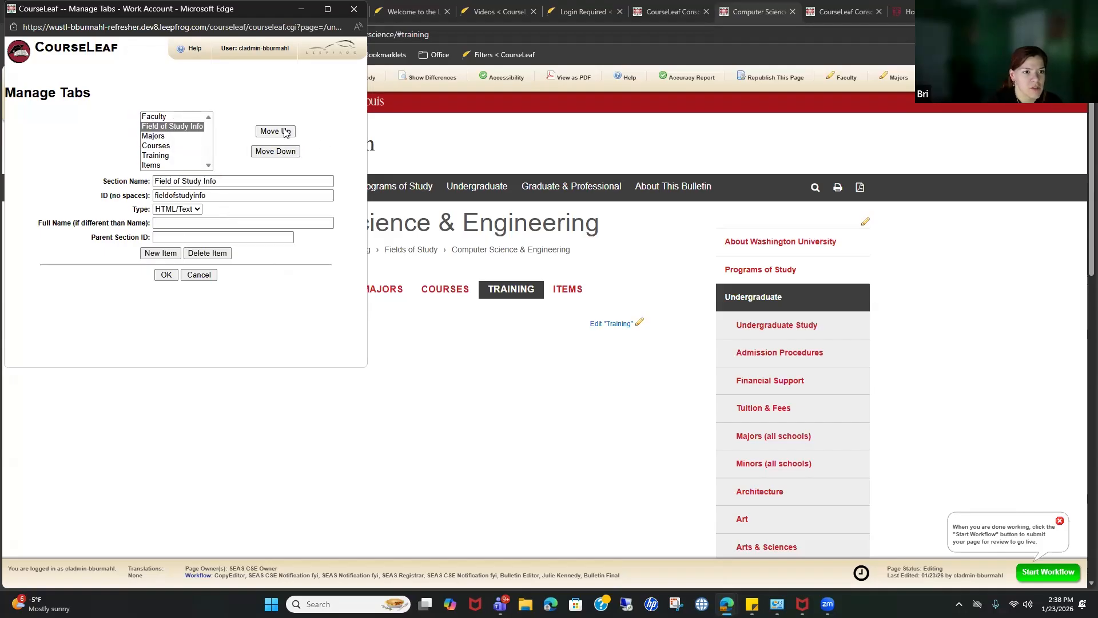
click(285, 133)
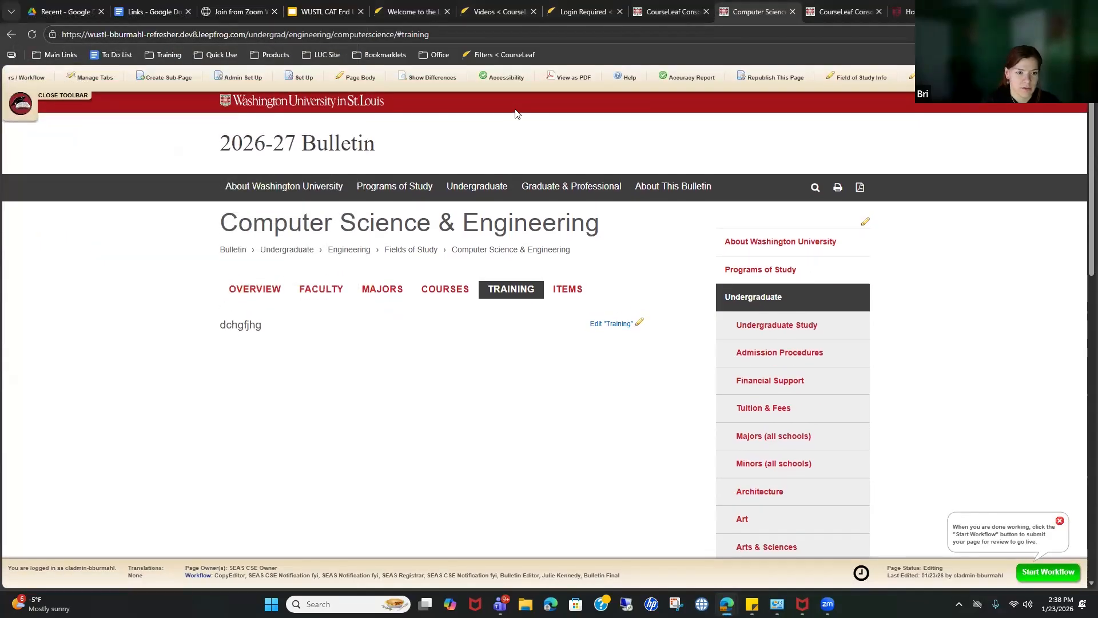
Step: Cut the page-body content and paste it into the Field of Study Info tab
click(258, 299)
click(592, 323)
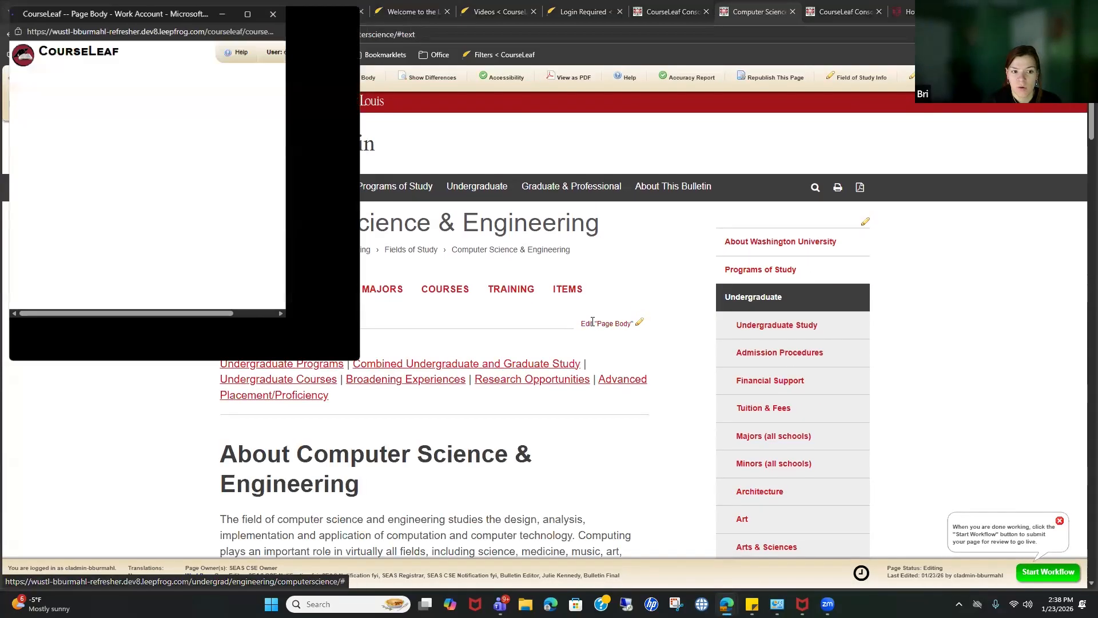
drag(17, 188, 812, 475)
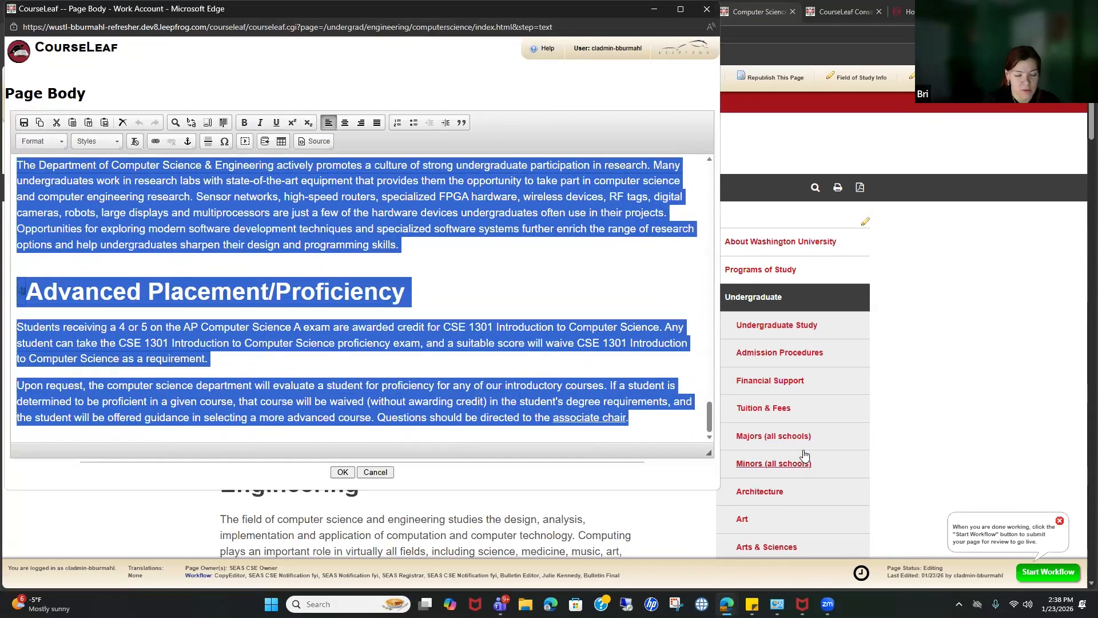
key(Delete)
click(343, 472)
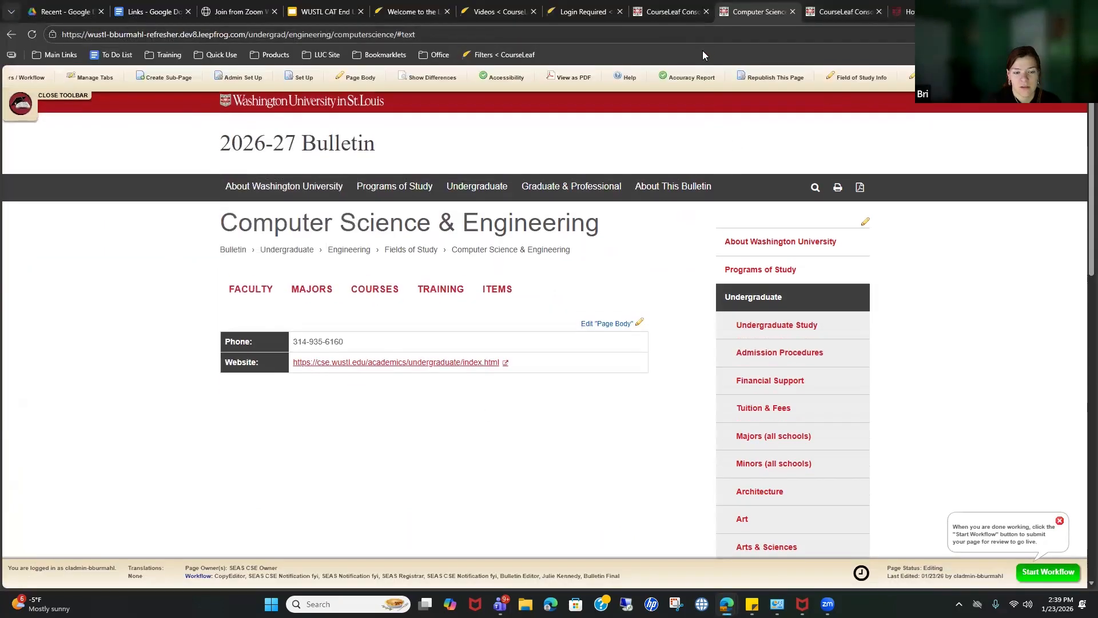
click(878, 80)
click(342, 472)
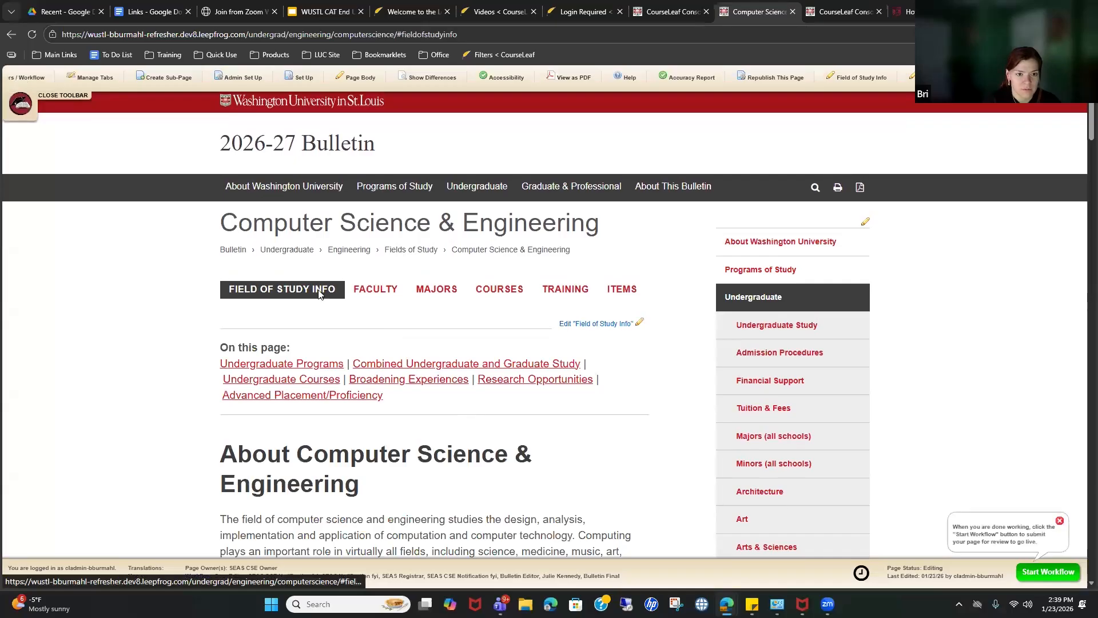
Step: Check the Faculty, Majors and Courses tabs, then return to Field of Study Info
click(375, 291)
click(436, 292)
click(518, 292)
click(284, 290)
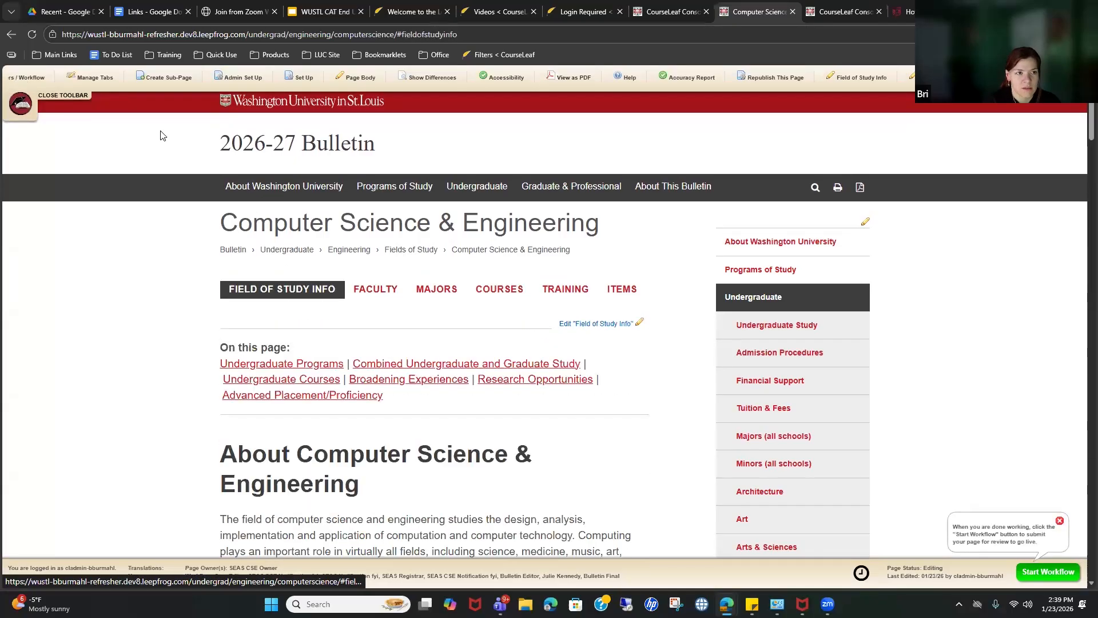
Step: Republish the Computer Science & Engineering page and look over the result
click(771, 84)
click(28, 148)
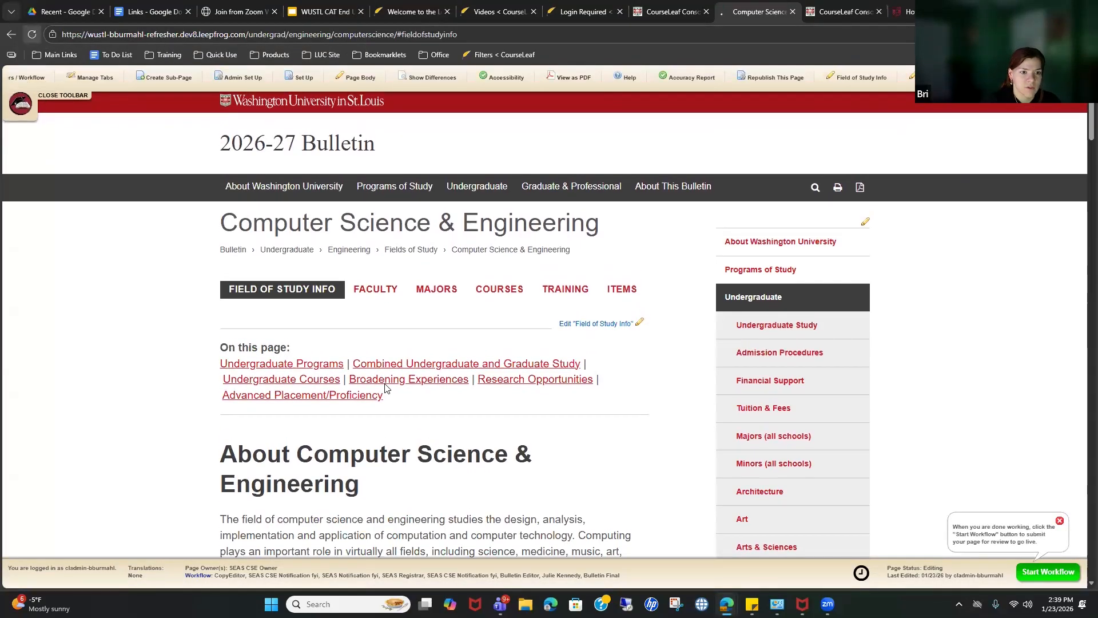
scroll(400, 372, down, 20)
scroll(439, 355, down, 10)
scroll(452, 372, up, 20)
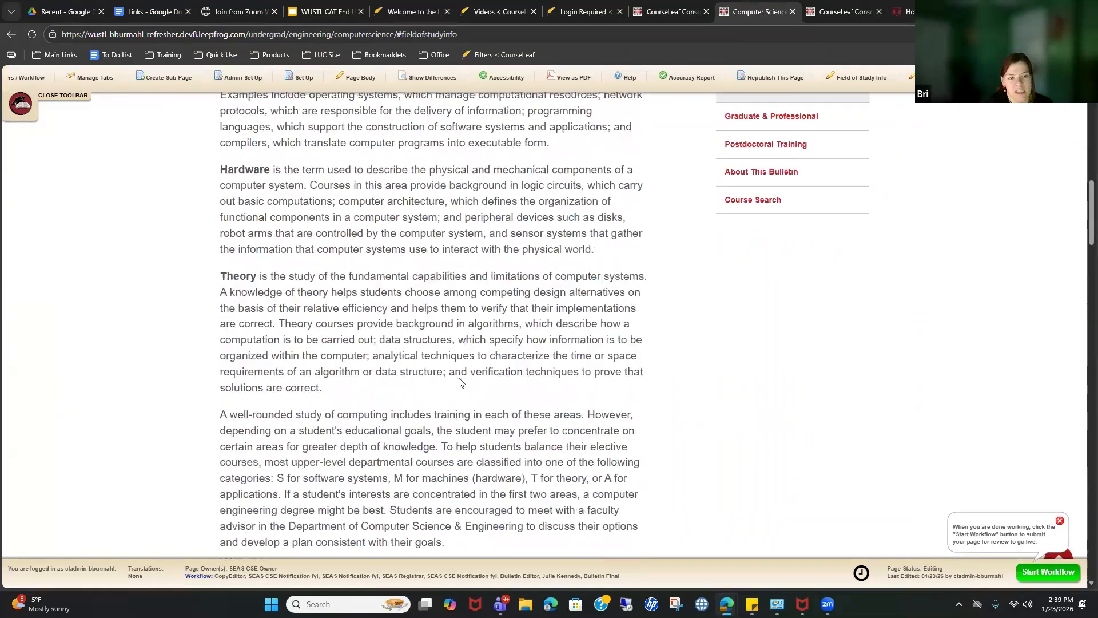
scroll(460, 379, up, 11)
drag(325, 254, 261, 259)
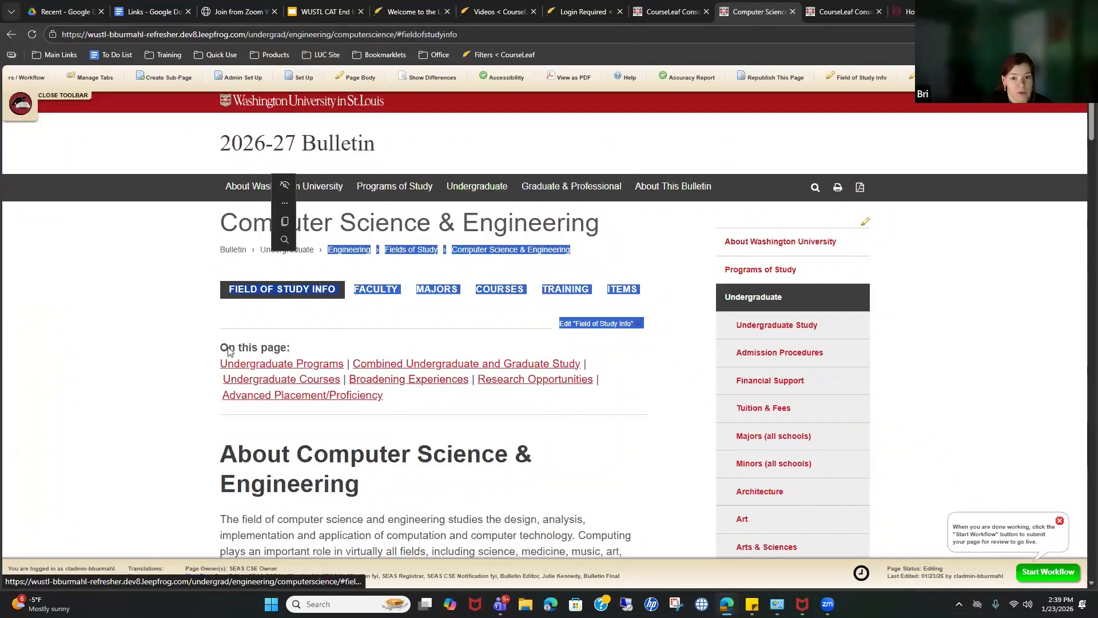
click(359, 322)
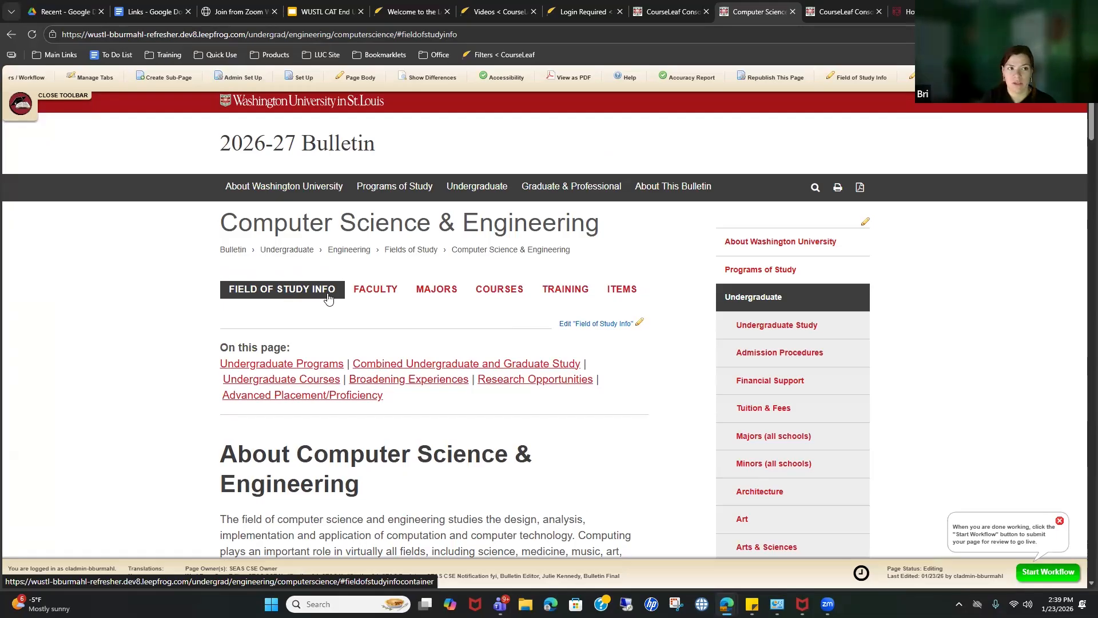
Step: Reopen Manage Tabs and close it without changes to return to the page
click(103, 80)
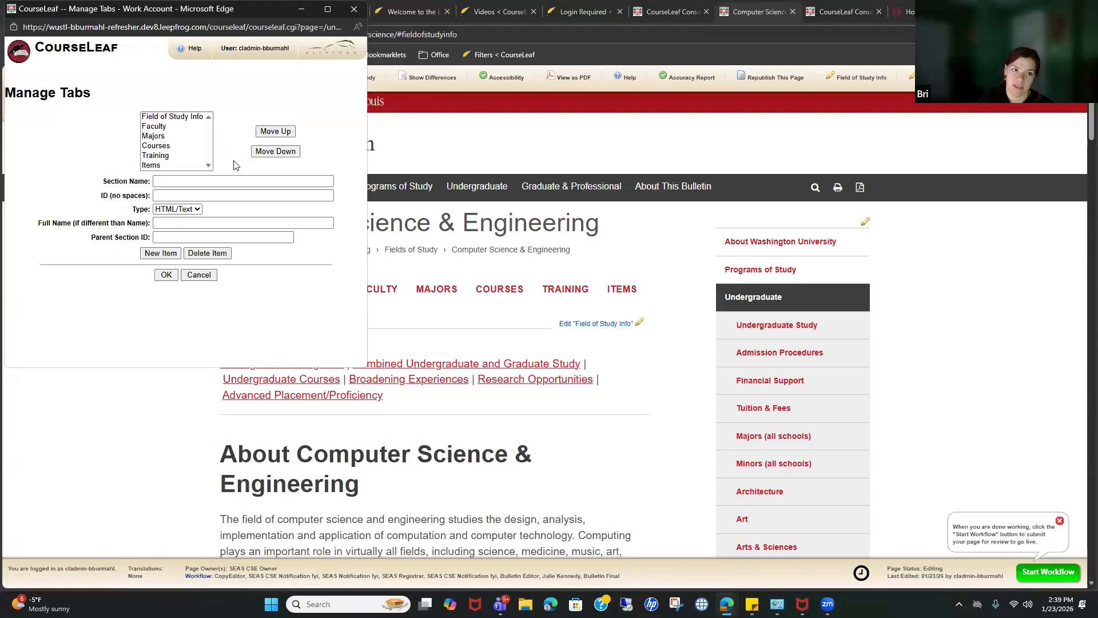
click(357, 8)
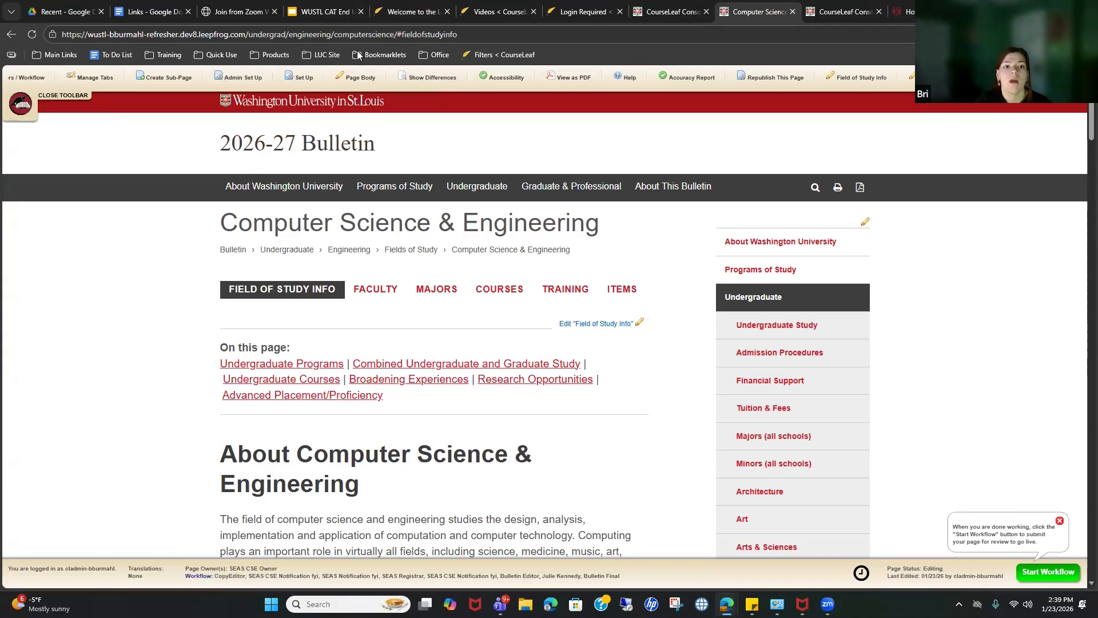
Step: Compare the edited page against its previous version with Show Differences
click(427, 85)
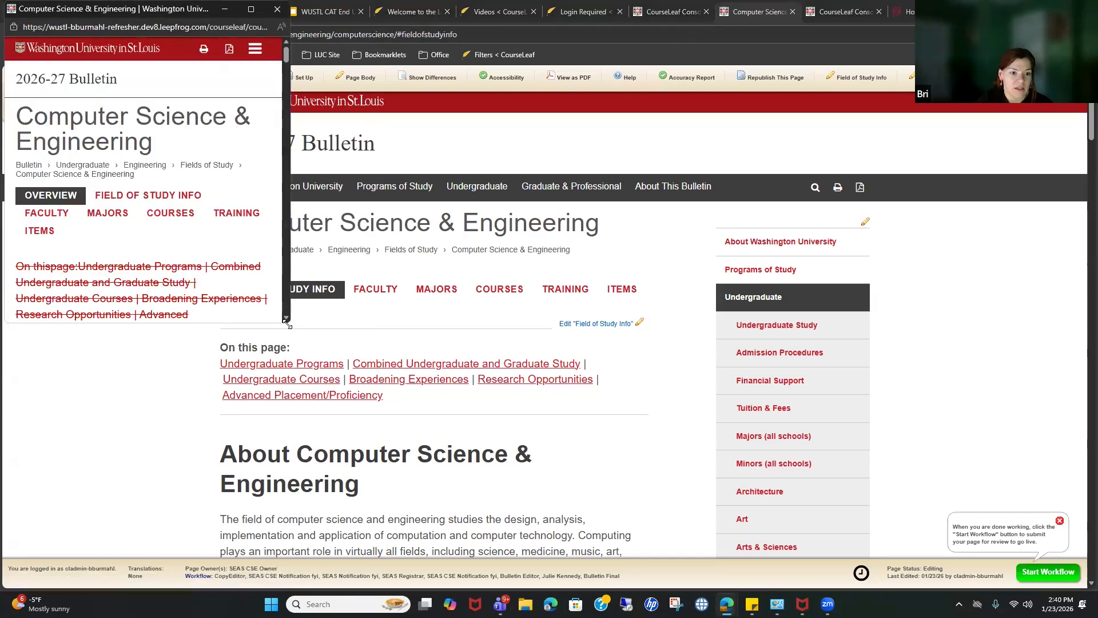
scroll(294, 325, down, 8)
scroll(294, 326, down, 15)
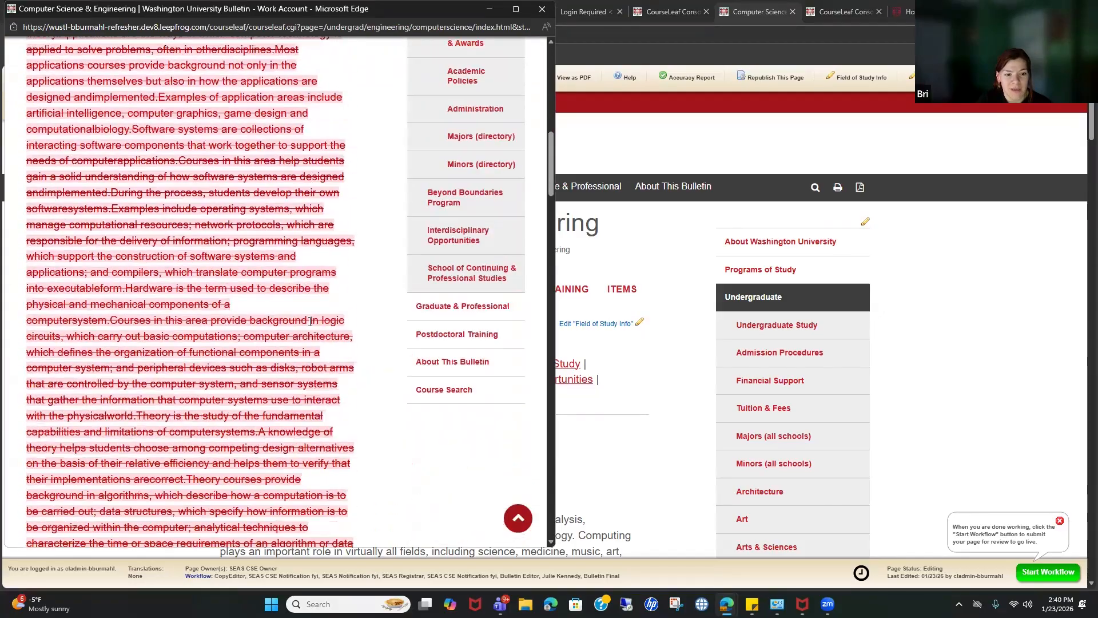
scroll(372, 294, down, 20)
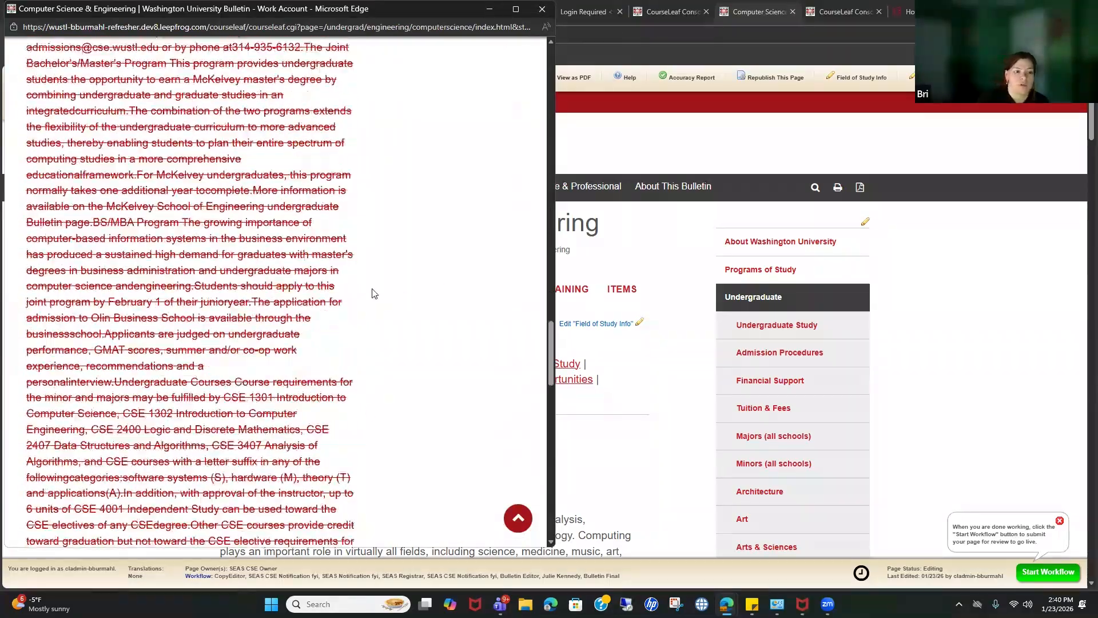
scroll(361, 288, up, 7)
scroll(361, 287, up, 15)
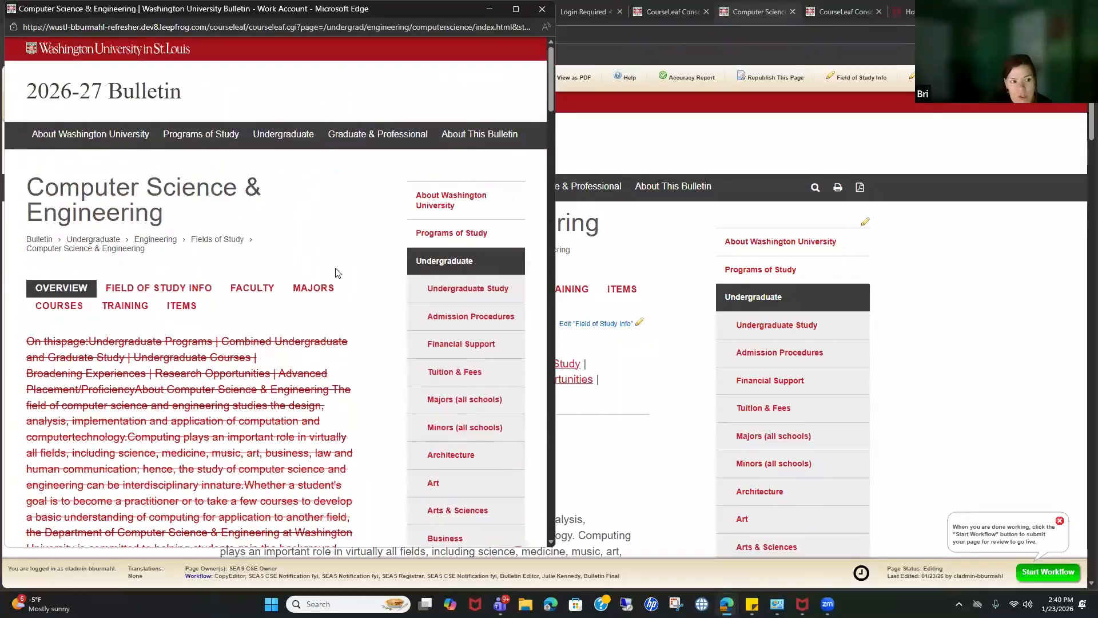
scroll(337, 276, down, 20)
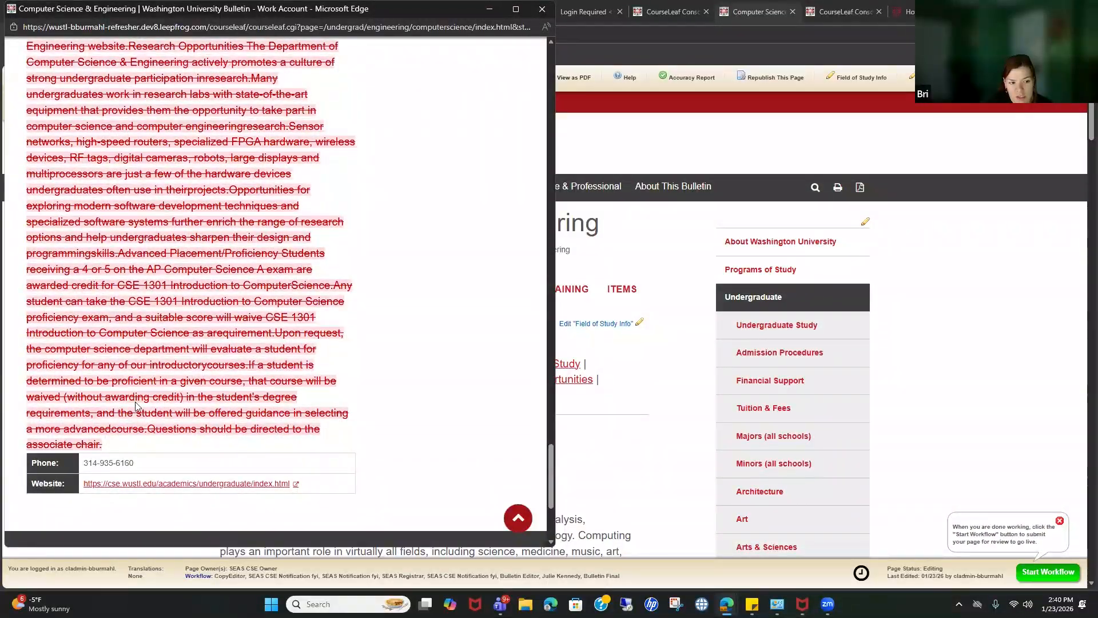
scroll(166, 429, up, 20)
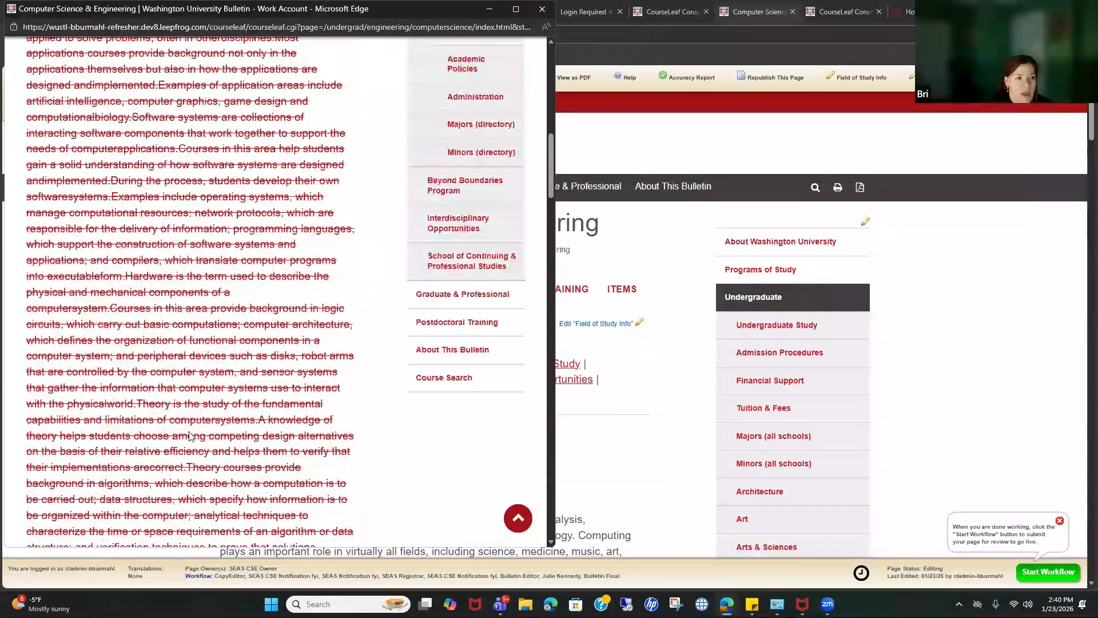
Step: Review the Field of Study Info, Faculty and Majors tabs in the differences preview
click(160, 287)
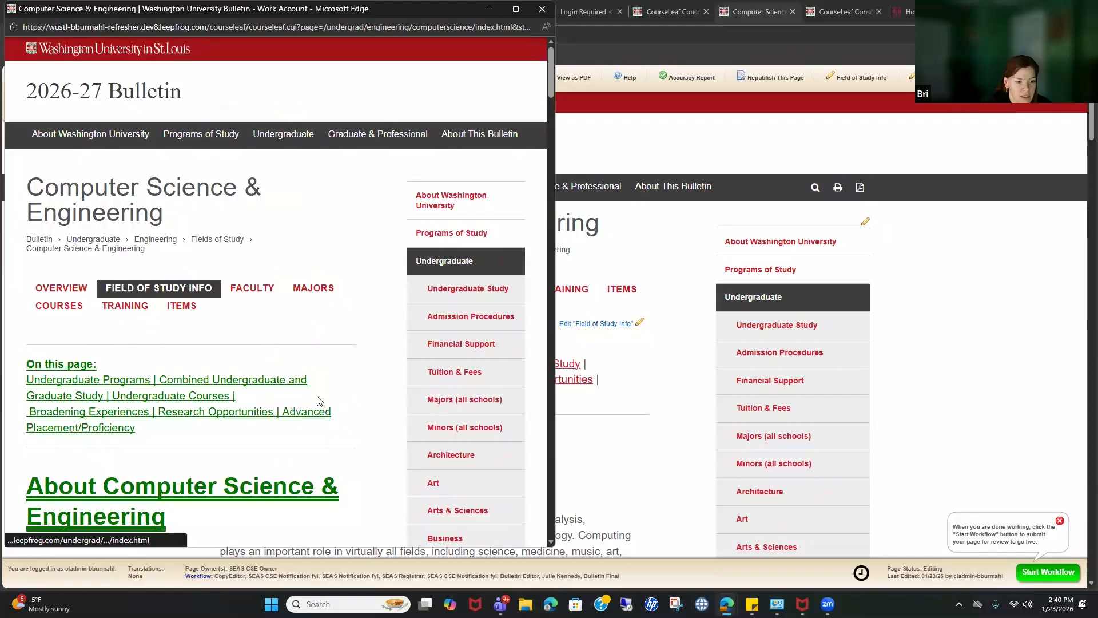
scroll(320, 401, down, 4)
scroll(222, 243, down, 12)
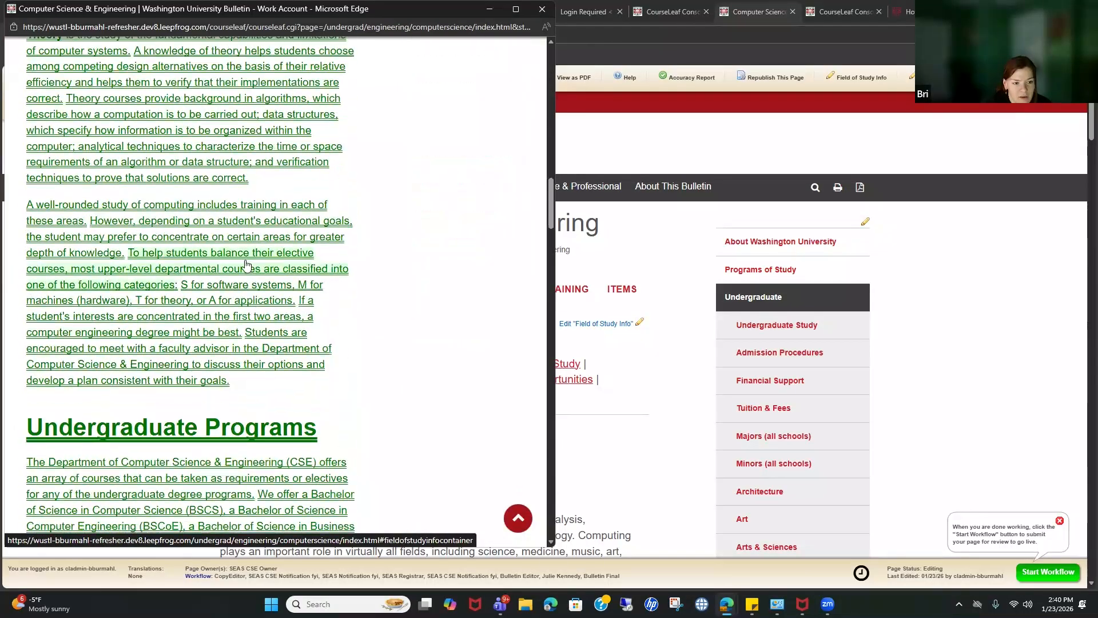
scroll(247, 265, down, 10)
scroll(277, 303, up, 16)
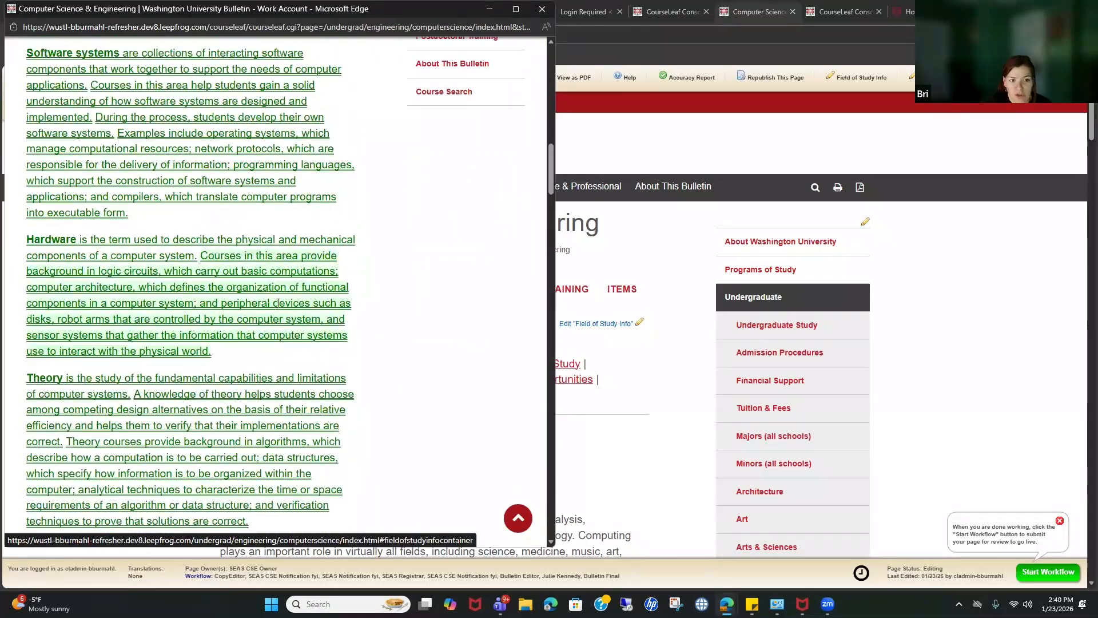
scroll(277, 304, up, 15)
click(252, 288)
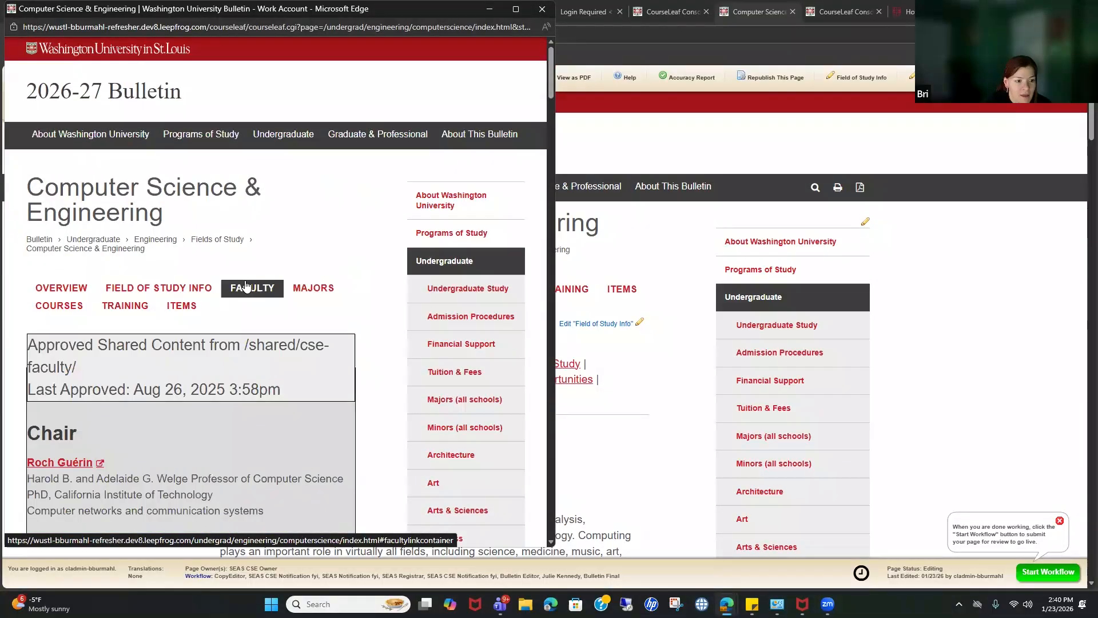
click(313, 288)
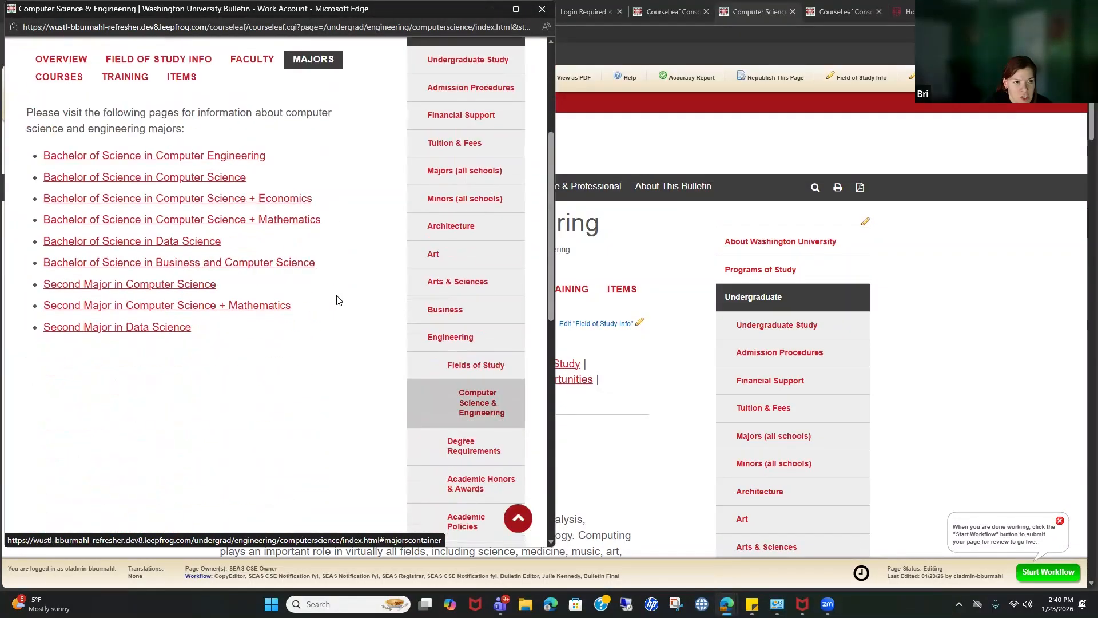
scroll(340, 300, up, 1)
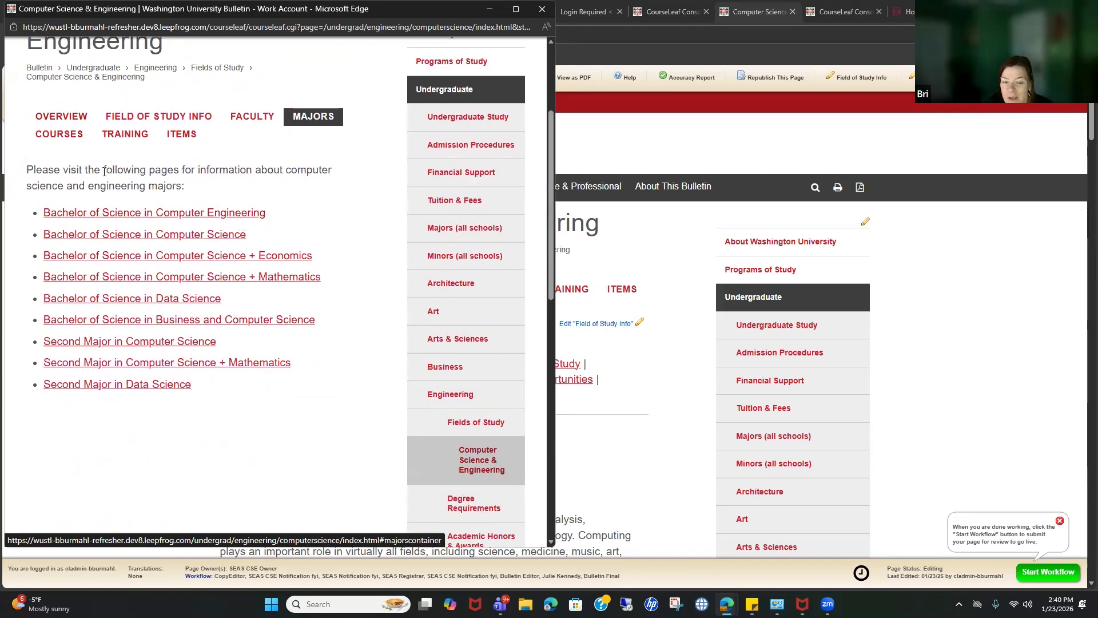
scroll(179, 151, down, 2)
scroll(166, 183, up, 4)
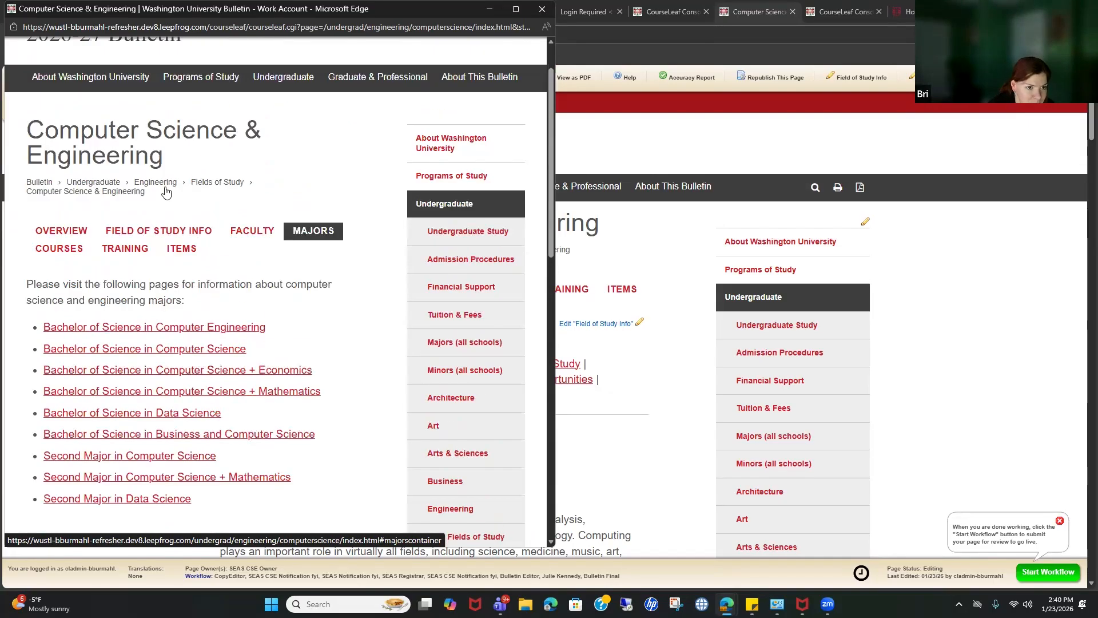
Step: Review the Training, Items and Courses tabs, close the preview, and run the Accessibility report
click(126, 250)
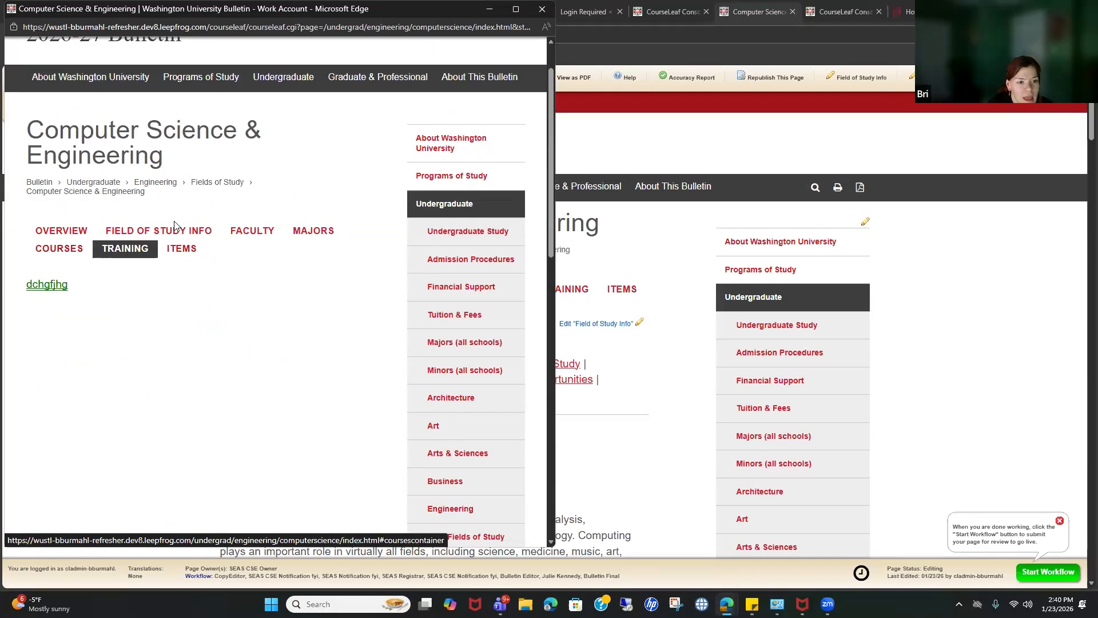
click(181, 251)
scroll(255, 296, down, 10)
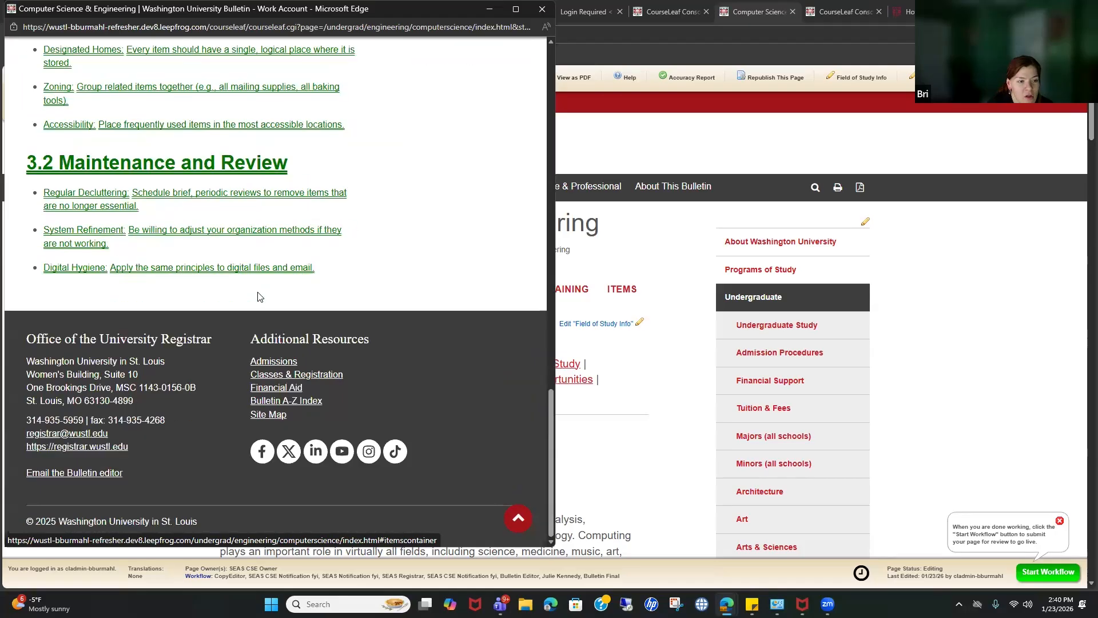
scroll(256, 294, up, 12)
click(80, 307)
scroll(327, 339, down, 10)
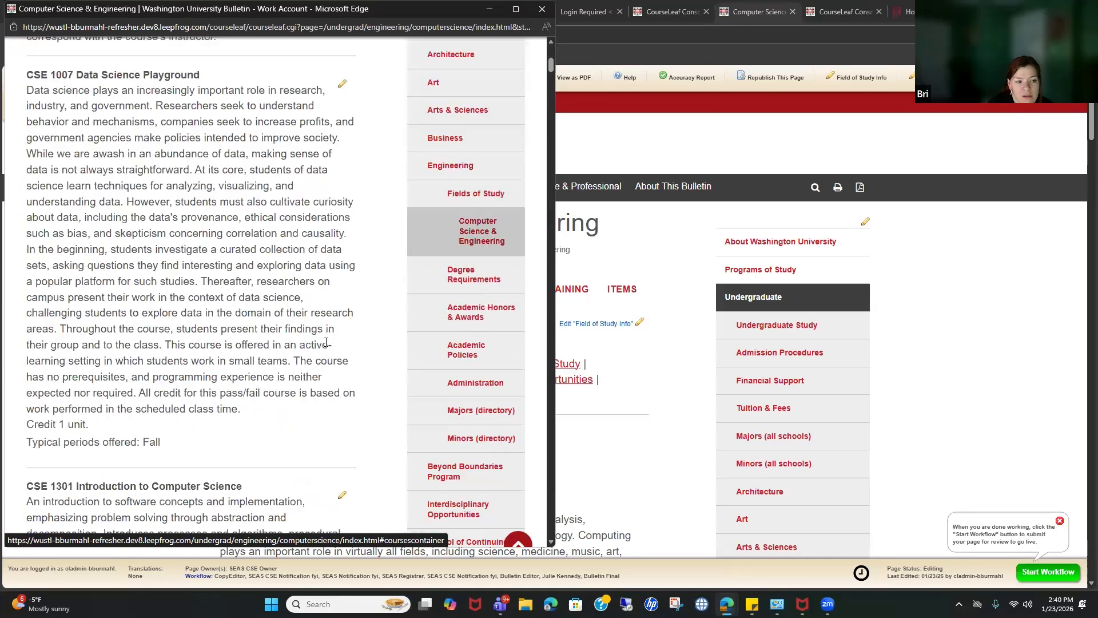
scroll(326, 339, up, 3)
scroll(326, 339, up, 8)
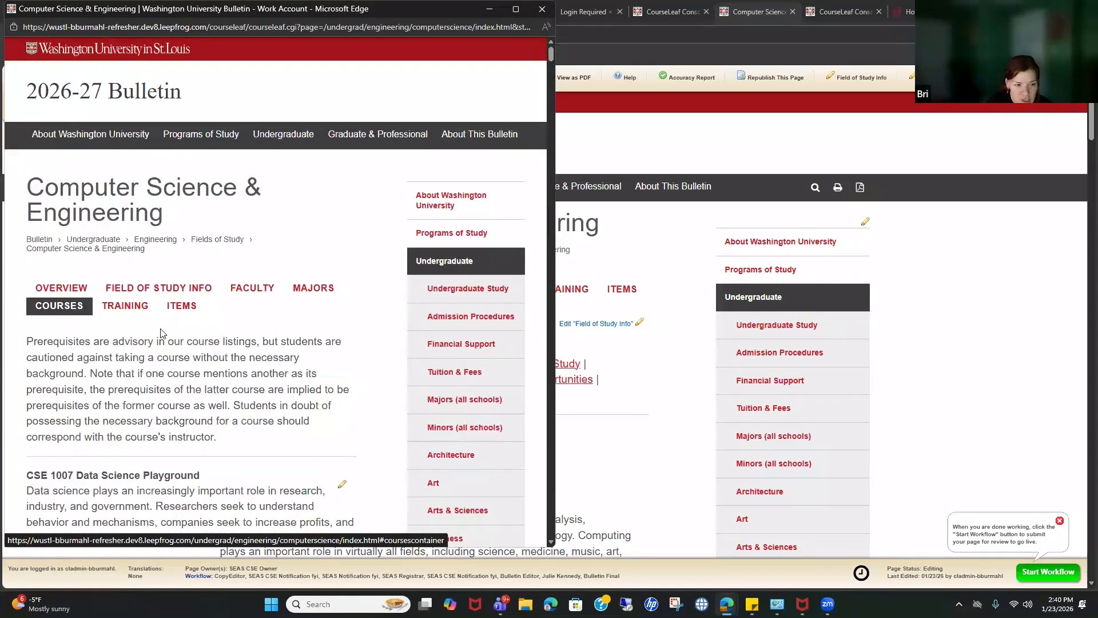
click(142, 313)
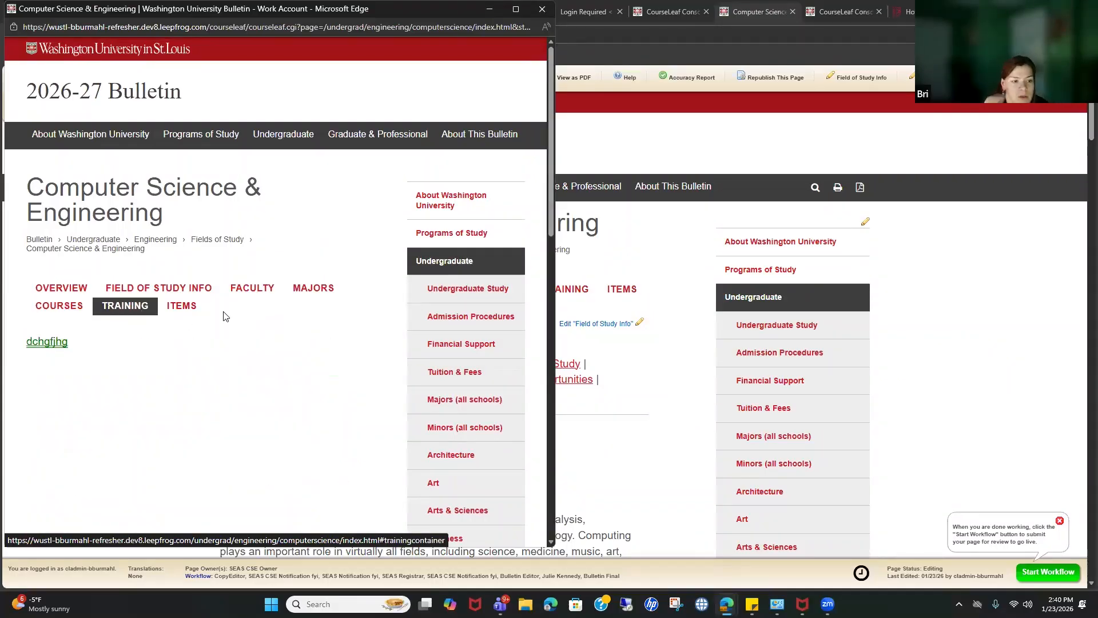
click(181, 307)
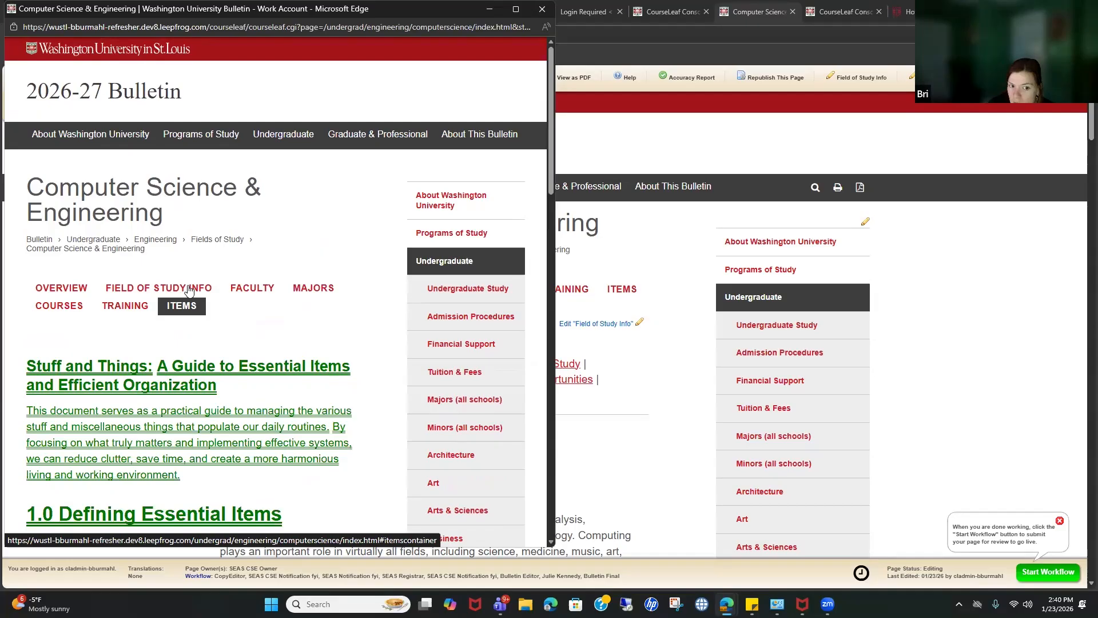
click(145, 307)
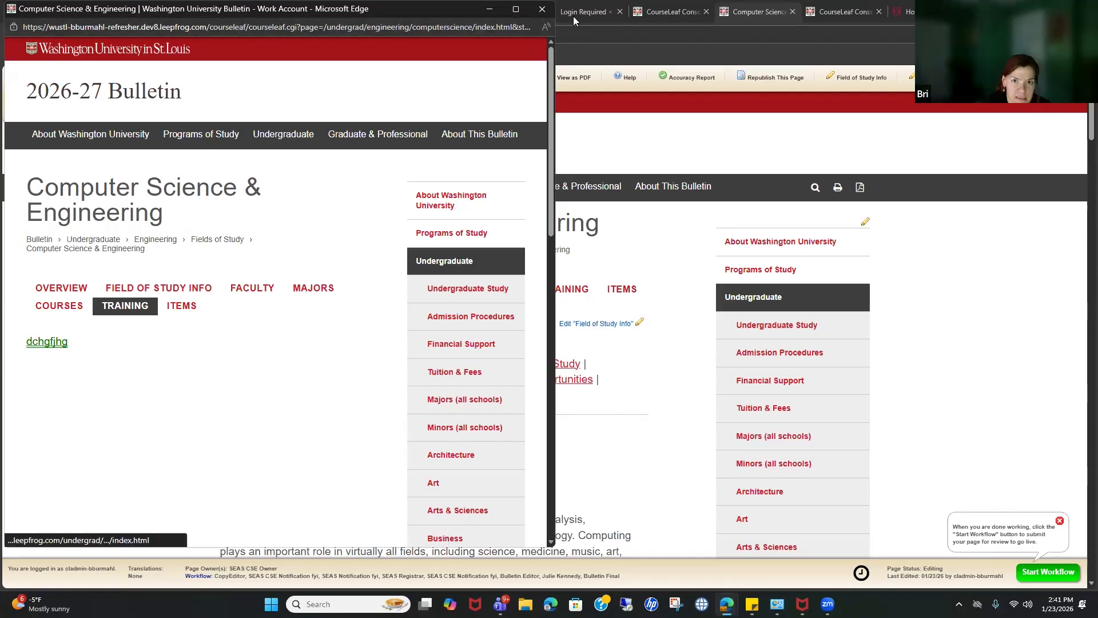
click(543, 9)
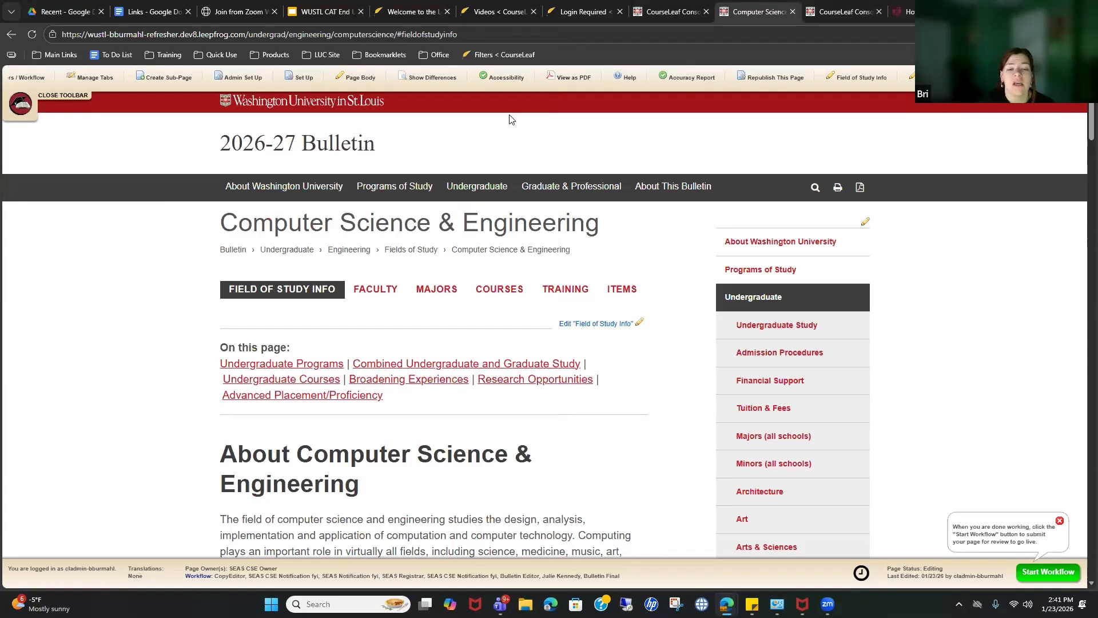
click(511, 83)
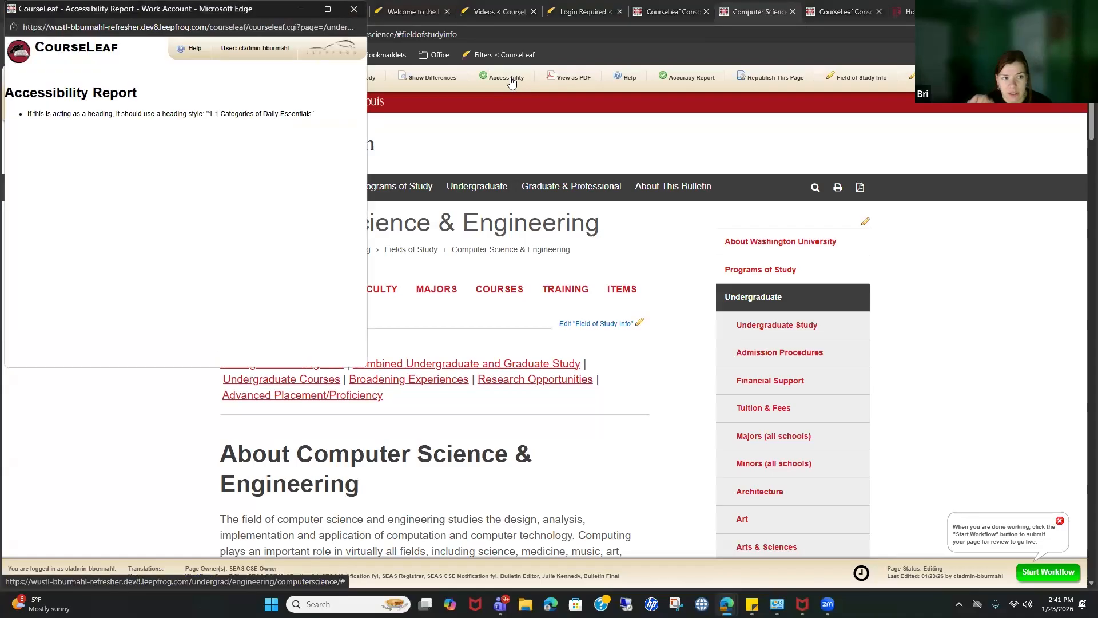
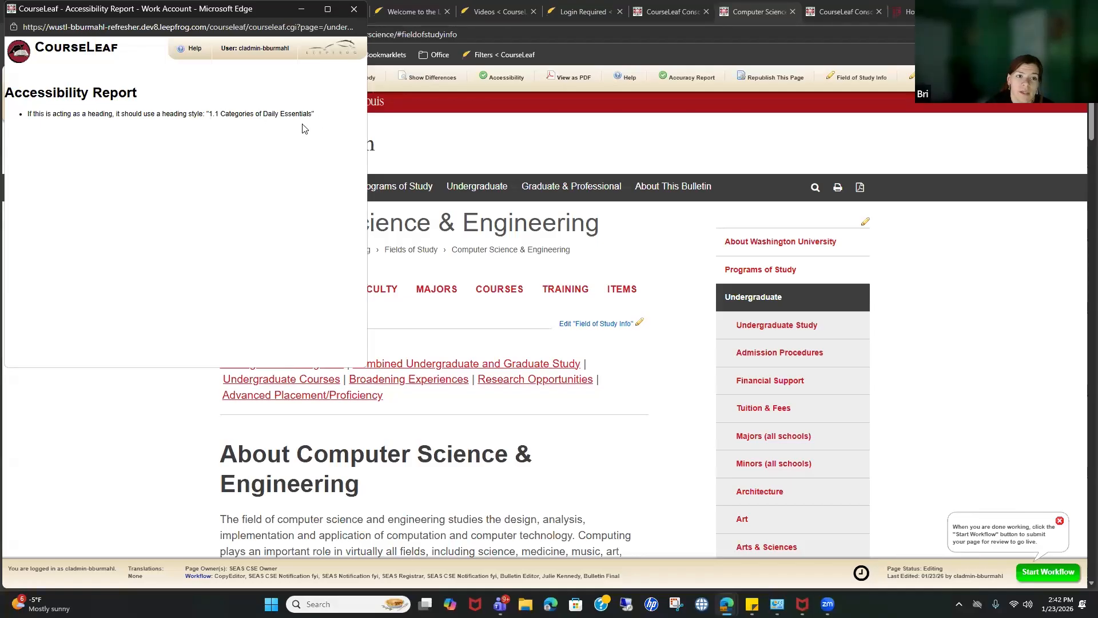
Step: Close the accessibility report and bring up the Items tab content
click(351, 8)
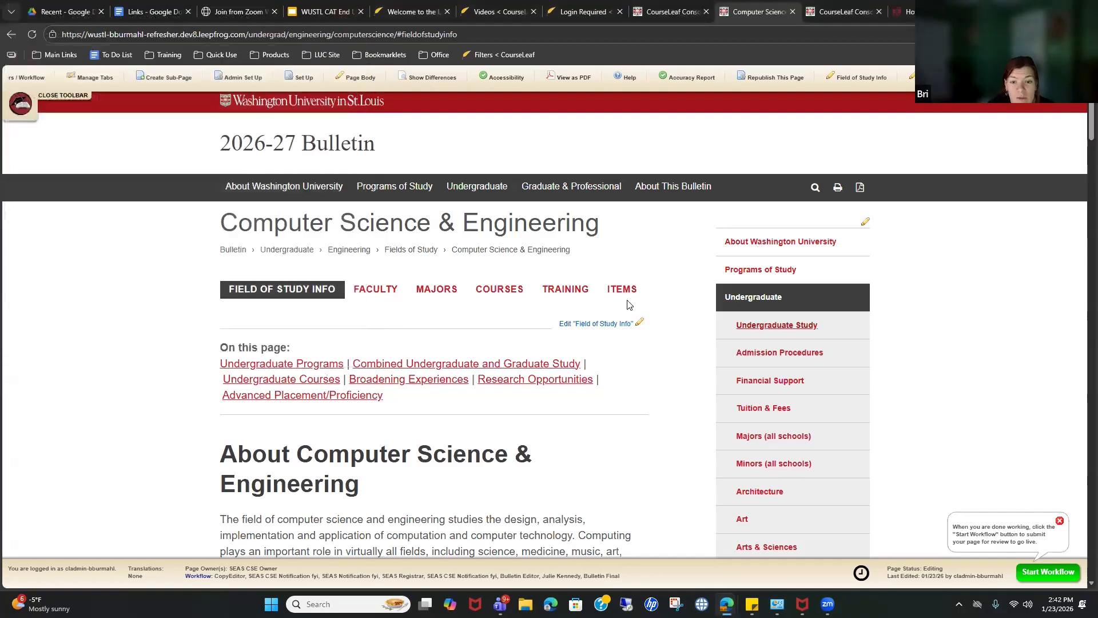
click(624, 290)
scroll(420, 373, down, 5)
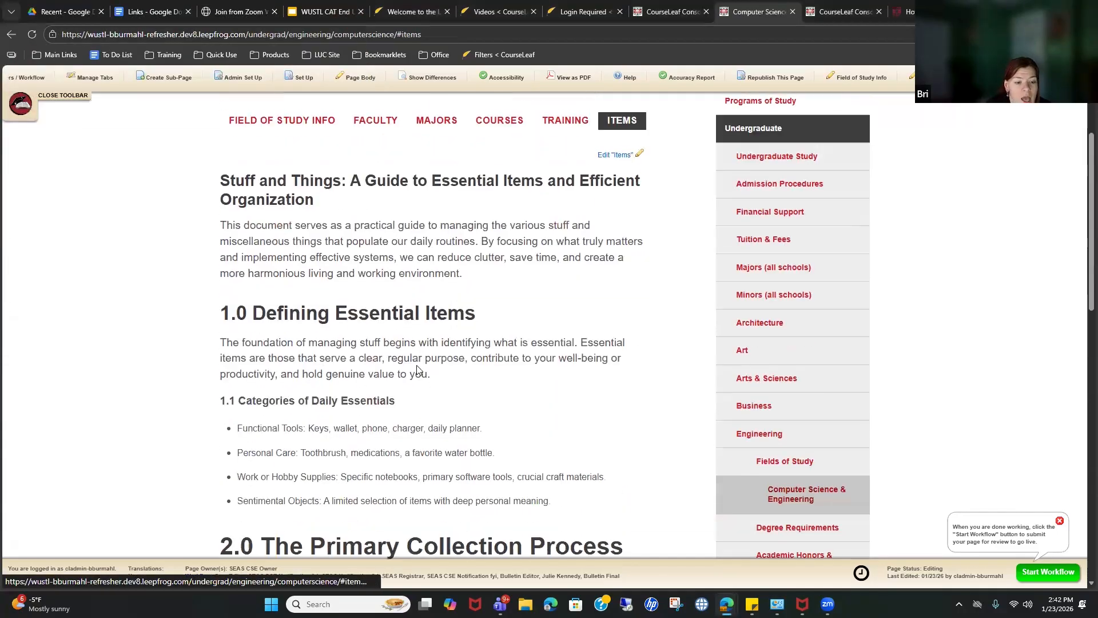
scroll(343, 375, up, 4)
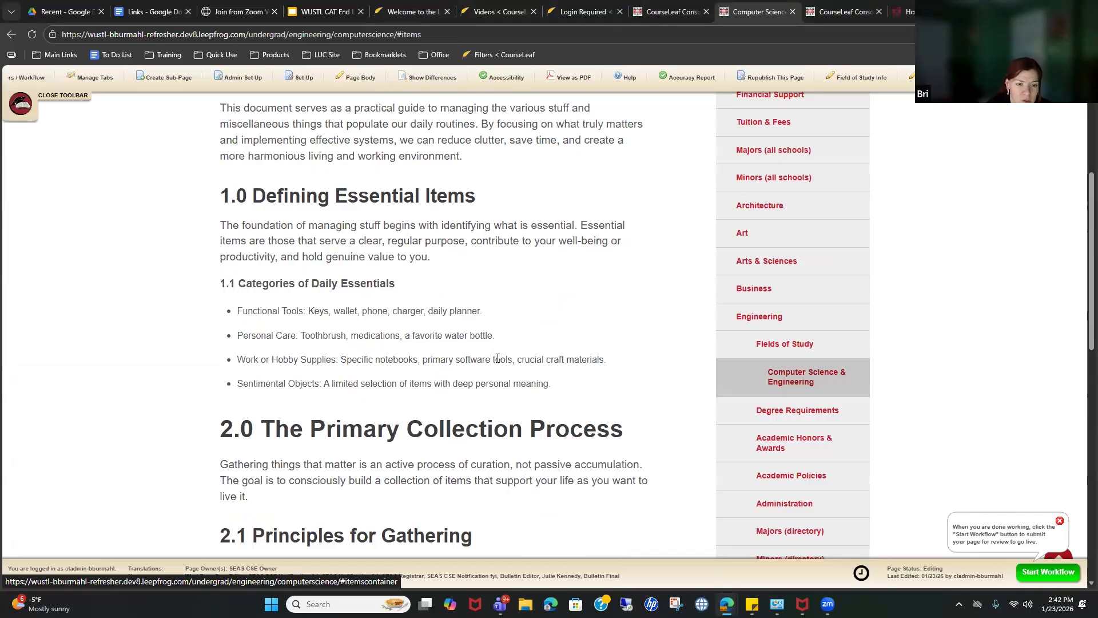
scroll(498, 358, down, 2)
Step: Scroll through the 'Stuff and Things' guide sections to review them
scroll(261, 208, up, 4)
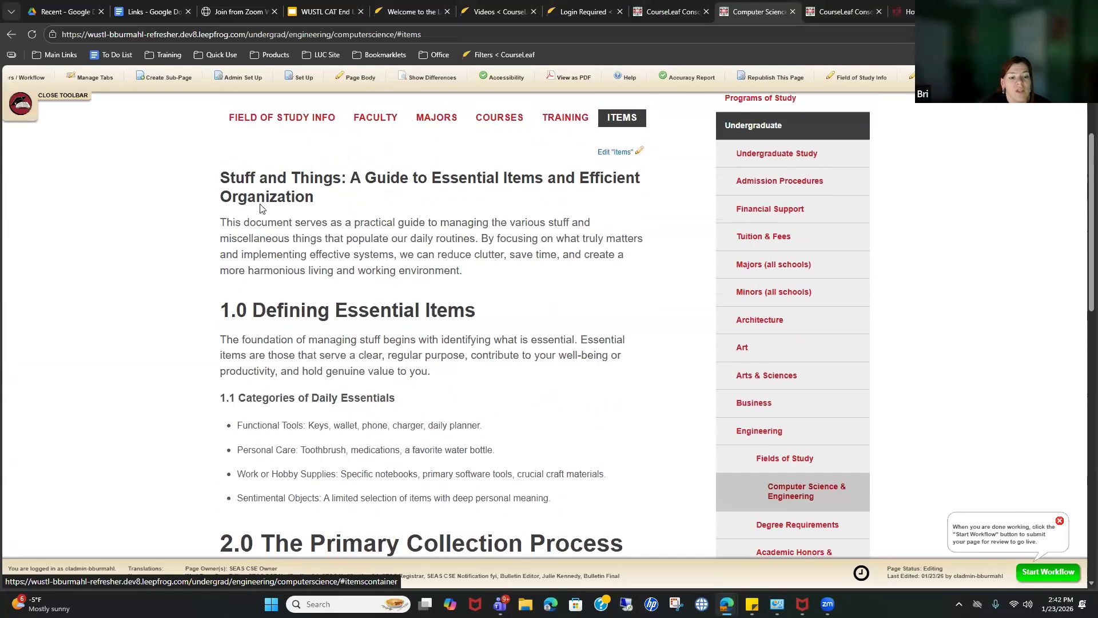
scroll(373, 361, down, 9)
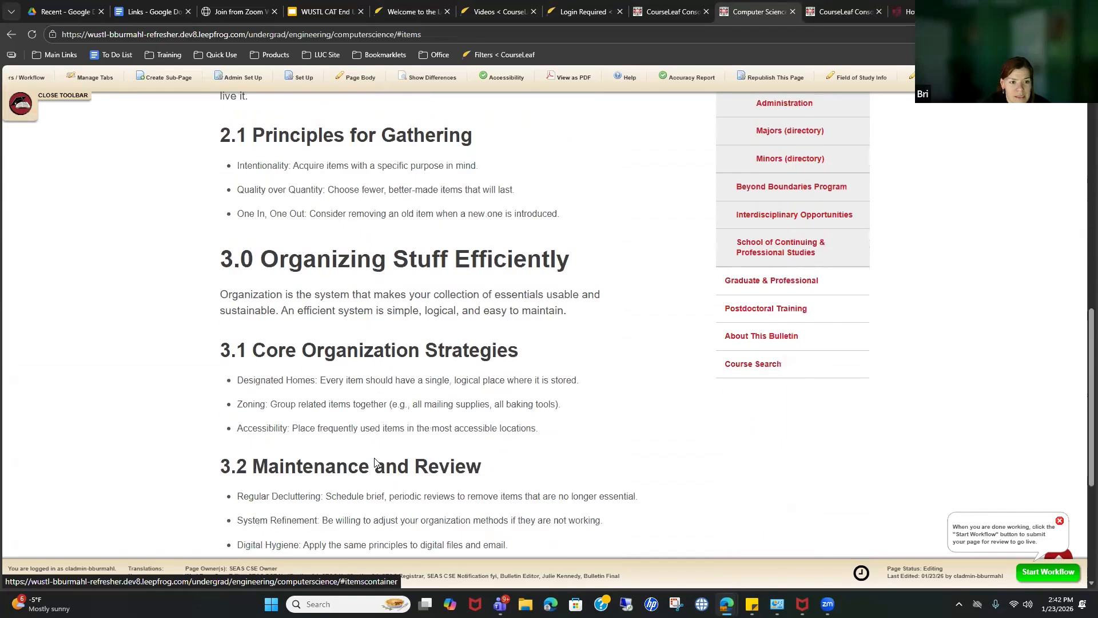
scroll(374, 460, down, 3)
scroll(369, 459, up, 3)
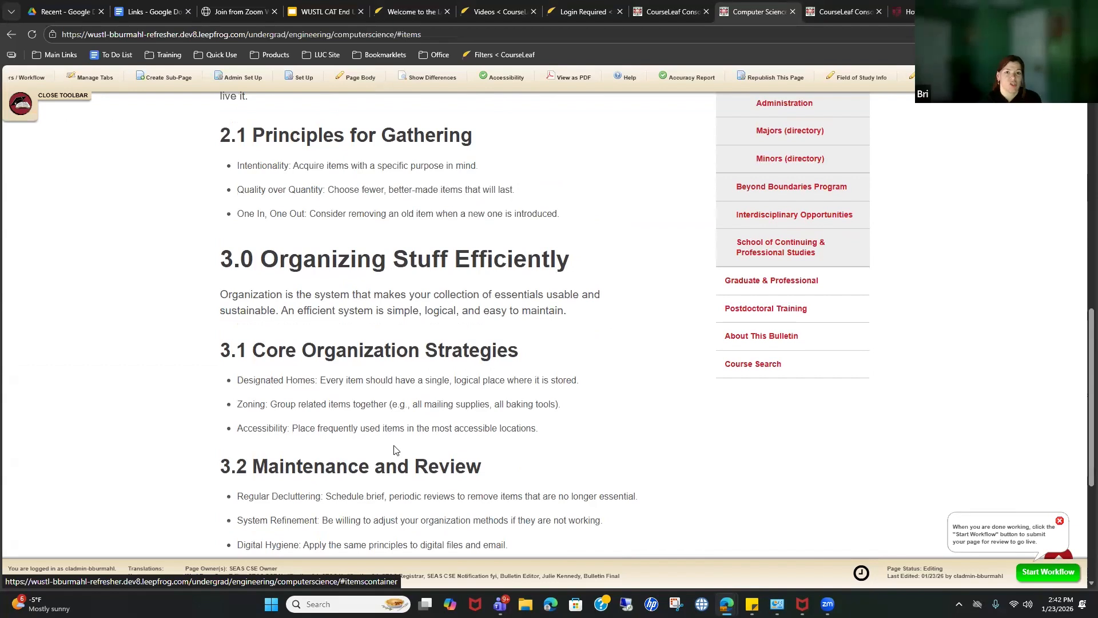
scroll(394, 450, up, 12)
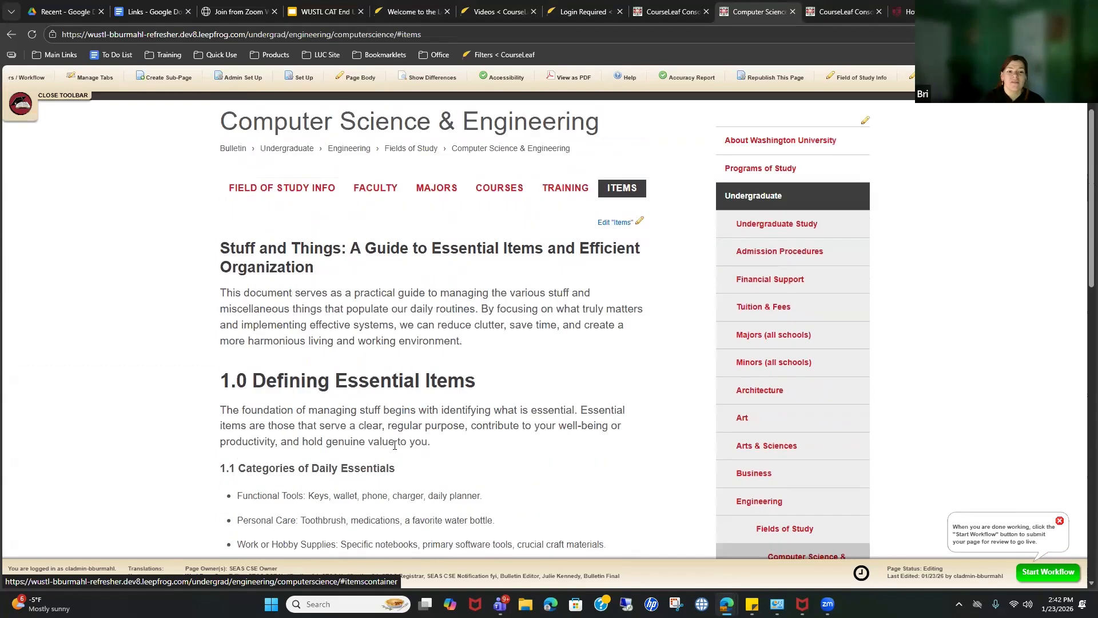
scroll(486, 323, down, 5)
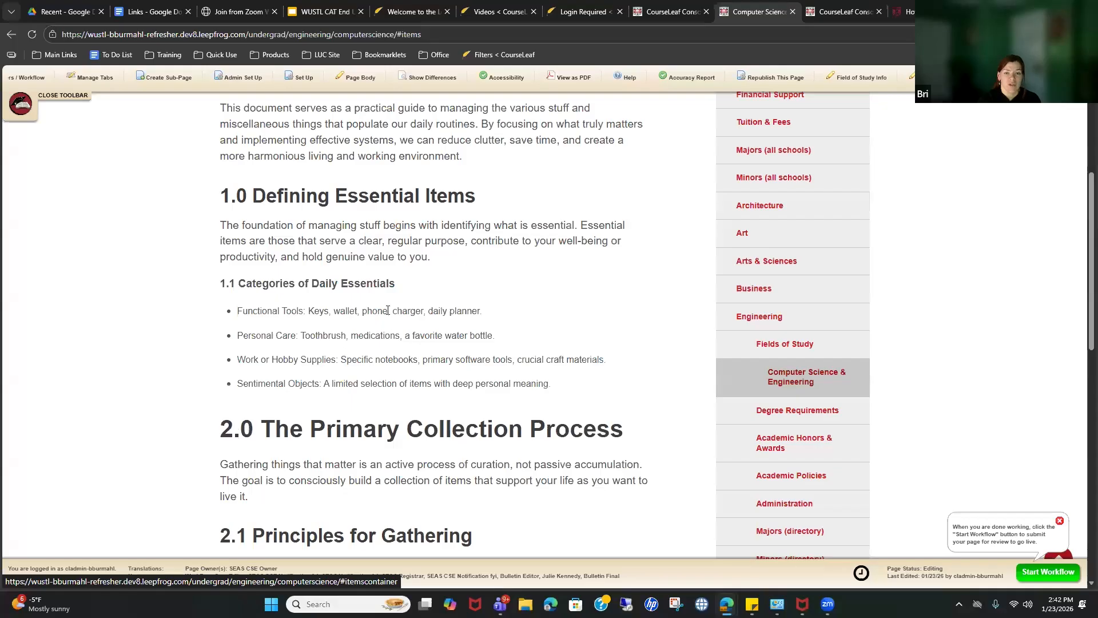
scroll(369, 363, up, 4)
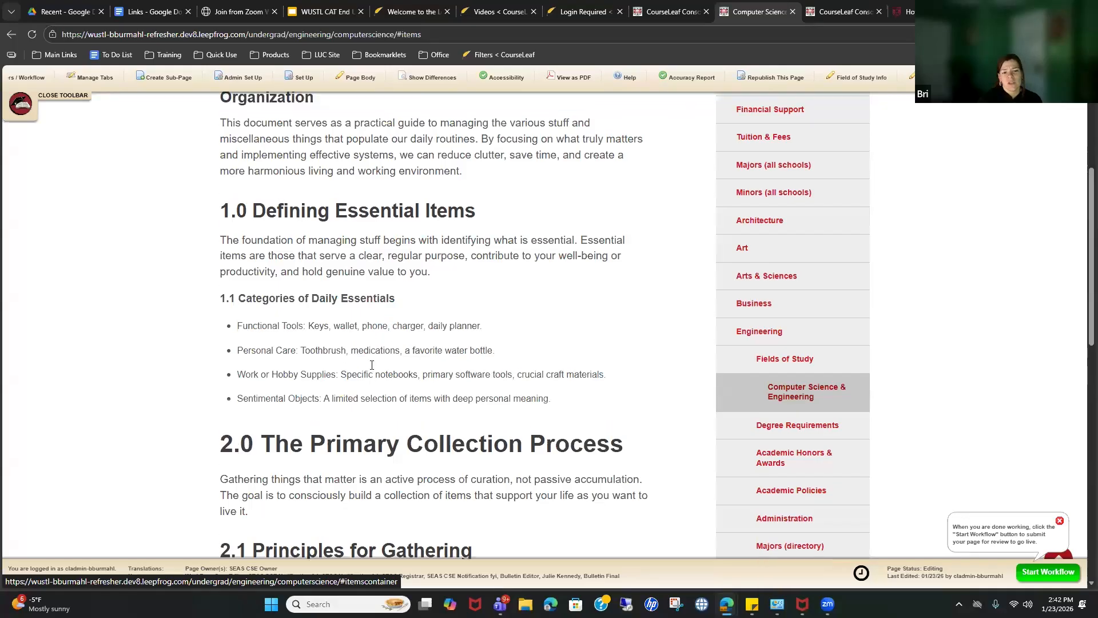
scroll(372, 368, down, 4)
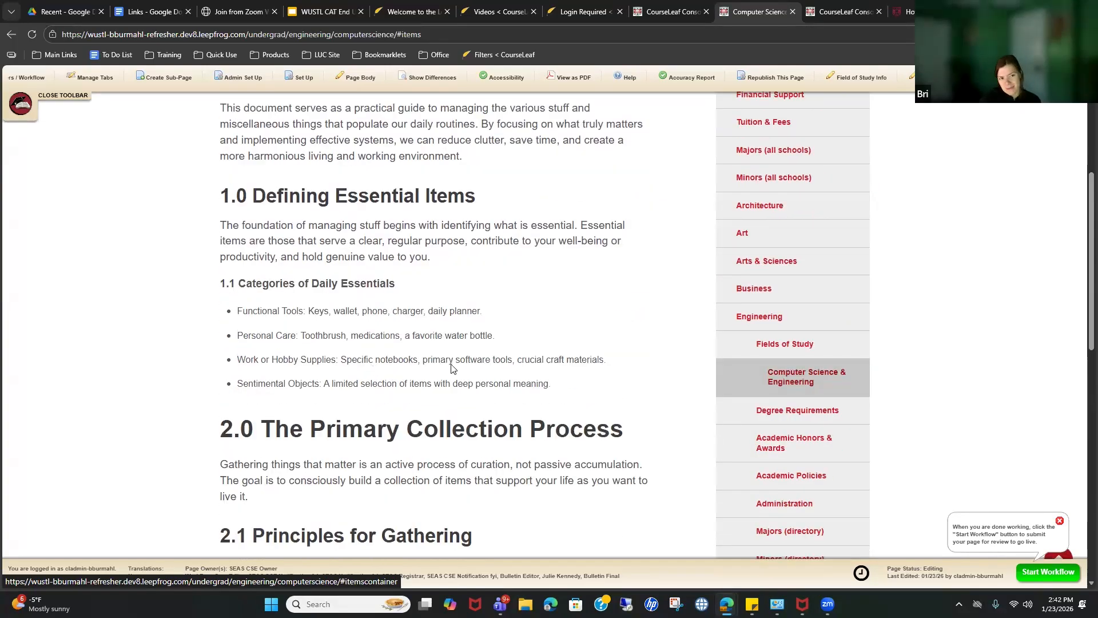
scroll(298, 364, down, 3)
scroll(312, 275, up, 4)
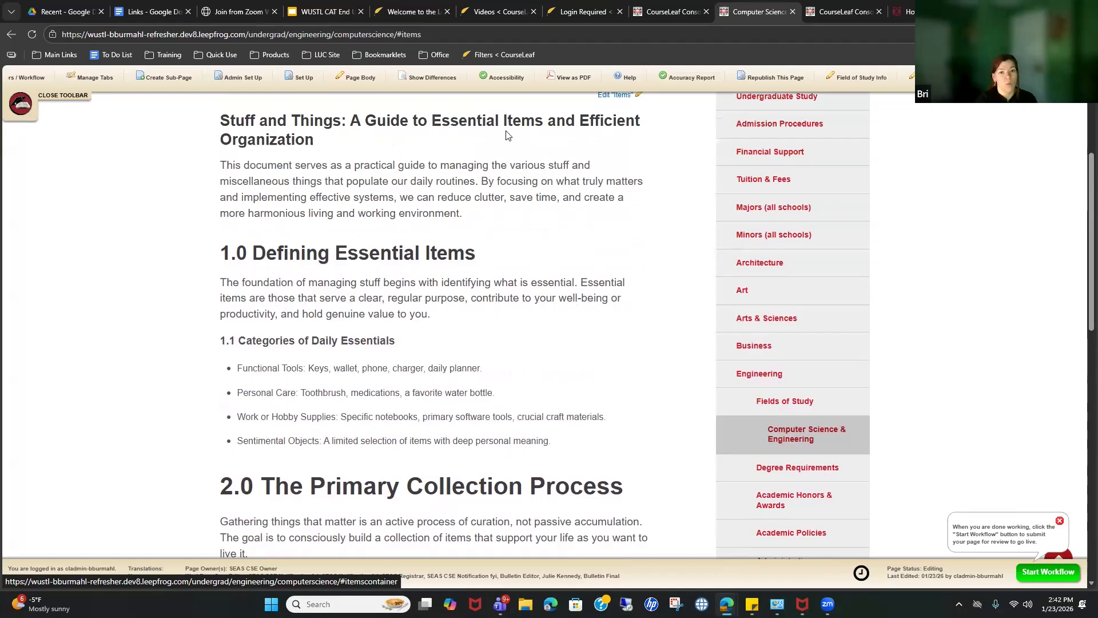
Step: Generate a PDF draft of the Computer Science & Engineering page and maximize it
click(584, 81)
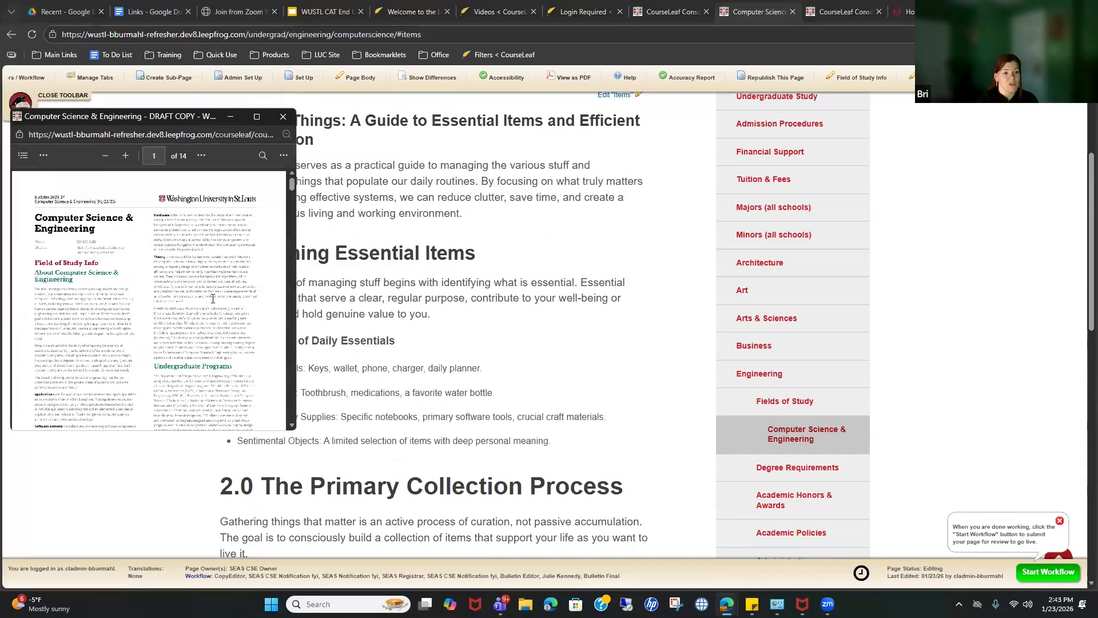
scroll(189, 260, down, 10)
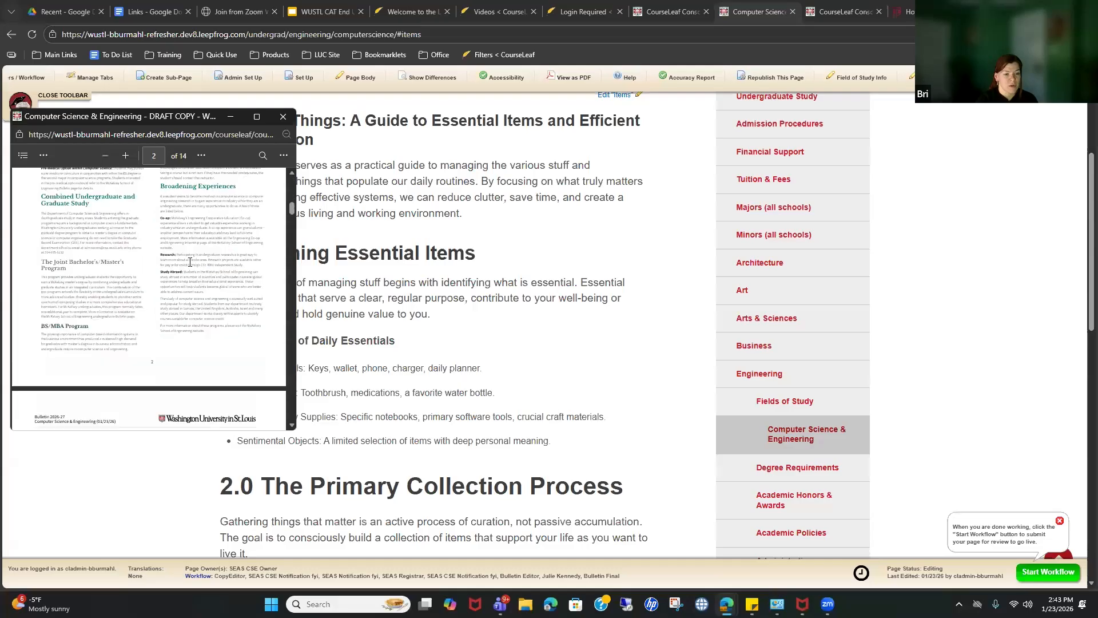
click(257, 117)
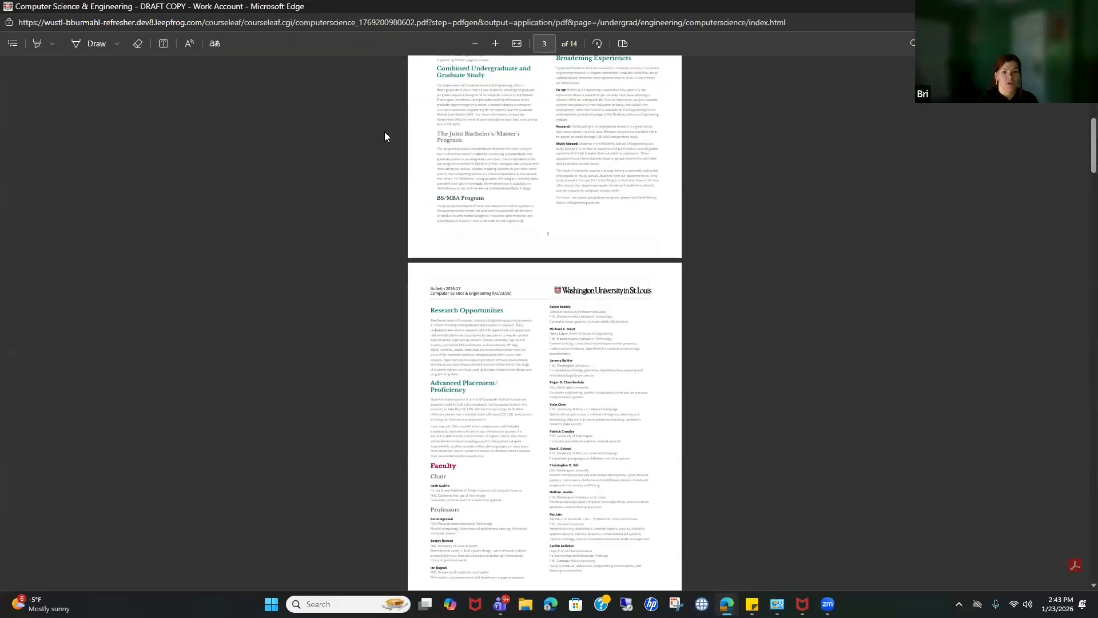
scroll(580, 325, up, 3)
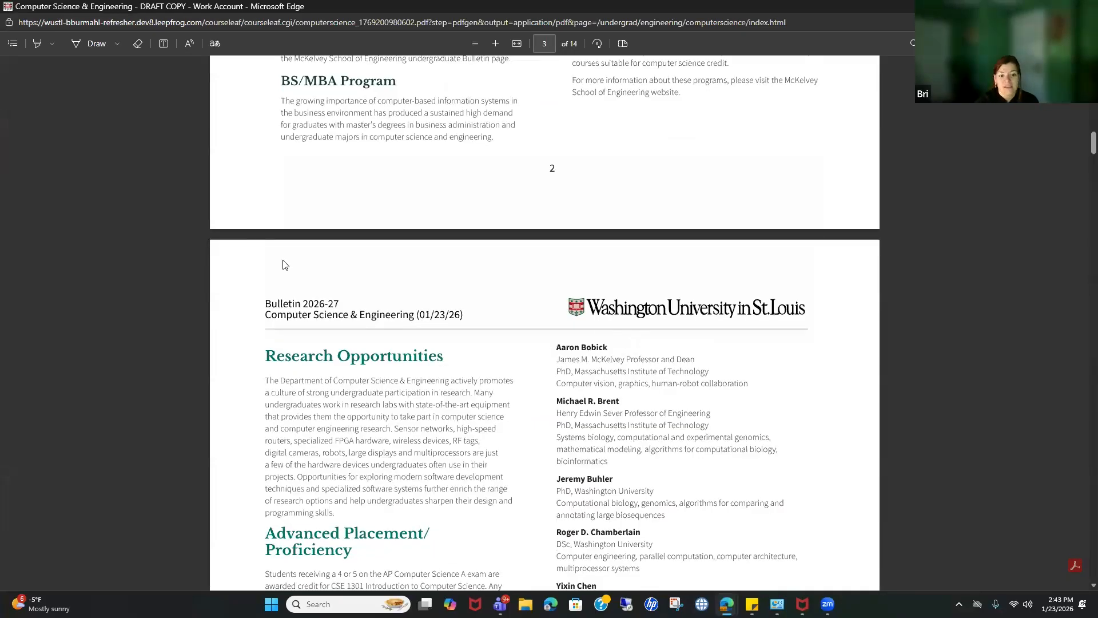
Step: Scroll through the 14-page PDF draft toward the Items guide on page 13
scroll(566, 423, down, 10)
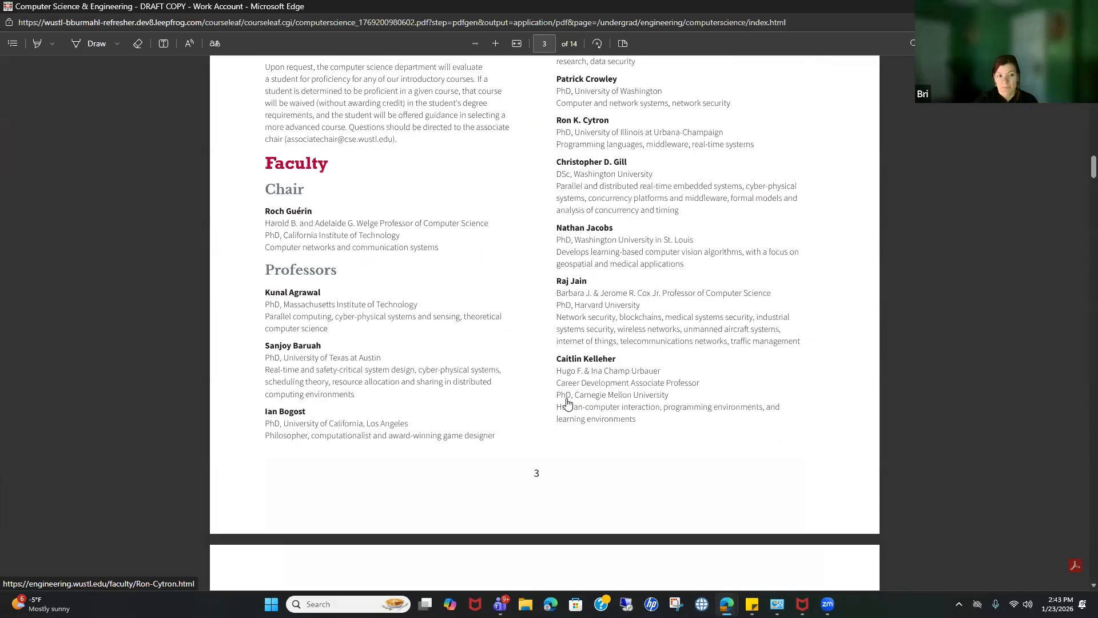
scroll(568, 407, down, 15)
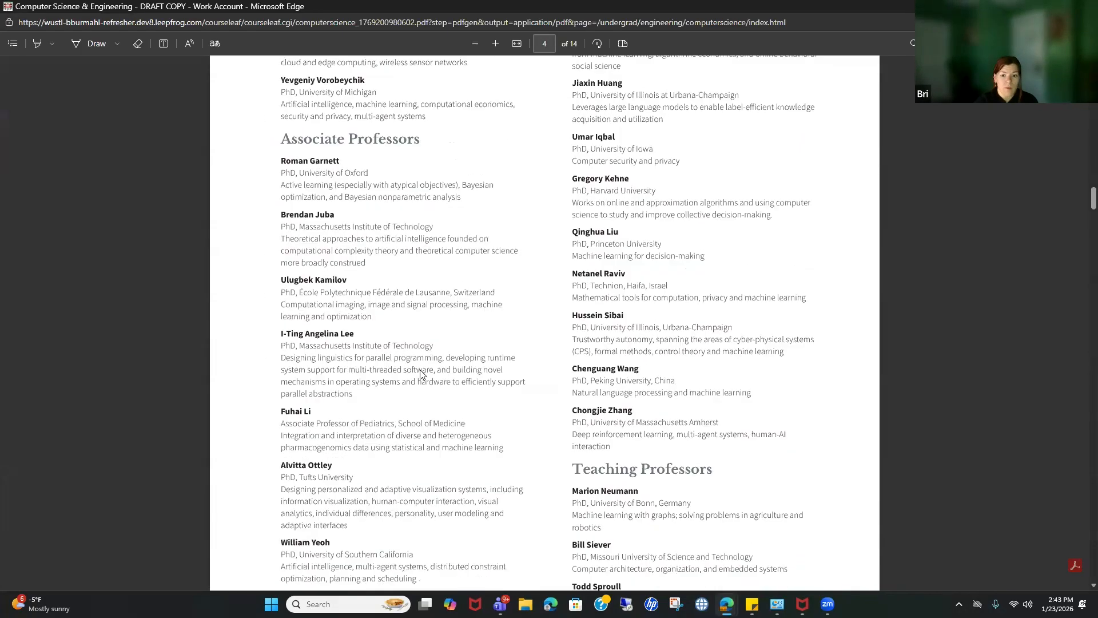
scroll(585, 442, down, 5)
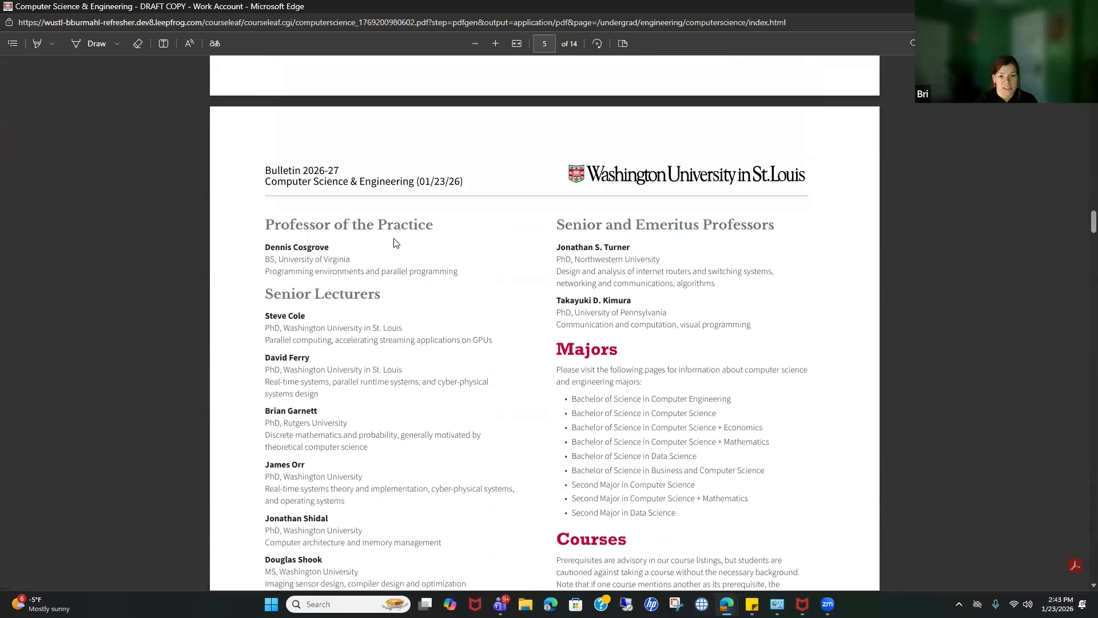
scroll(710, 423, down, 2)
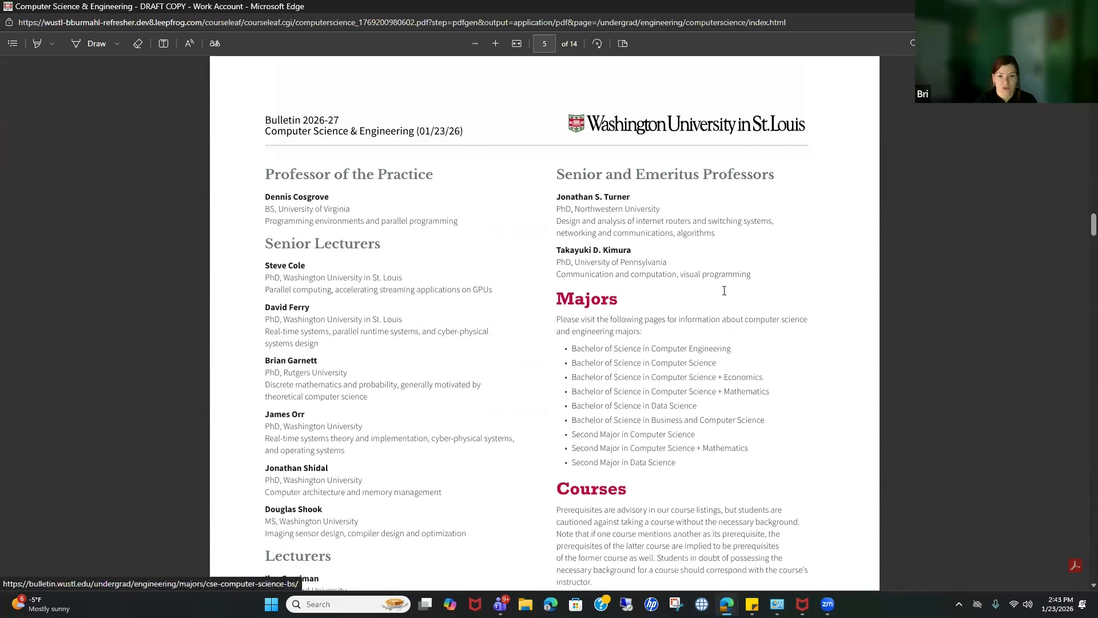
scroll(694, 326, down, 14)
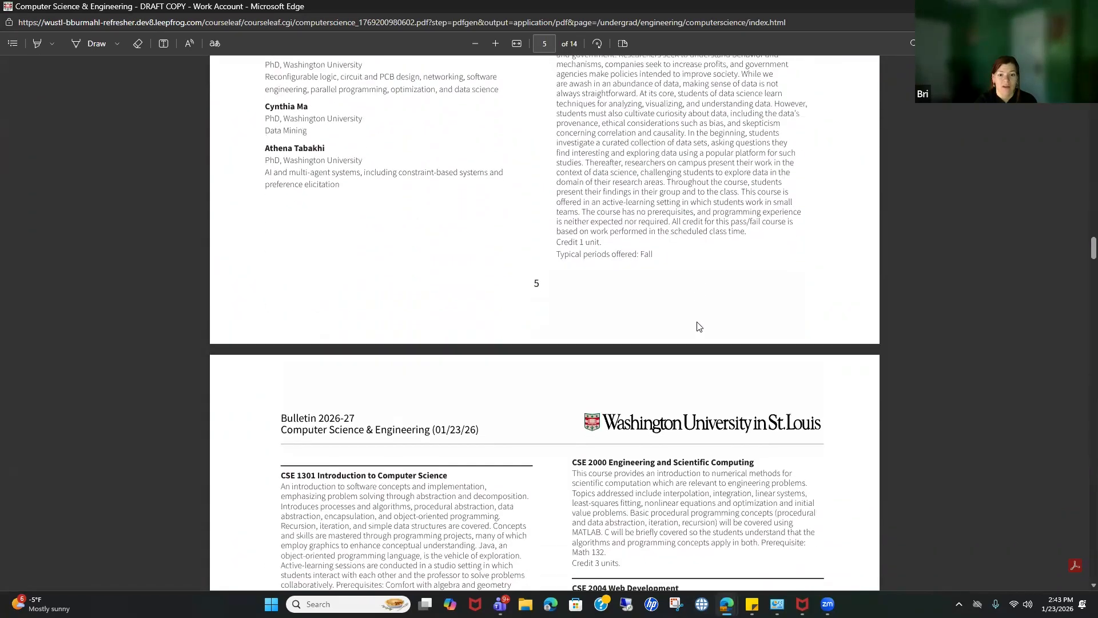
scroll(702, 316, down, 20)
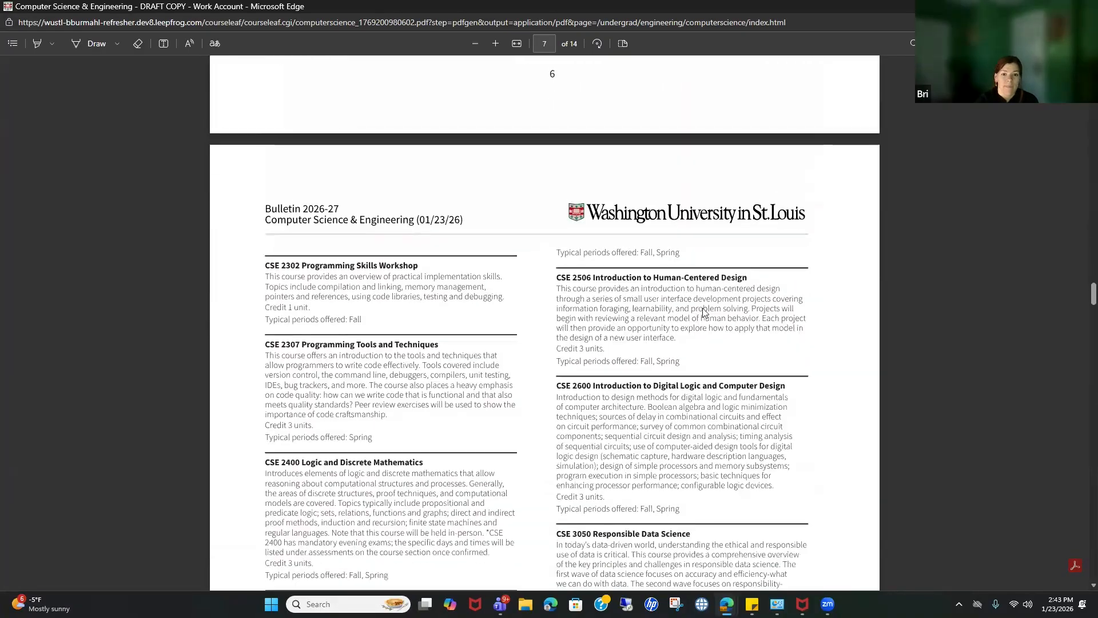
scroll(704, 303, down, 20)
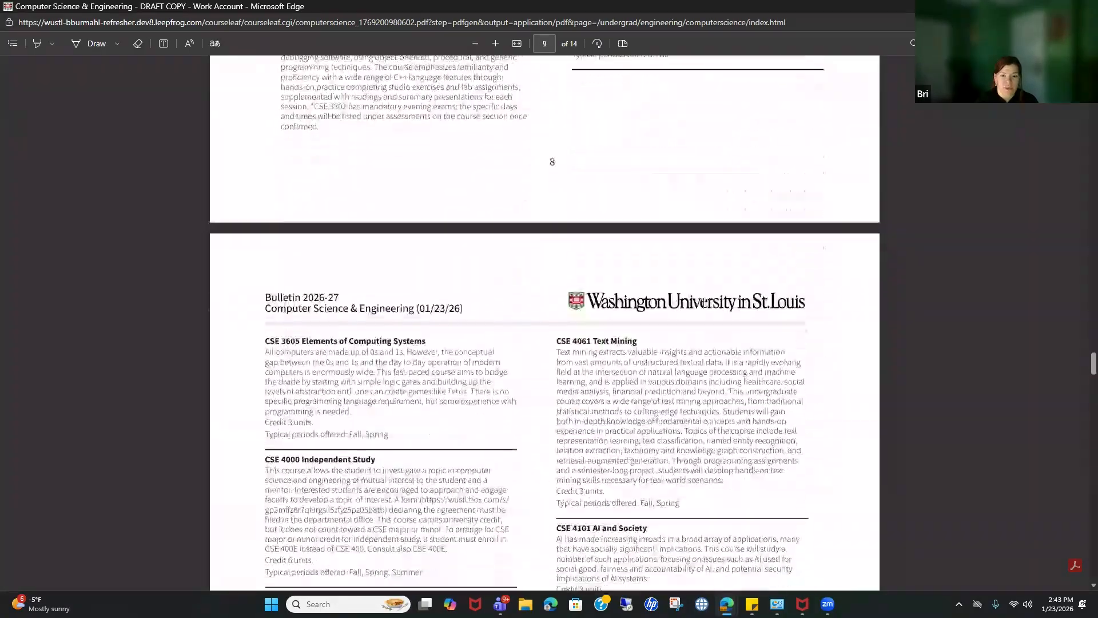
scroll(704, 302, down, 20)
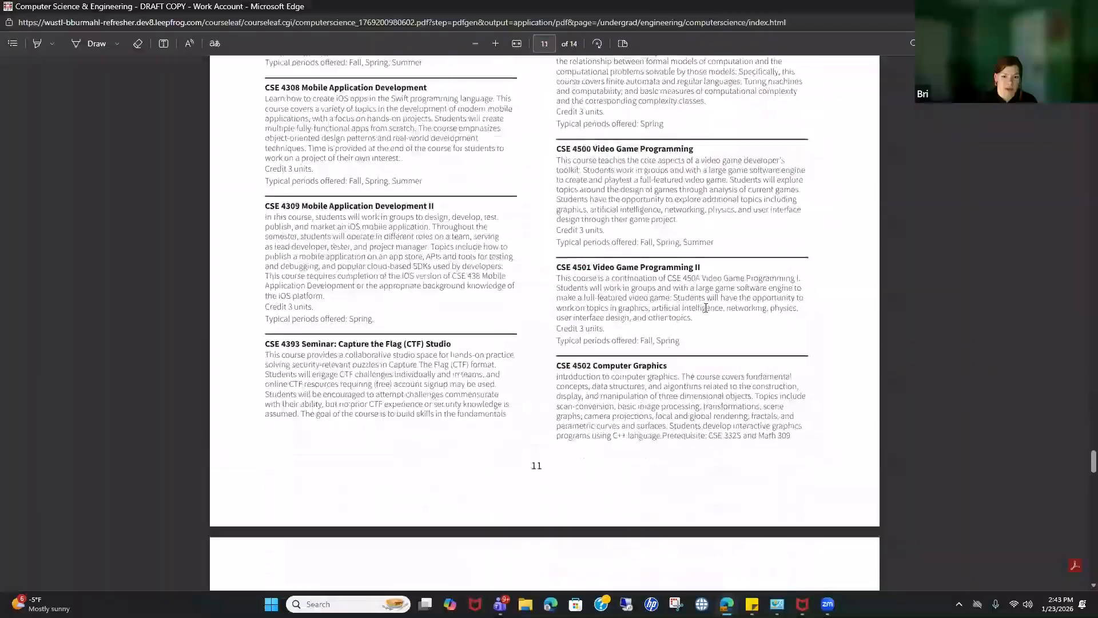
scroll(712, 312, up, 10)
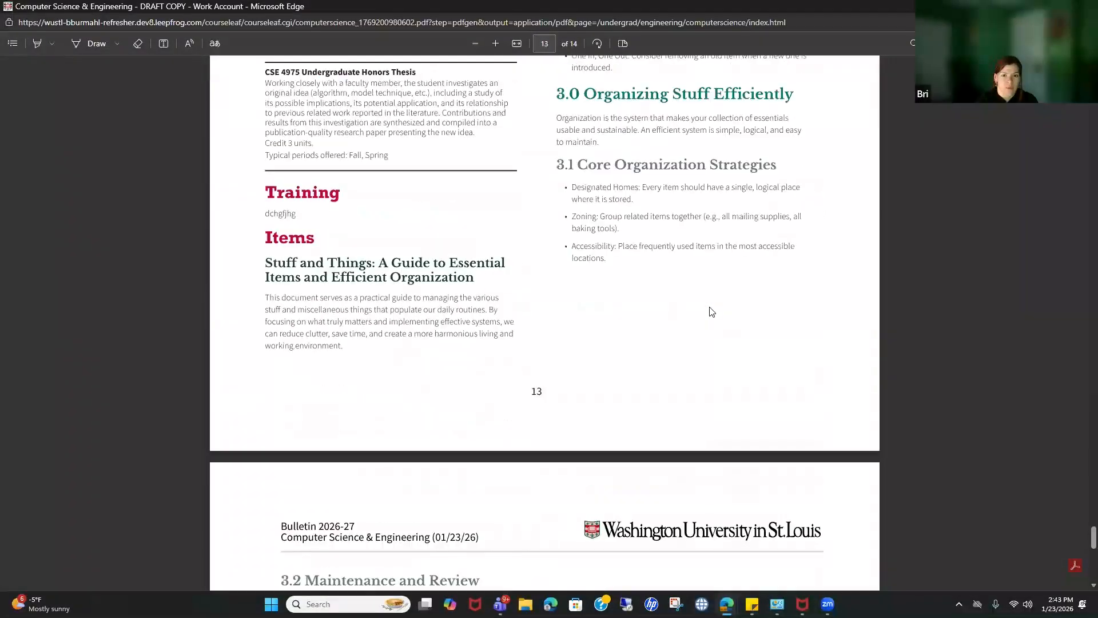
scroll(712, 312, up, 10)
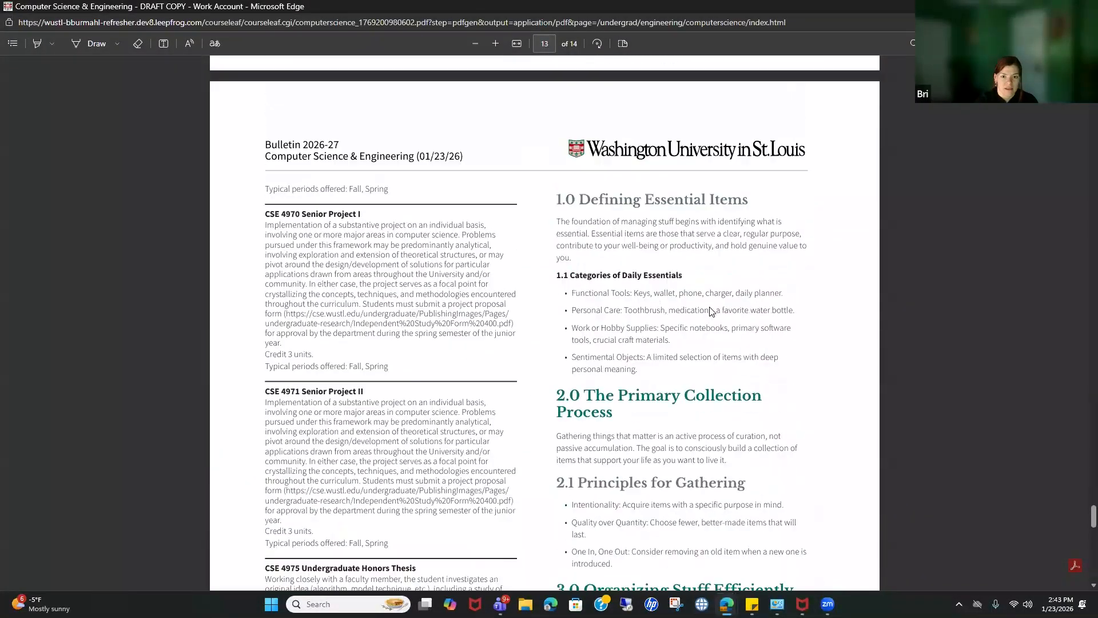
Step: Scroll the PDF toward page 13 and inspect the Training heading text
scroll(686, 276, down, 1)
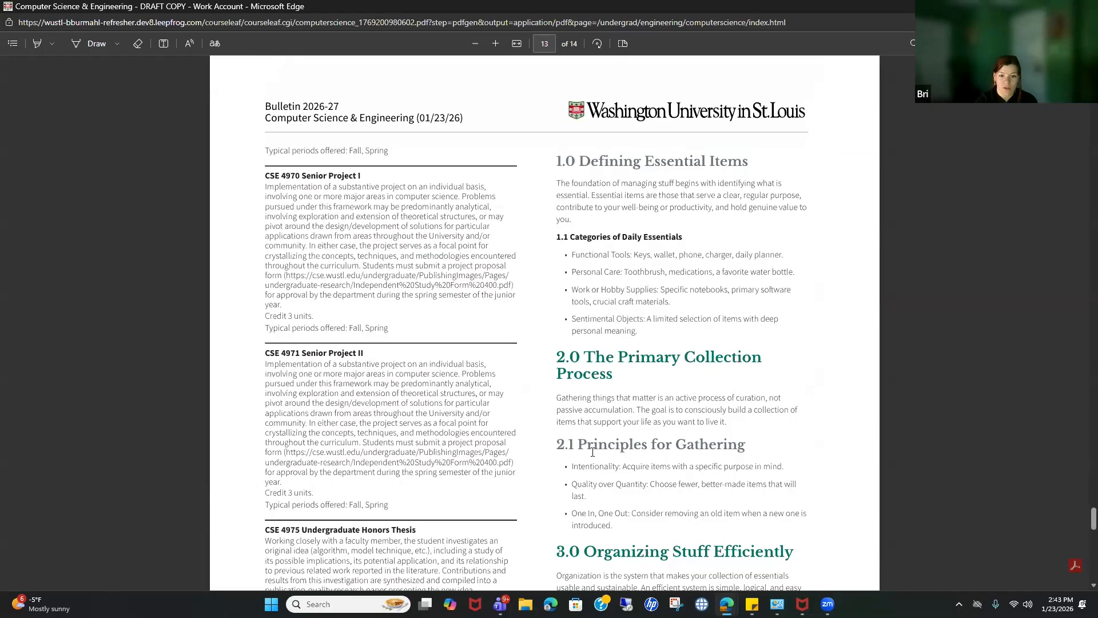
scroll(619, 454, down, 3)
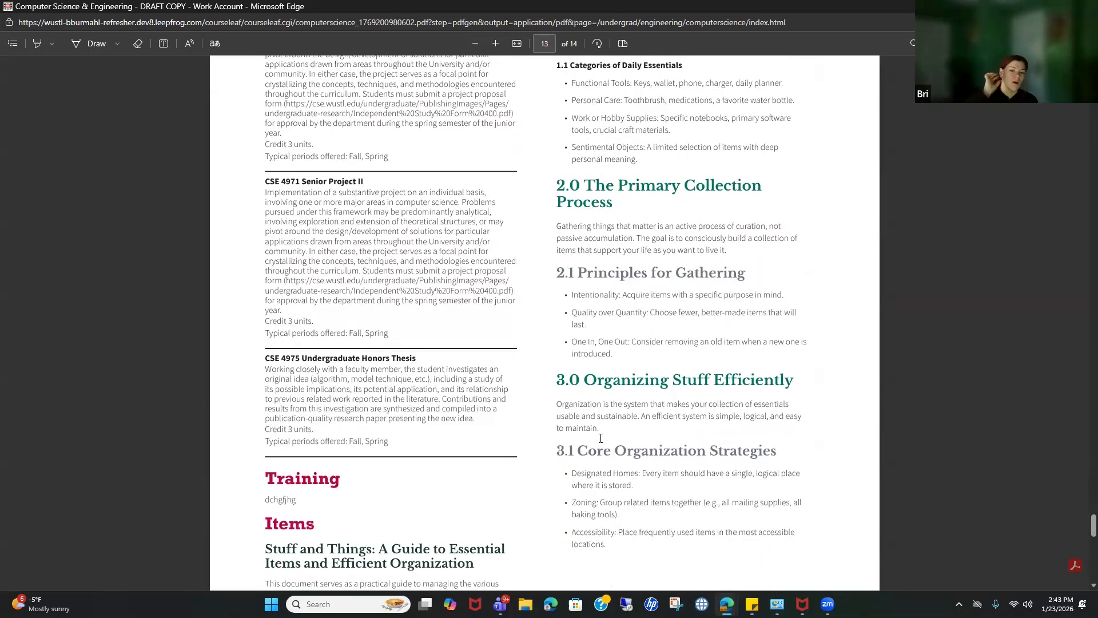
scroll(638, 406, up, 6)
scroll(638, 406, down, 2)
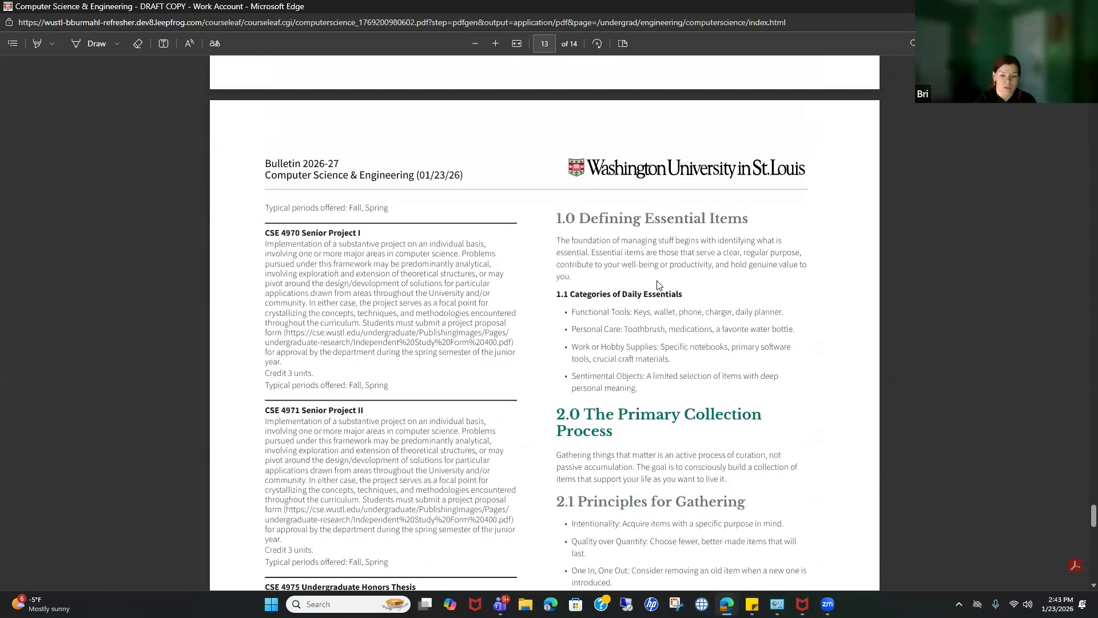
scroll(653, 447, down, 15)
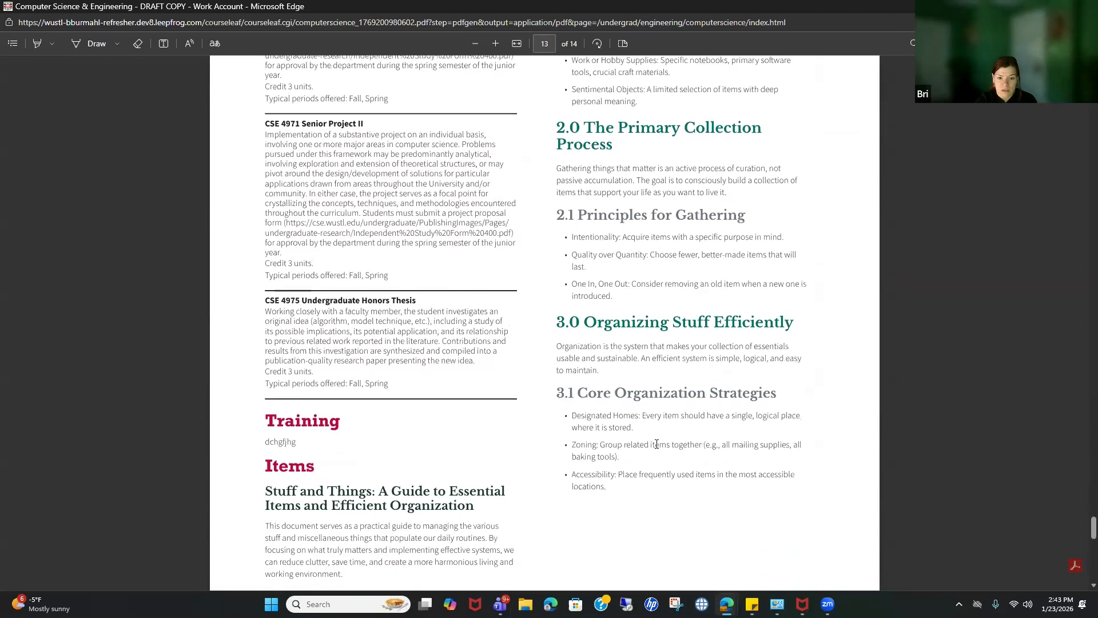
scroll(670, 463, up, 14)
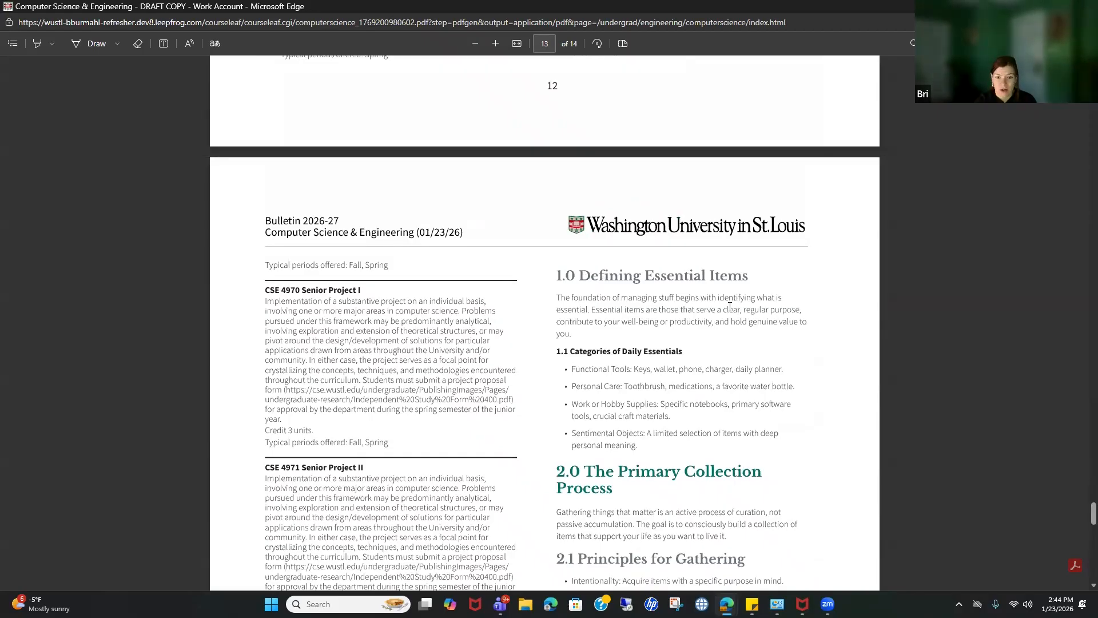
scroll(738, 329, down, 8)
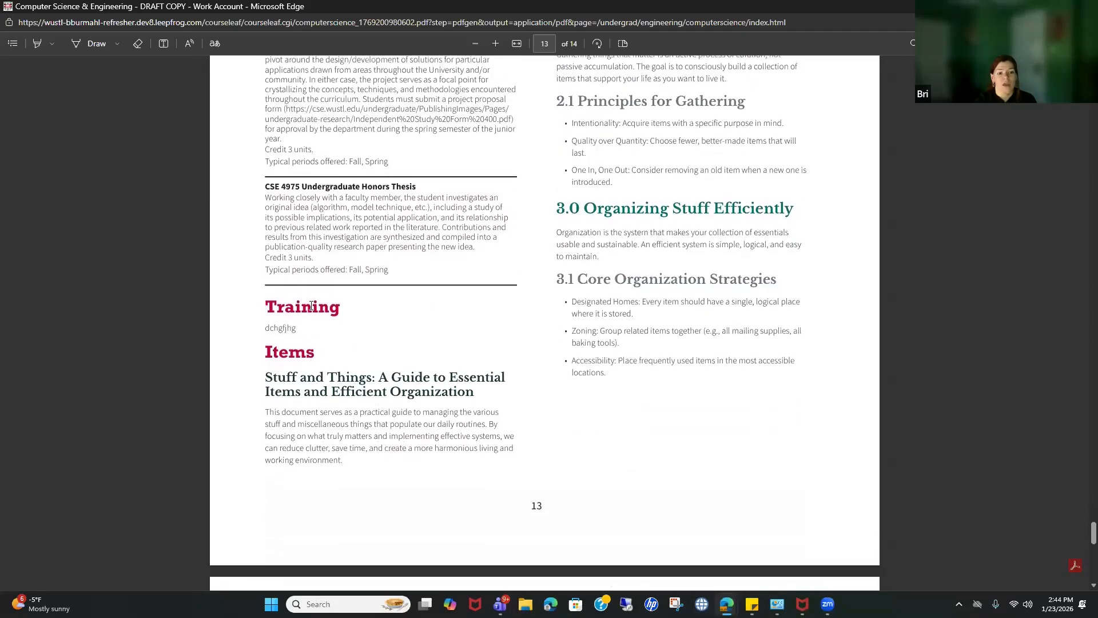
drag(266, 308, 339, 309)
click(347, 313)
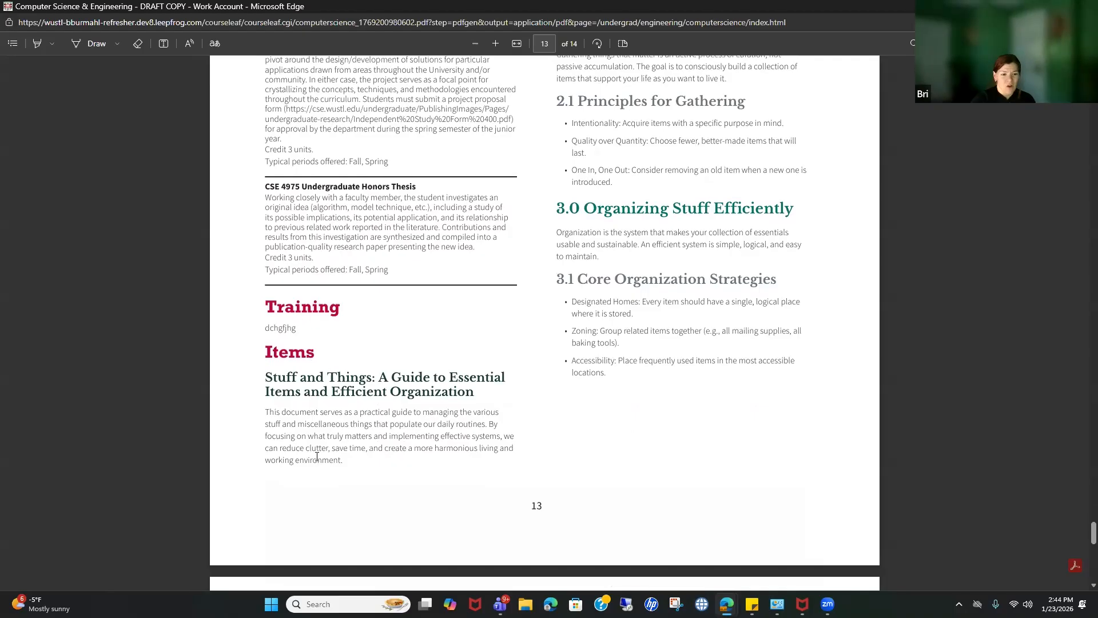
Step: Inspect the Items heading on page 13, then close the PDF preview
scroll(317, 456, up, 1)
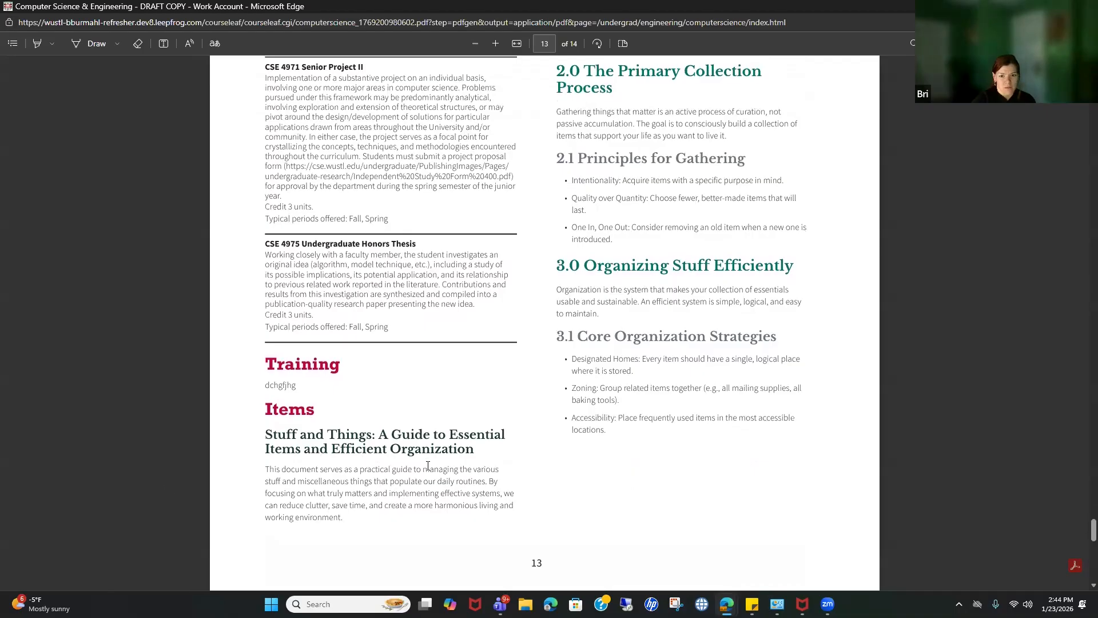
scroll(428, 465, up, 7)
scroll(428, 466, down, 11)
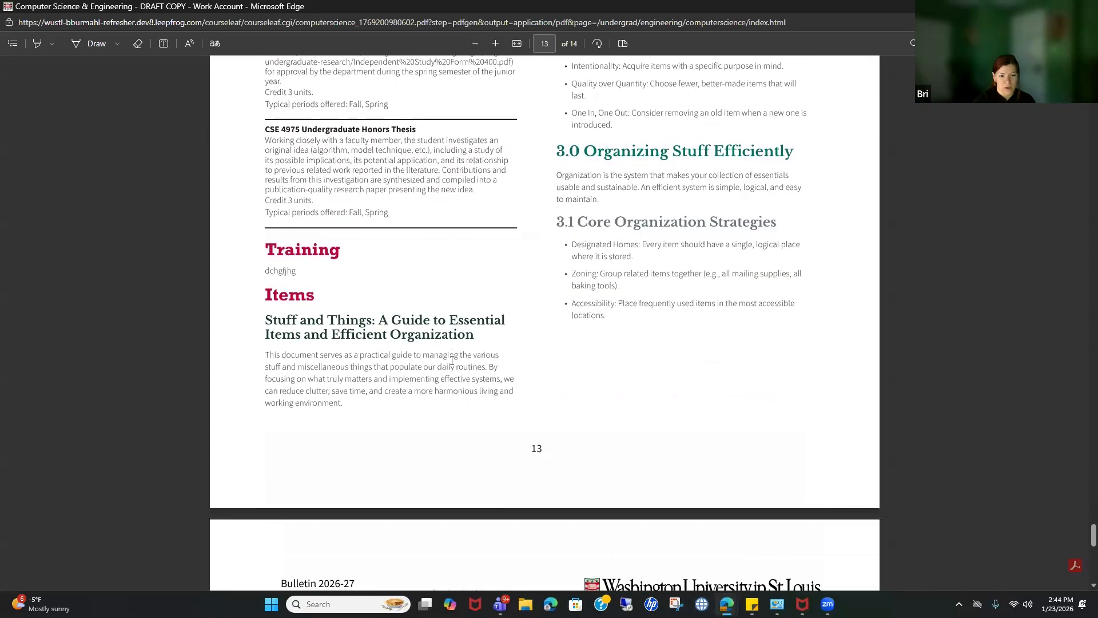
scroll(457, 369, down, 2)
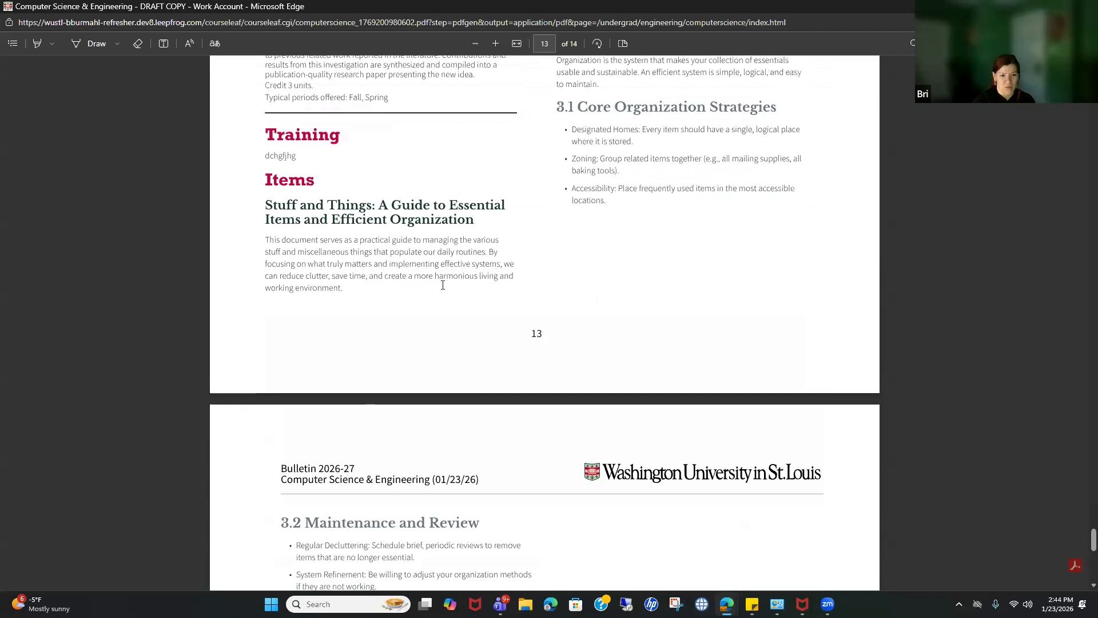
drag(269, 210, 498, 247)
click(525, 262)
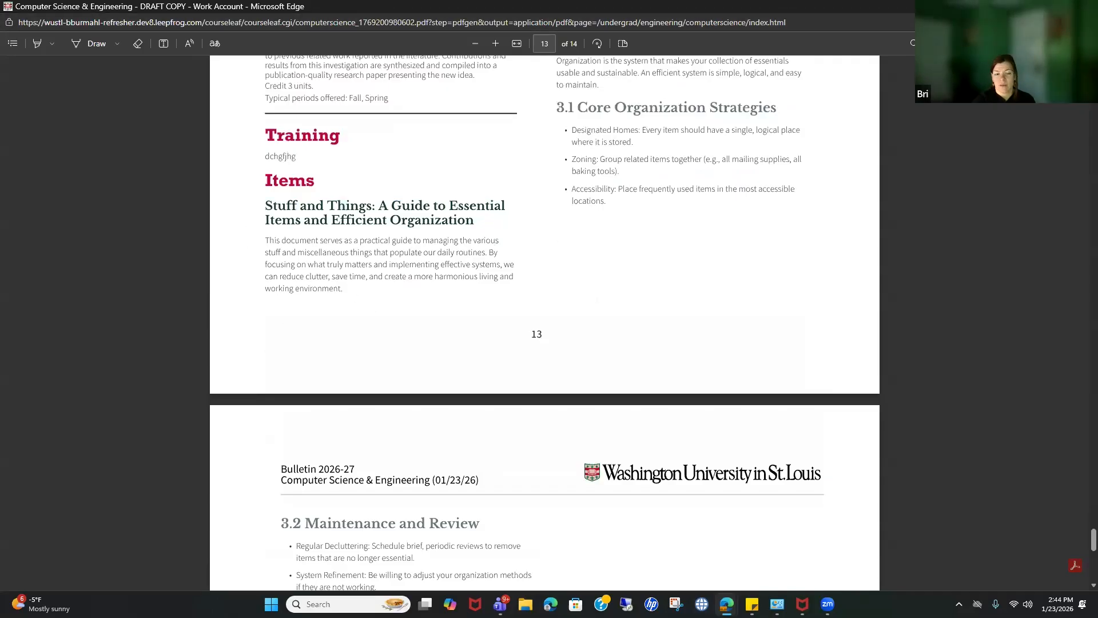
click(1084, 7)
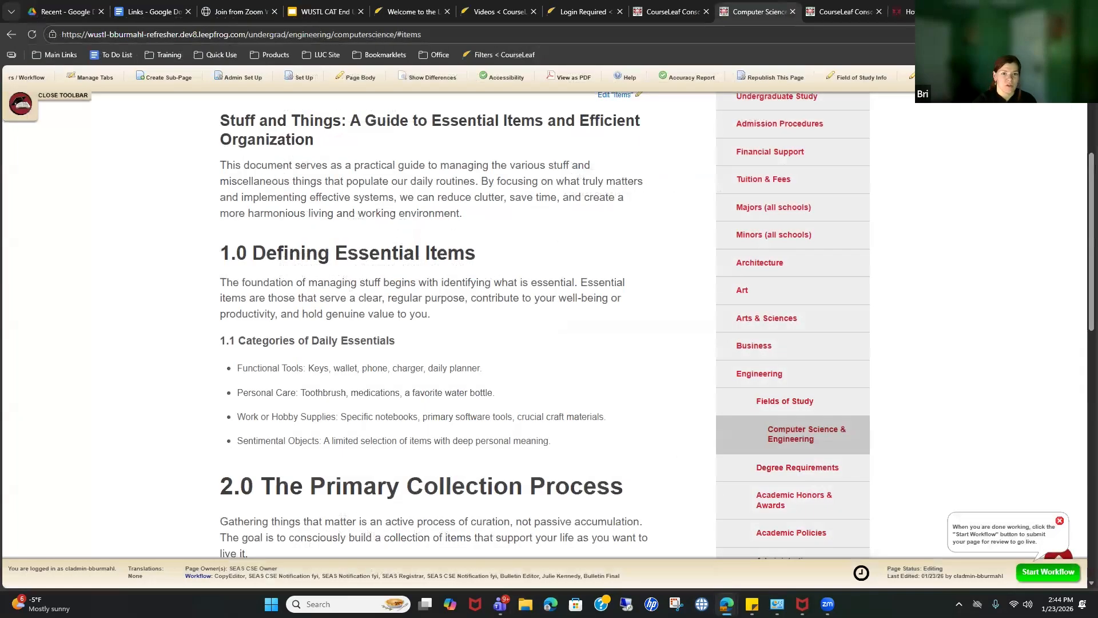
Step: In the Items editor, give the guide title a larger heading level
scroll(625, 318, up, 4)
click(615, 323)
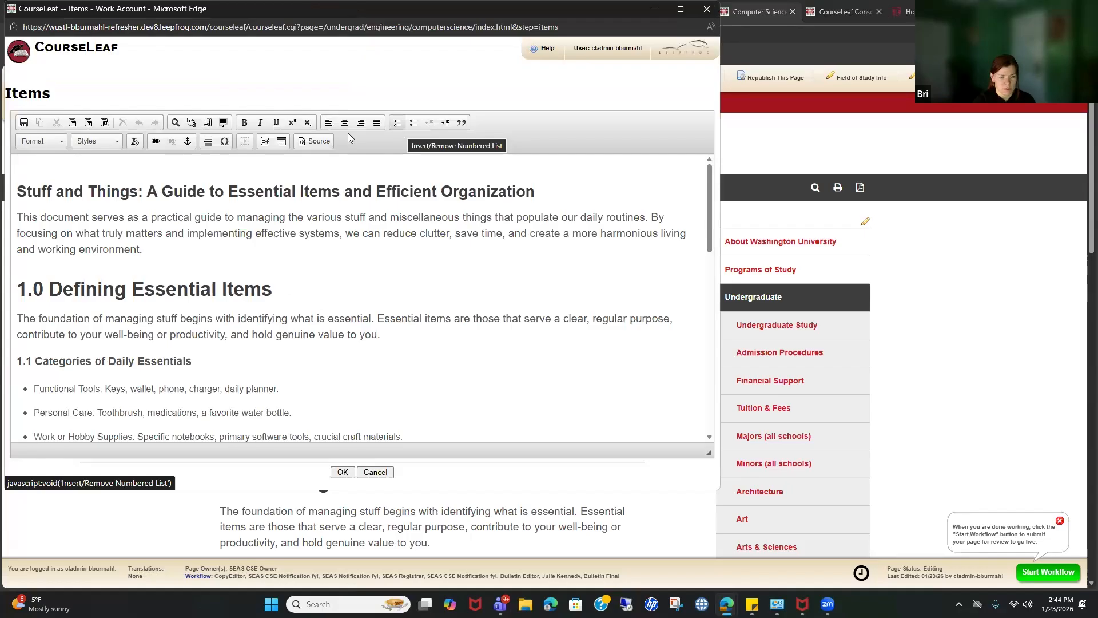
click(50, 144)
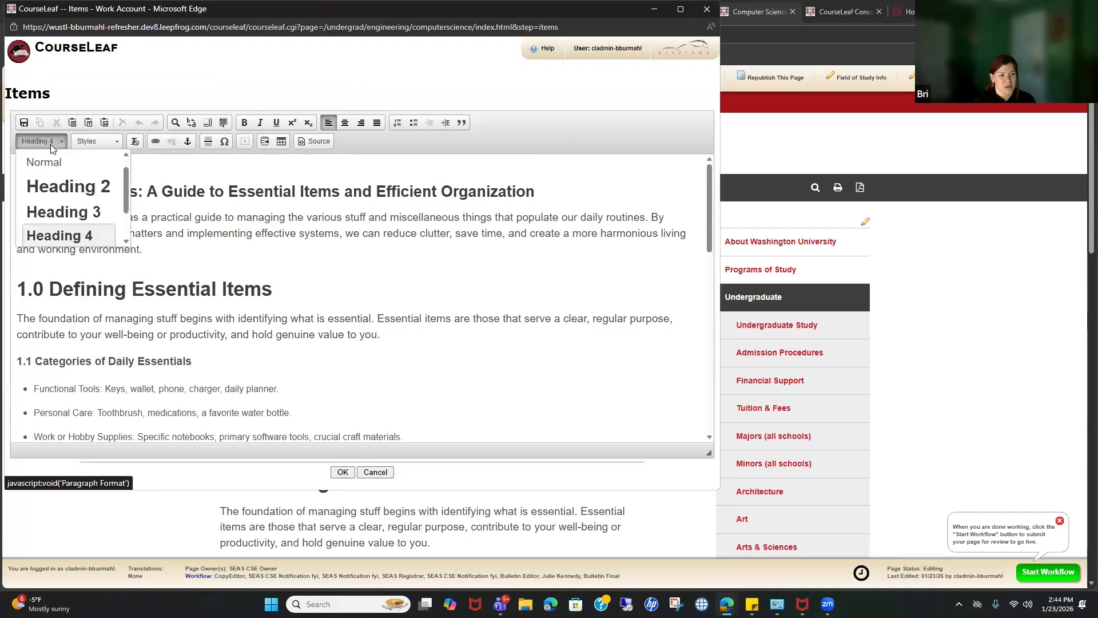
click(96, 142)
click(291, 191)
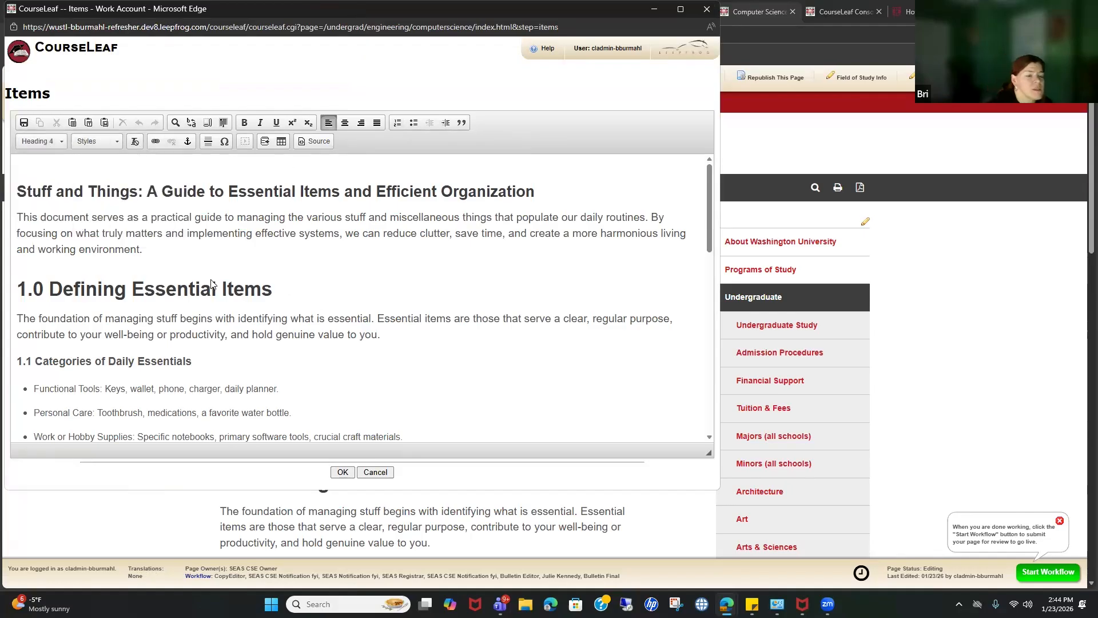
click(37, 146)
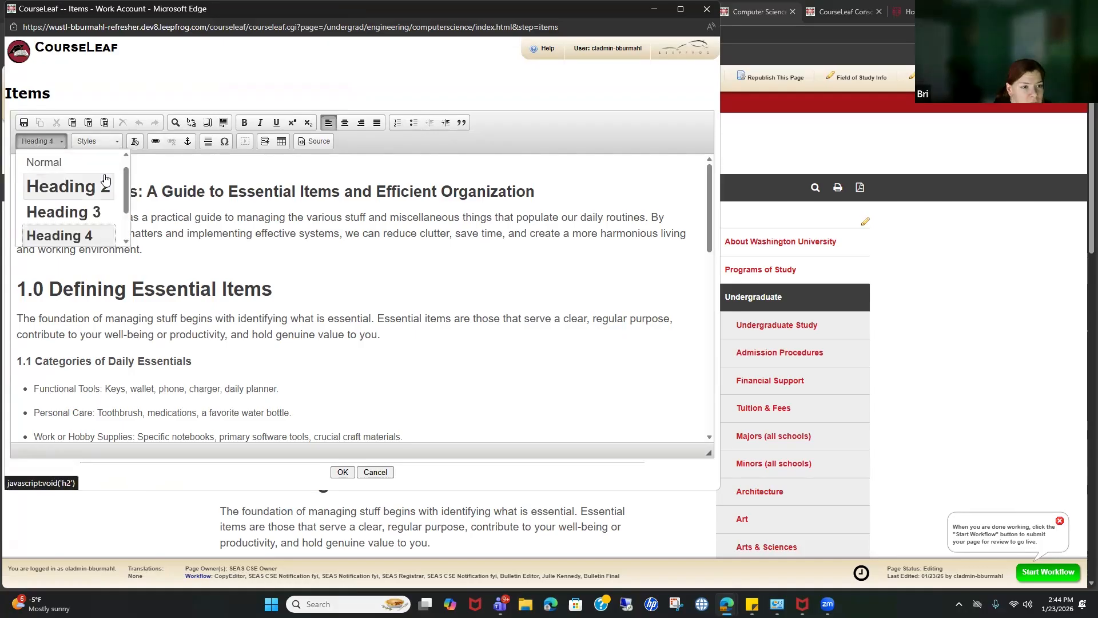
scroll(107, 206, down, 2)
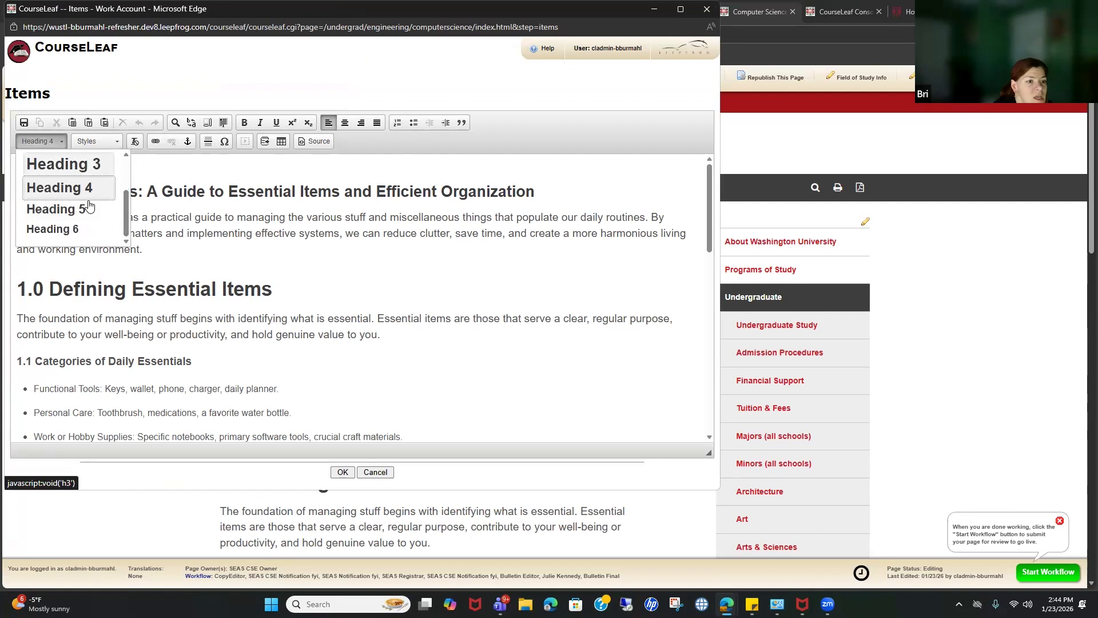
scroll(100, 186, up, 2)
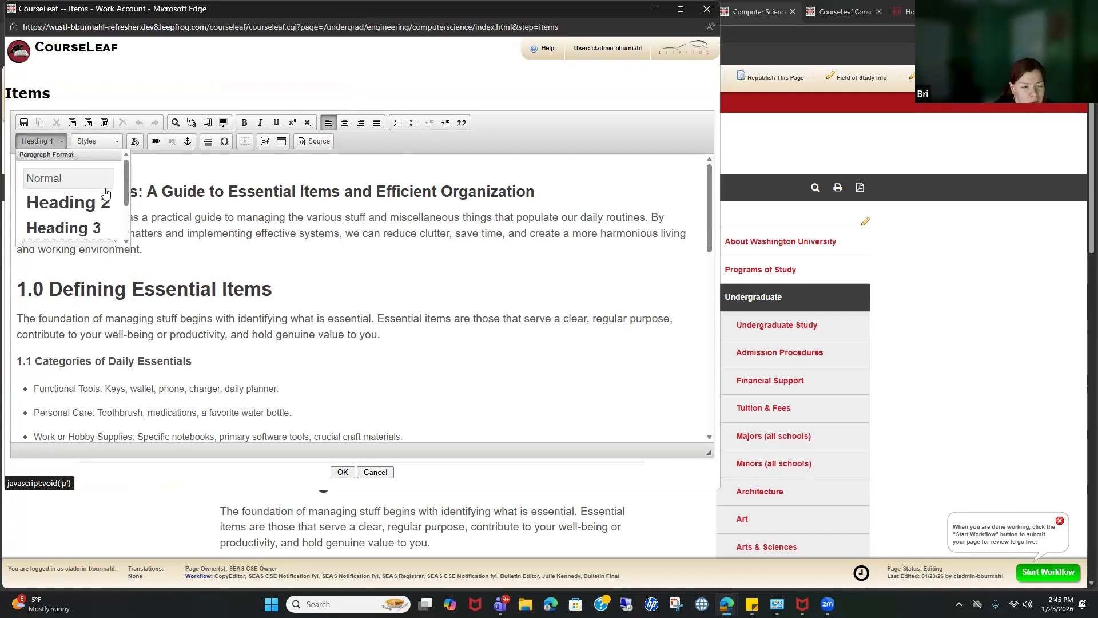
scroll(117, 206, down, 2)
scroll(120, 206, up, 2)
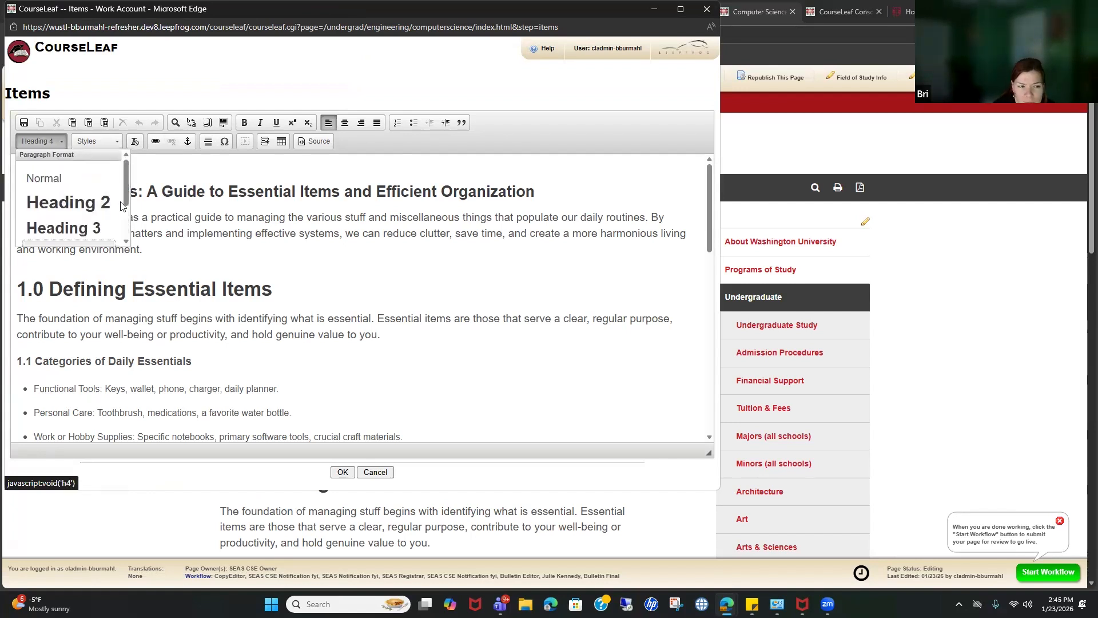
click(292, 191)
double_click(152, 188)
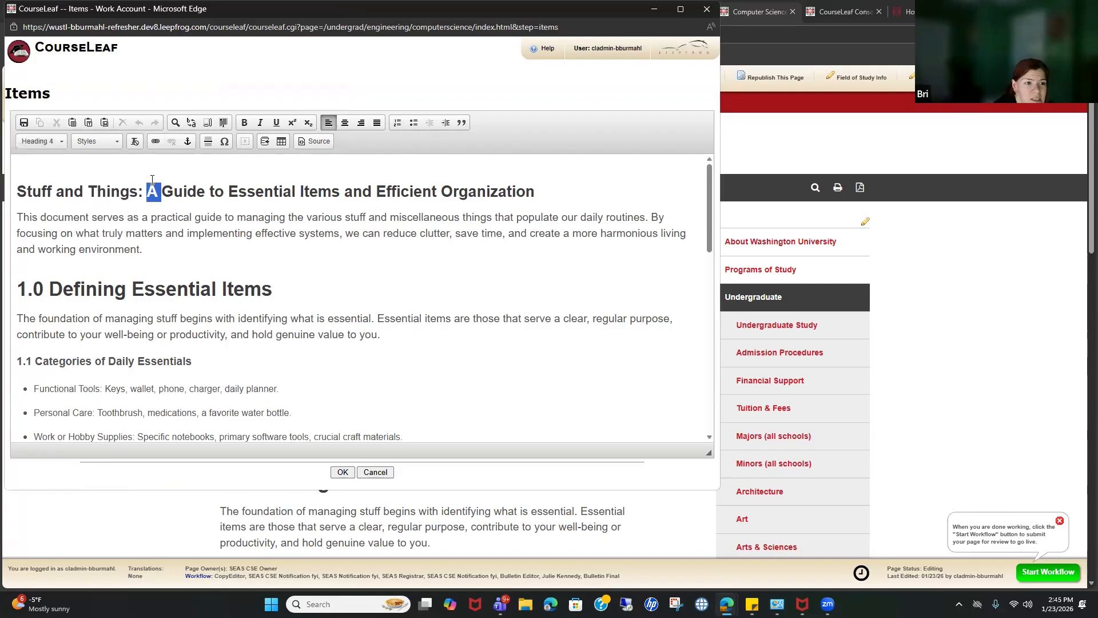
click(152, 182)
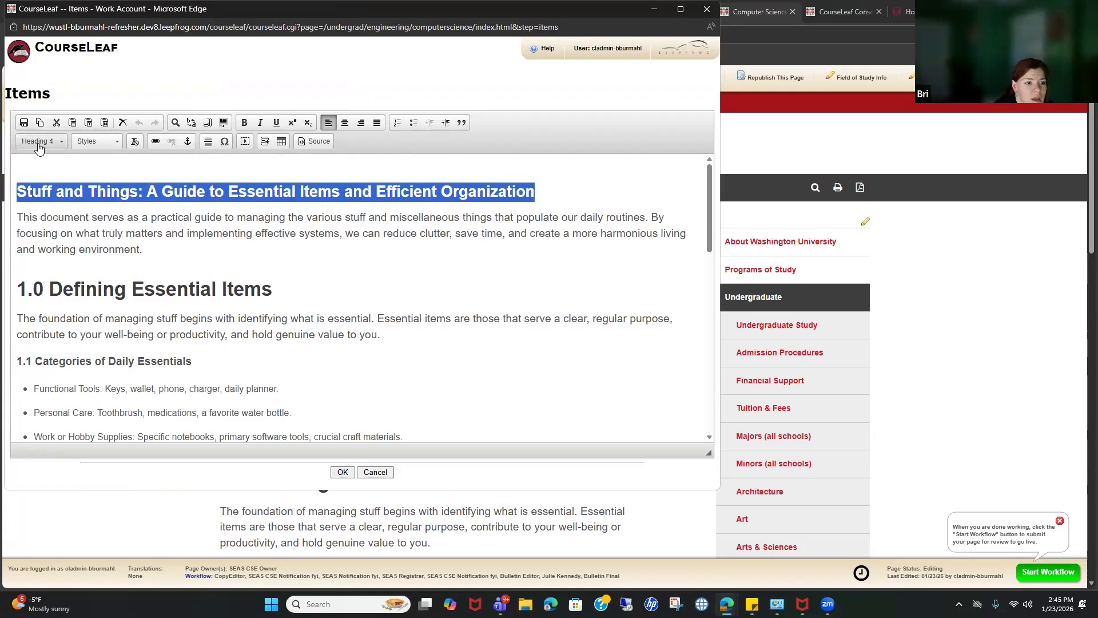
scroll(200, 217, down, 1)
click(229, 199)
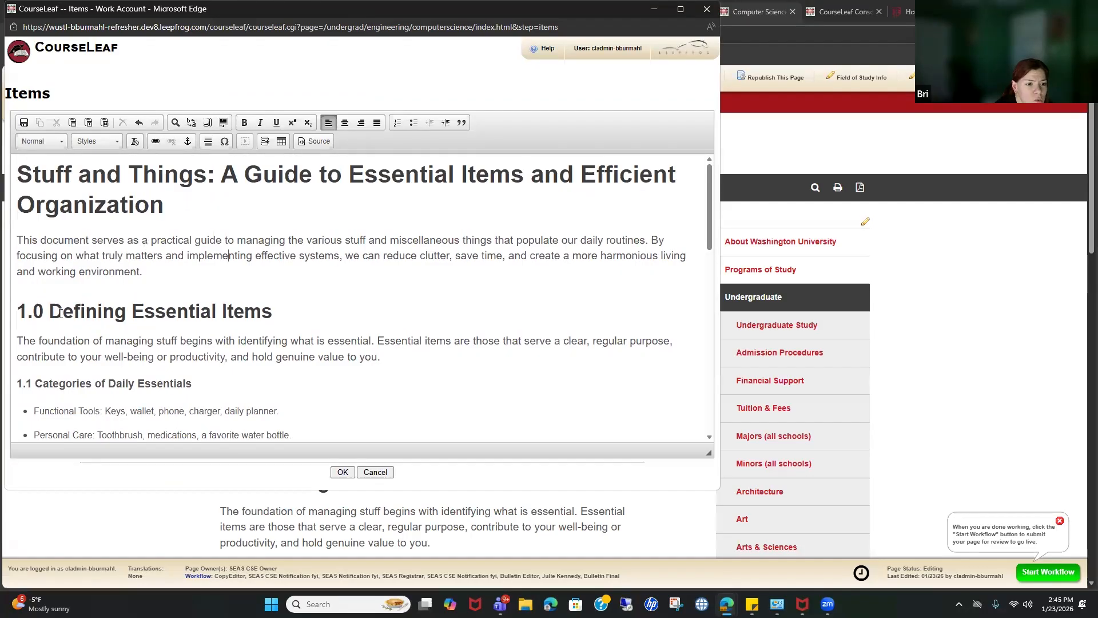
Step: Set the 1.0, 2.0 and 3.0 section headings to Heading 3
triple_click(127, 309)
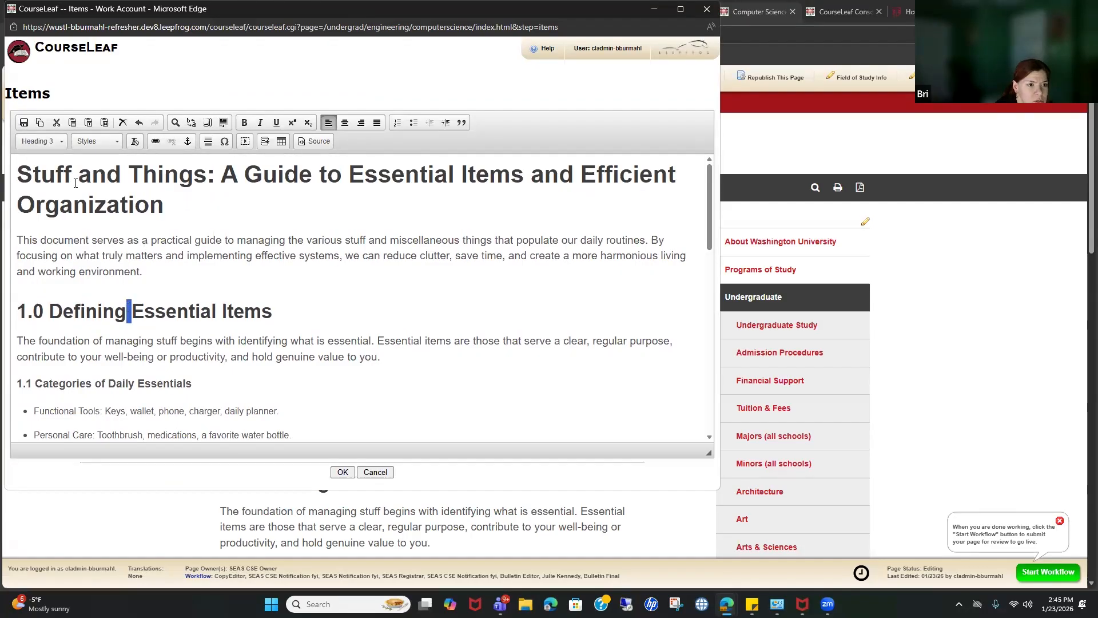
click(51, 143)
click(43, 178)
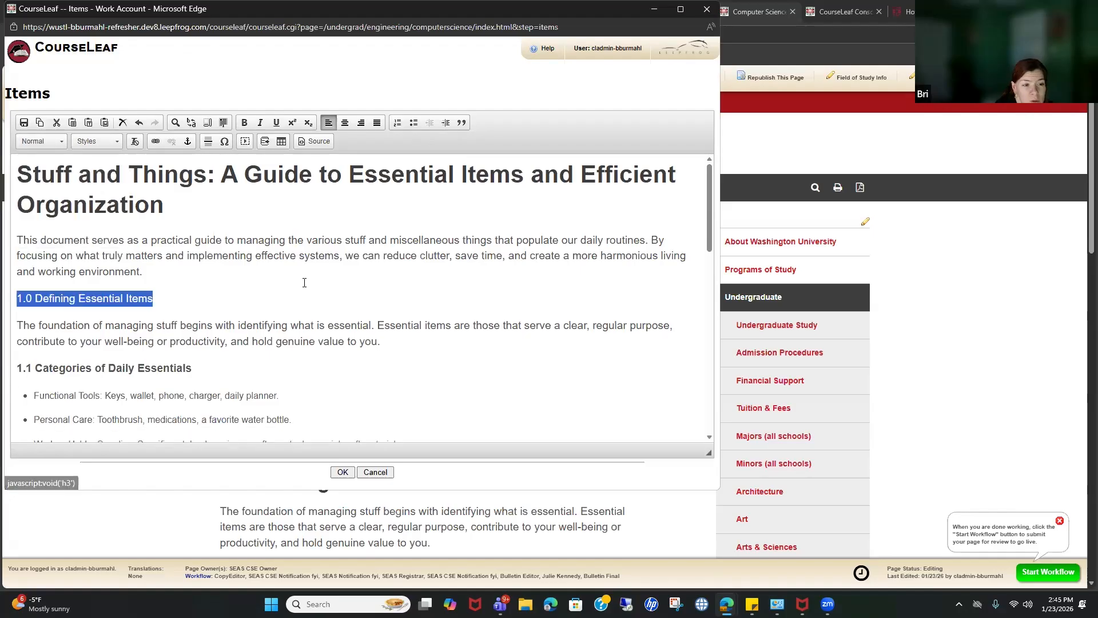
double_click(92, 302)
triple_click(92, 302)
click(41, 141)
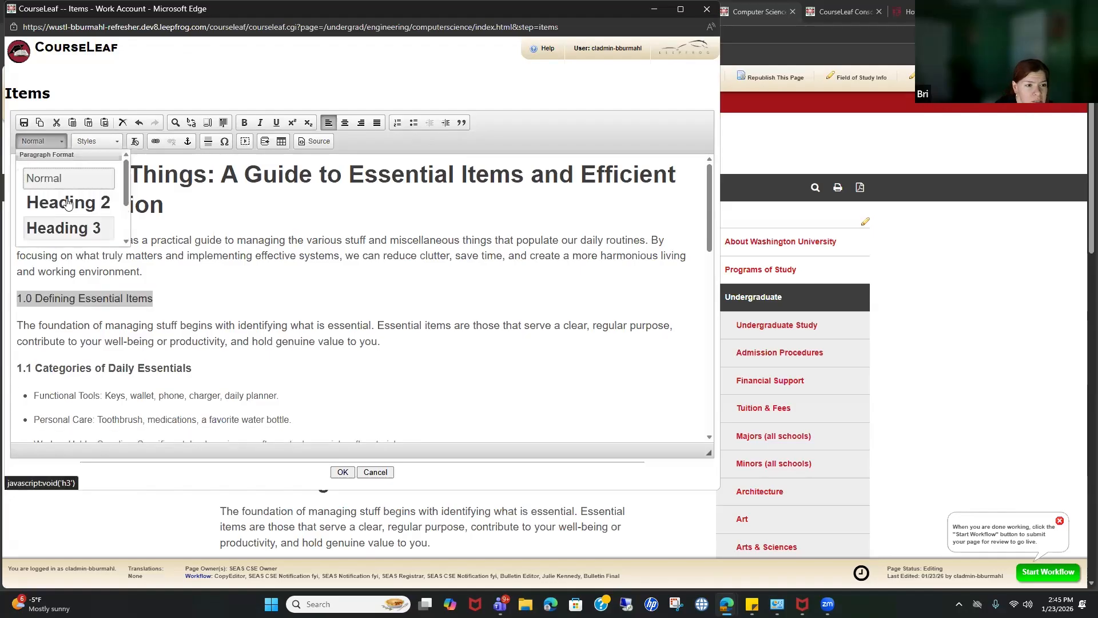
click(66, 225)
scroll(284, 278, down, 4)
triple_click(177, 299)
click(55, 144)
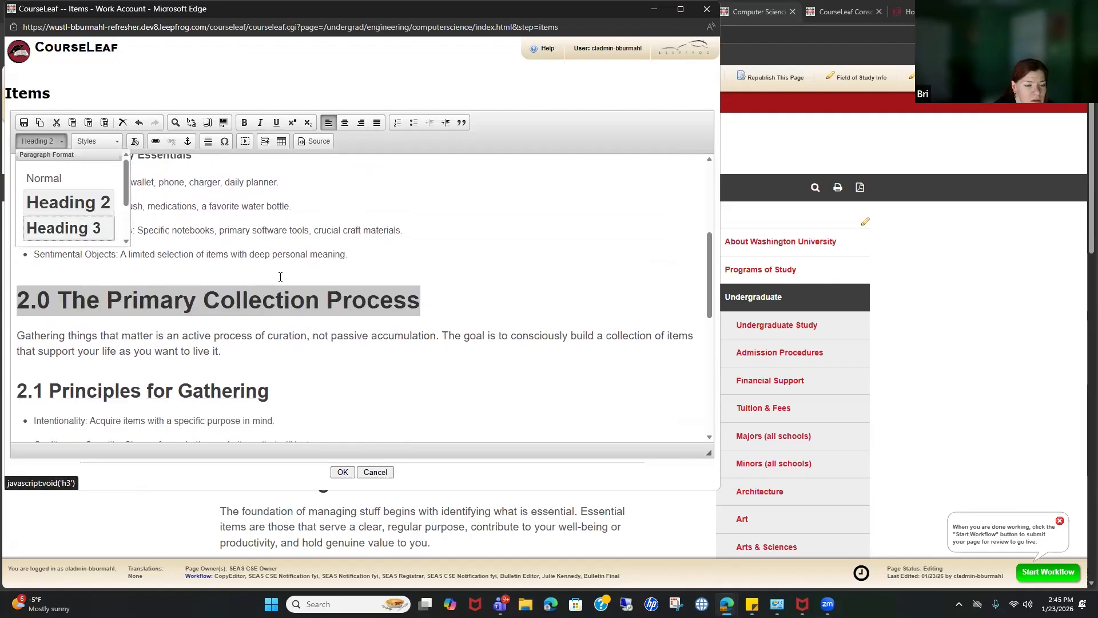
click(63, 227)
scroll(86, 287, down, 4)
triple_click(89, 275)
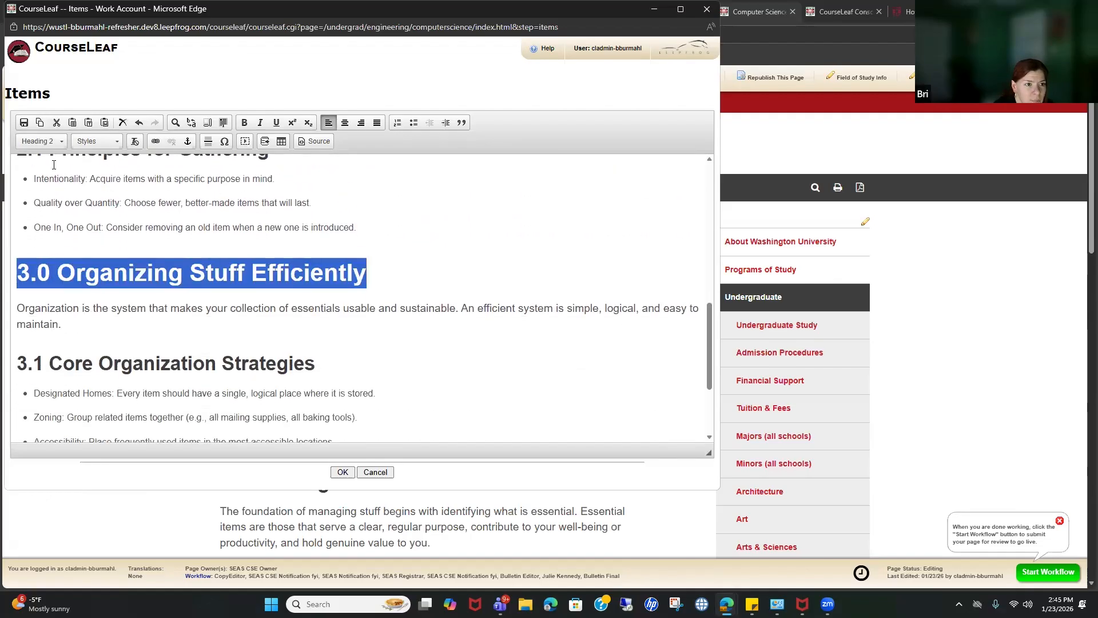
click(48, 143)
click(64, 228)
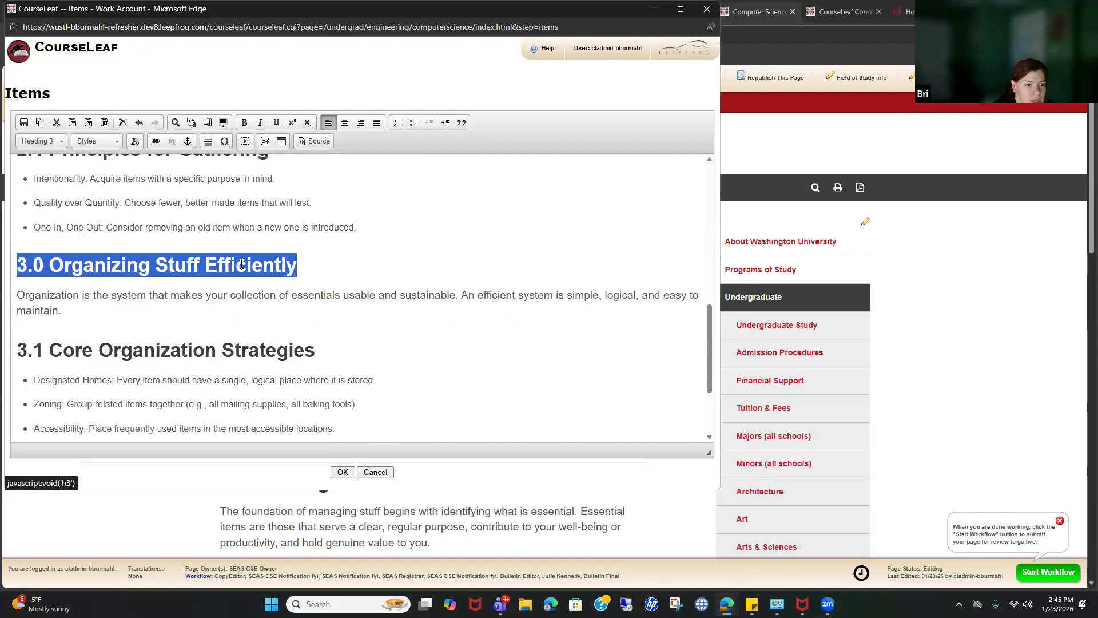
Step: Make the paragraph under the 3.0 heading a Heading 2 and save the Items edits
scroll(241, 264, down, 2)
scroll(242, 264, down, 1)
double_click(122, 341)
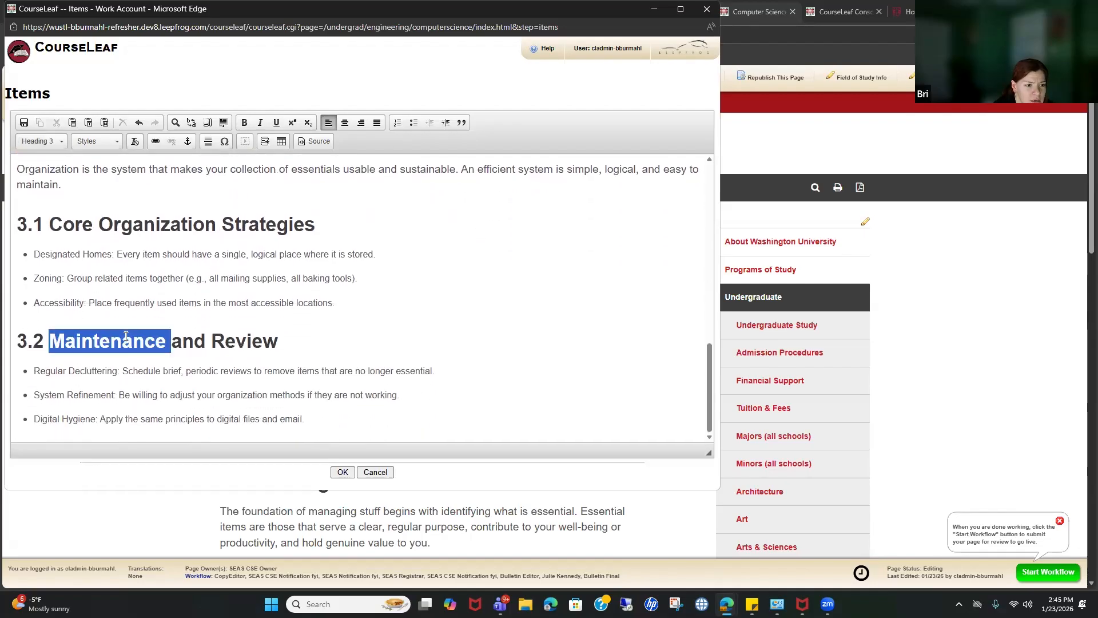
triple_click(151, 332)
click(93, 341)
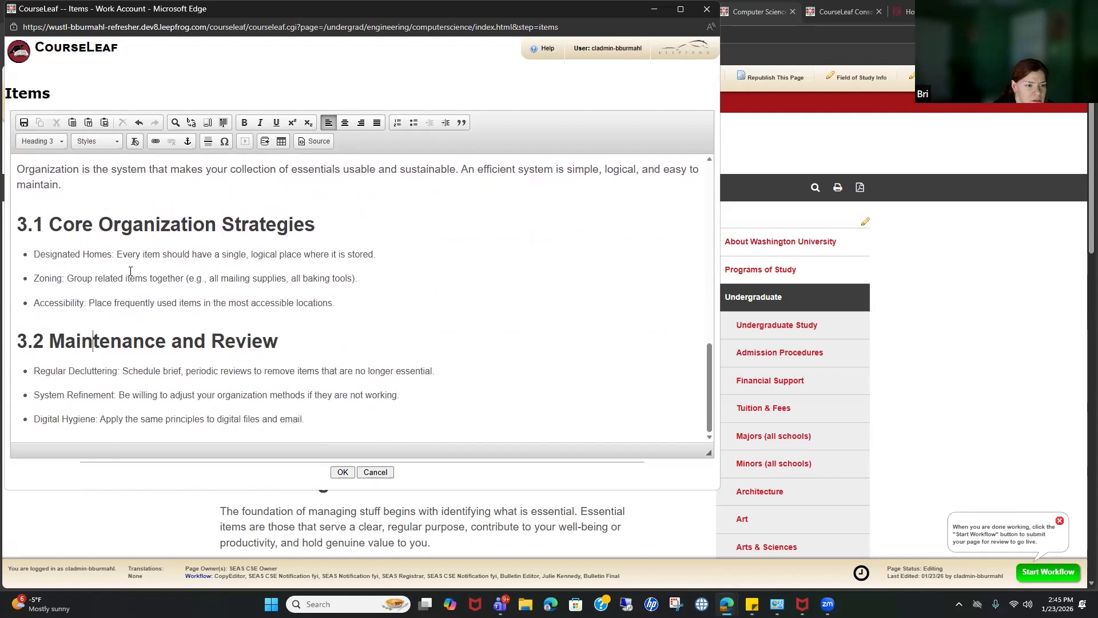
scroll(132, 294, up, 3)
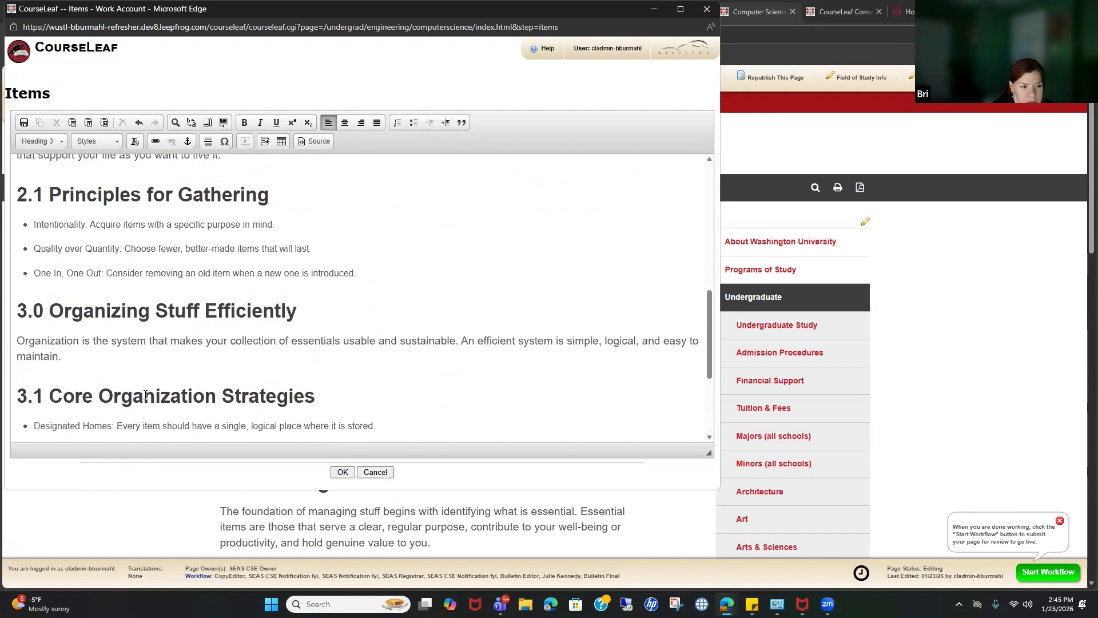
triple_click(146, 395)
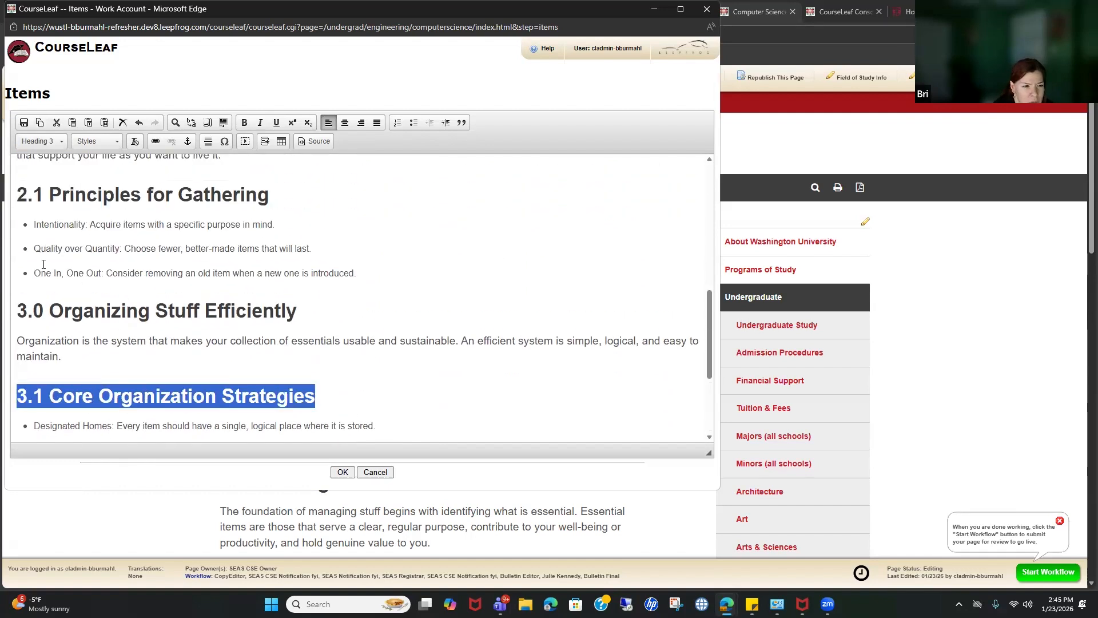
triple_click(139, 342)
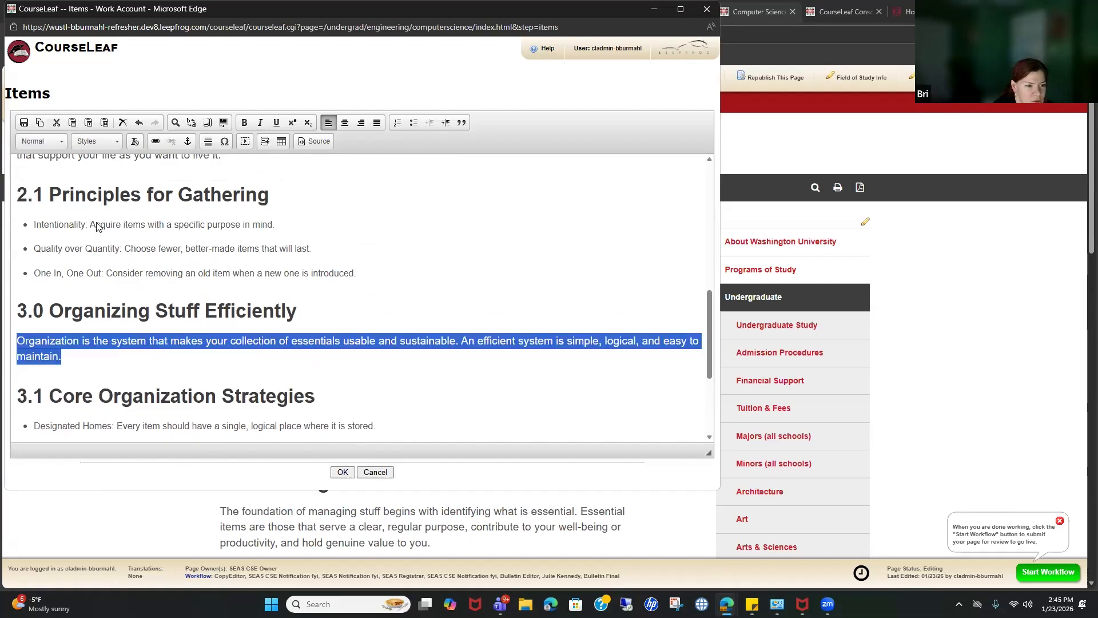
click(110, 342)
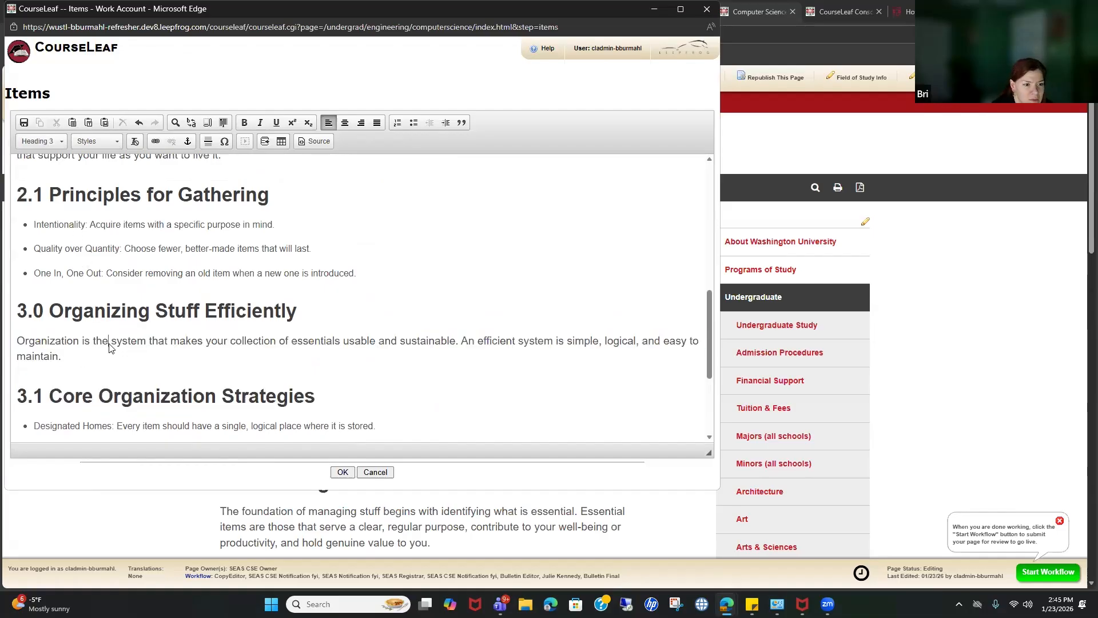
triple_click(113, 338)
click(41, 141)
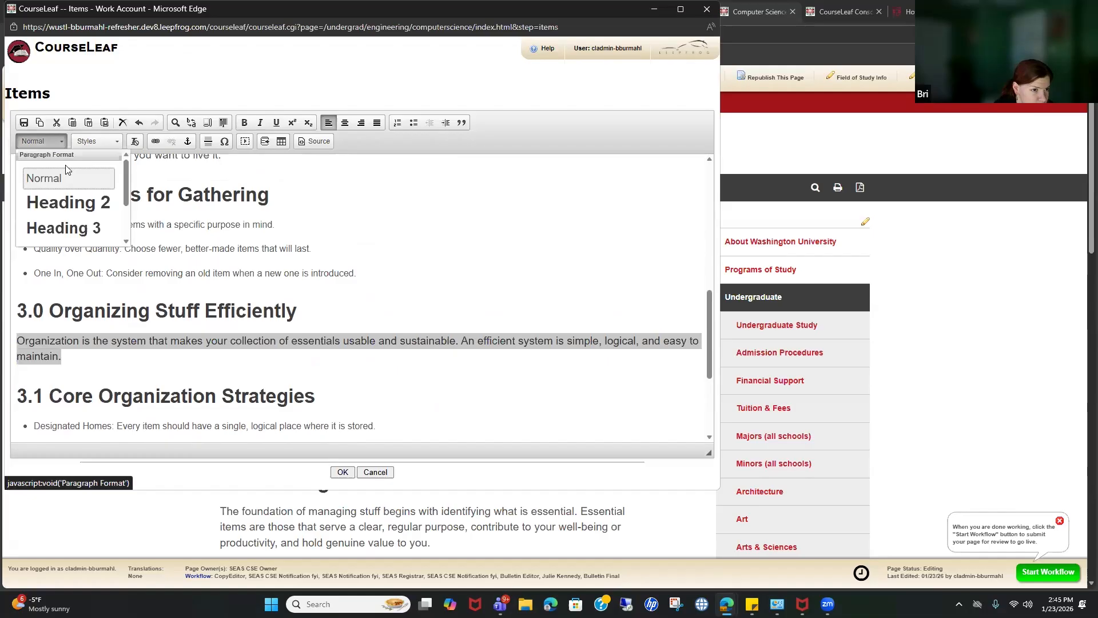
click(68, 203)
click(391, 295)
click(343, 472)
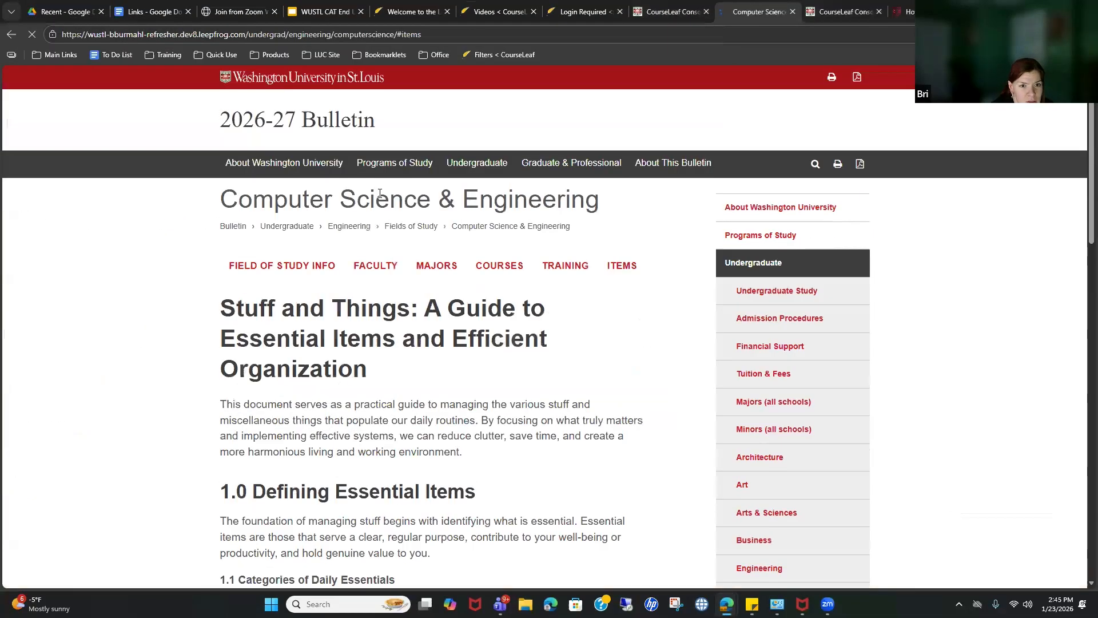
Step: Run the accessibility report, note the 1.1 Categories of Daily Essentials issue, and close it
scroll(373, 360, down, 7)
scroll(371, 358, down, 8)
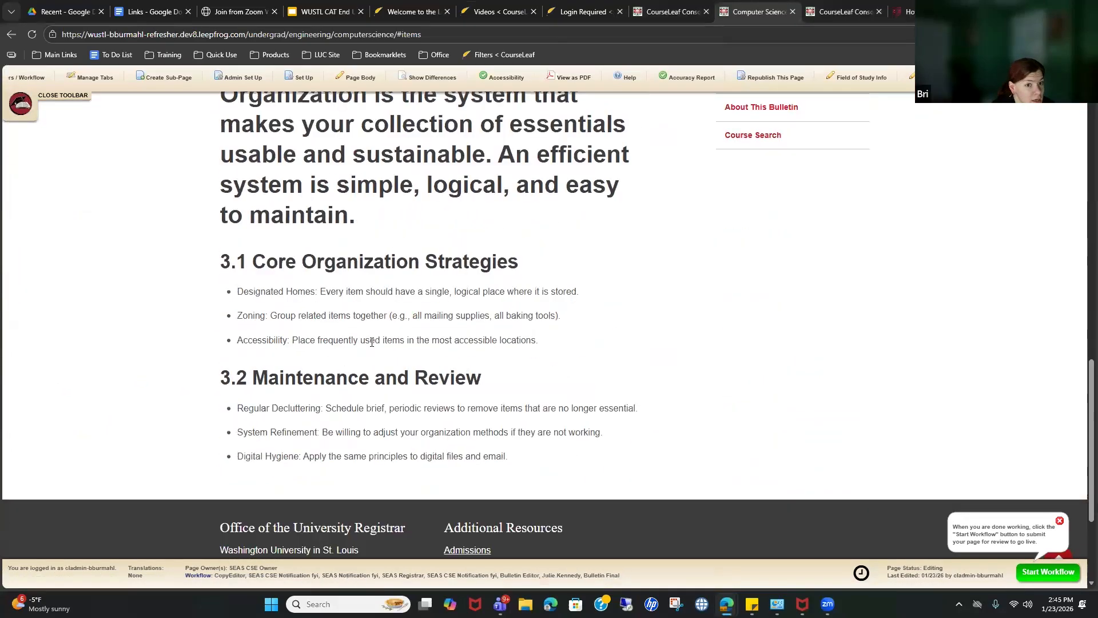
scroll(372, 342, up, 4)
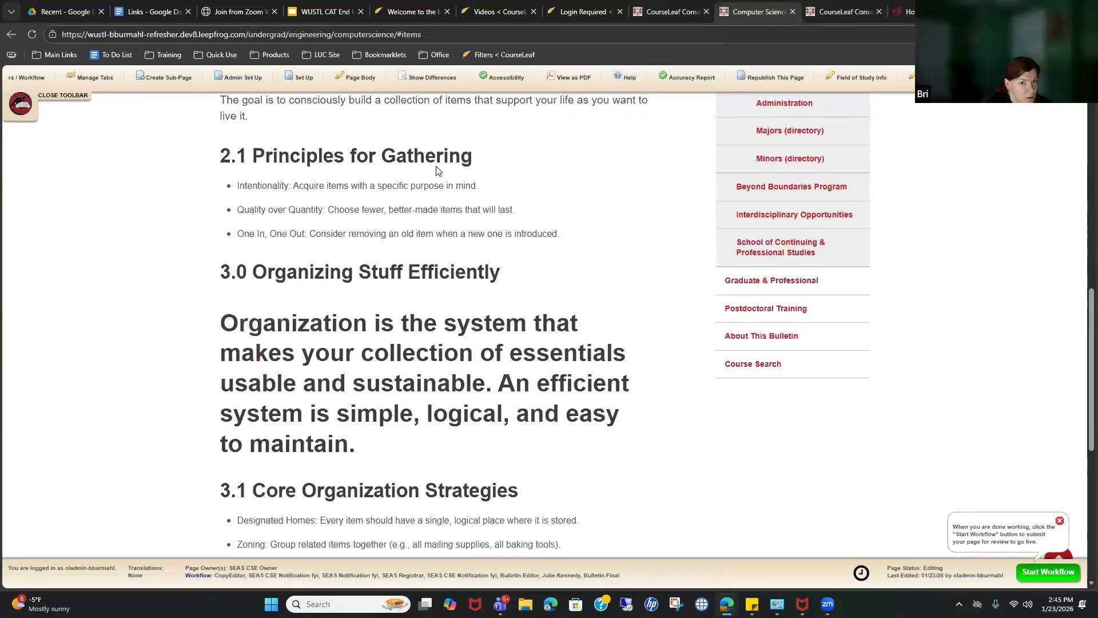
click(496, 81)
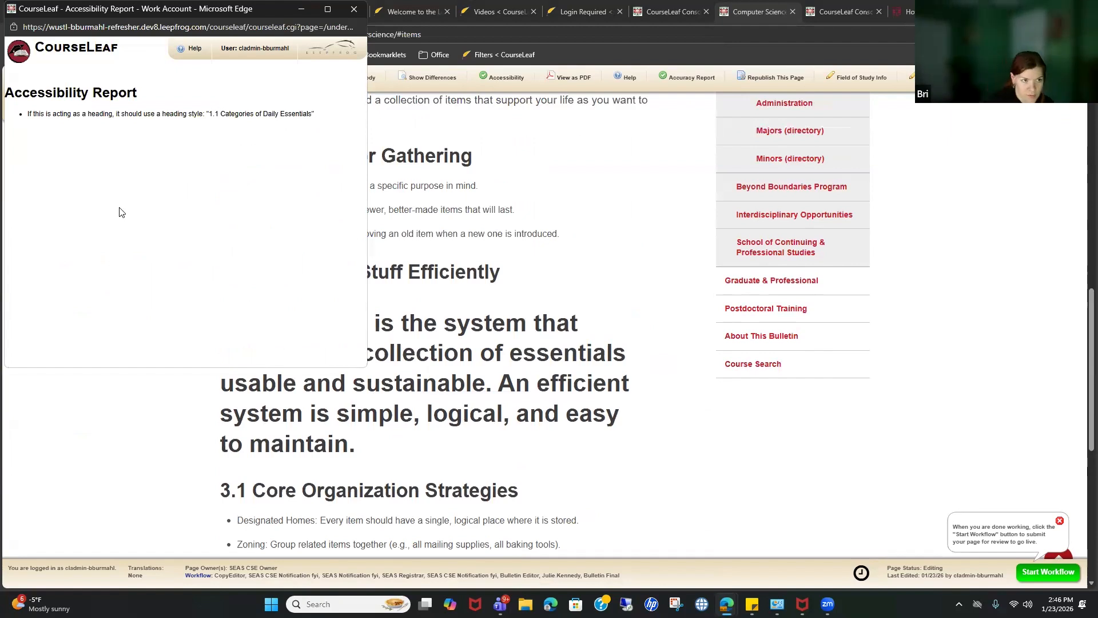
click(354, 9)
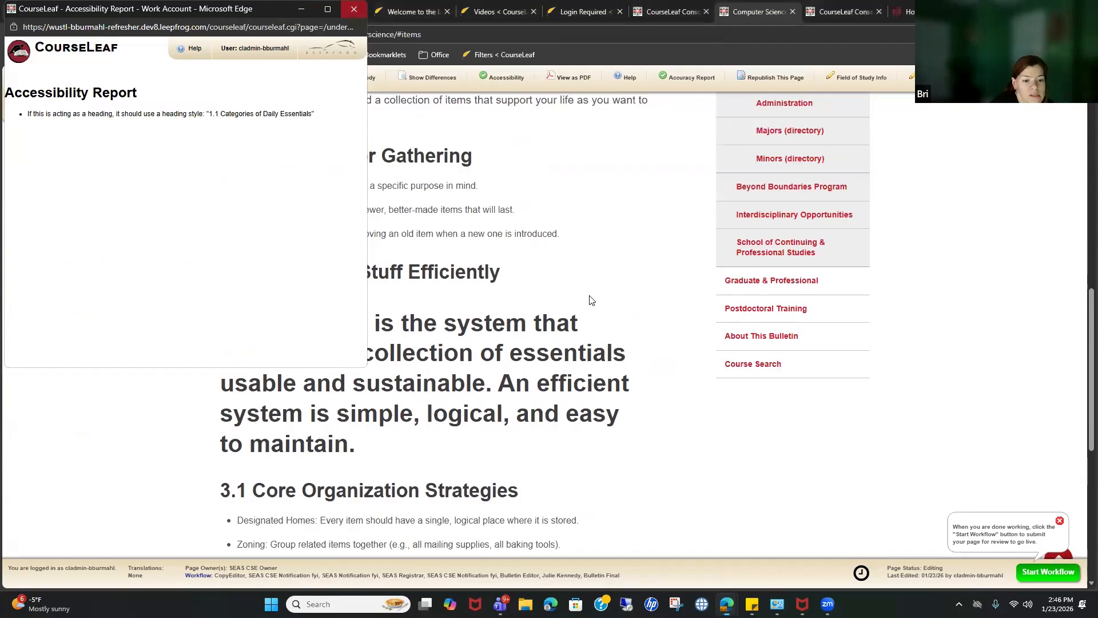
scroll(507, 205, up, 10)
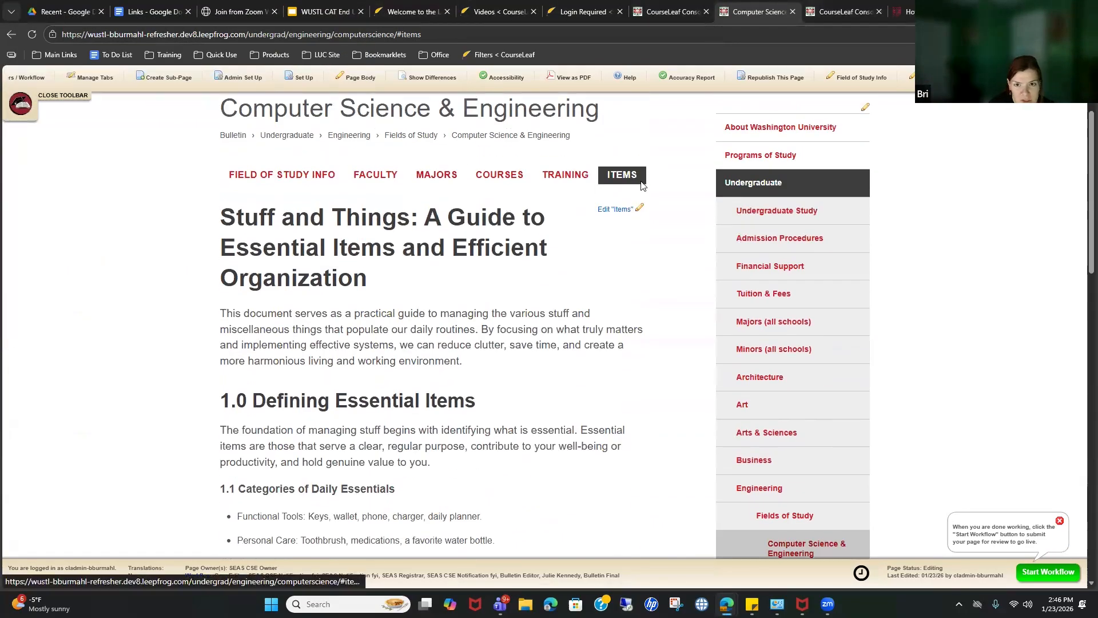
Step: Make '1.1 Categories of Daily Essentials' a Heading 4 and save the Items edits
click(607, 209)
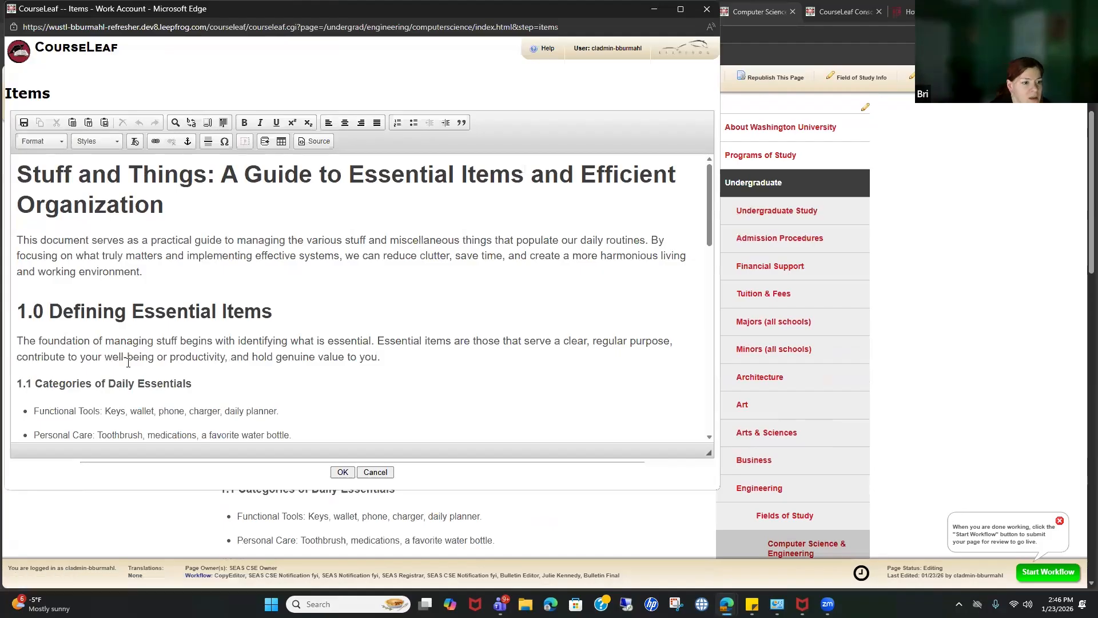
click(106, 384)
key(Home)
key(shift+End)
click(62, 141)
scroll(98, 204, down, 1)
scroll(98, 205, down, 1)
click(86, 195)
scroll(146, 390, down, 4)
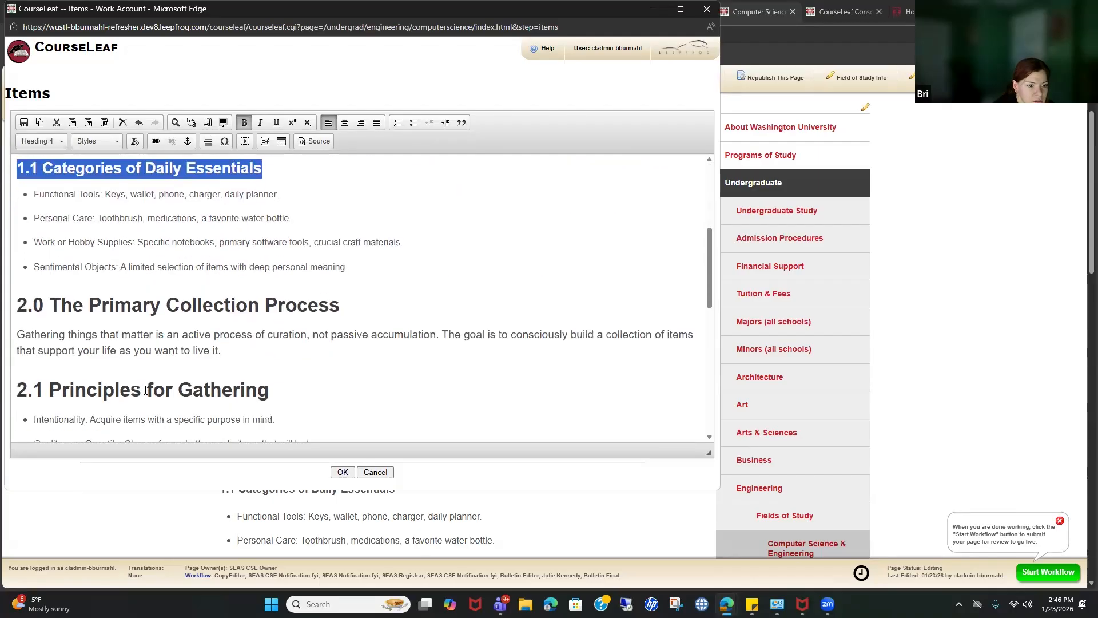
click(353, 502)
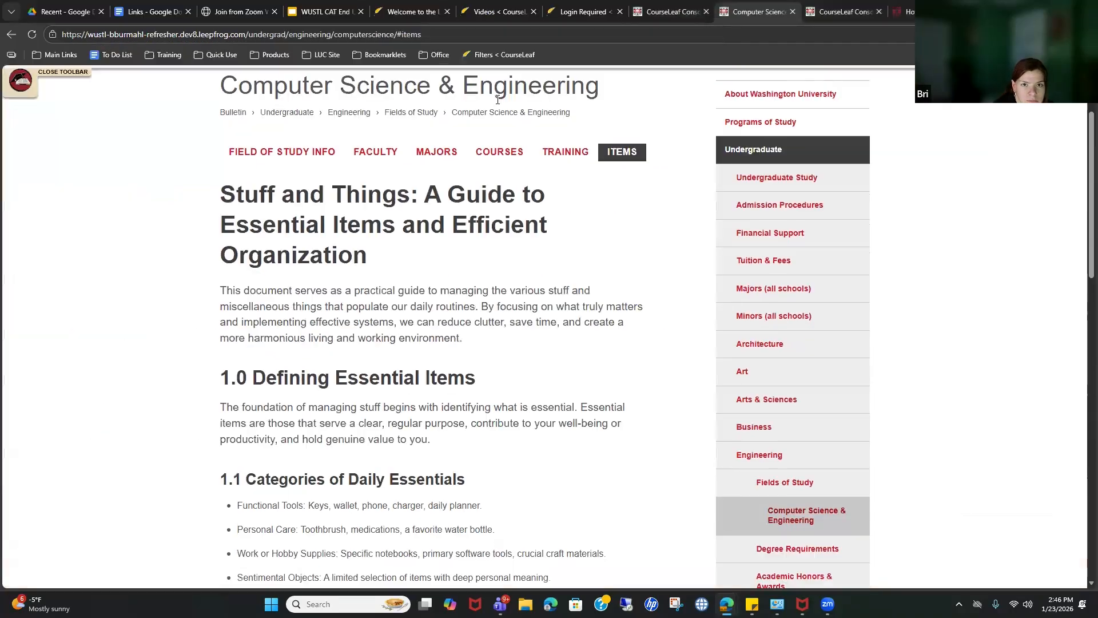
Step: Rerun the accessibility check, confirm no issues are found, and close the report
click(499, 84)
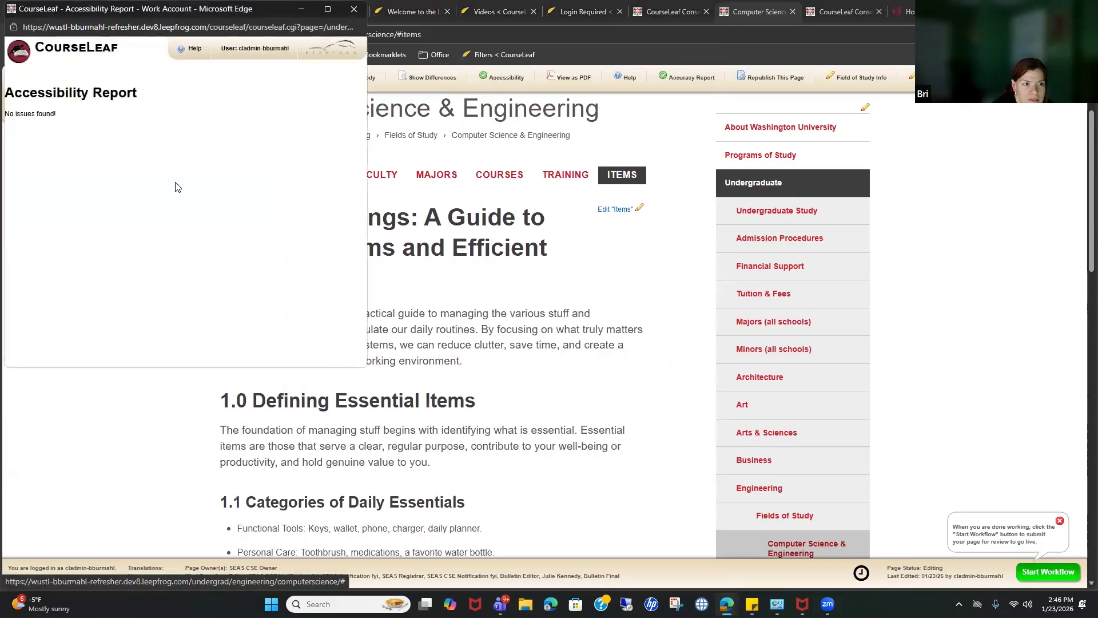
click(354, 12)
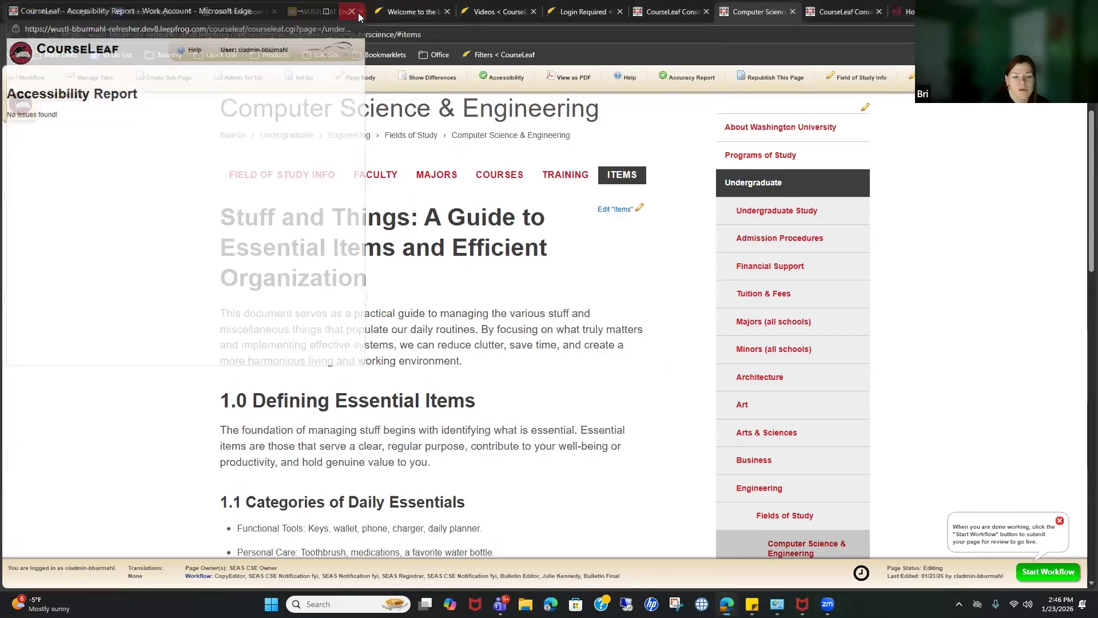
scroll(624, 280, down, 4)
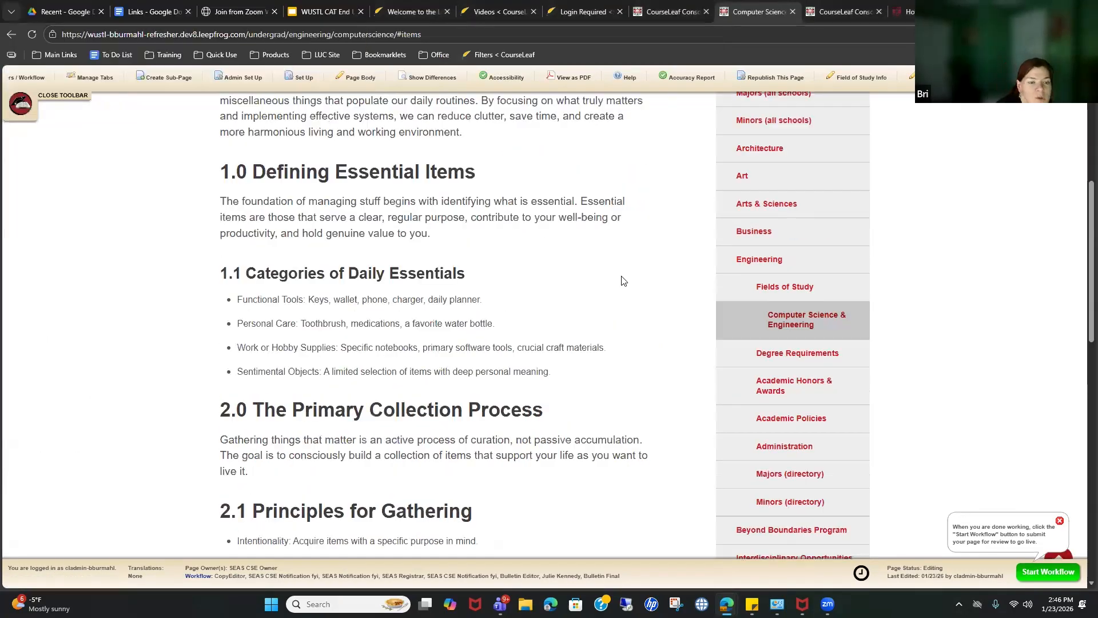
scroll(623, 278, up, 3)
Step: Set '2.0 The Primary Collection Process' to Heading 3 in the Items editor
click(626, 155)
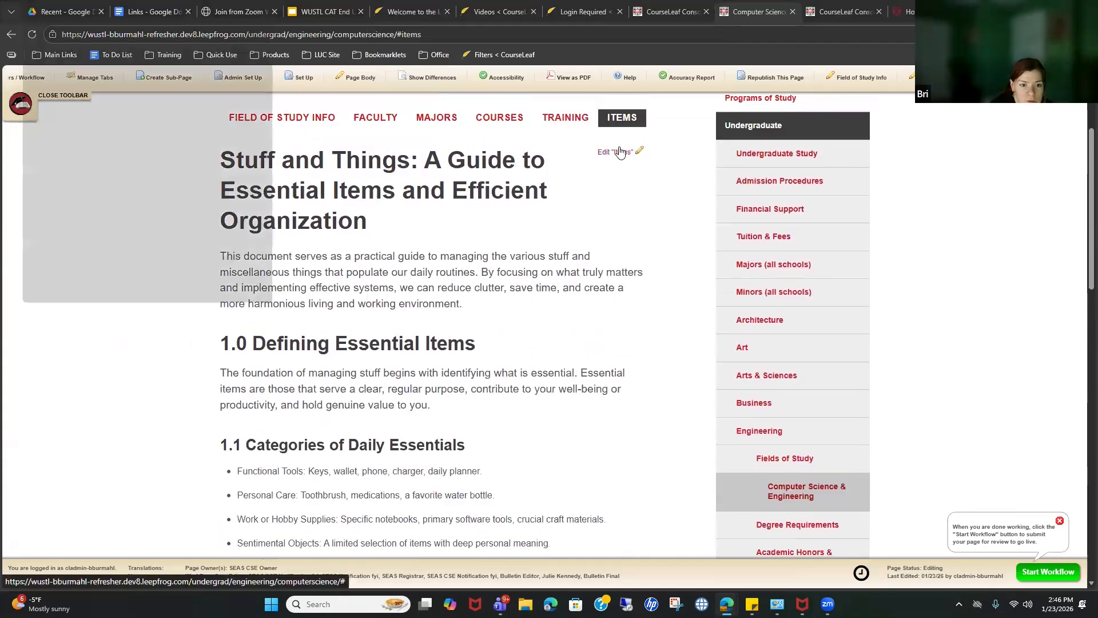
scroll(240, 244, down, 4)
scroll(240, 244, down, 3)
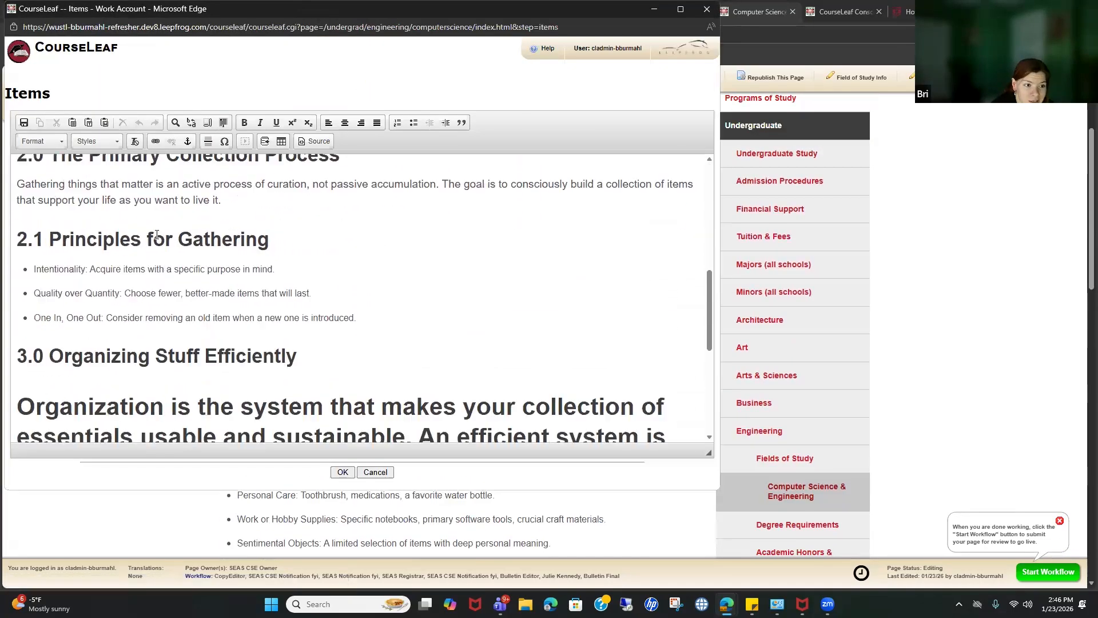
scroll(150, 234, up, 7)
triple_click(124, 207)
scroll(117, 297, down, 4)
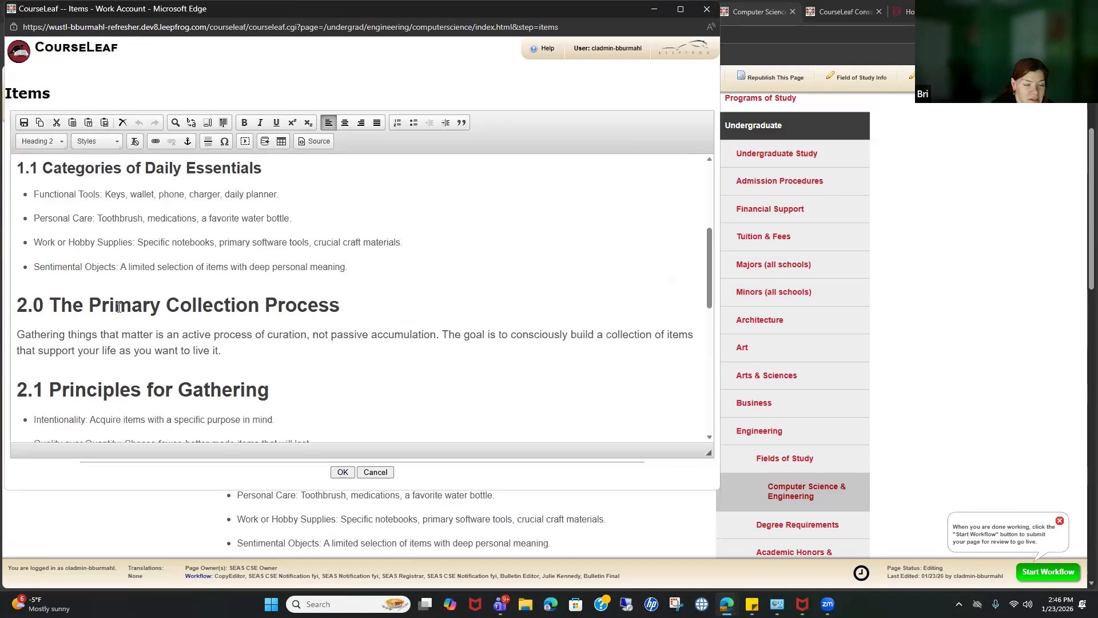
triple_click(118, 307)
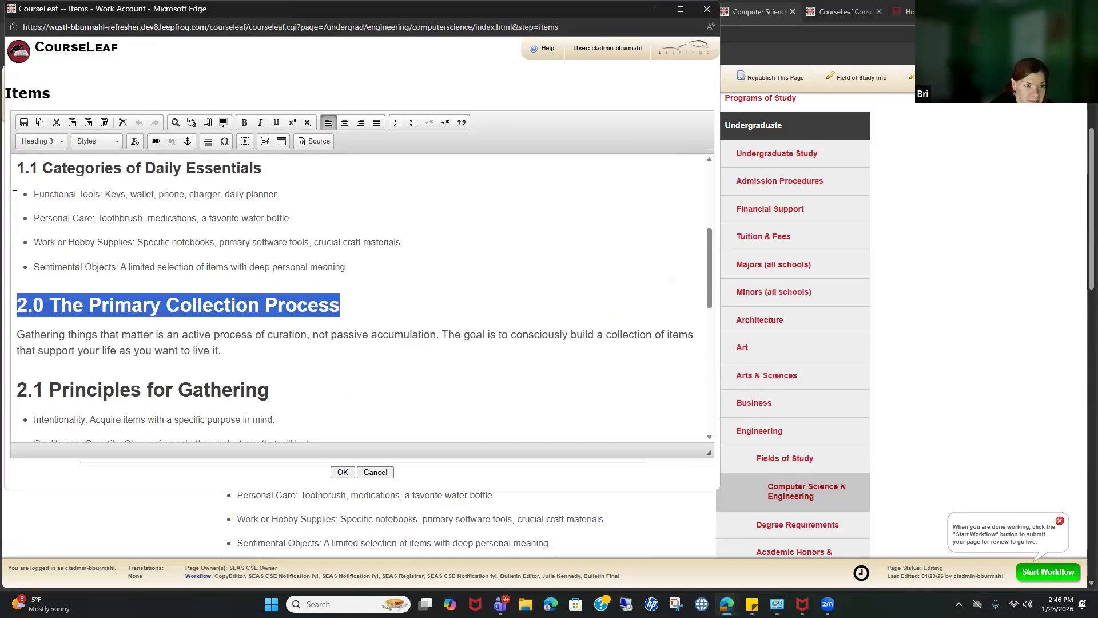
click(53, 143)
scroll(101, 198, down, 2)
click(102, 196)
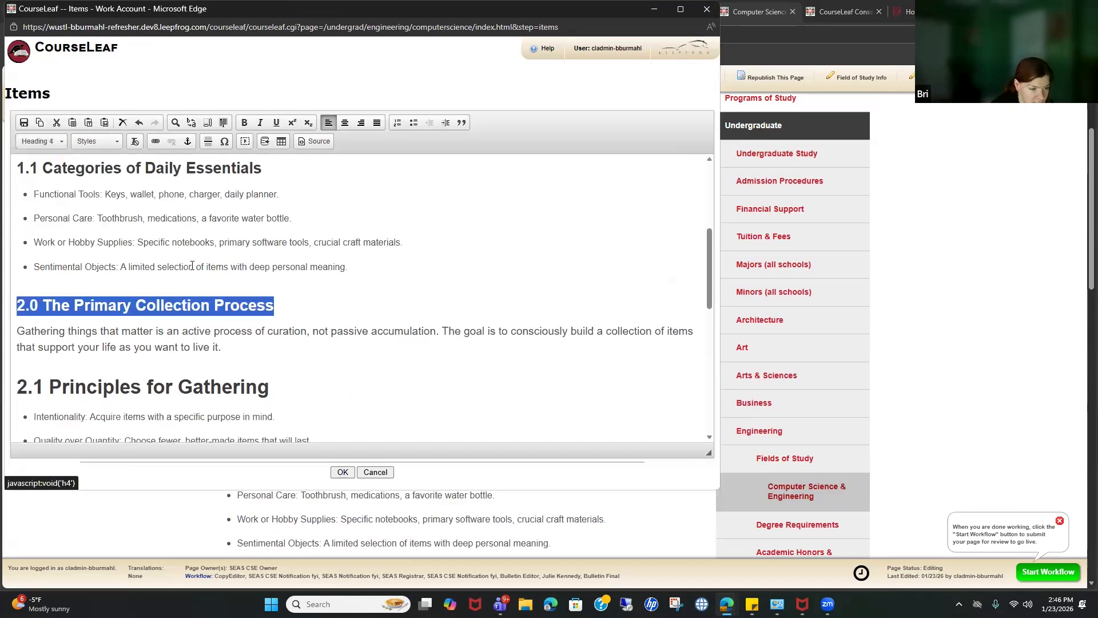
scroll(117, 272, down, 2)
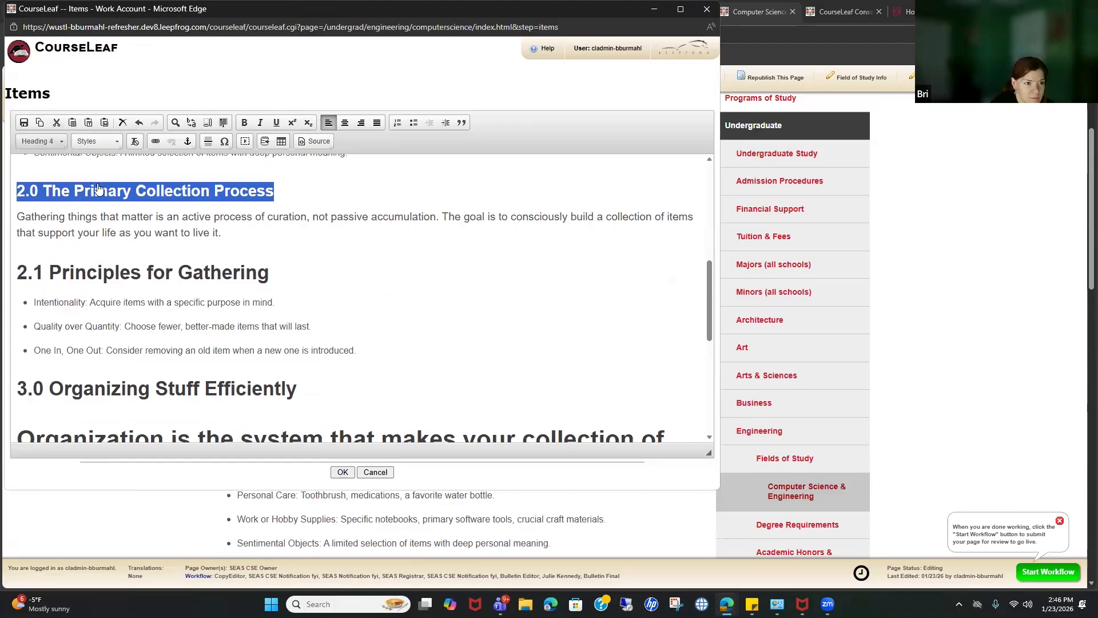
click(41, 141)
click(54, 211)
click(121, 276)
Step: Make '2.1 Principles for Gathering' a Heading 4 and the Organization paragraph normal text
triple_click(121, 276)
click(41, 142)
scroll(82, 203, down, 2)
click(82, 196)
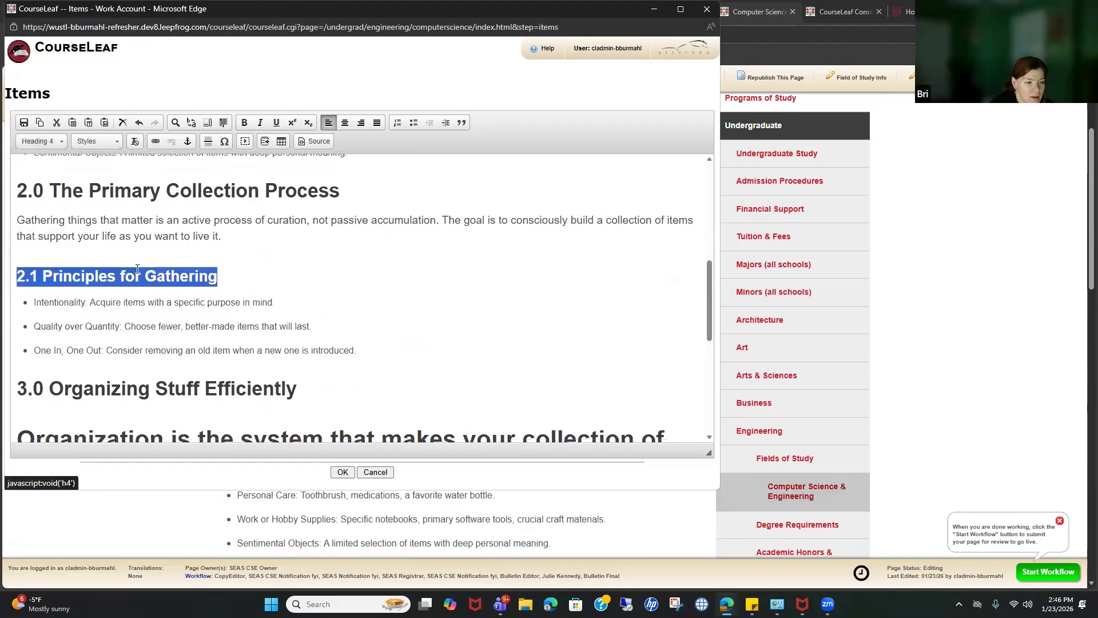
scroll(172, 286, down, 3)
triple_click(115, 268)
click(42, 141)
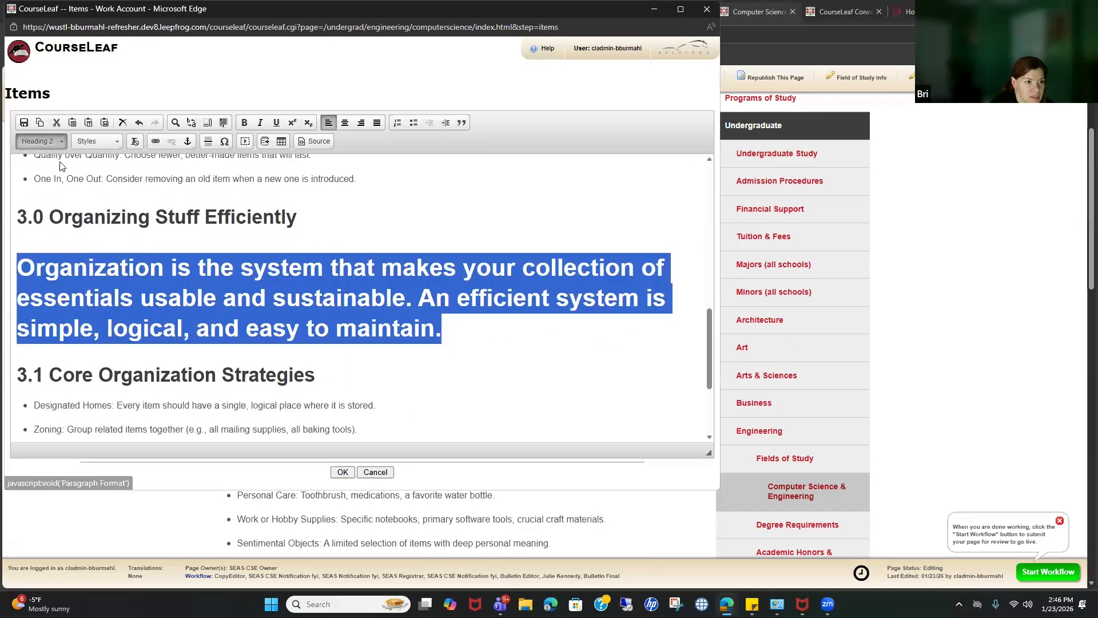
click(38, 177)
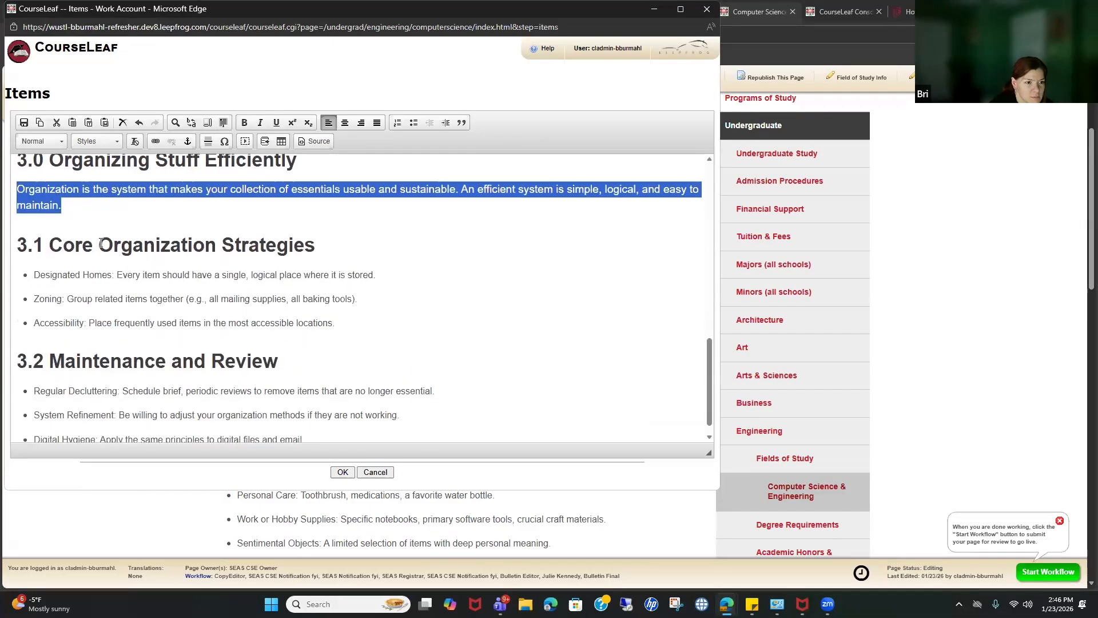
Step: Make the 3.1 Core Organization Strategies and 3.2 Maintenance and Review headings Heading 4, then save
triple_click(101, 244)
click(42, 141)
scroll(81, 235, down, 2)
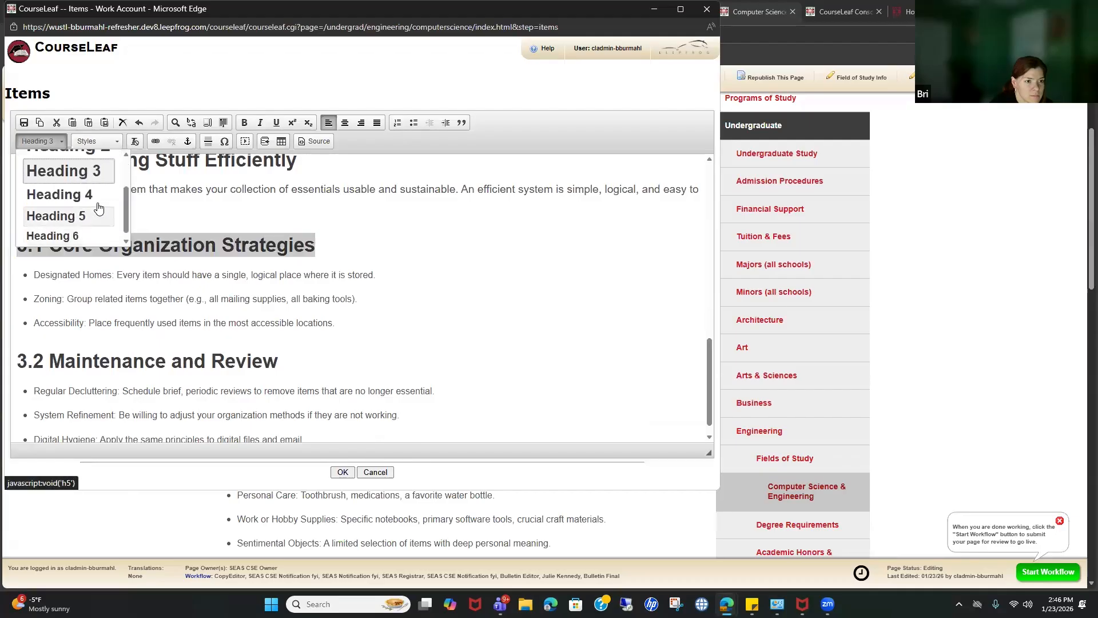
click(63, 195)
triple_click(92, 358)
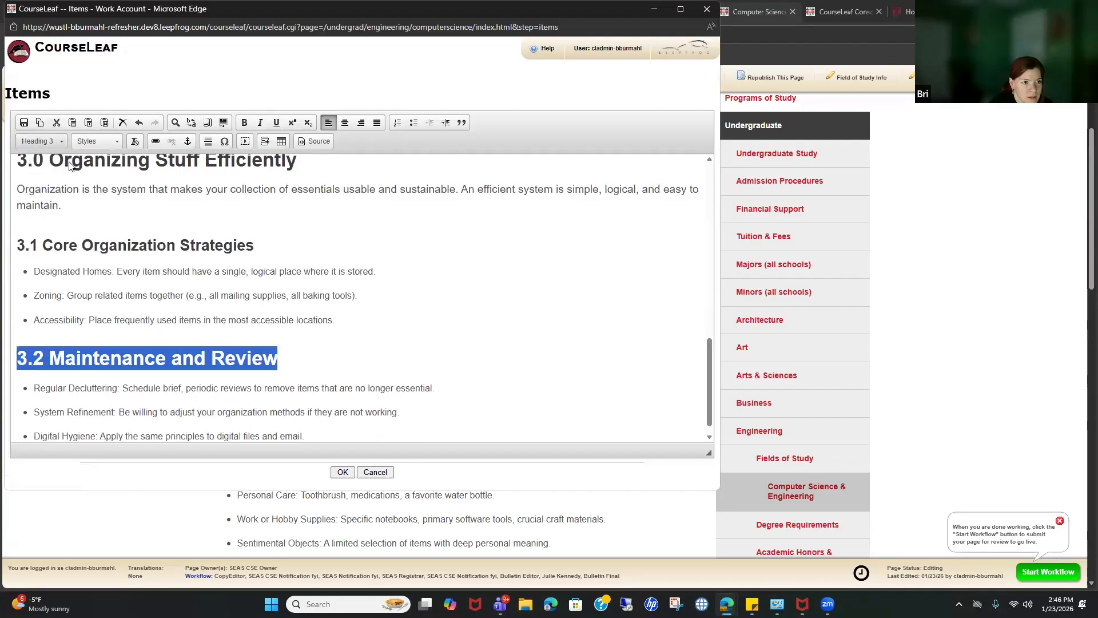
click(41, 142)
scroll(63, 206, down, 2)
click(63, 192)
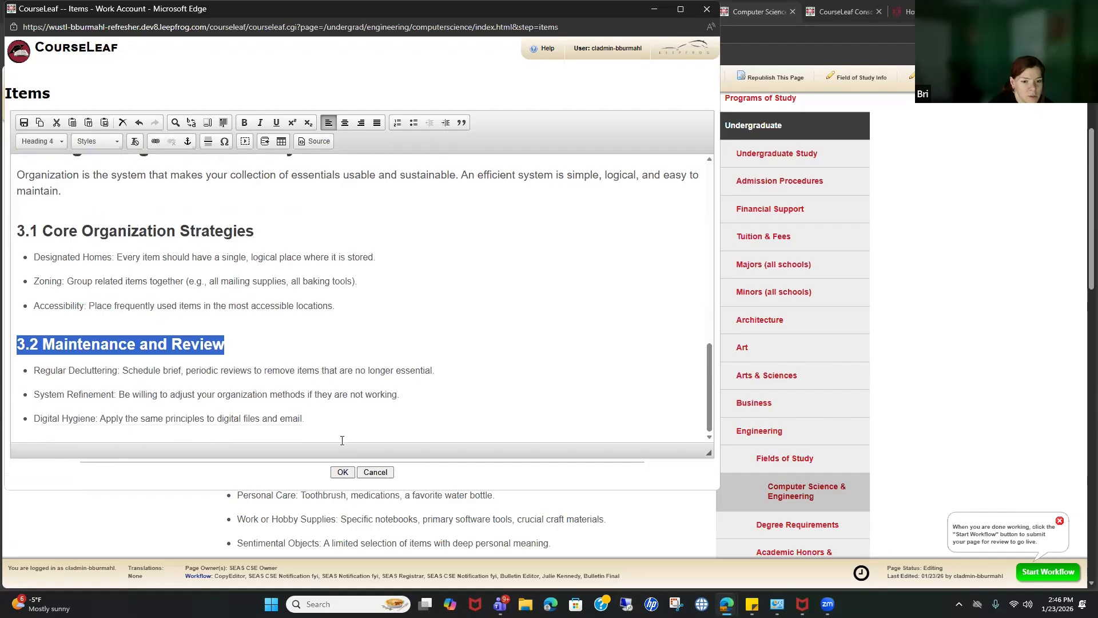
click(342, 472)
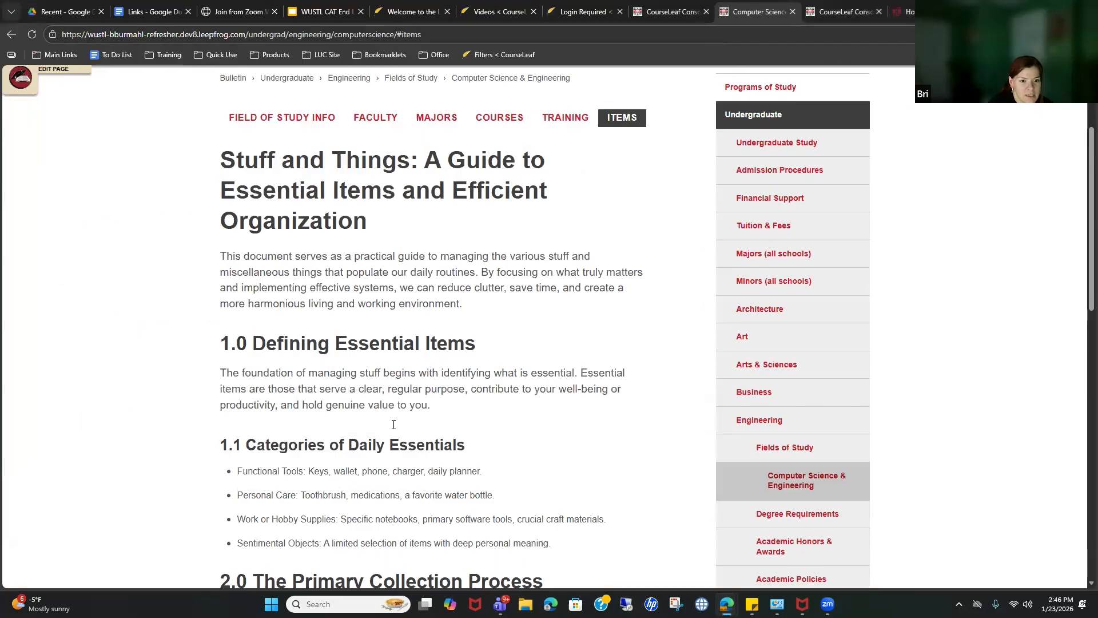
Step: Review the restyled Items page, then choose View as PDF for the Computer Science & Engineering page
scroll(419, 412, down, 8)
scroll(452, 380, down, 3)
scroll(458, 412, up, 10)
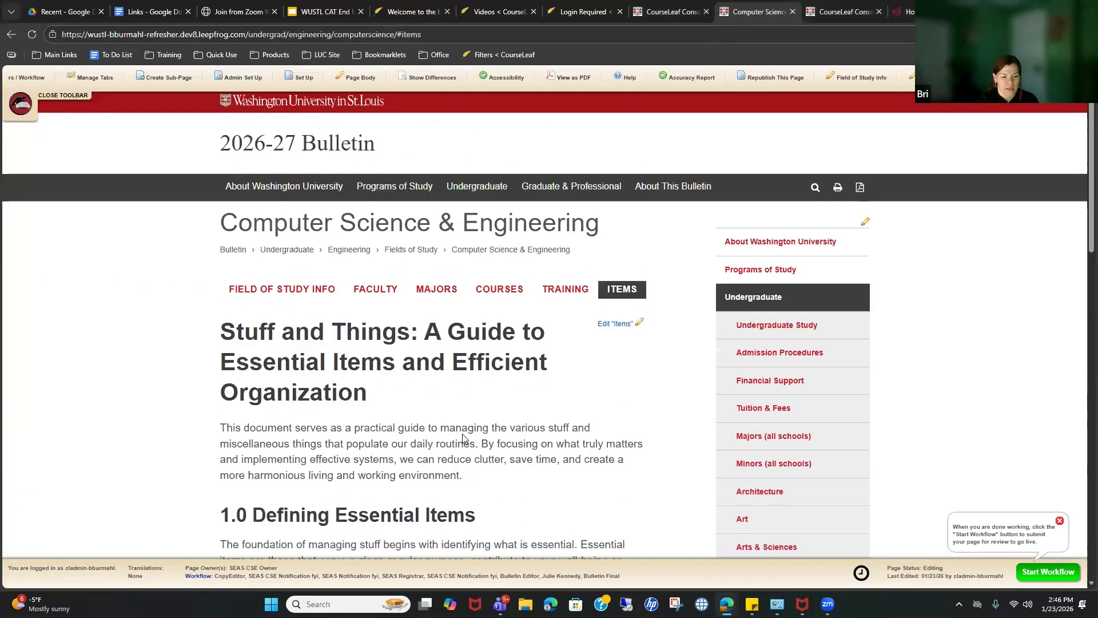
scroll(462, 435, down, 5)
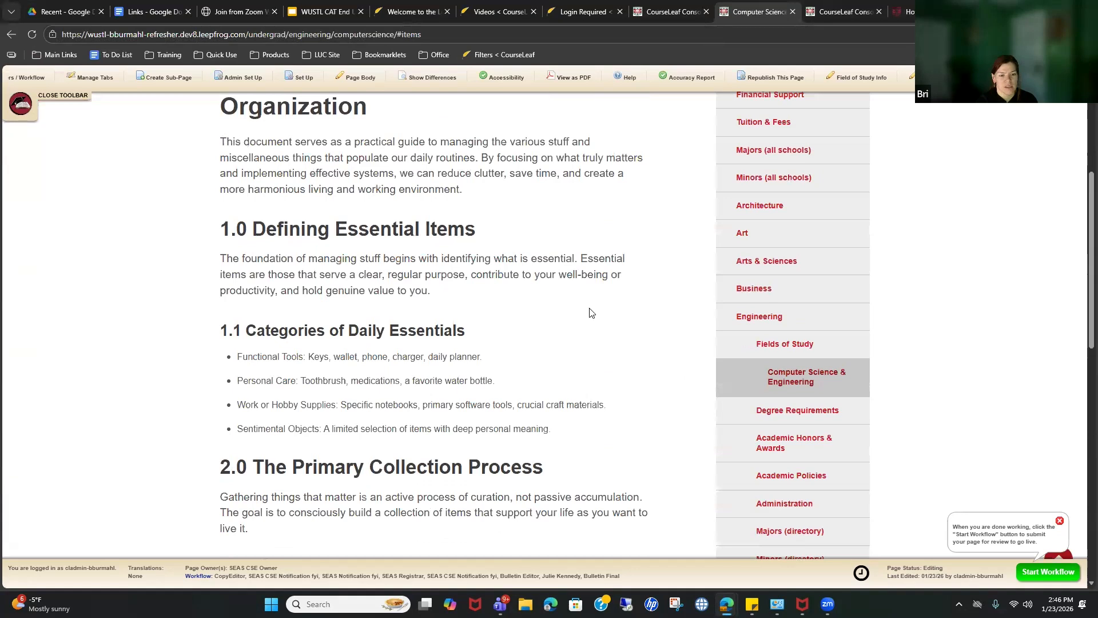
scroll(647, 312, down, 3)
scroll(645, 312, up, 5)
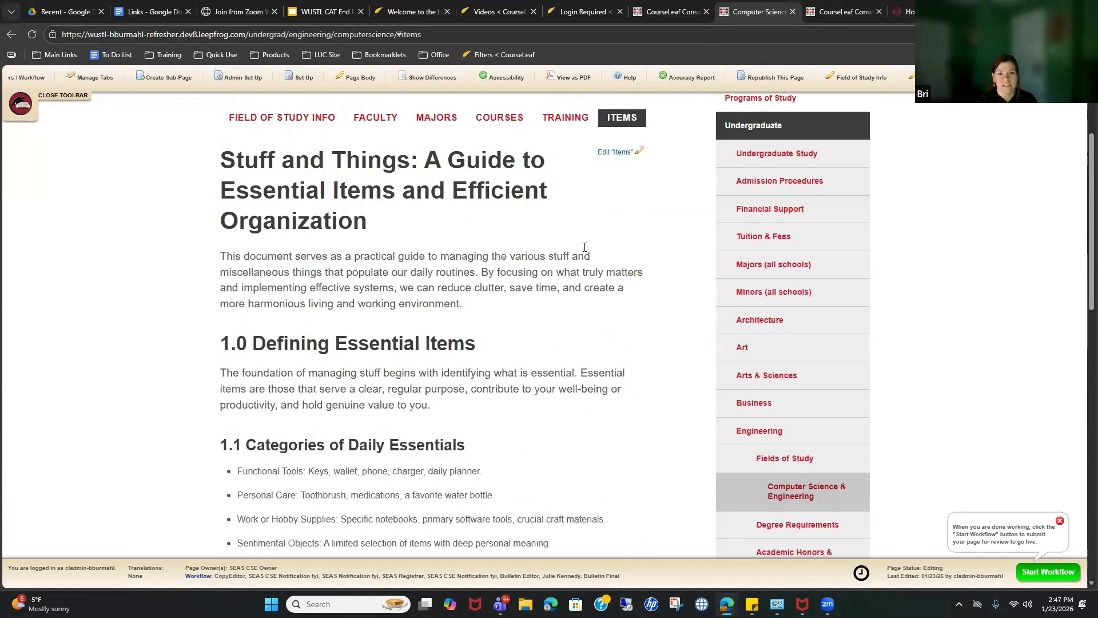
click(566, 77)
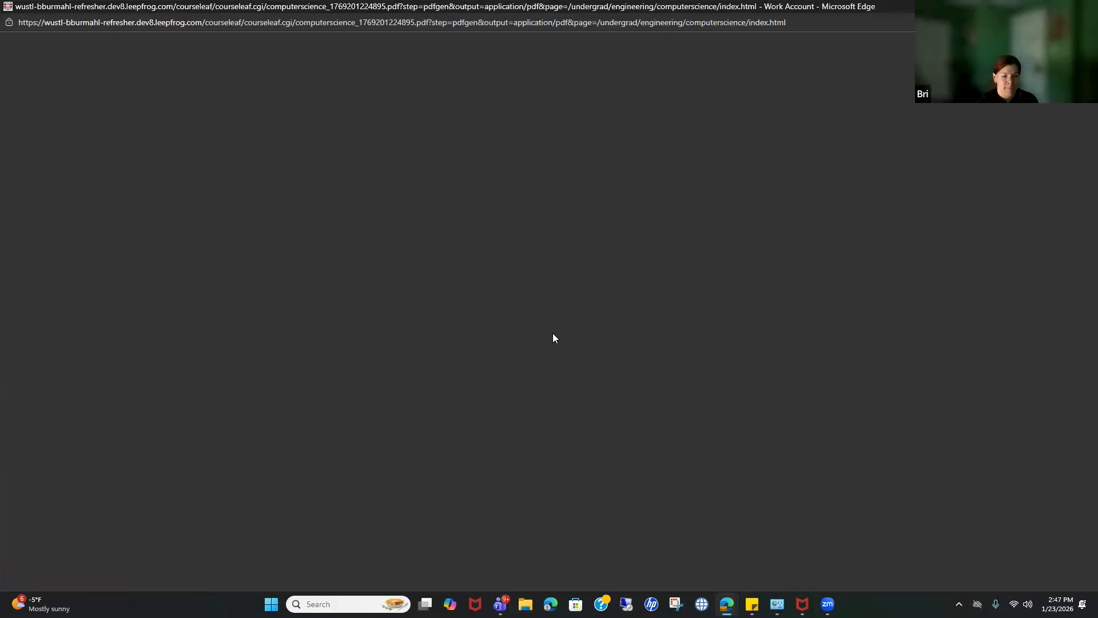
Step: Look over the PDF preview, close it, and return to the page's Items content
scroll(641, 361, down, 20)
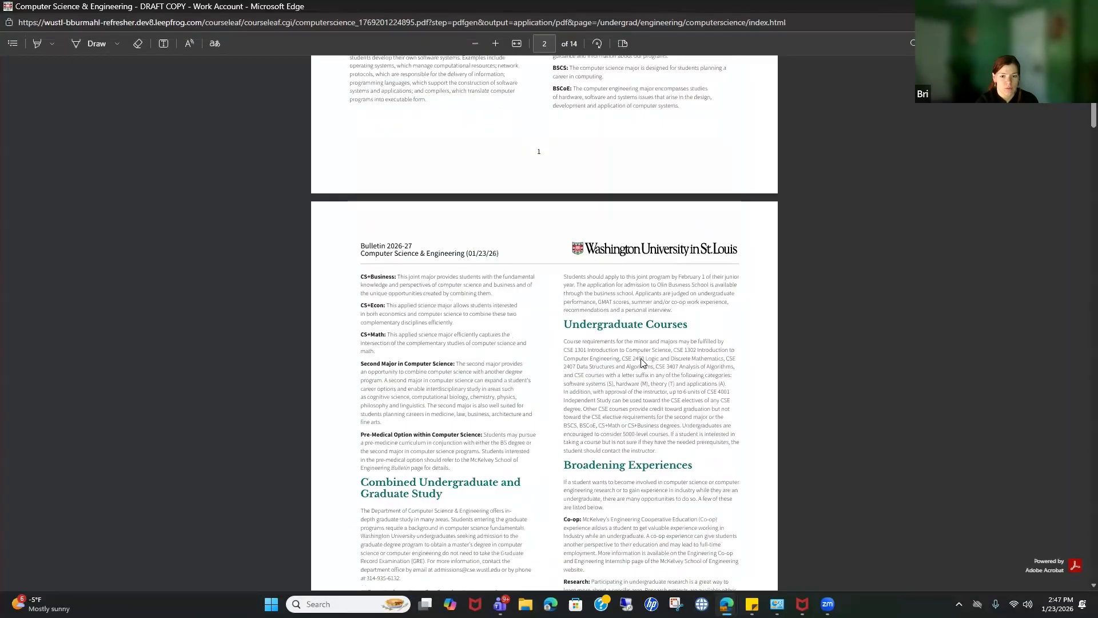
scroll(642, 362, down, 20)
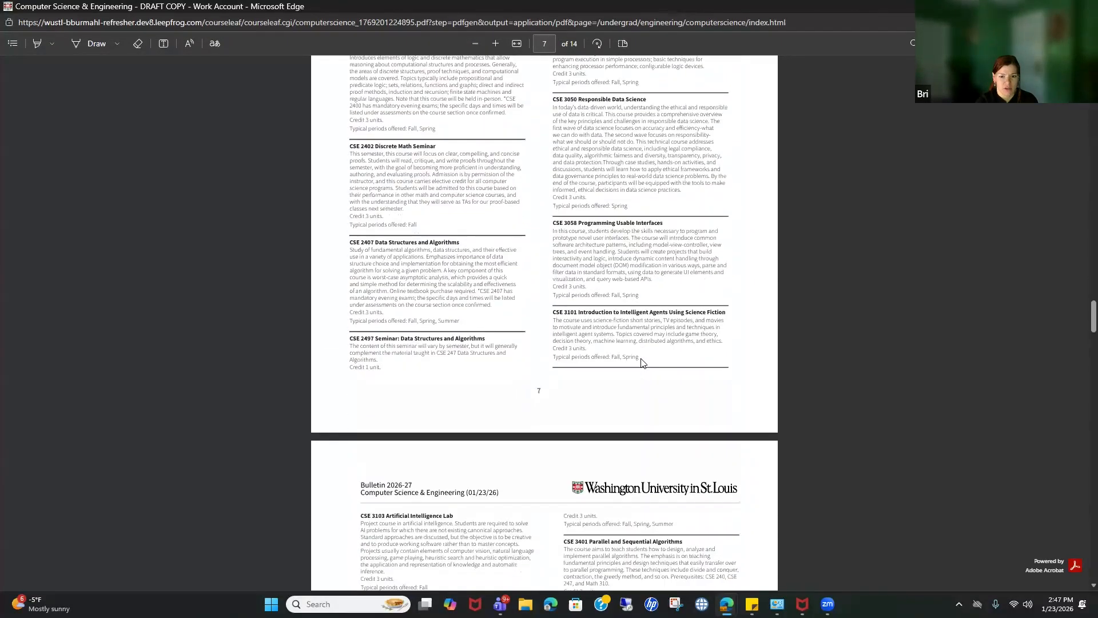
scroll(642, 363, down, 20)
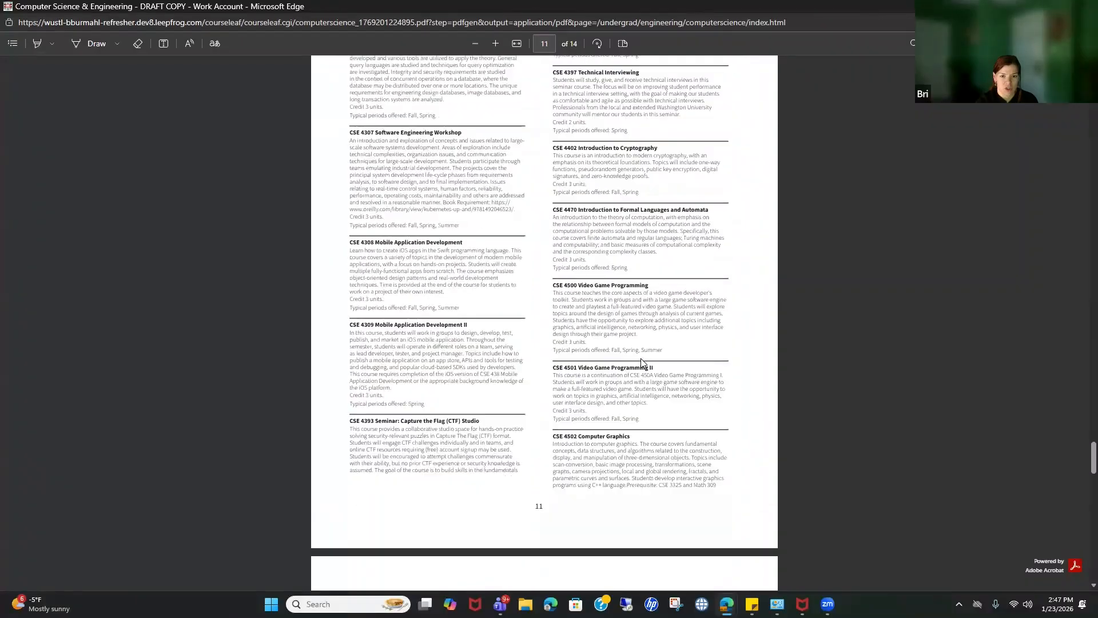
scroll(643, 363, up, 10)
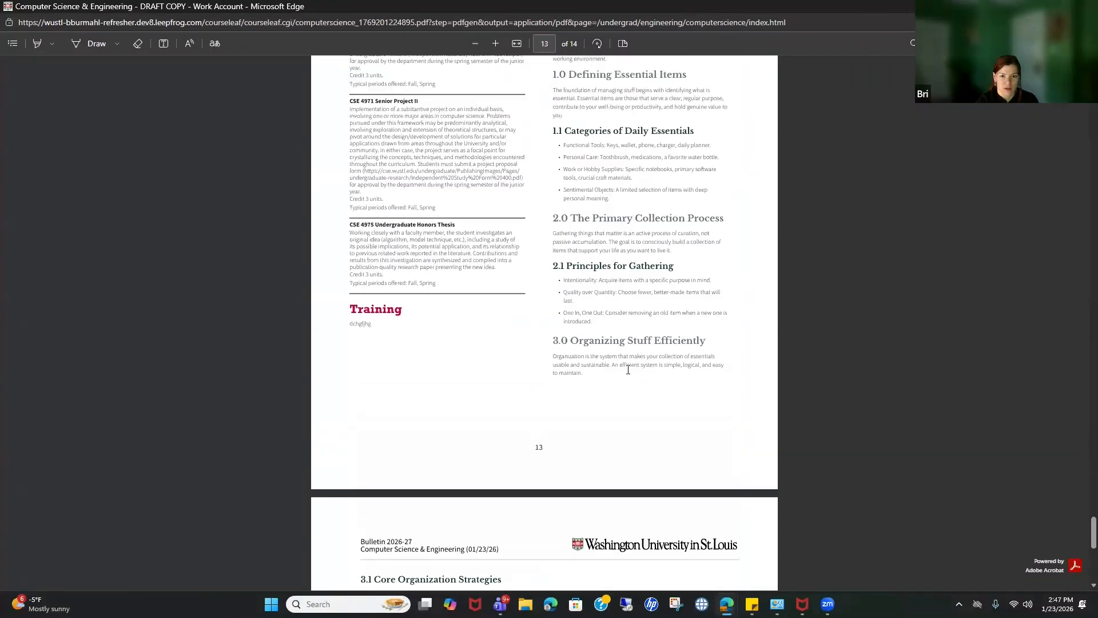
scroll(600, 268, up, 1)
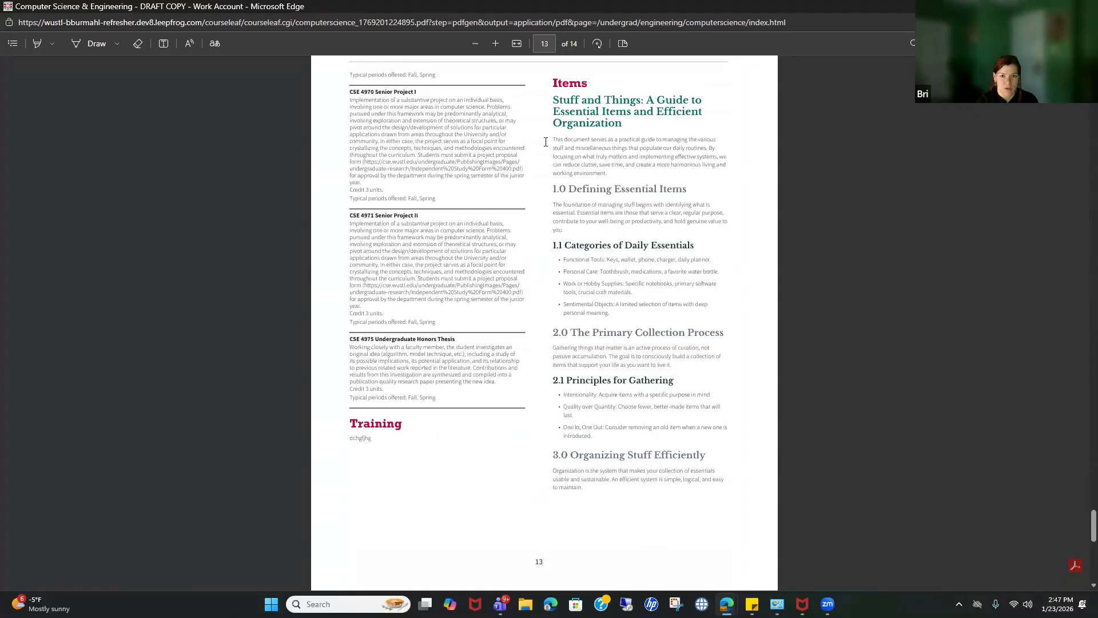
scroll(634, 411, down, 8)
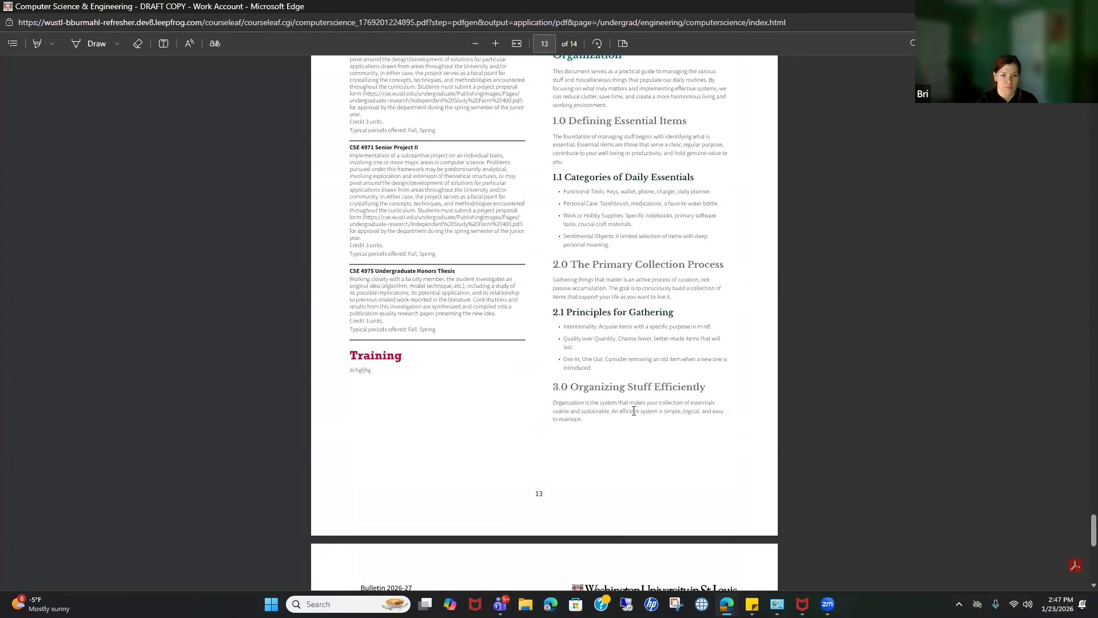
scroll(805, 207, up, 8)
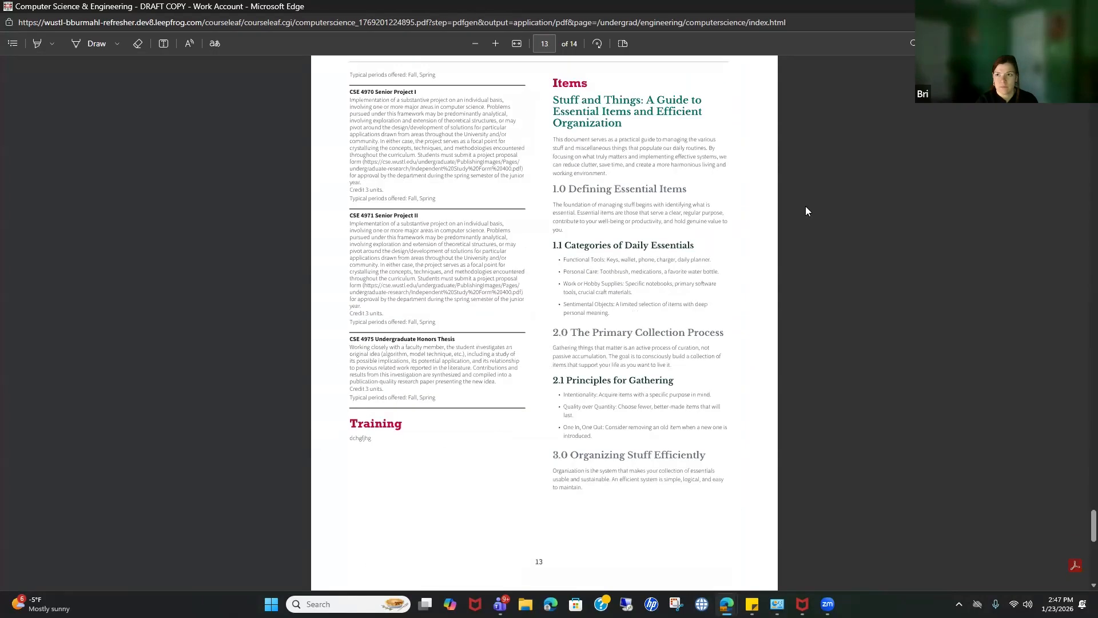
click(1085, 6)
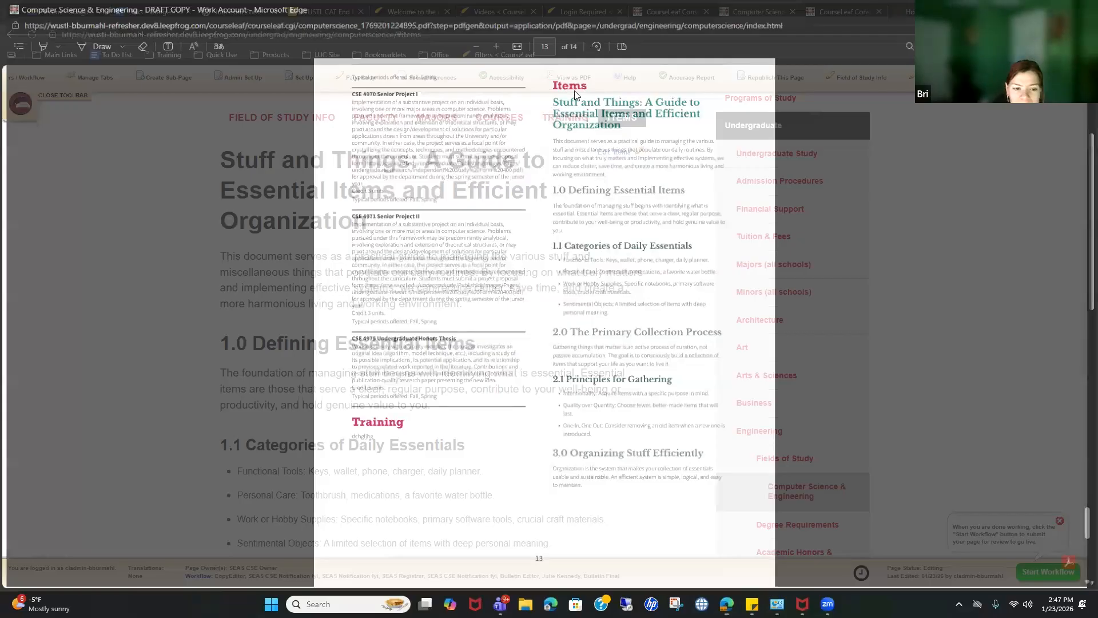
scroll(654, 132, up, 1)
scroll(650, 270, down, 2)
Step: Open the Items content in the editor, maximizing and then restoring the editor window
scroll(632, 248, up, 3)
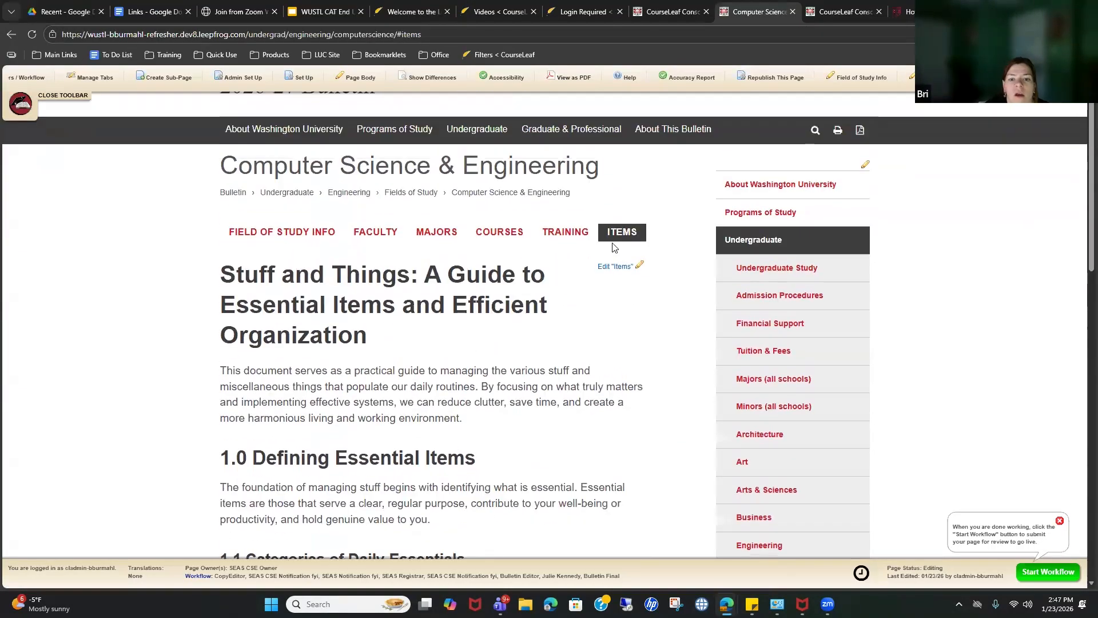
click(620, 266)
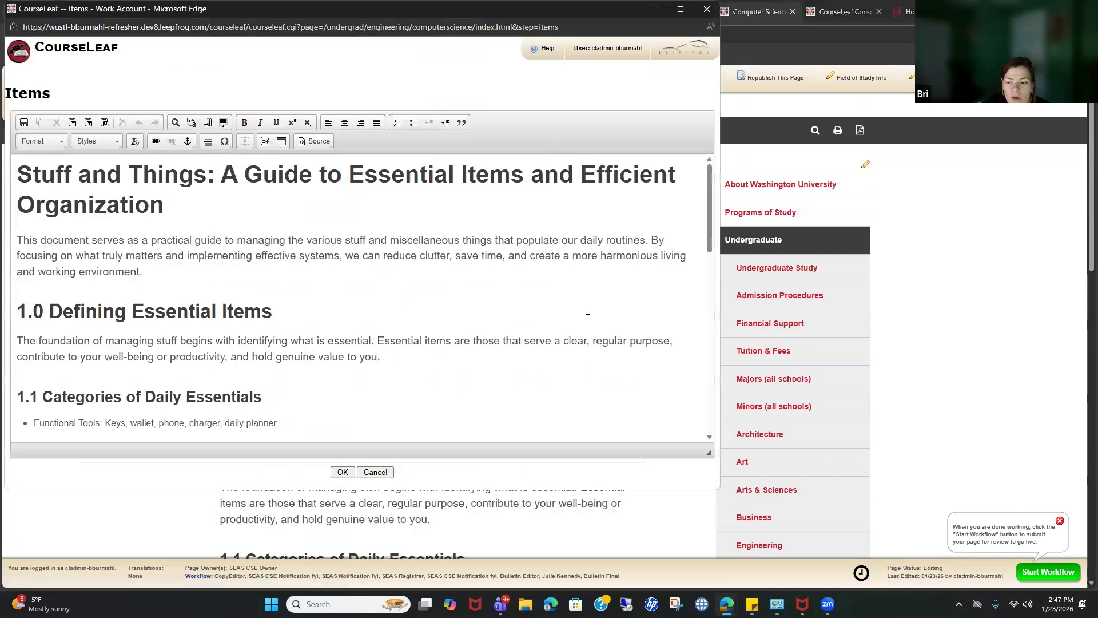
click(680, 9)
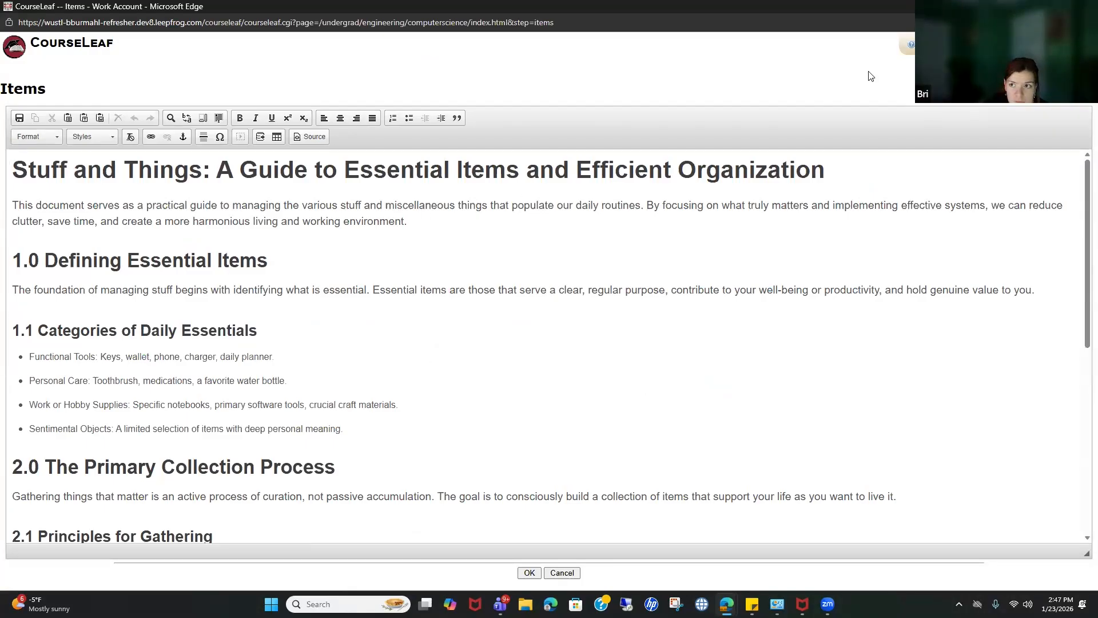
click(1058, 6)
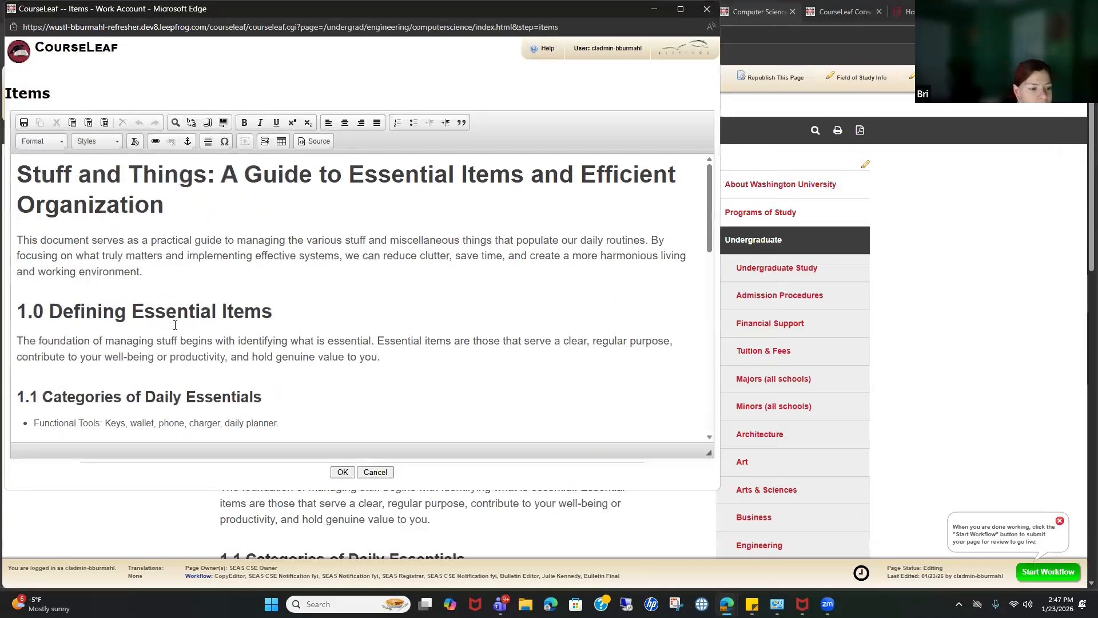
Step: Back on the main bulletin page, open About Washington University in a new tab
scroll(175, 325, down, 2)
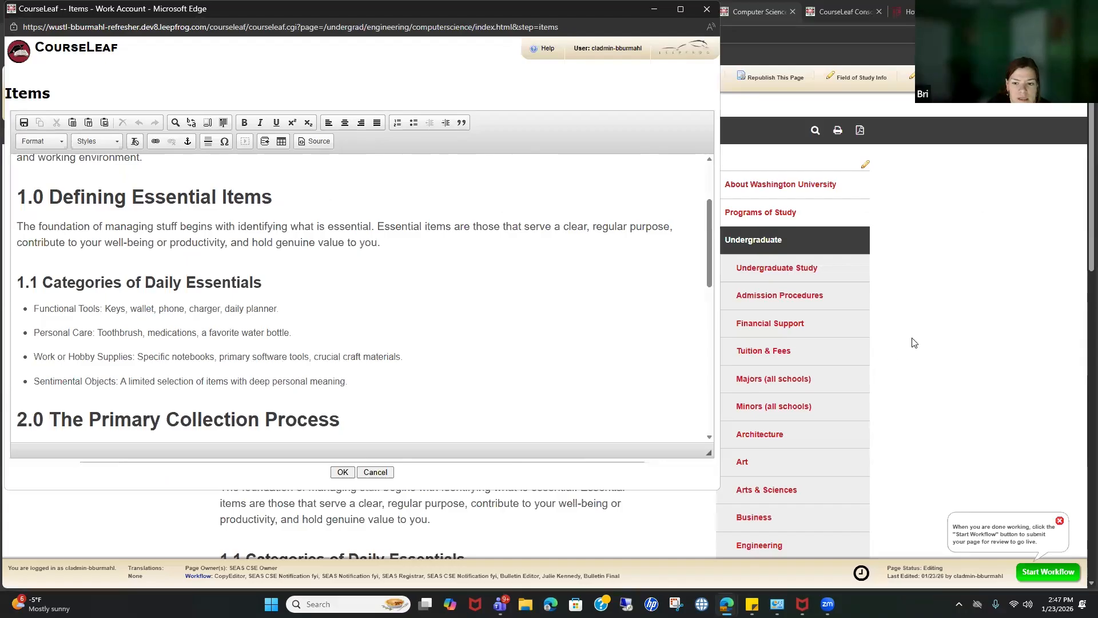
click(921, 358)
middle_click(812, 184)
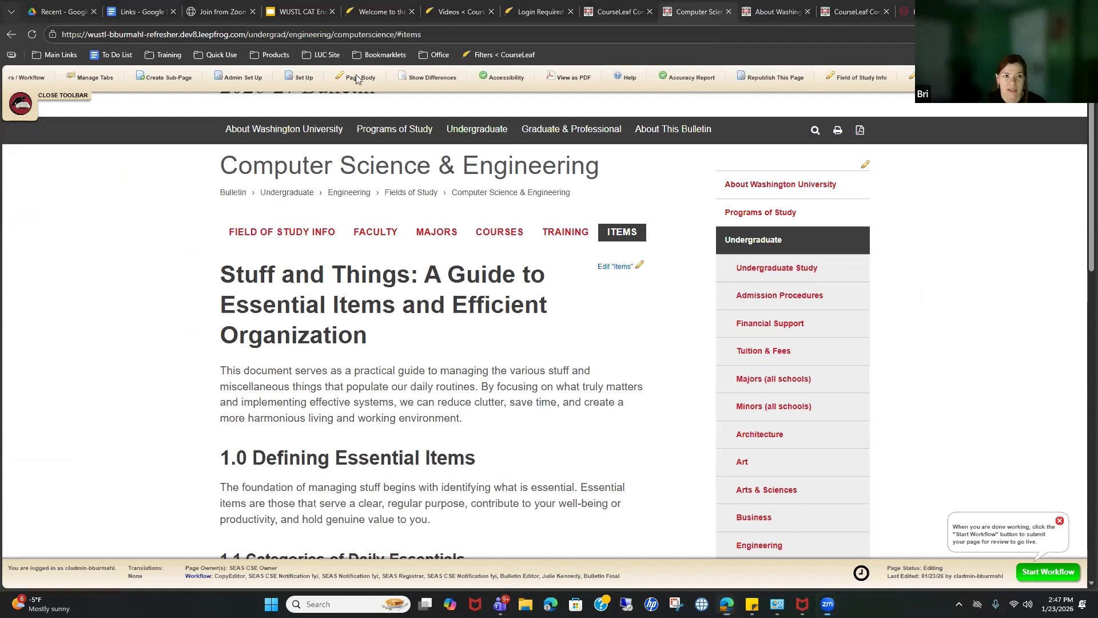
Step: Check the washu/ part of the About Washington University address, then return to the Items editor
key(ctrl+Tab)
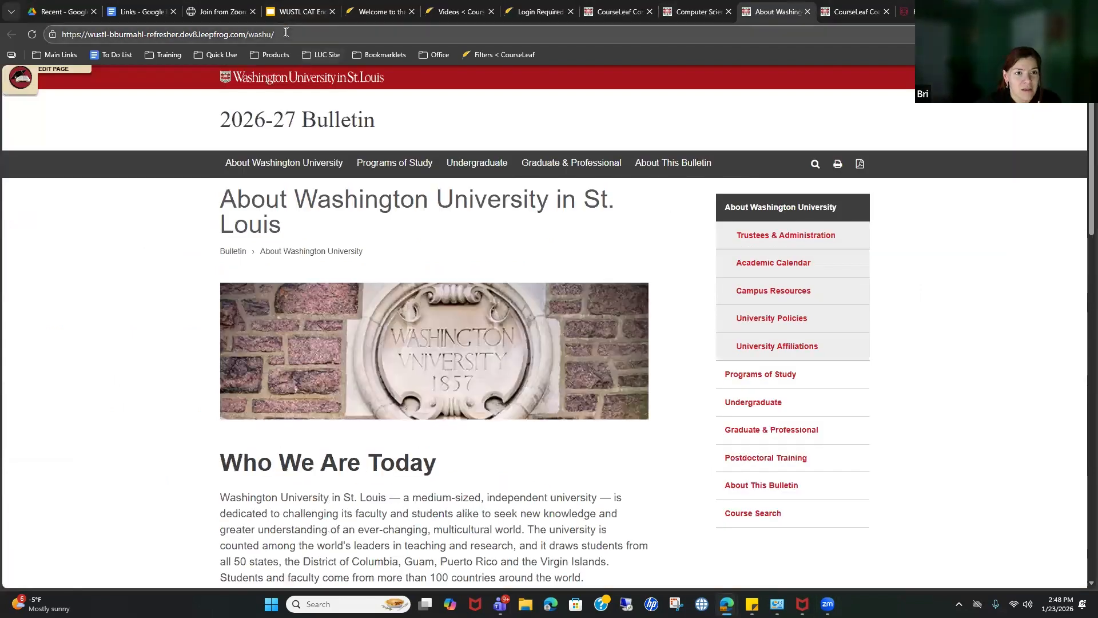
drag(250, 35, 279, 38)
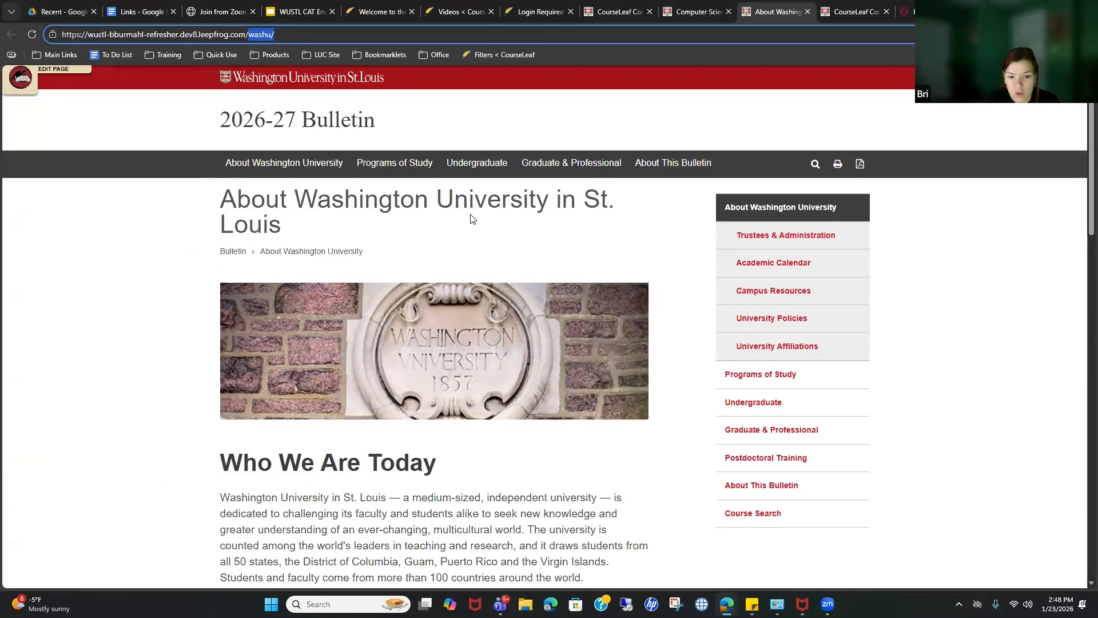
mouse_move(727, 604)
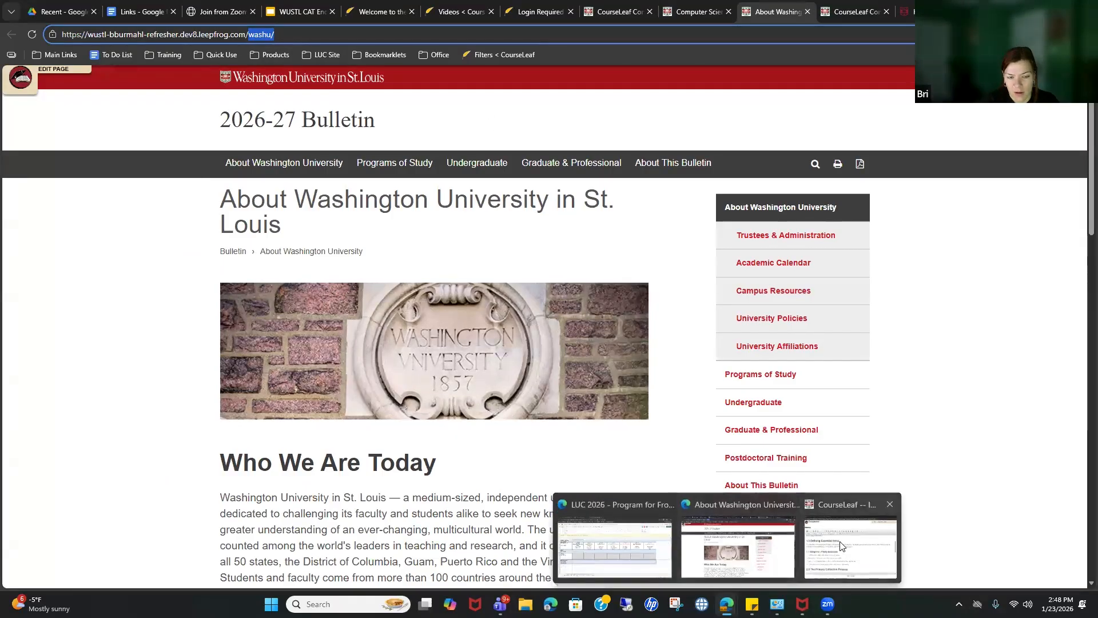
click(847, 543)
scroll(130, 299, up, 2)
click(70, 313)
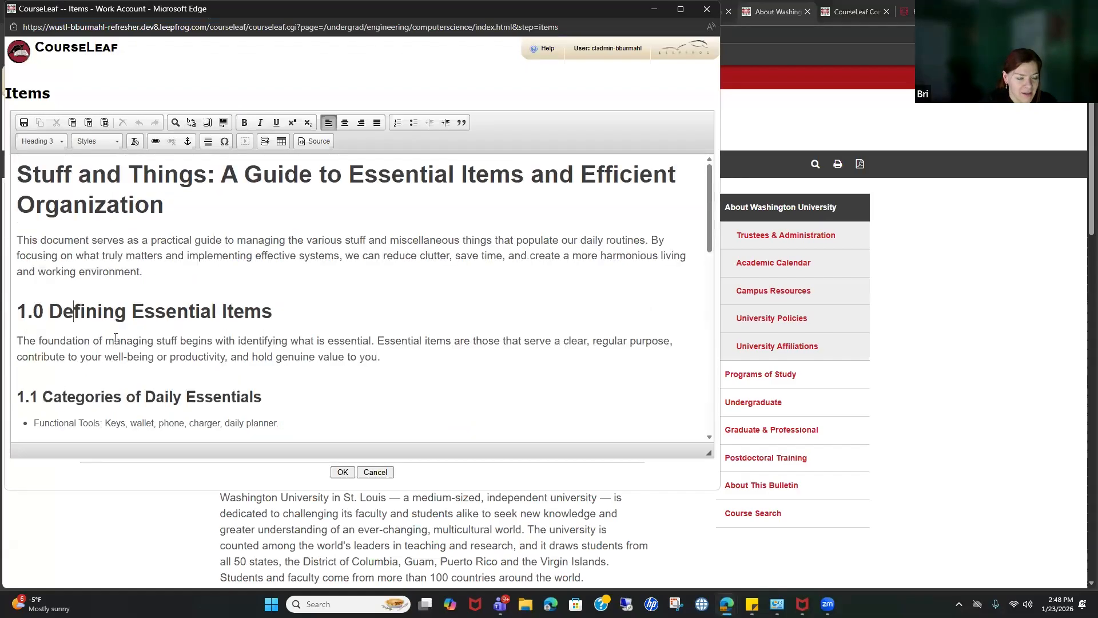
Step: Link the words 'Functional Tools' to /washu/, then bring the browser window forward
scroll(116, 337, down, 2)
drag(52, 309, 92, 309)
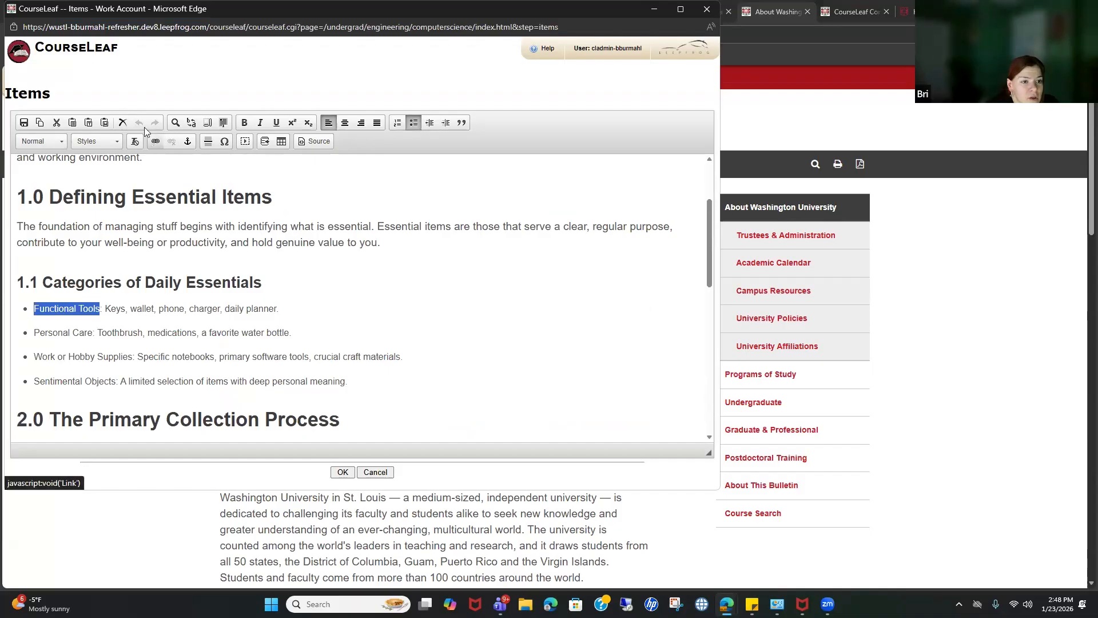
click(159, 142)
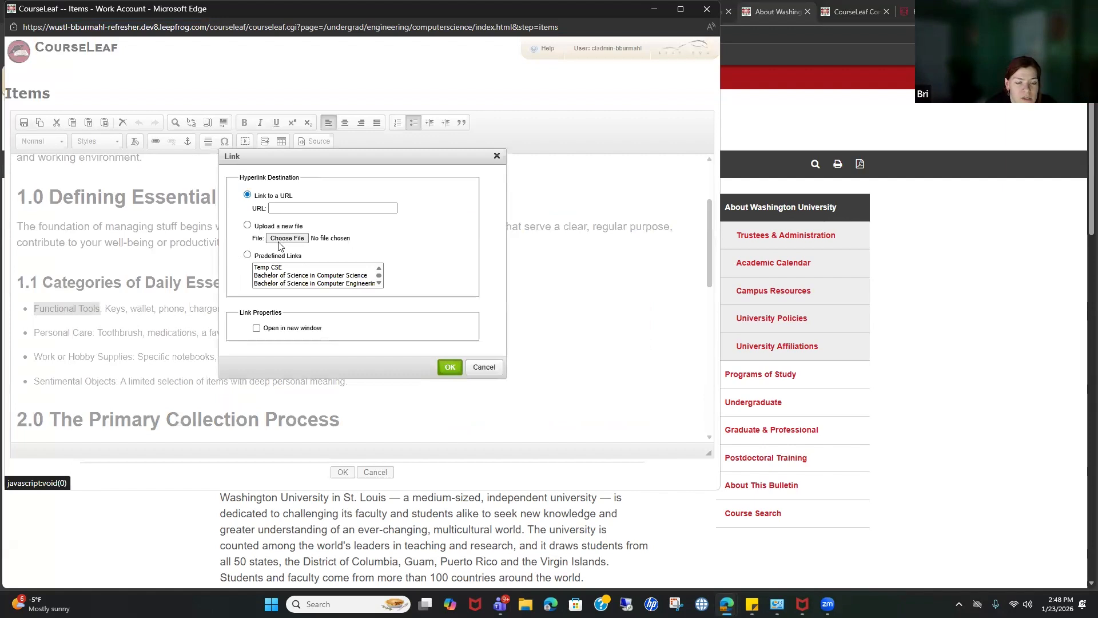
scroll(314, 274, down, 1)
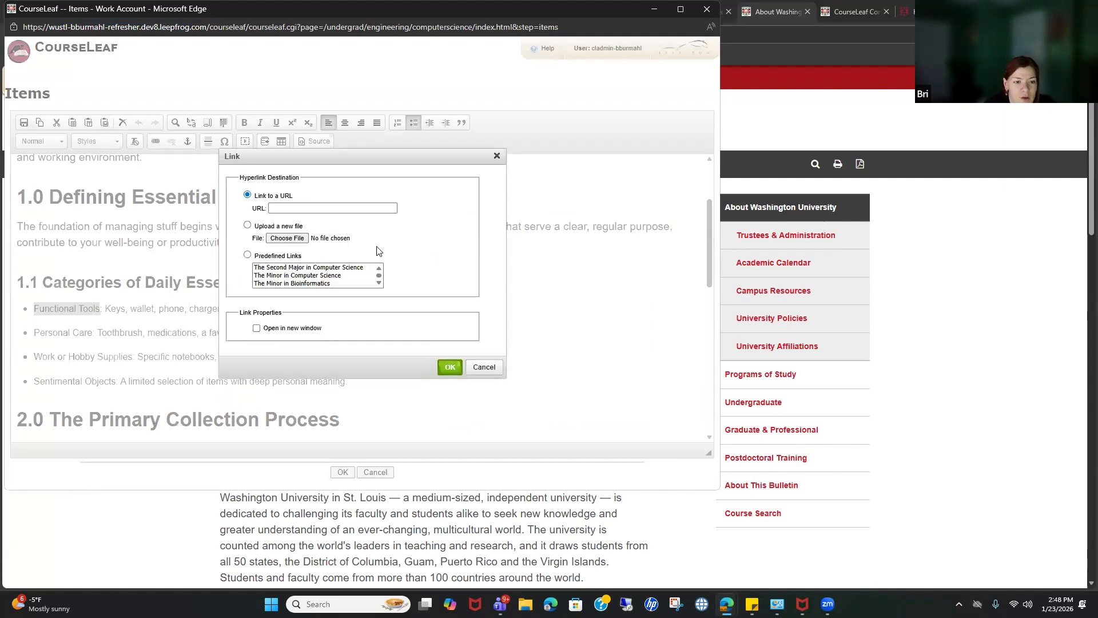
scroll(338, 281, up, 1)
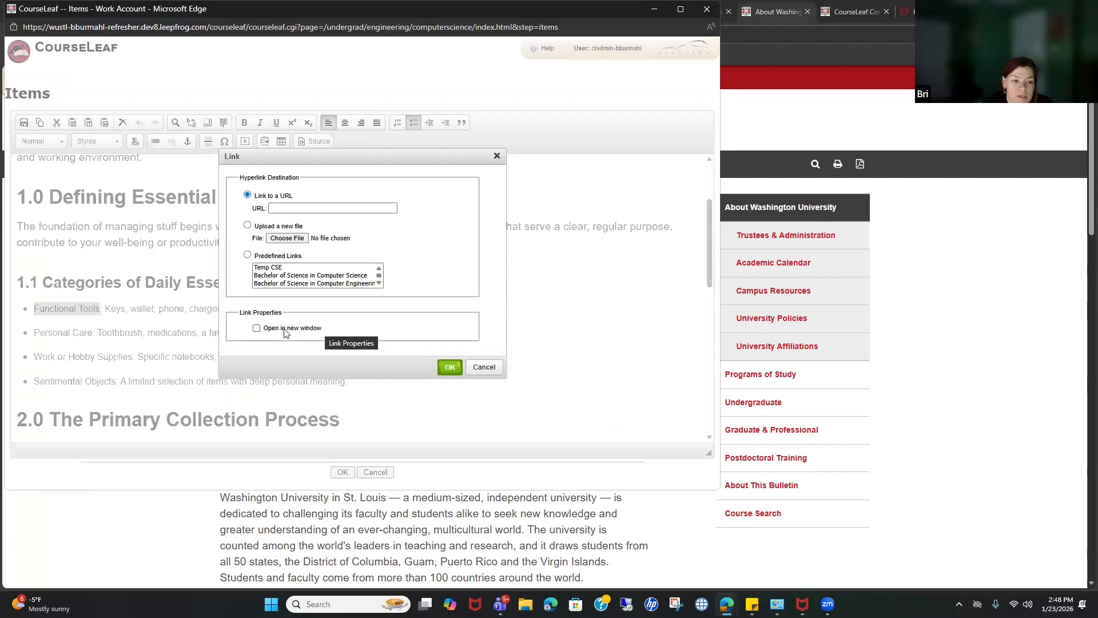
click(300, 207)
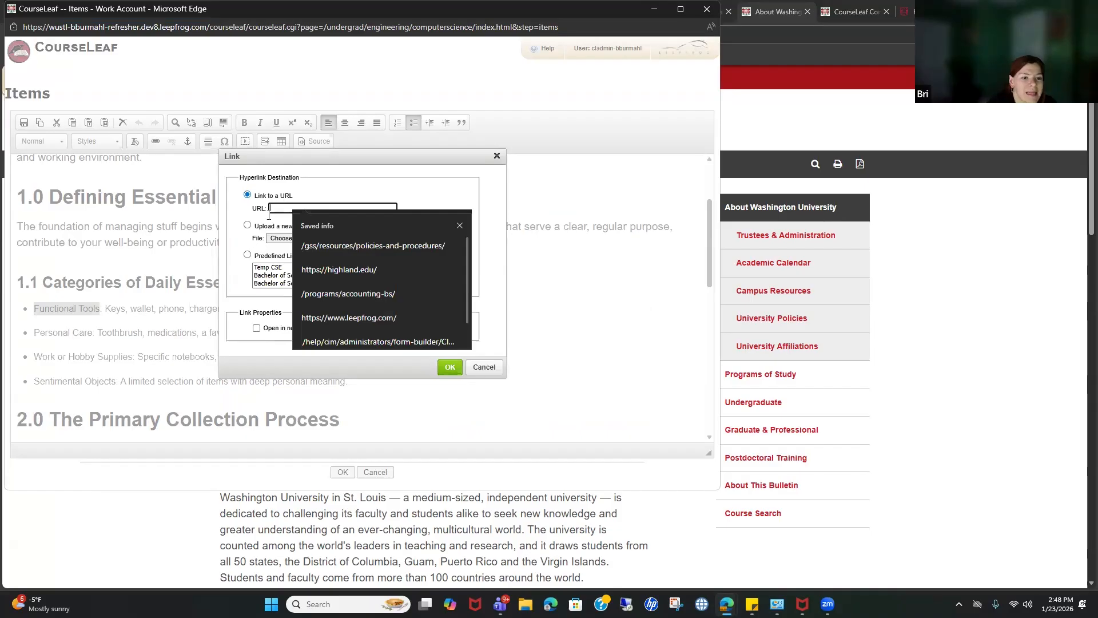
text(washu/)
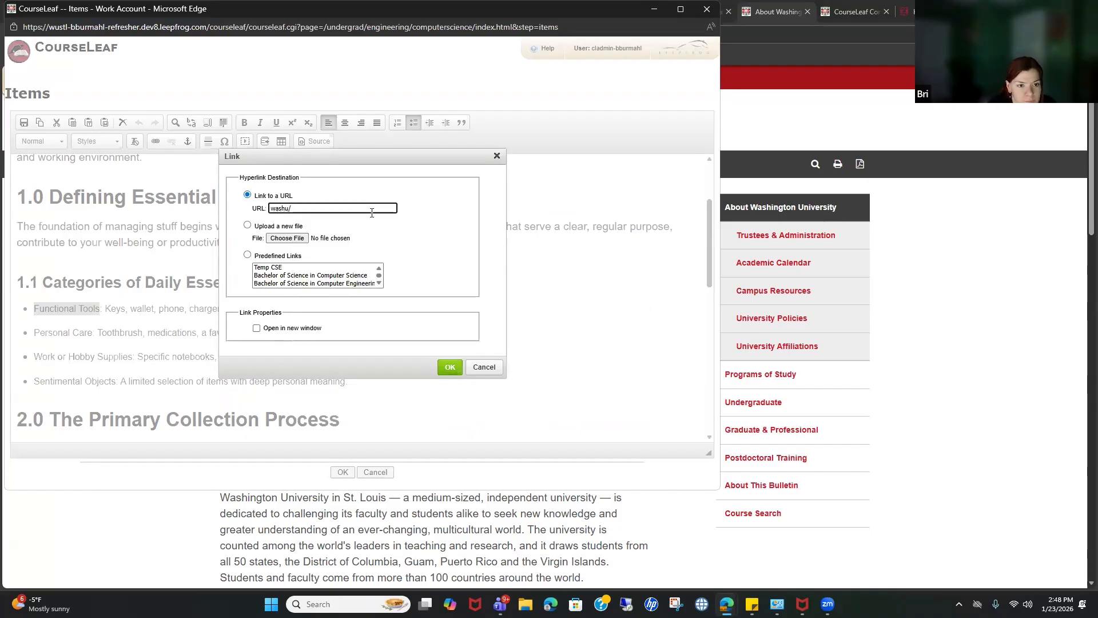
click(272, 210)
text(/)
click(389, 259)
drag(340, 215, 353, 219)
click(323, 208)
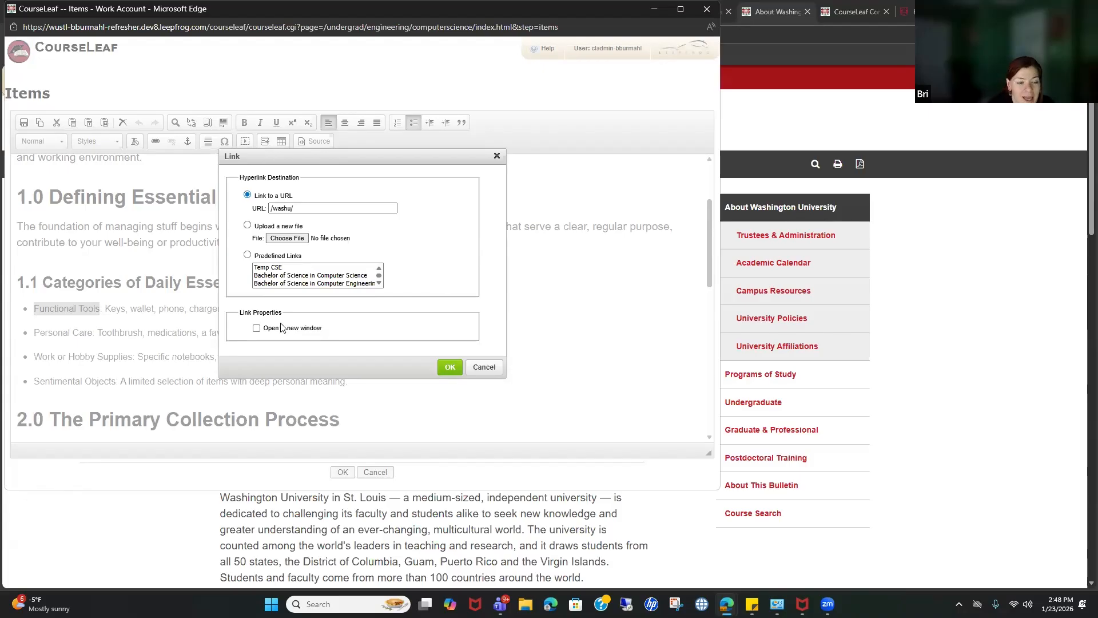
click(450, 367)
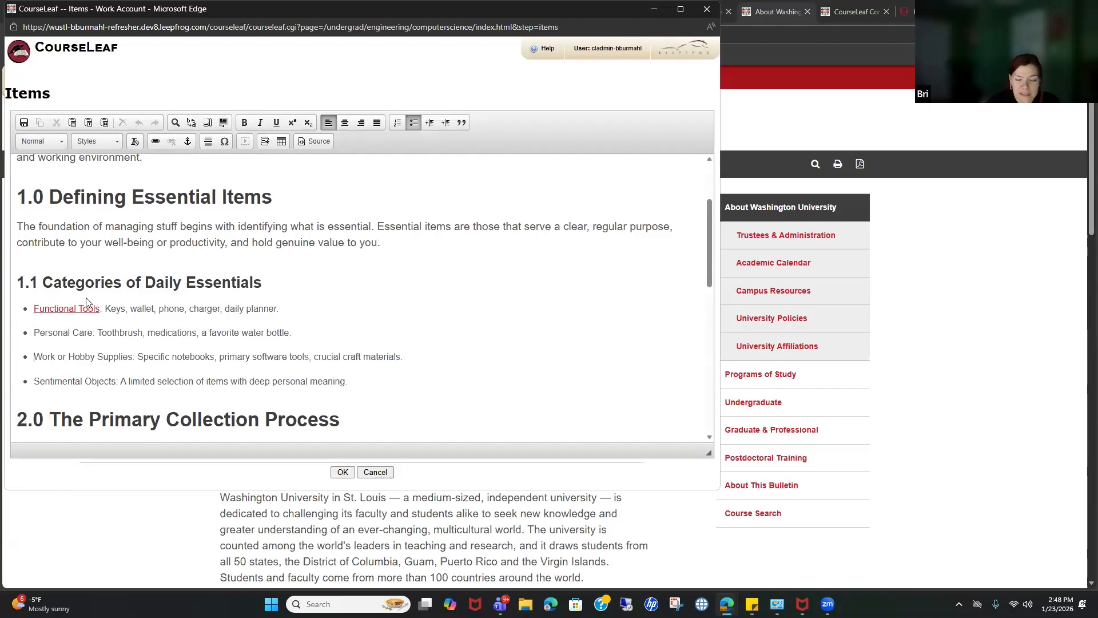
click(841, 9)
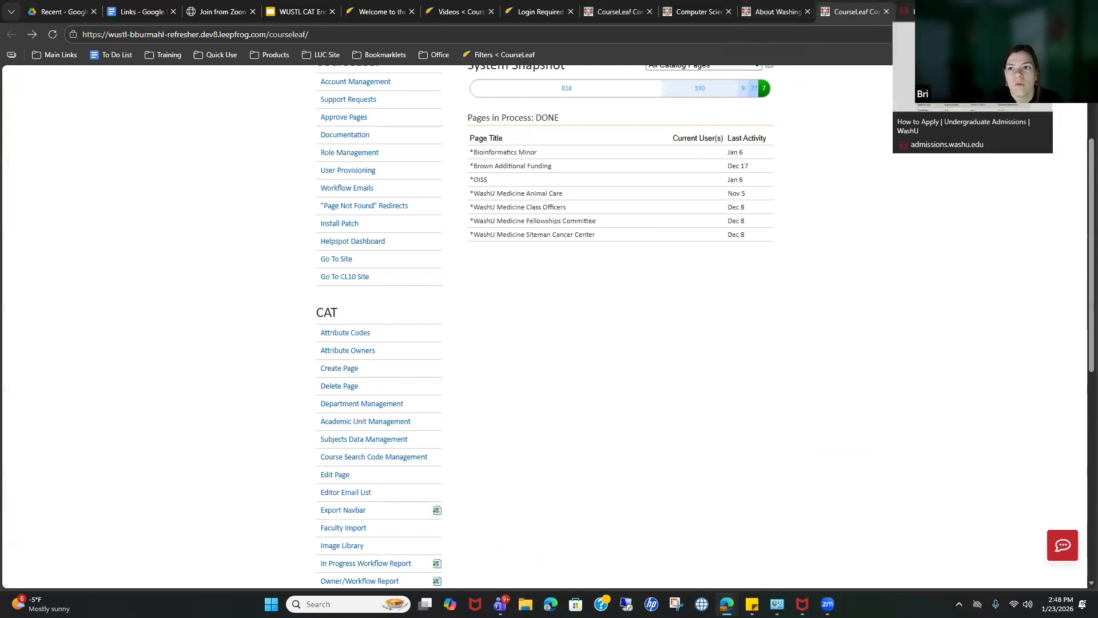
Step: Reload the How to Apply admissions page, copy its address, and return to the Items editor
click(907, 9)
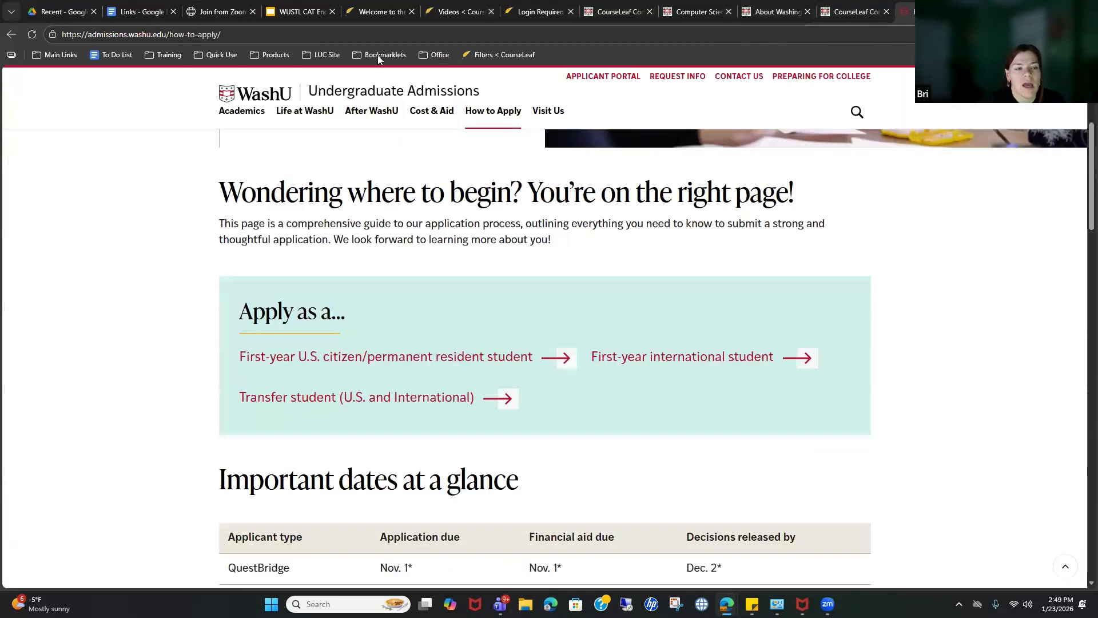
click(675, 33)
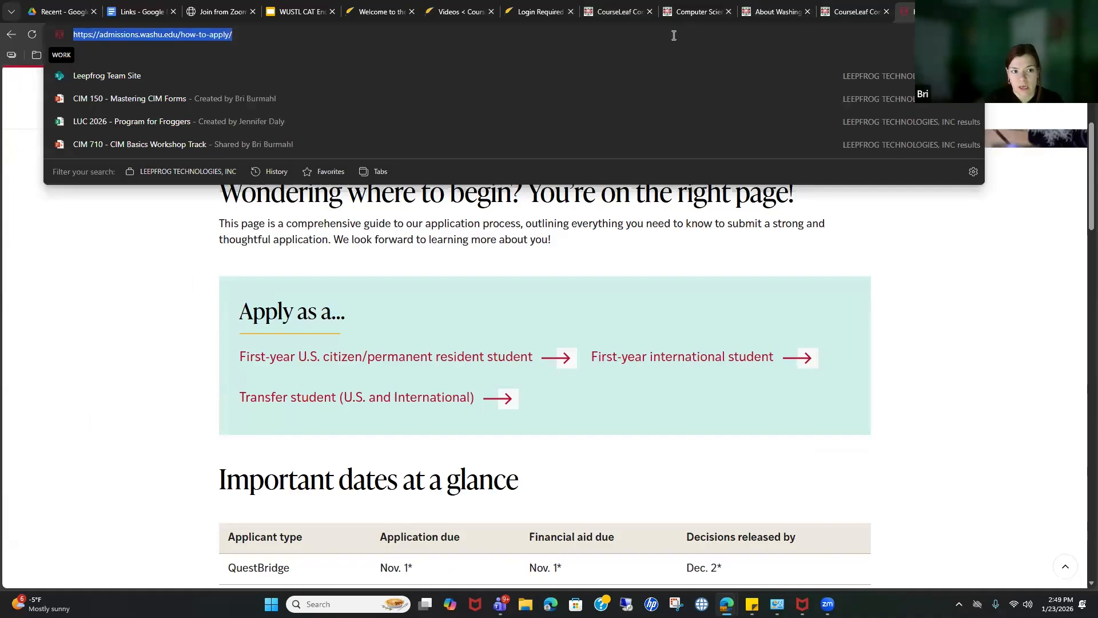
key(Return)
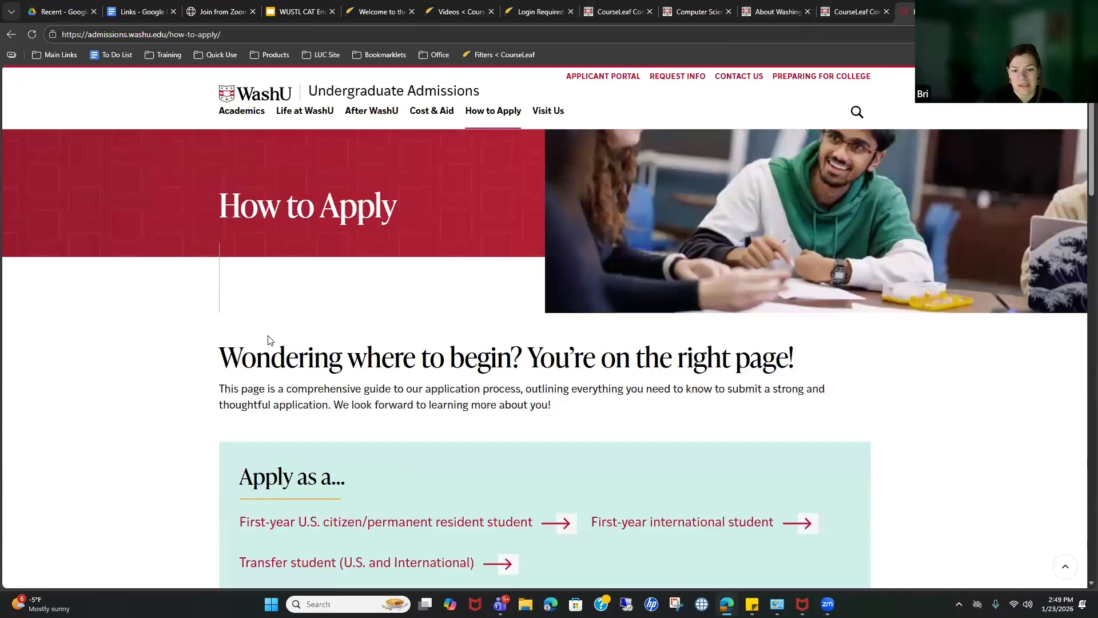
click(731, 36)
key(ctrl+c)
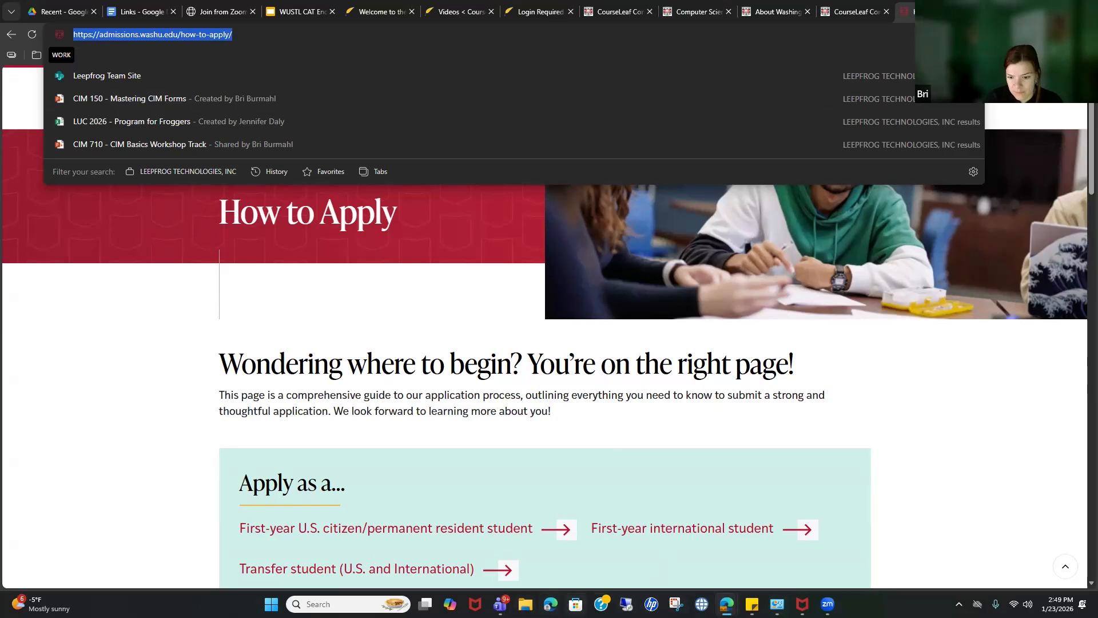
mouse_move(731, 603)
click(872, 543)
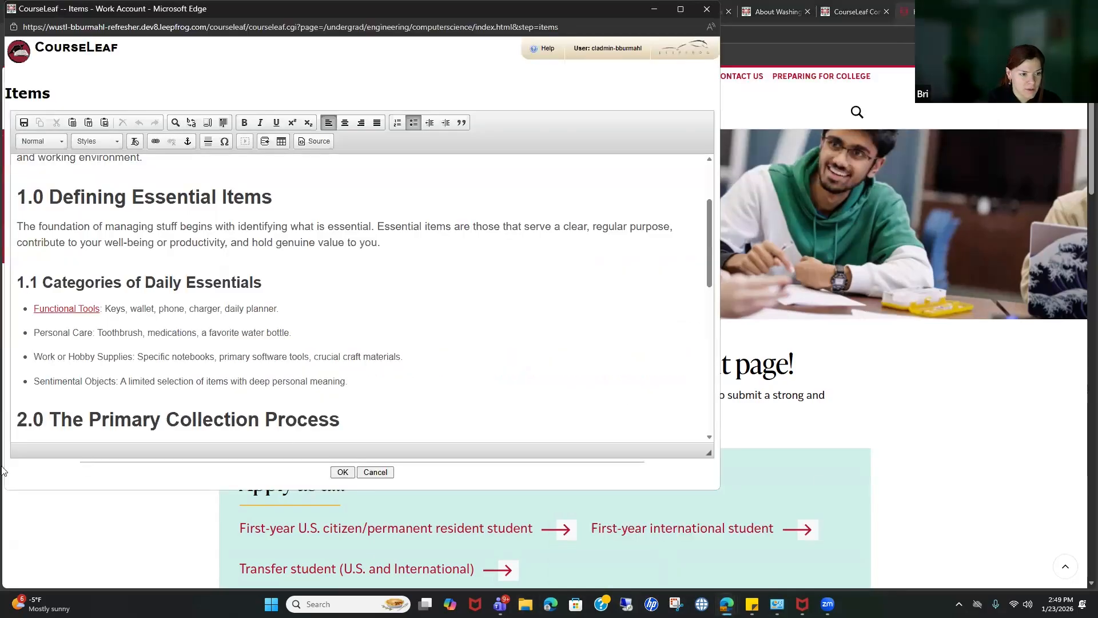
drag(34, 356, 132, 356)
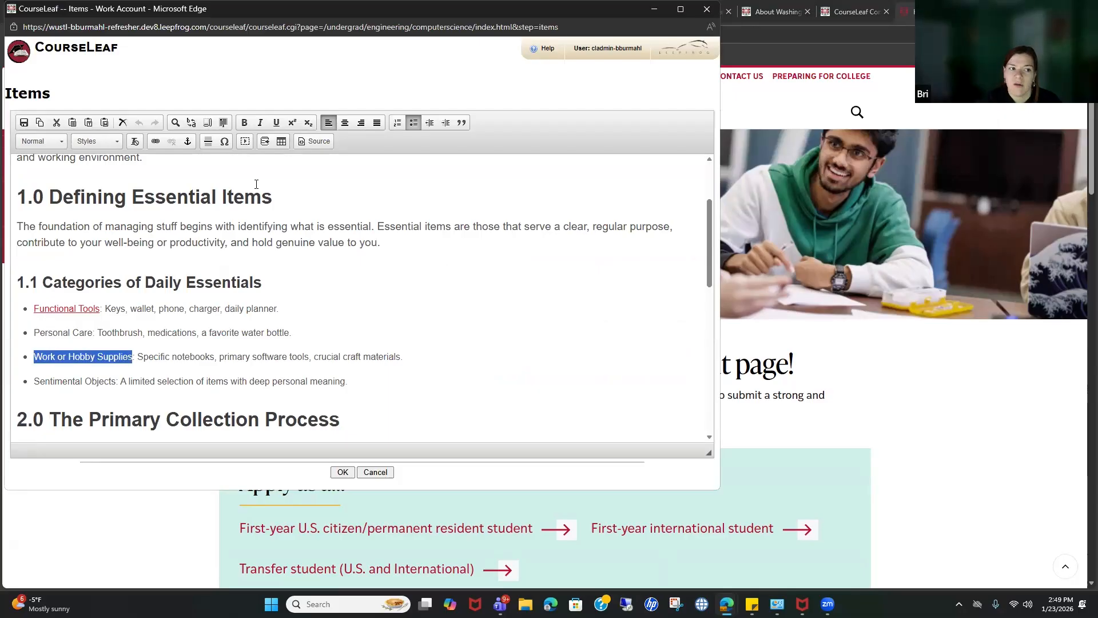
click(156, 142)
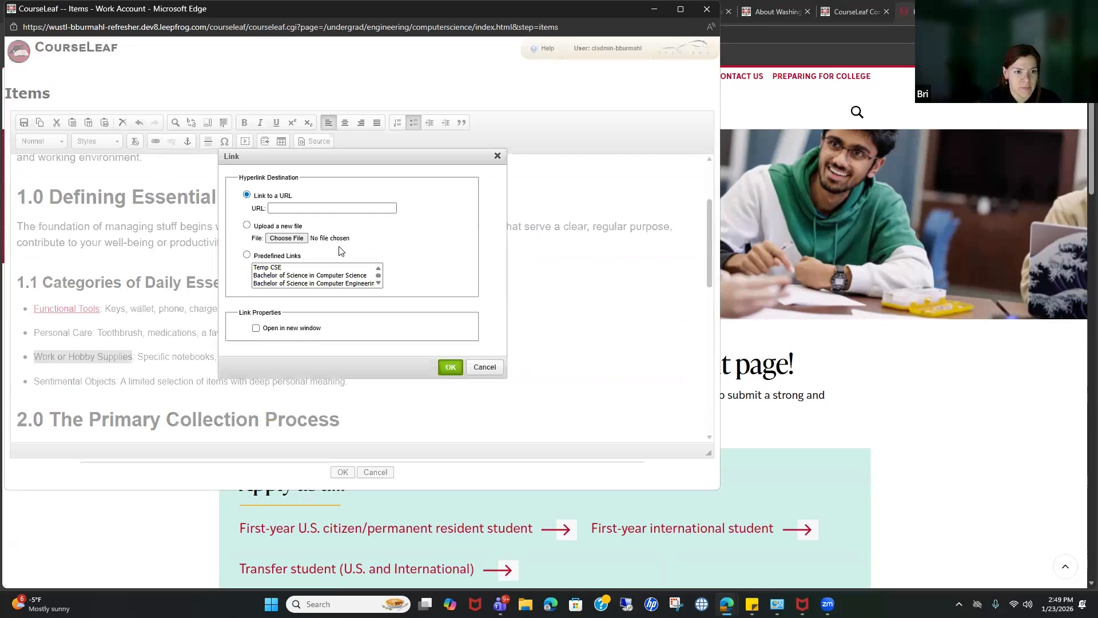
click(300, 208)
key(ctrl+v)
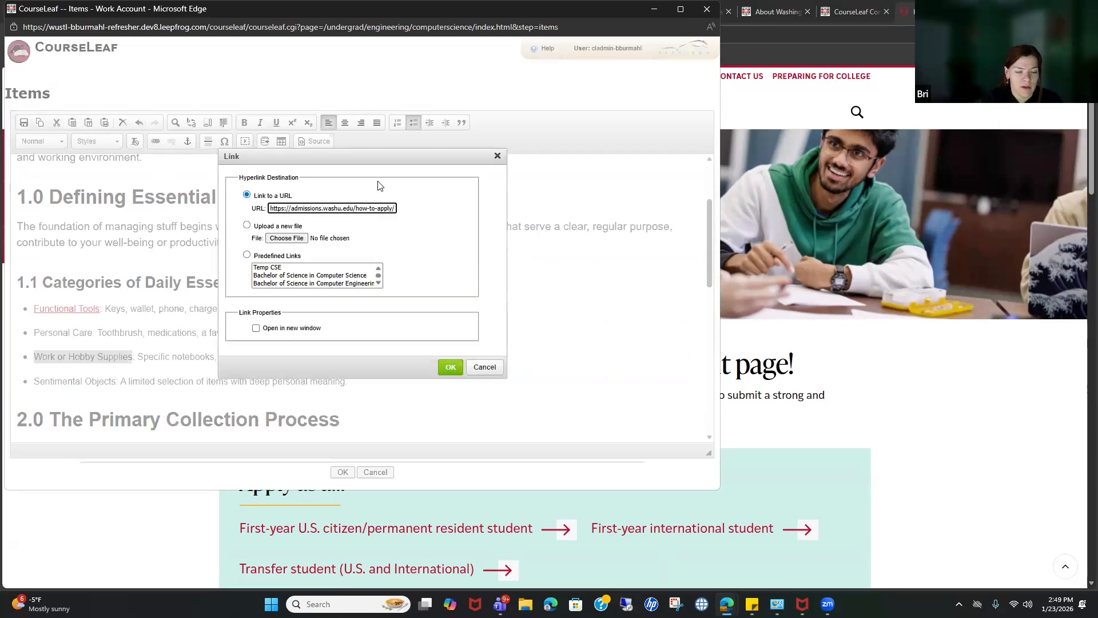
click(449, 367)
Step: Select the Sentimental Objects description text so it can be replaced
drag(143, 270, 152, 273)
click(203, 368)
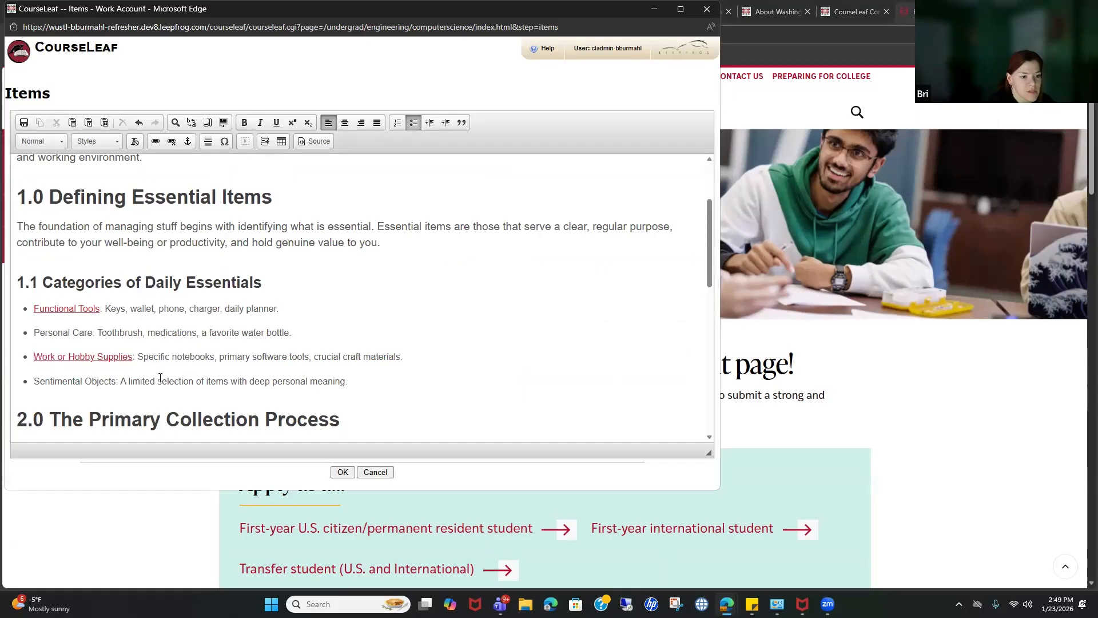
drag(121, 382, 344, 382)
Step: Replace the Sentimental Objects description with 'engl 100' and turn it into a course database field
key(Delete)
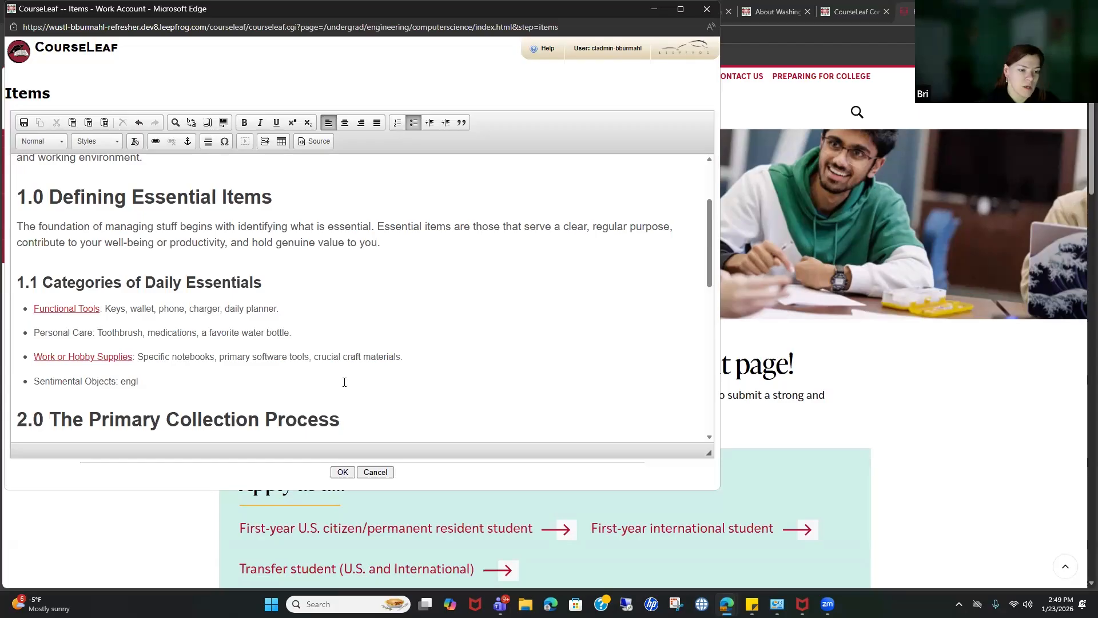
text(100)
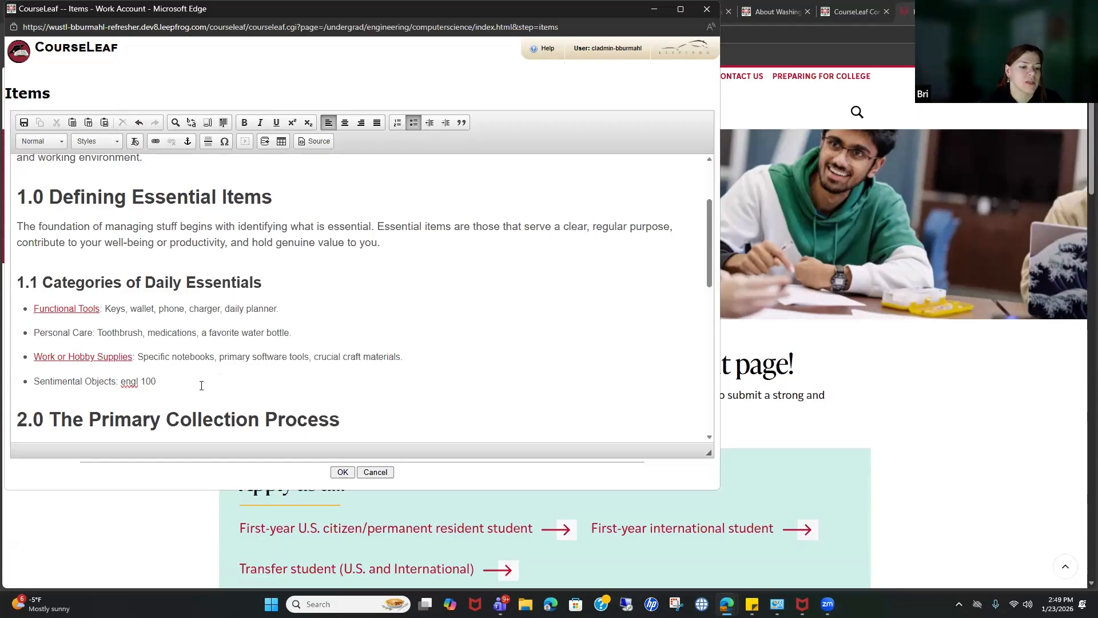
click(246, 398)
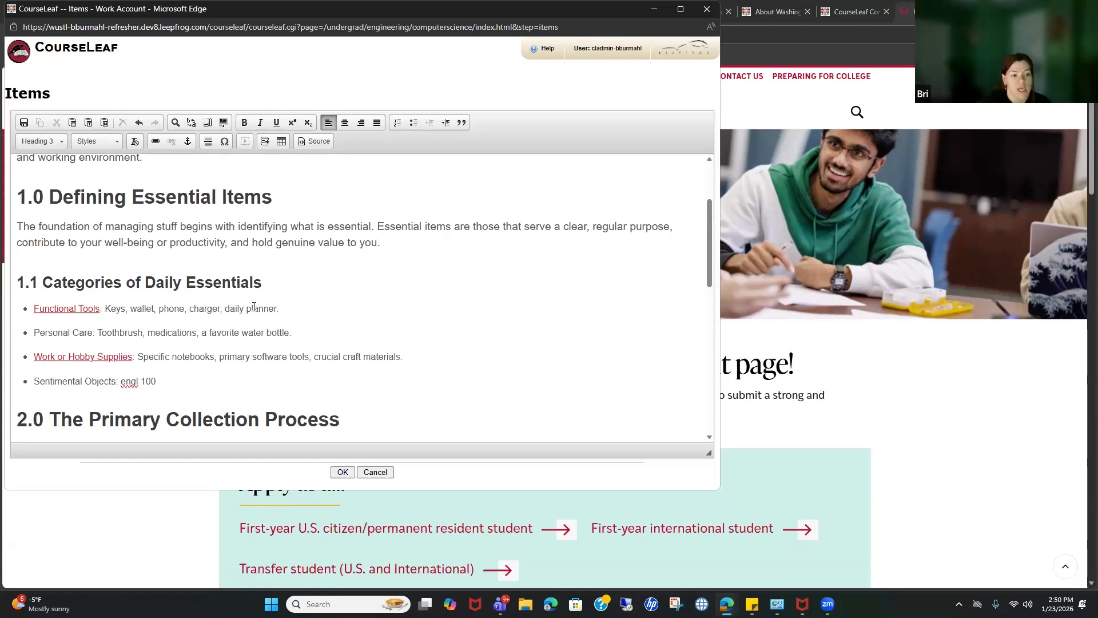
drag(121, 381, 162, 375)
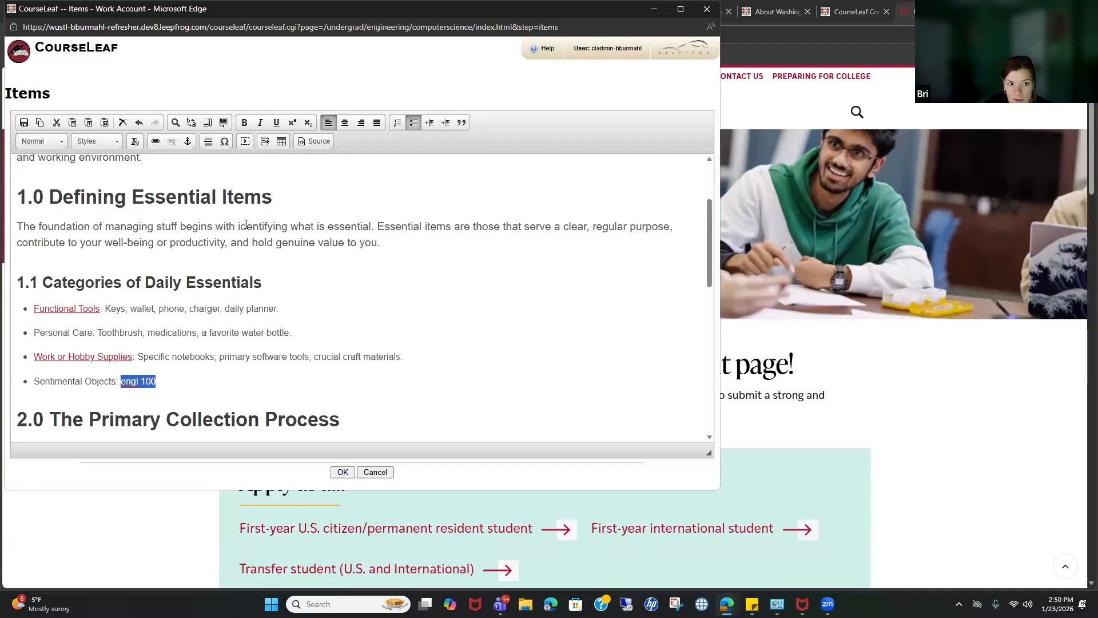
click(263, 143)
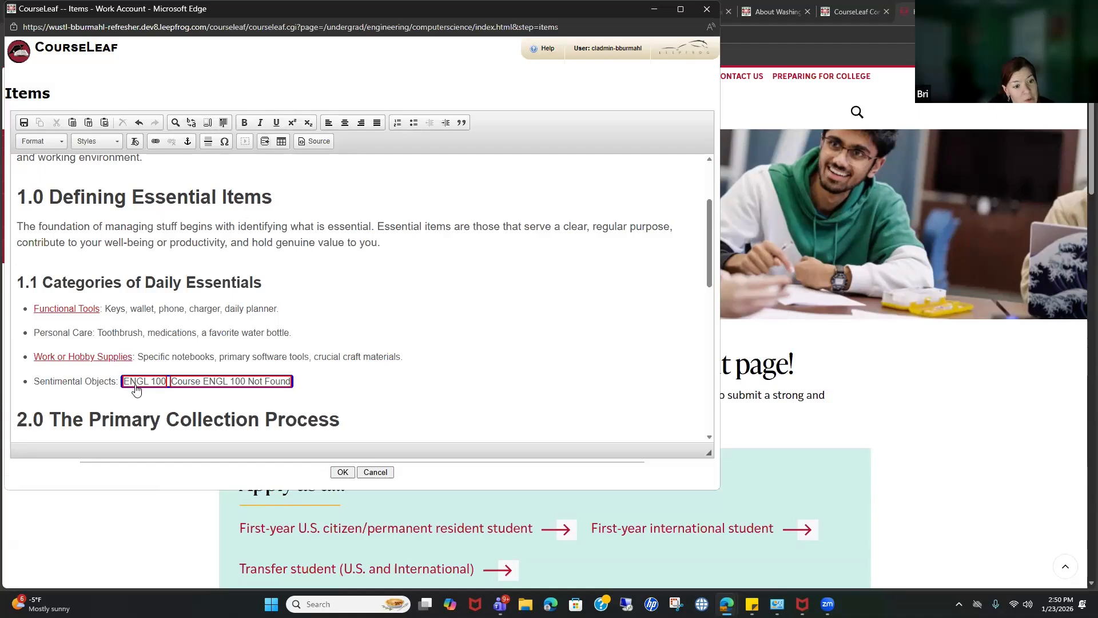
double_click(276, 382)
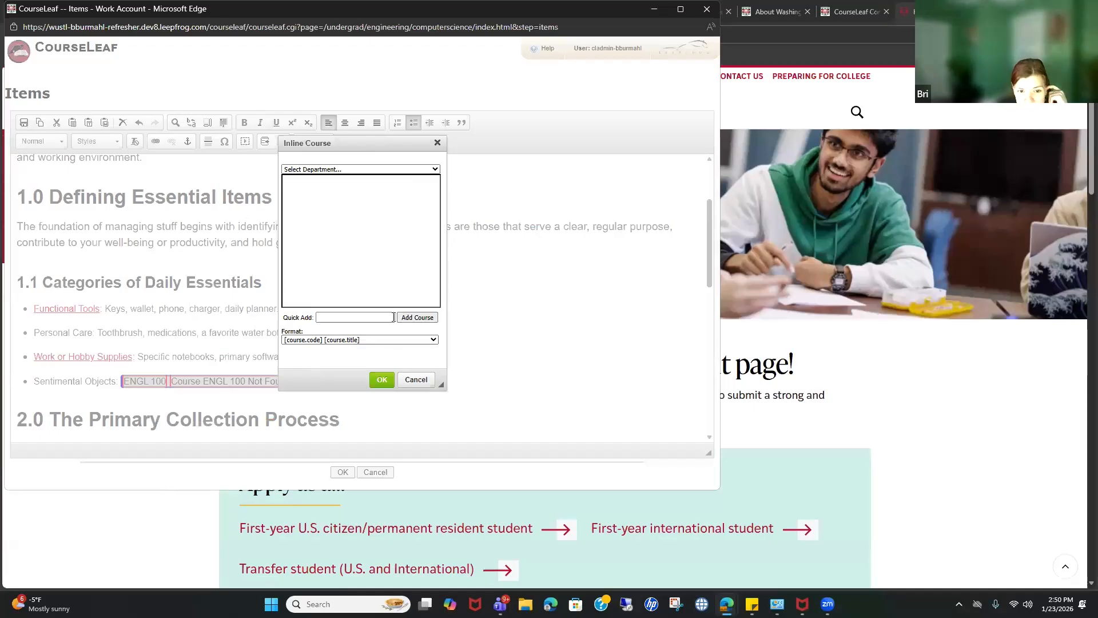
Step: Choose the English Literature (ELIT) department and pick ELIT 1101 First-Year Seminar: The Literary Life
click(313, 169)
scroll(465, 338, down, 4)
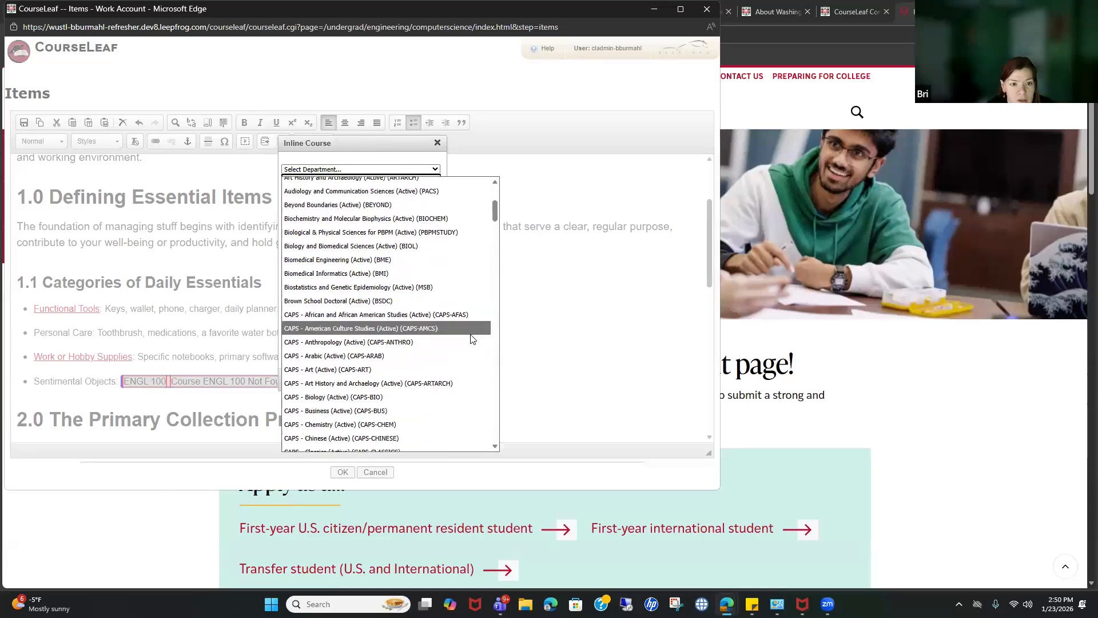
text(ering)
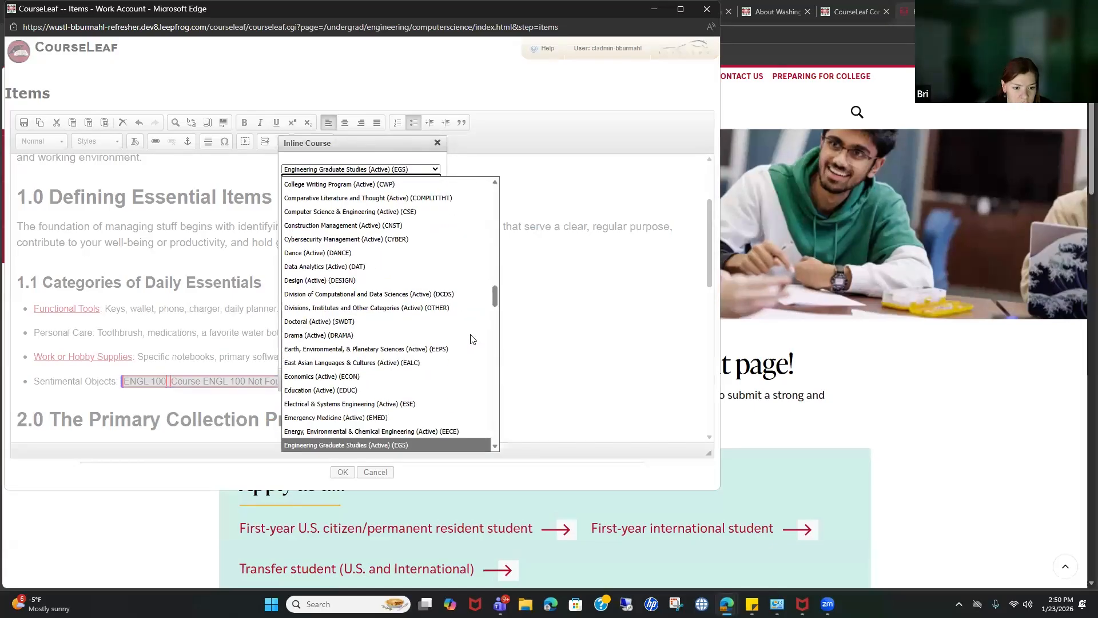
scroll(463, 331, down, 1)
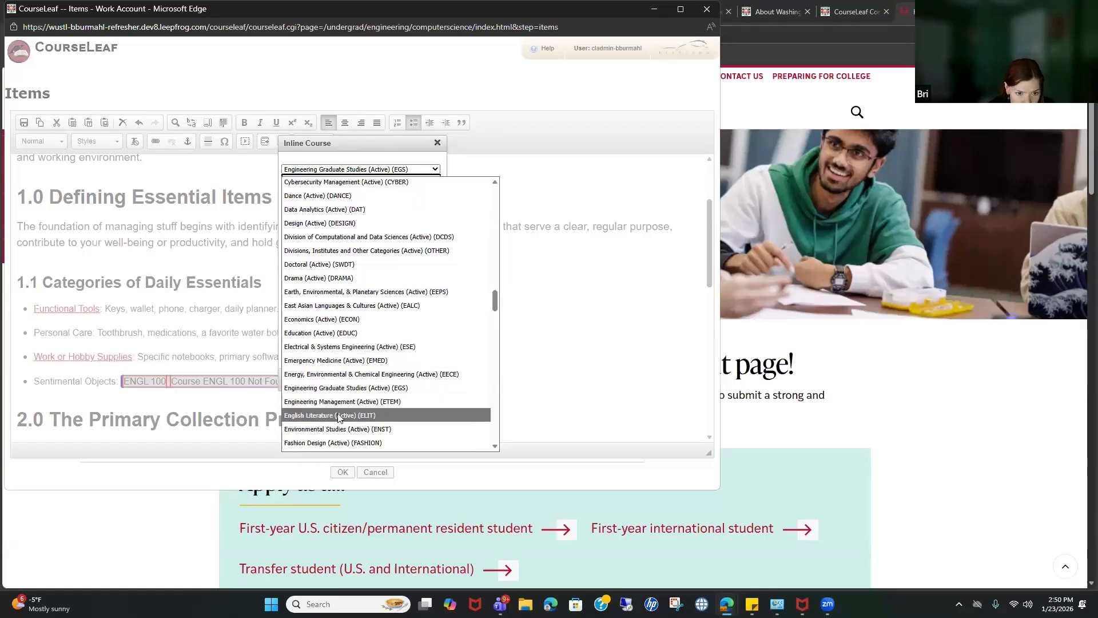
click(366, 415)
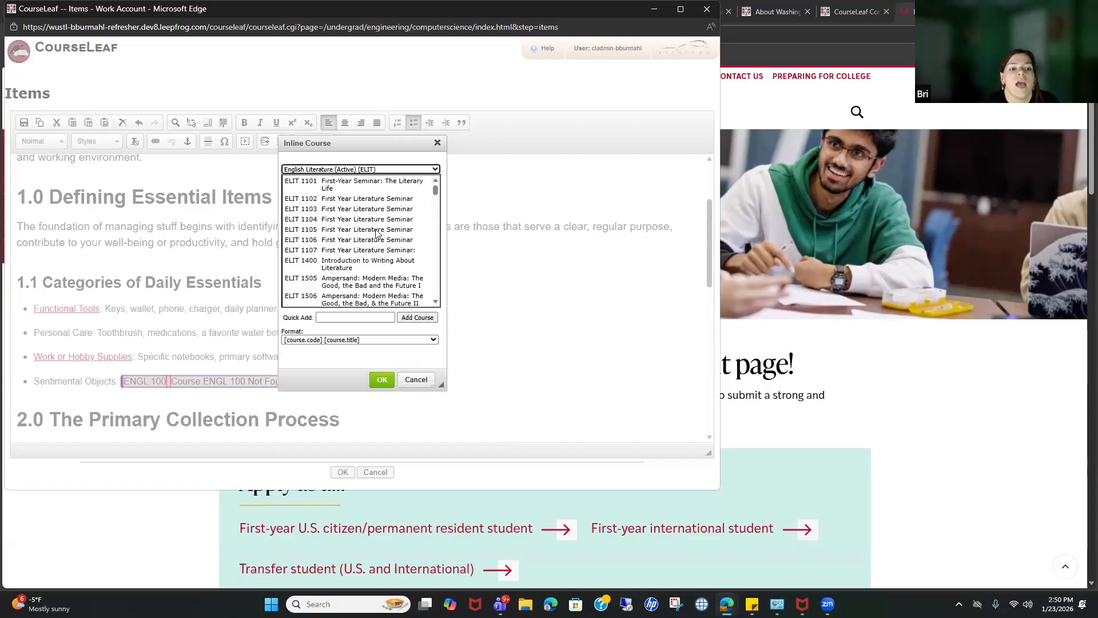
scroll(389, 272, down, 6)
scroll(396, 274, up, 6)
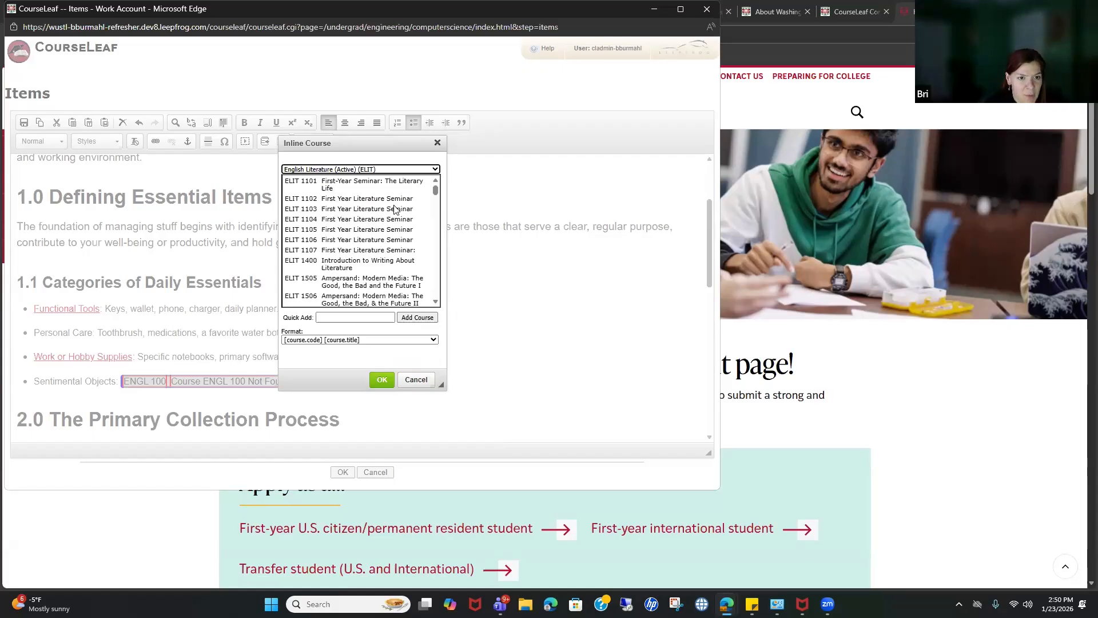
click(385, 191)
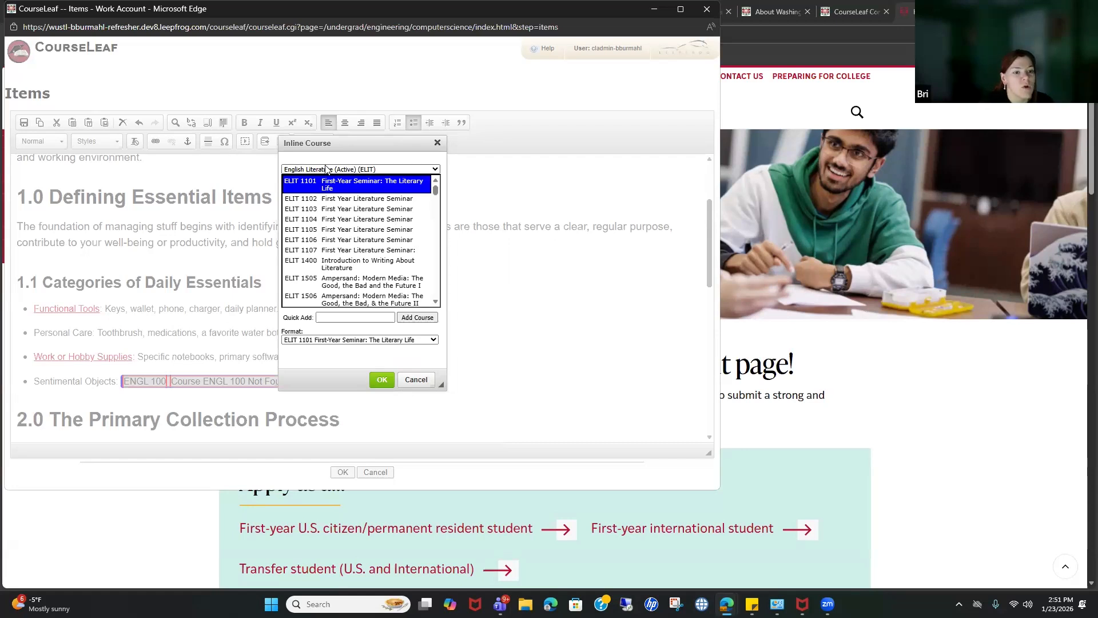
Step: Insert ELIT 1101 into the Sentimental Objects bullet in place of ENGL 100
scroll(369, 231, down, 10)
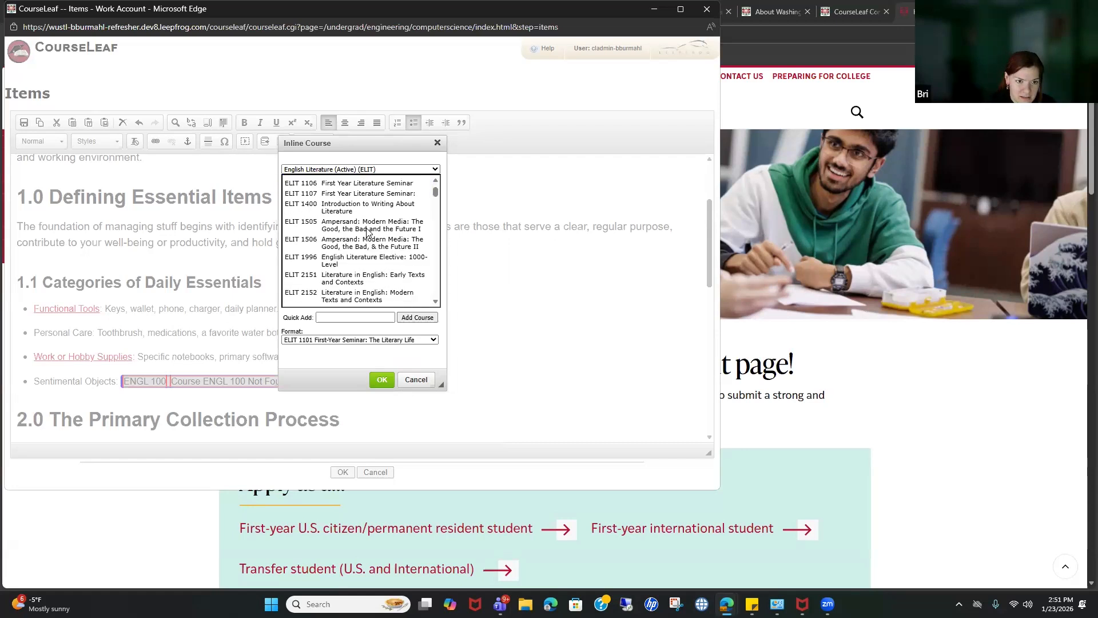
scroll(369, 230, down, 15)
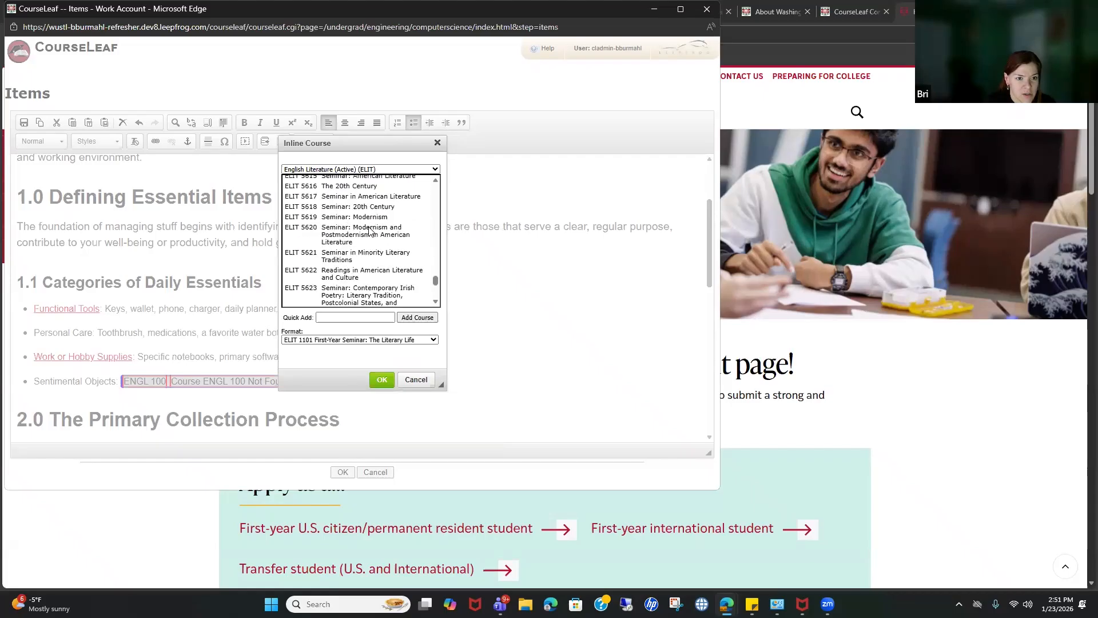
scroll(369, 230, up, 20)
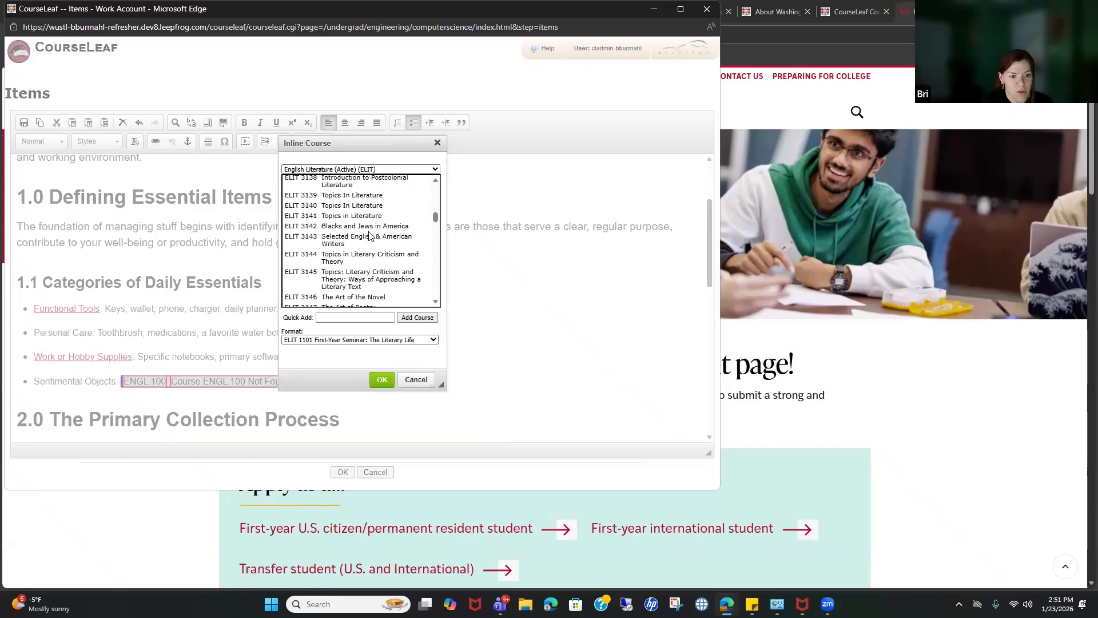
click(373, 170)
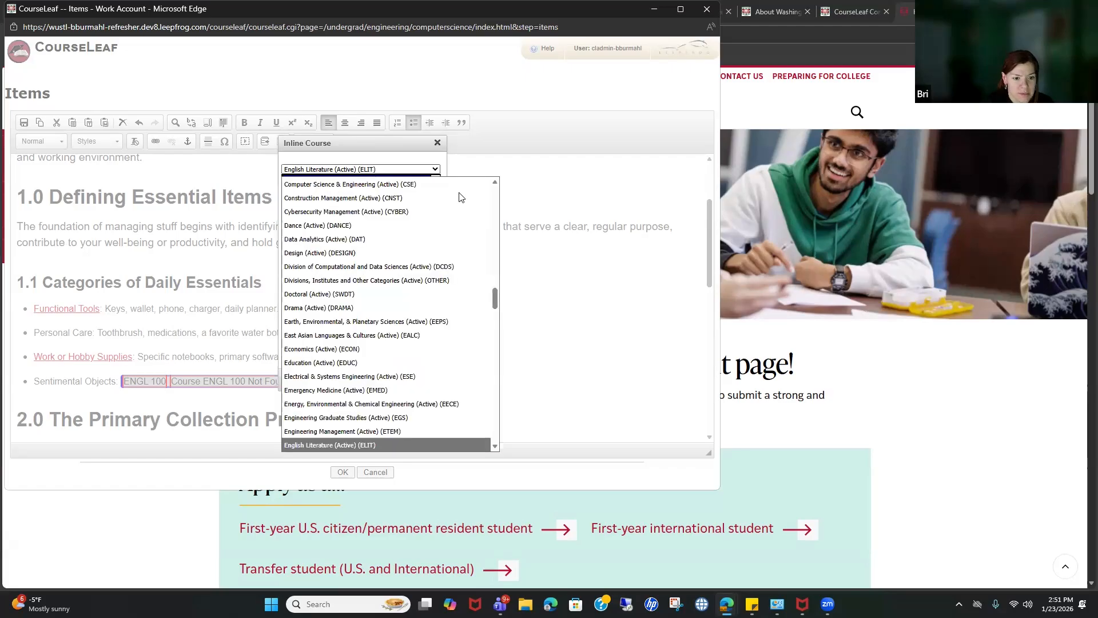
scroll(438, 331, down, 1)
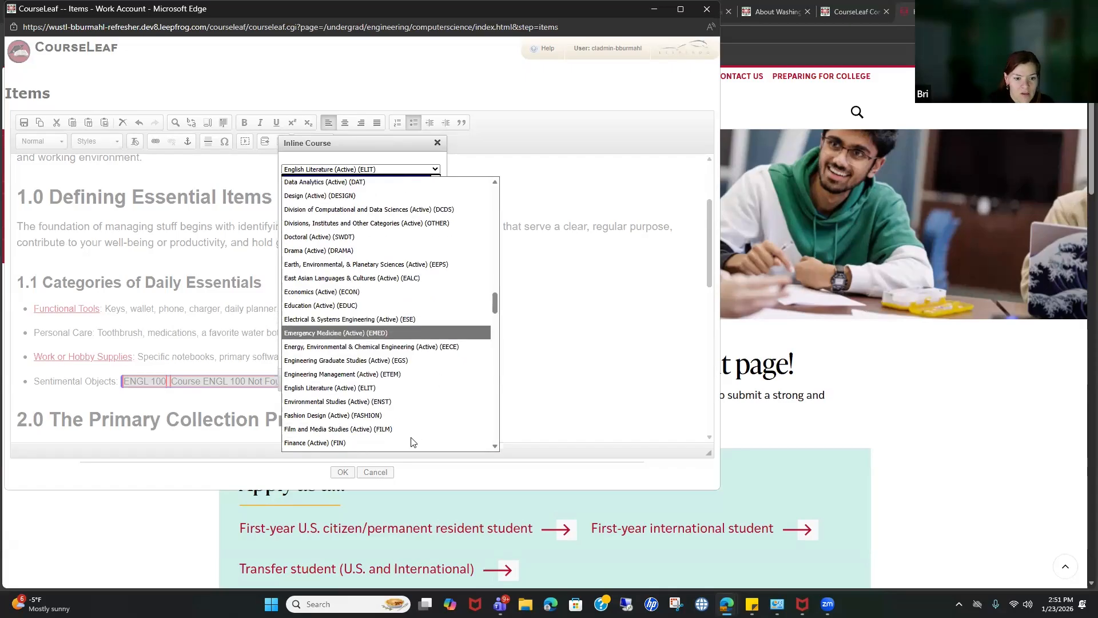
scroll(409, 436, down, 1)
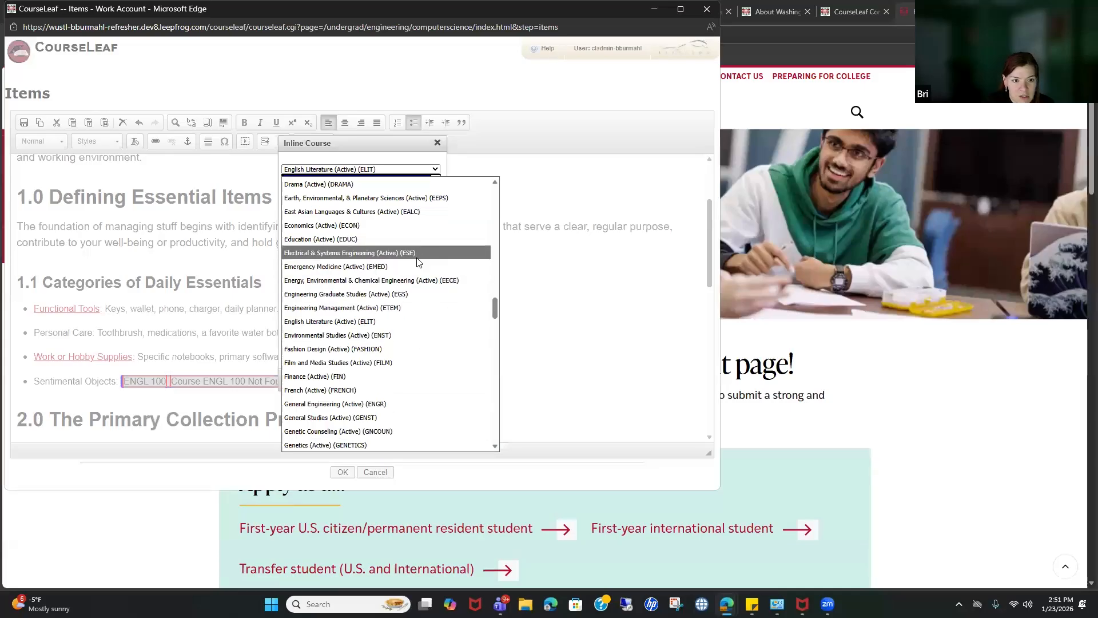
click(347, 160)
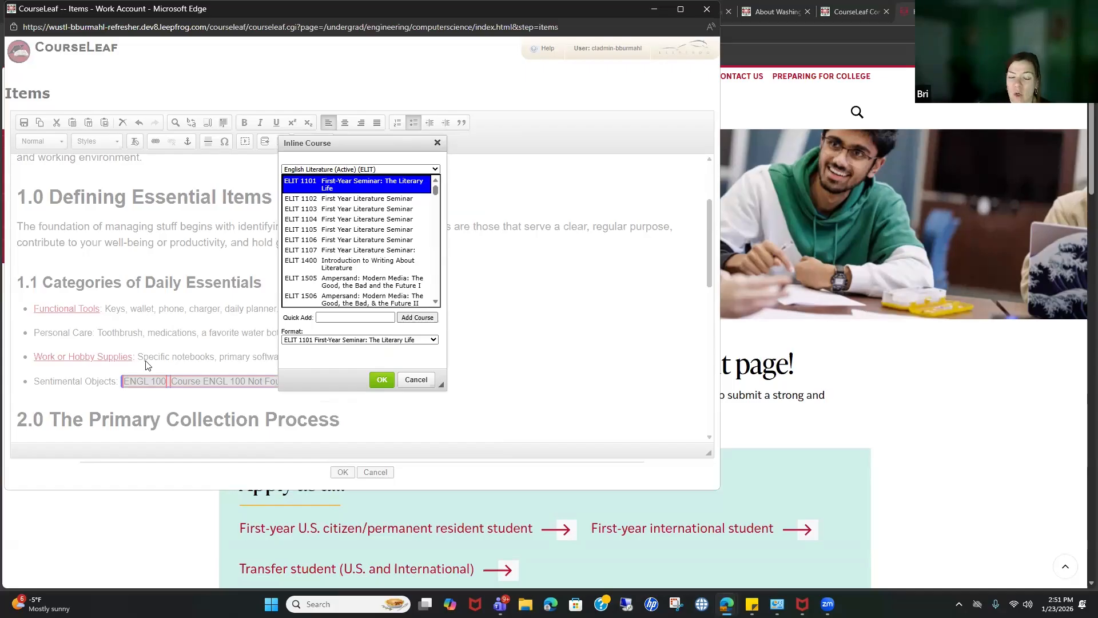
click(382, 379)
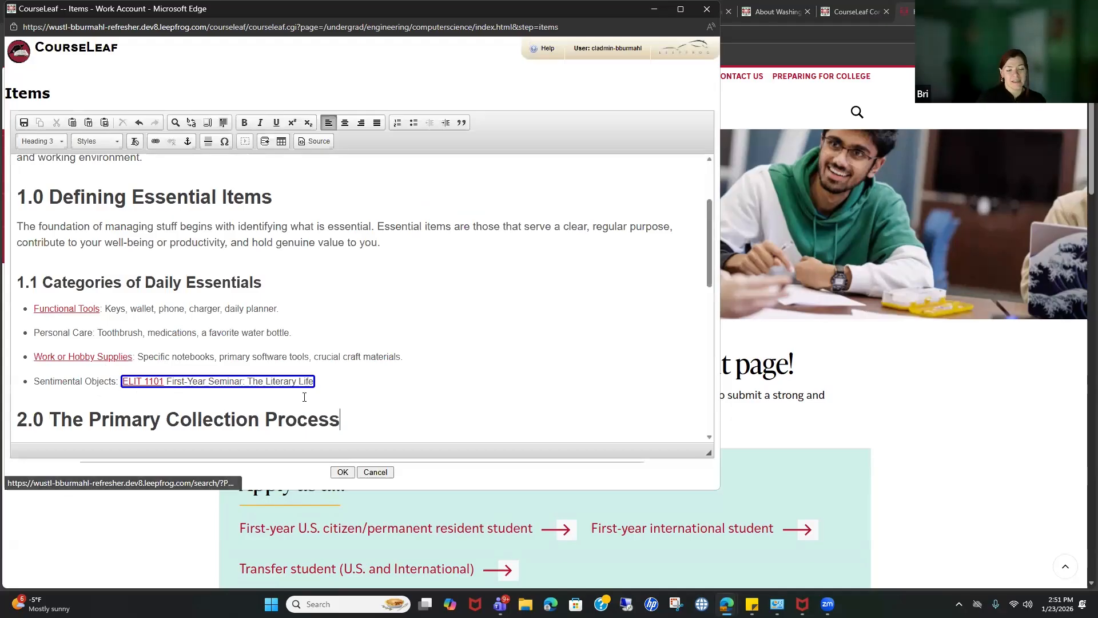
Step: Add 'and ELIT 1102' after ELIT 1101 and make ELIT 1102 a course database field
click(336, 383)
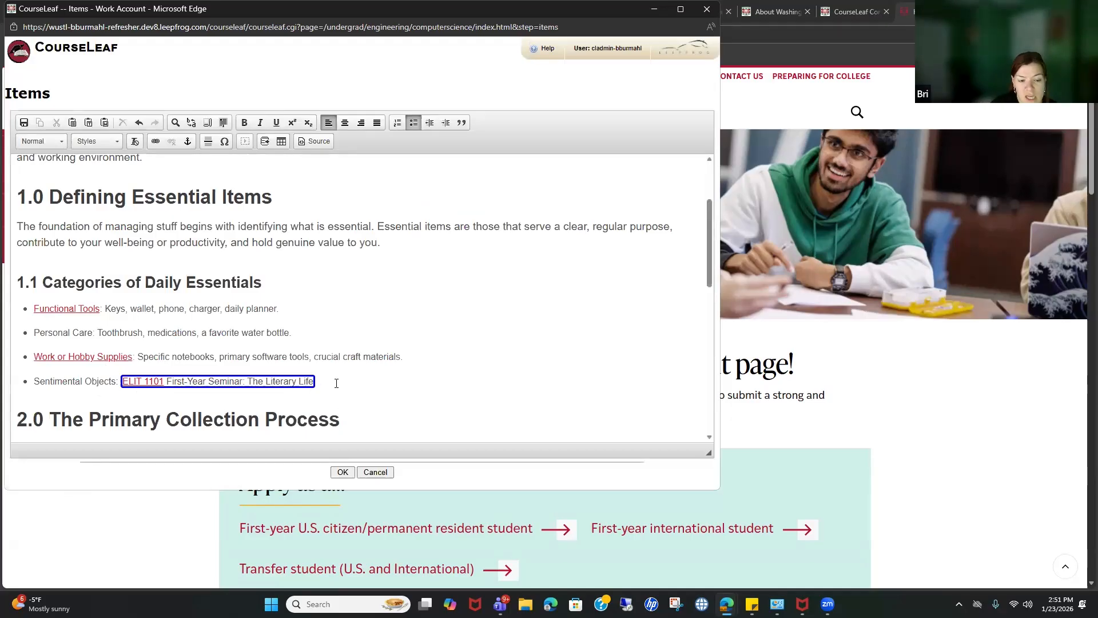
text(and)
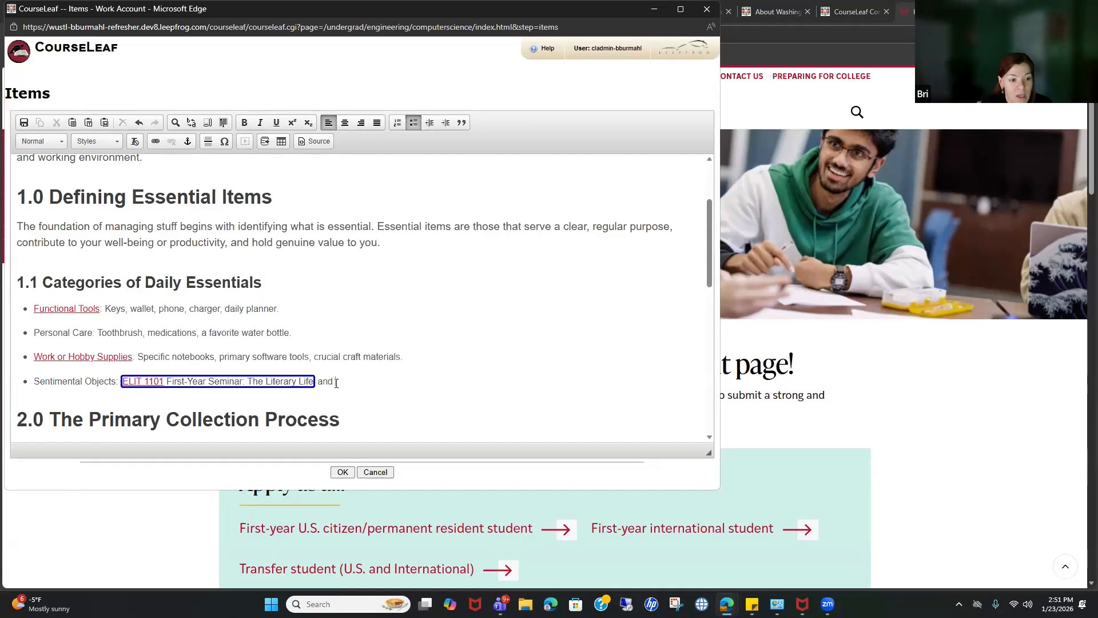
text( ELIT)
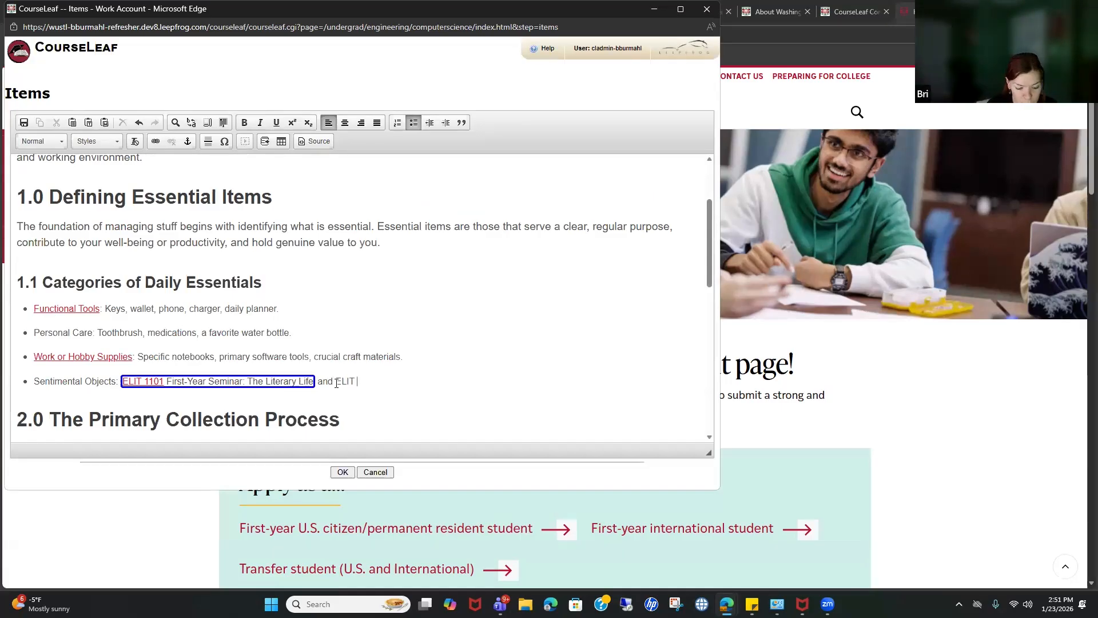
text( 1102)
drag(336, 381, 379, 383)
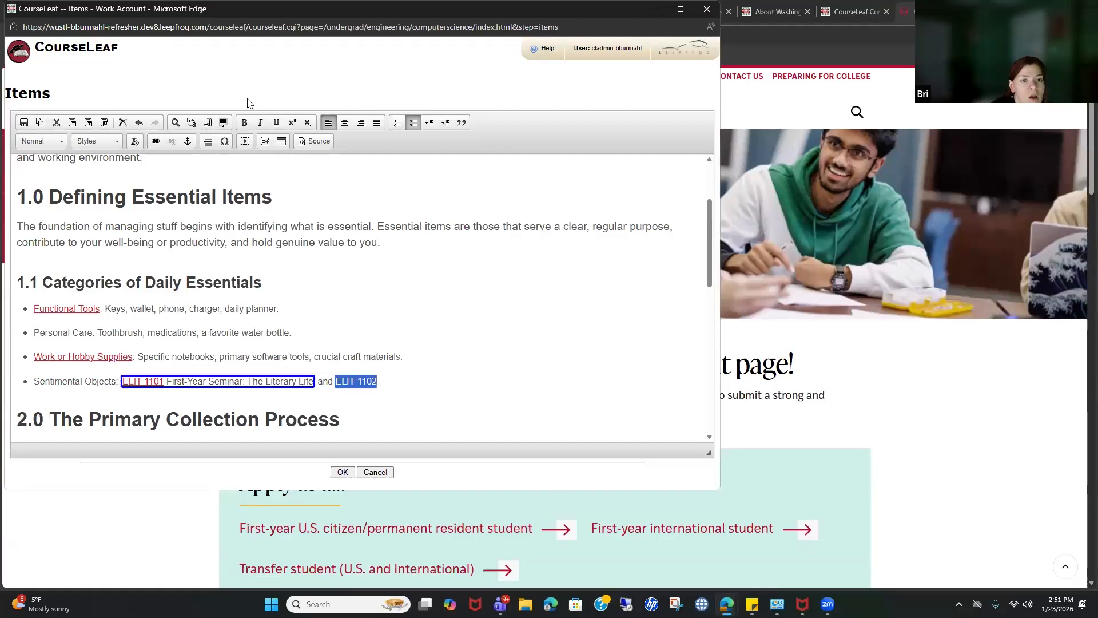
click(268, 143)
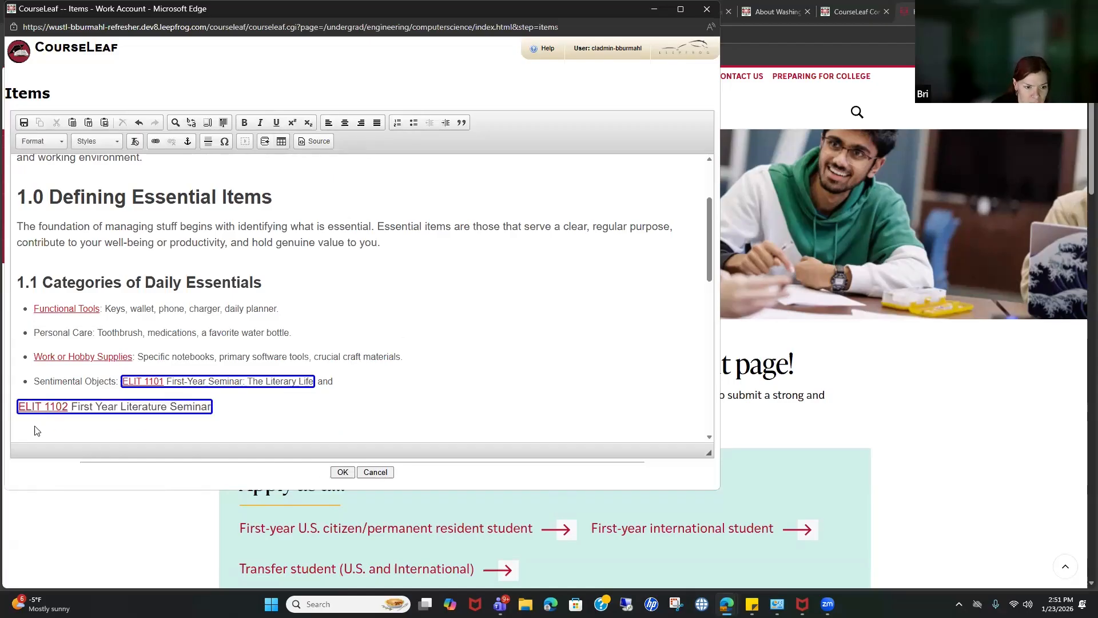
Step: Set the ELIT 1102 line to Normal paragraph format
click(147, 414)
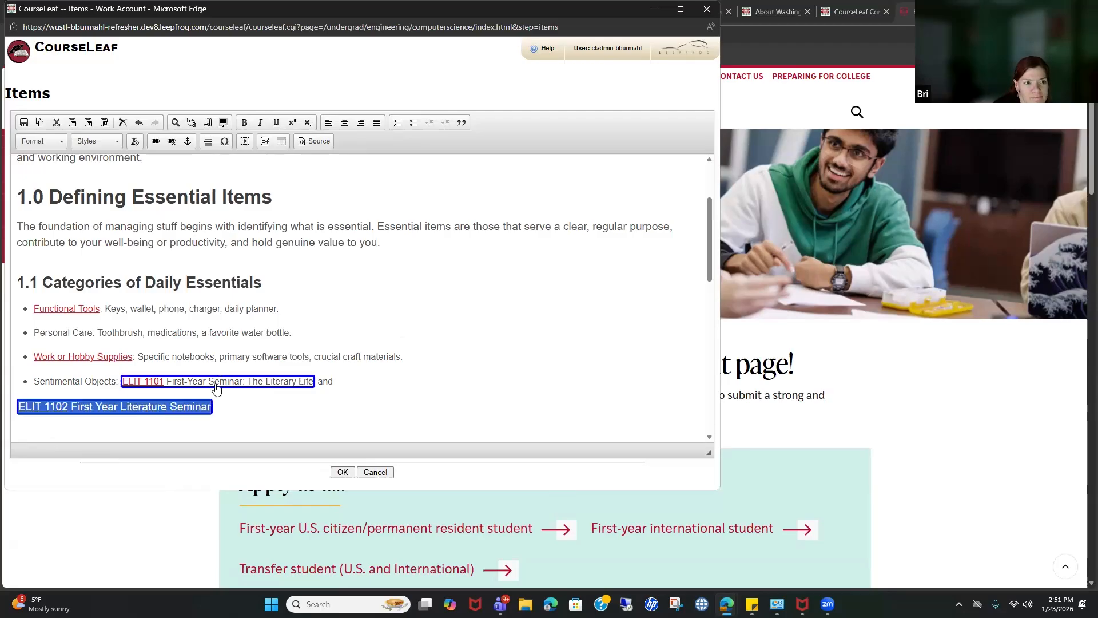
key(Up)
click(147, 415)
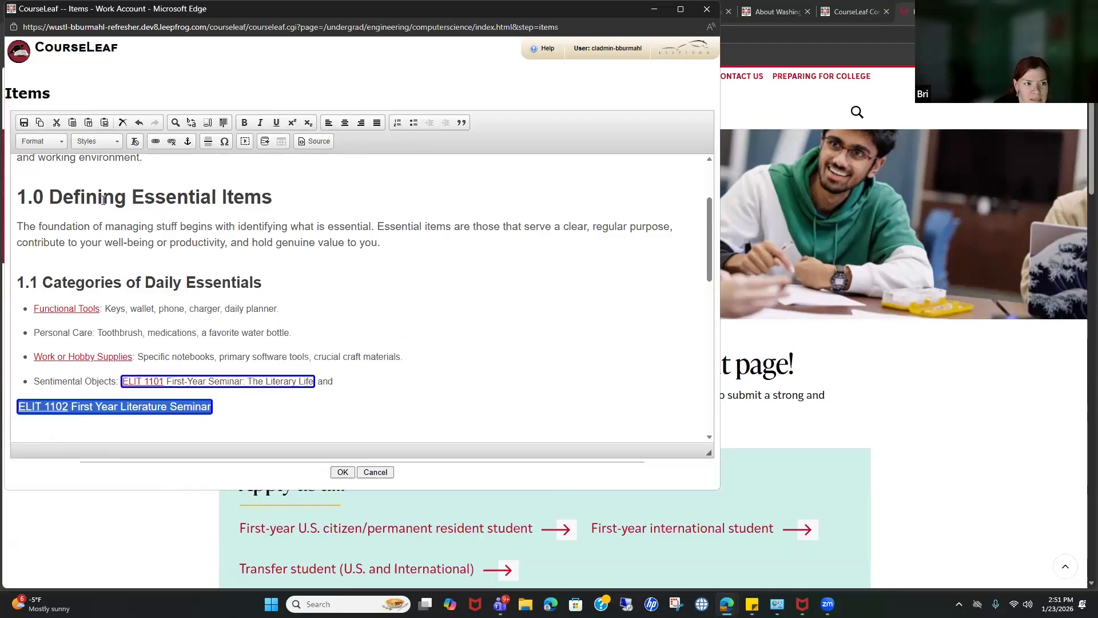
click(41, 141)
click(44, 177)
scroll(297, 354, down, 3)
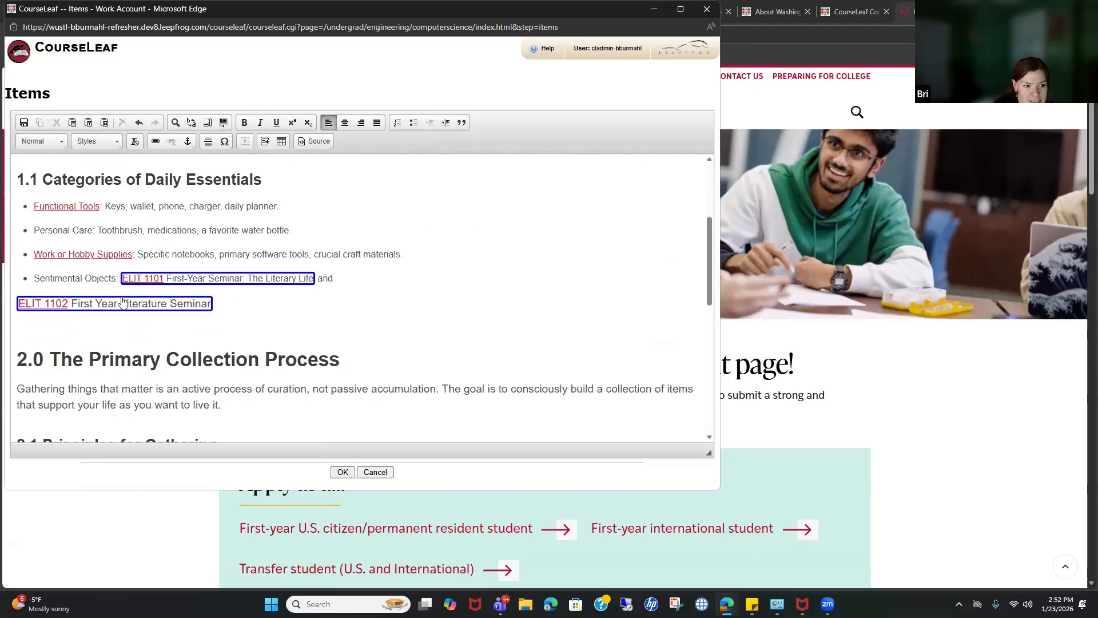
click(44, 141)
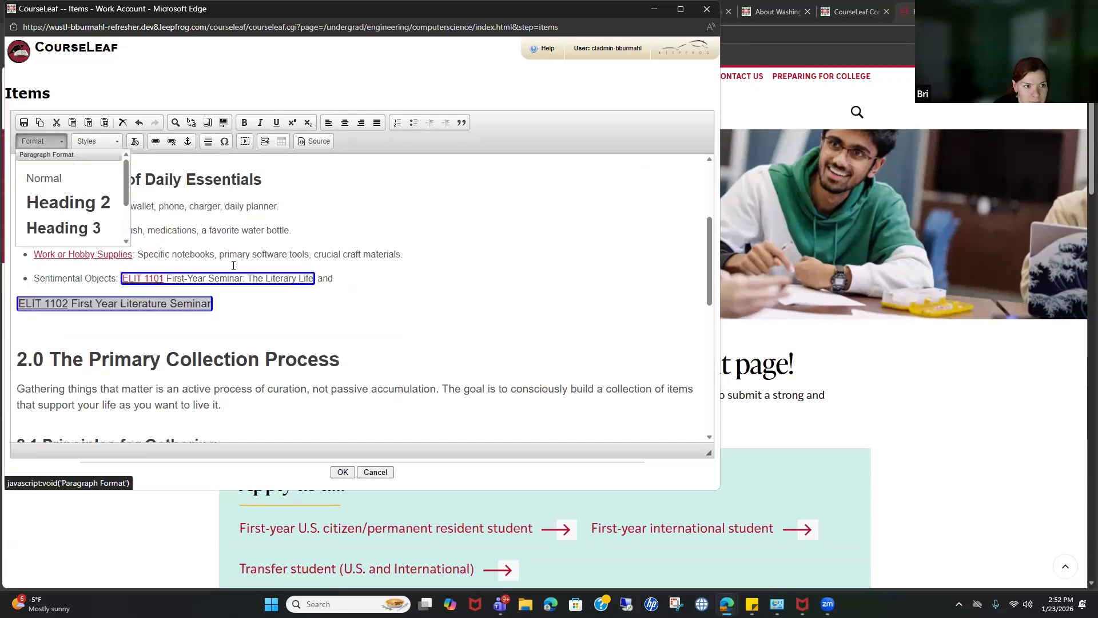
click(44, 177)
scroll(288, 369, down, 6)
scroll(277, 301, up, 4)
Step: Restore the accidentally deleted ELIT 1102 line and select it together with the Sentimental Objects bullet
click(412, 332)
key(Delete)
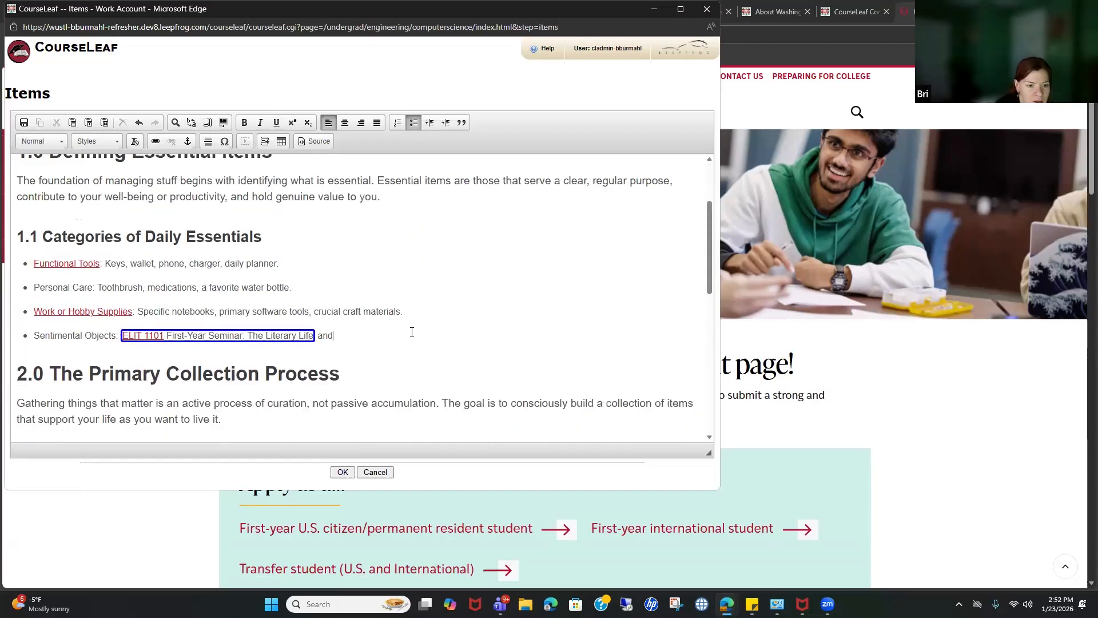
click(140, 126)
drag(18, 369, 376, 369)
click(375, 370)
drag(34, 335, 304, 360)
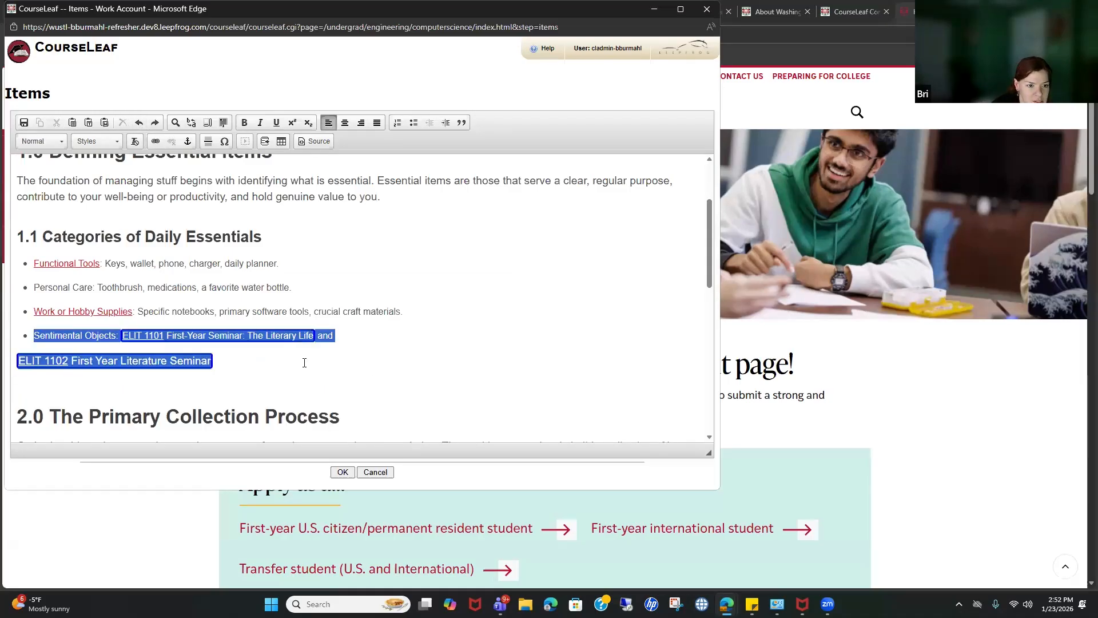
Step: Make both lines Normal format, then save and close the Items editor
click(50, 142)
click(66, 179)
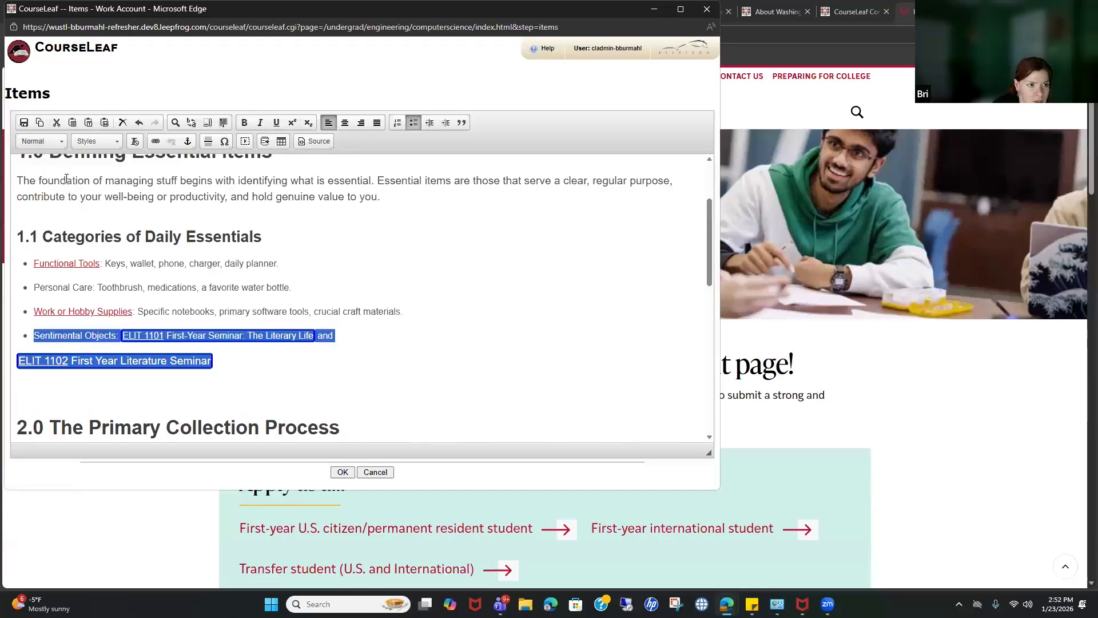
click(43, 144)
click(272, 393)
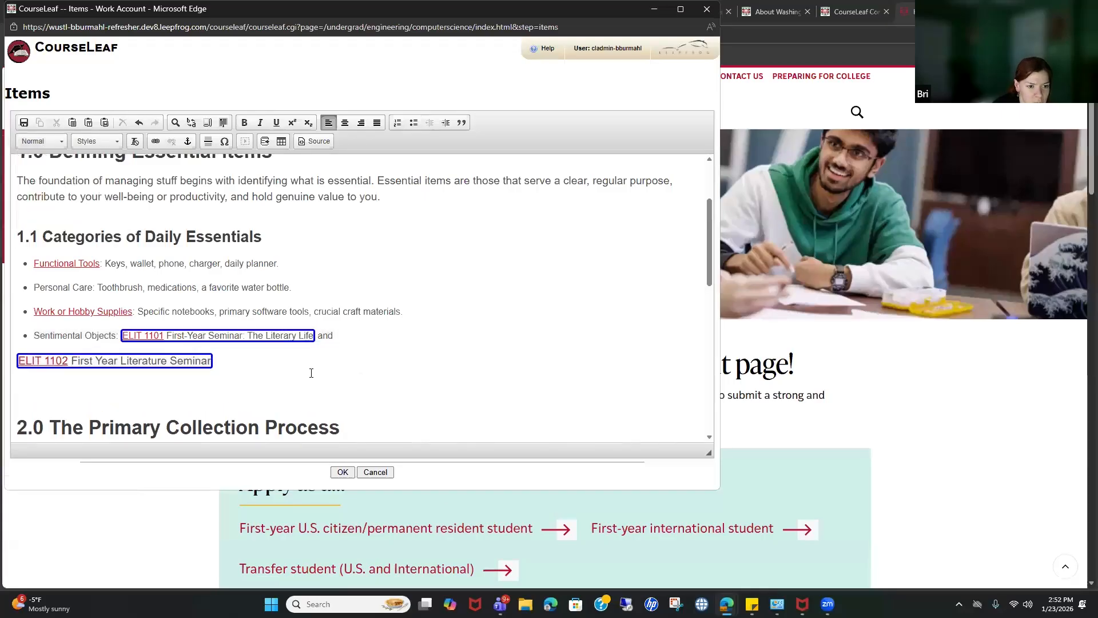
click(343, 472)
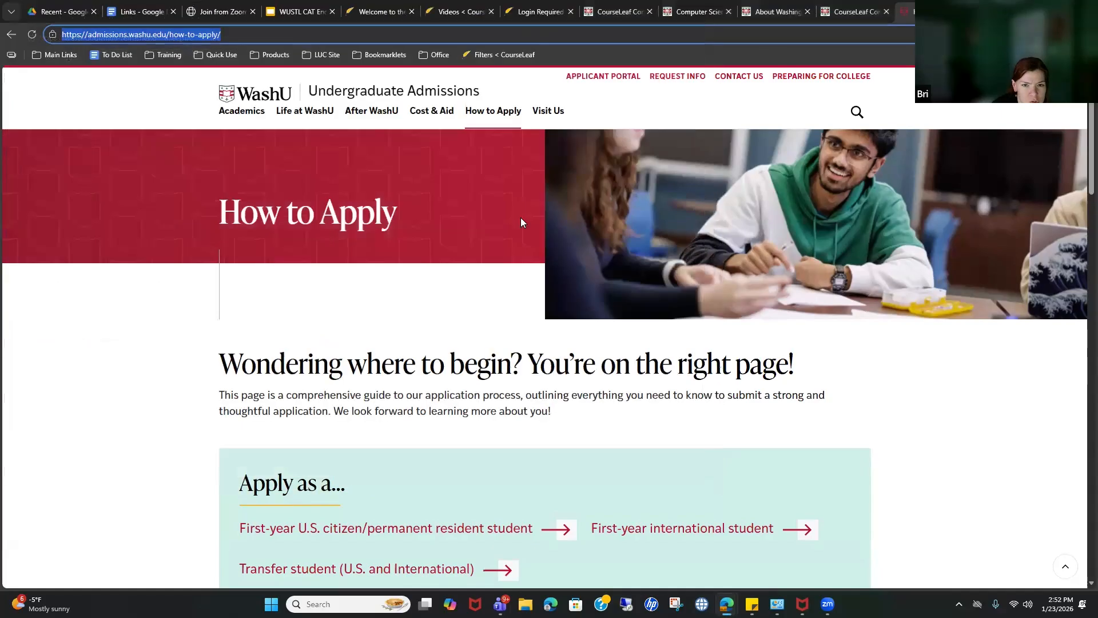
click(792, 8)
click(712, 8)
scroll(560, 389, down, 4)
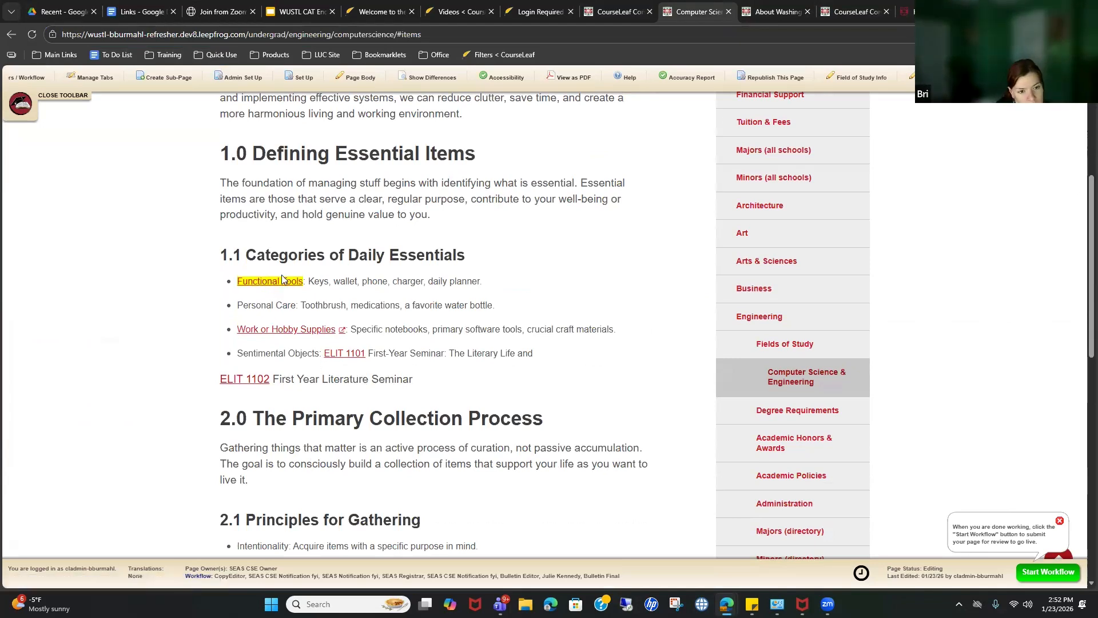
scroll(284, 285, up, 2)
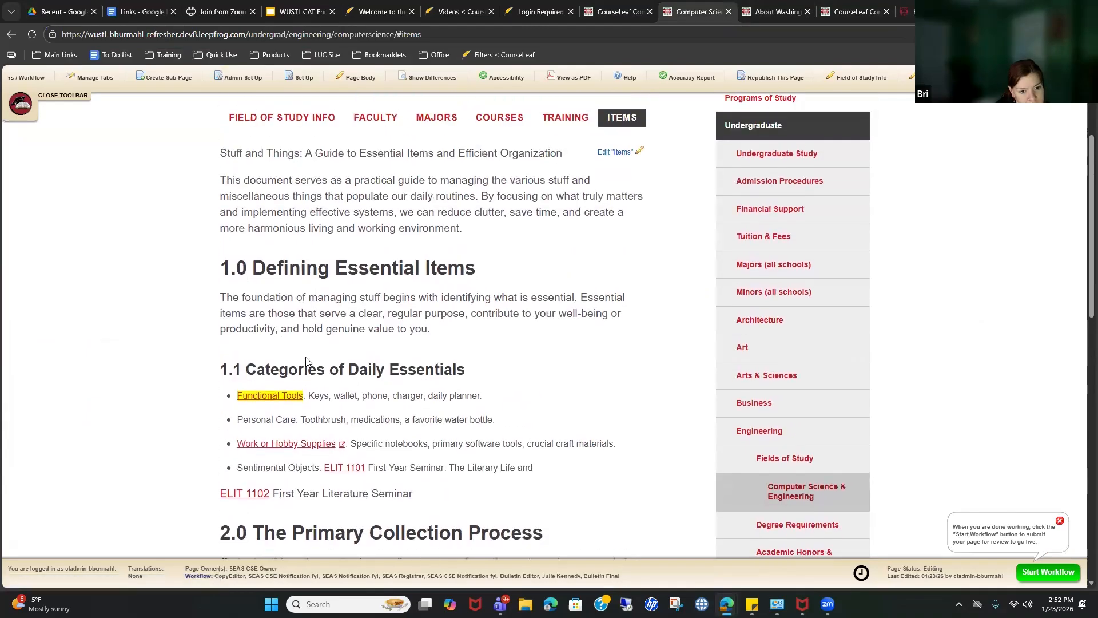
click(280, 401)
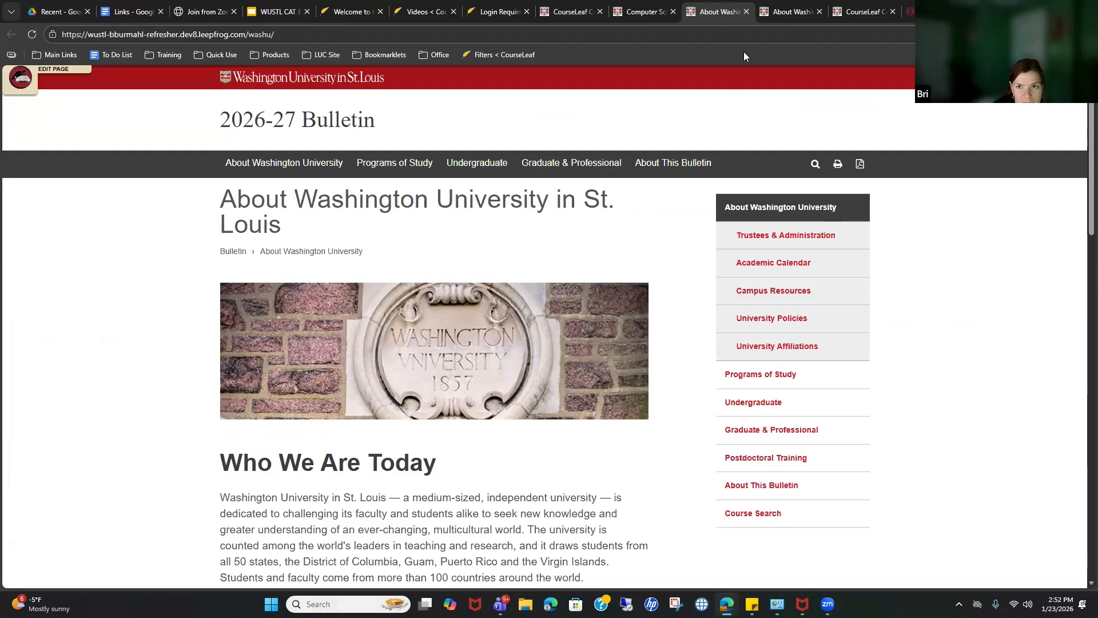
click(745, 12)
click(315, 445)
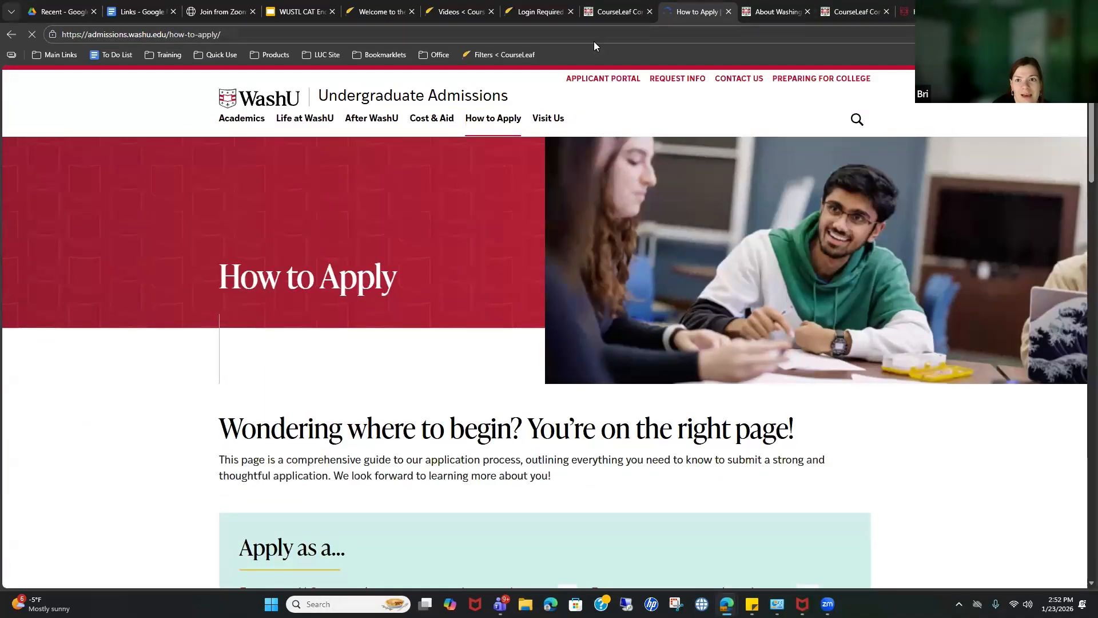
click(727, 12)
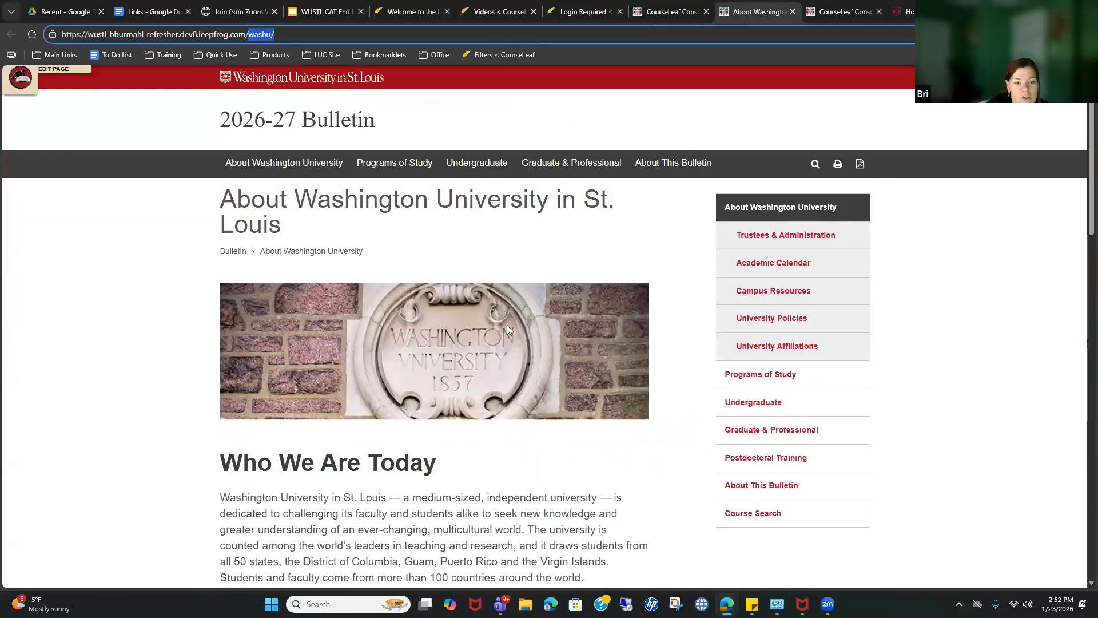
scroll(506, 330, down, 5)
click(666, 12)
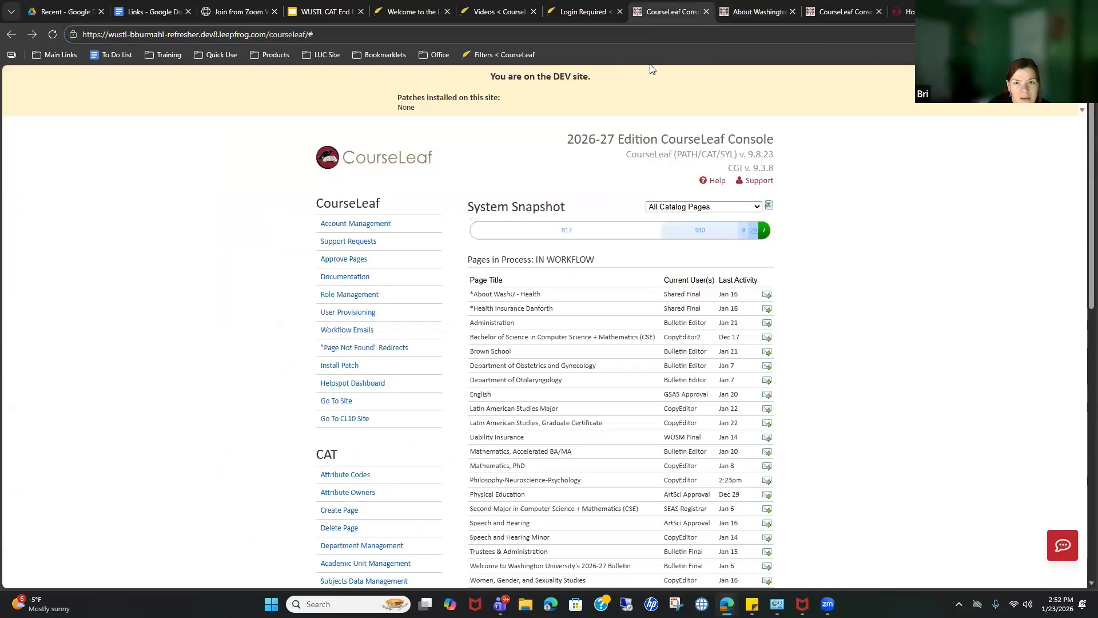
click(732, 9)
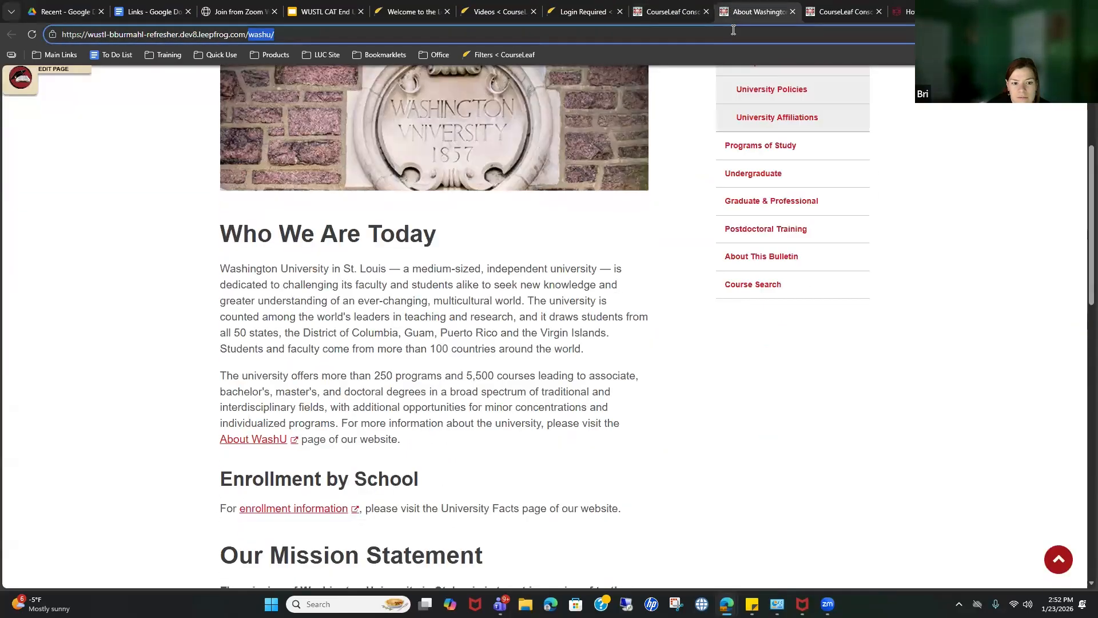
right_click(751, 4)
click(821, 231)
click(11, 34)
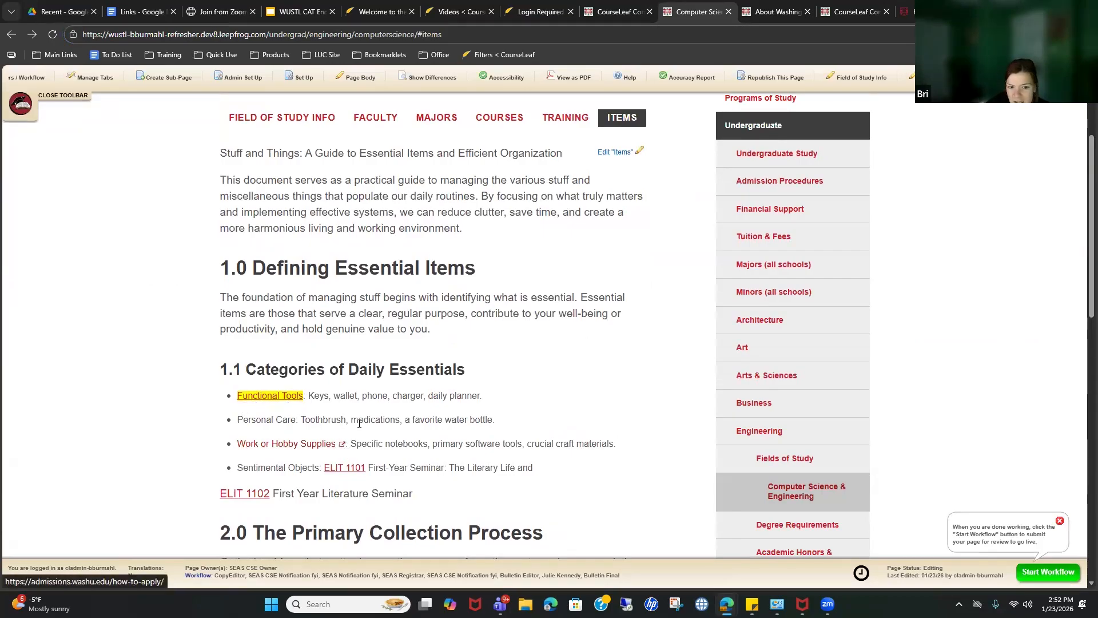
scroll(641, 191, up, 3)
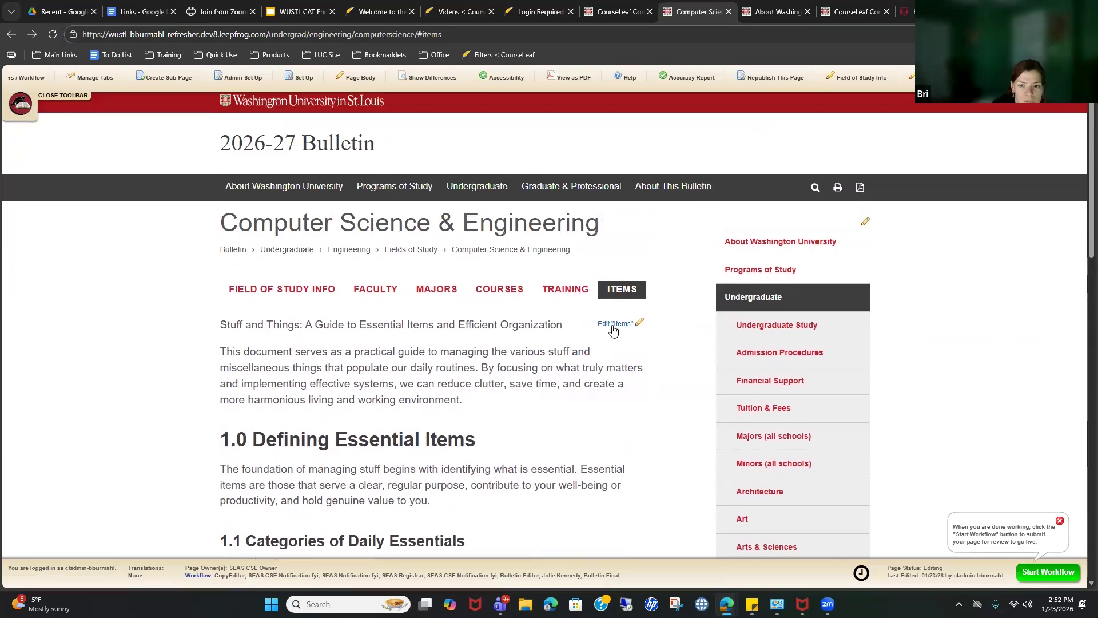
Step: In the Sentimental Objects bullet, replace 'and' after ELIT 1101 with an inline ELIT 1102 course link
click(614, 323)
scroll(118, 265, down, 3)
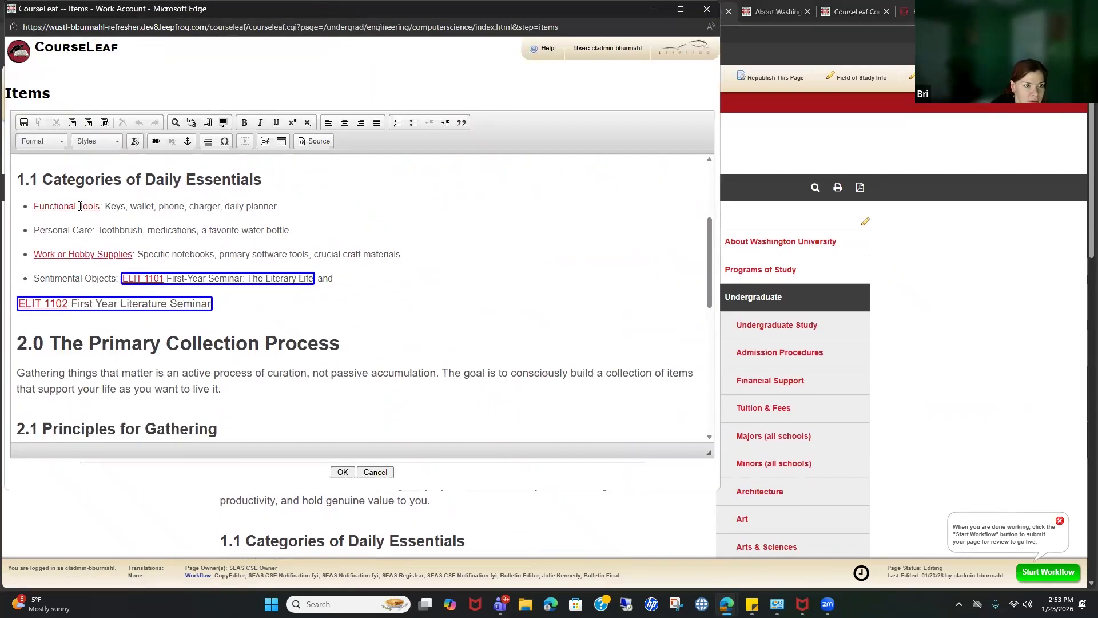
scroll(89, 207, up, 3)
click(76, 210)
scroll(185, 283, down, 2)
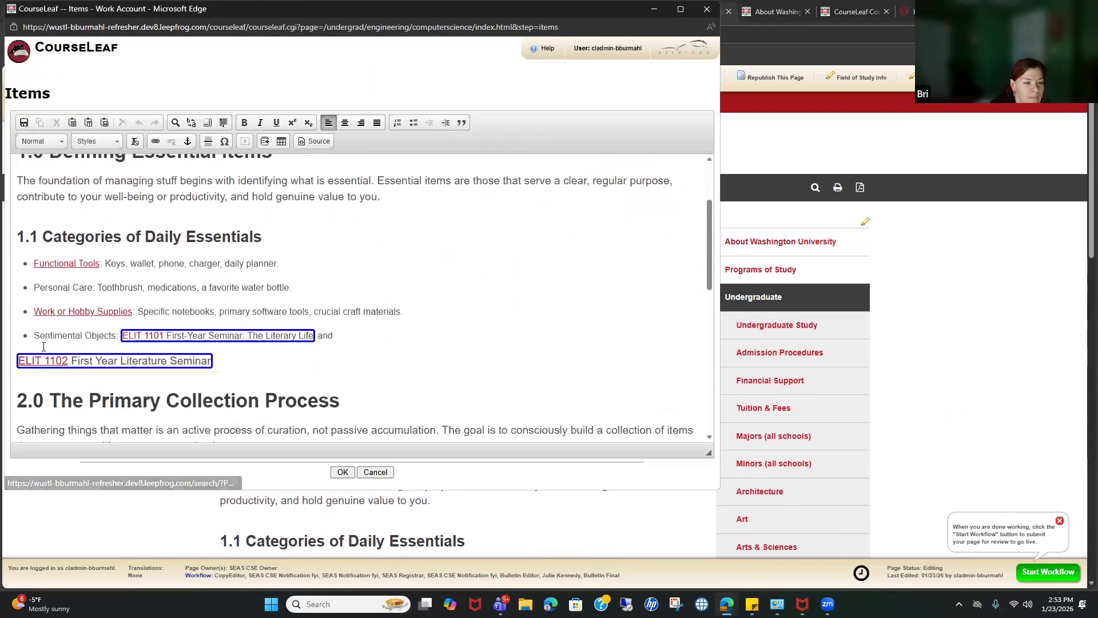
click(347, 336)
double_click(324, 337)
key(BackSpace)
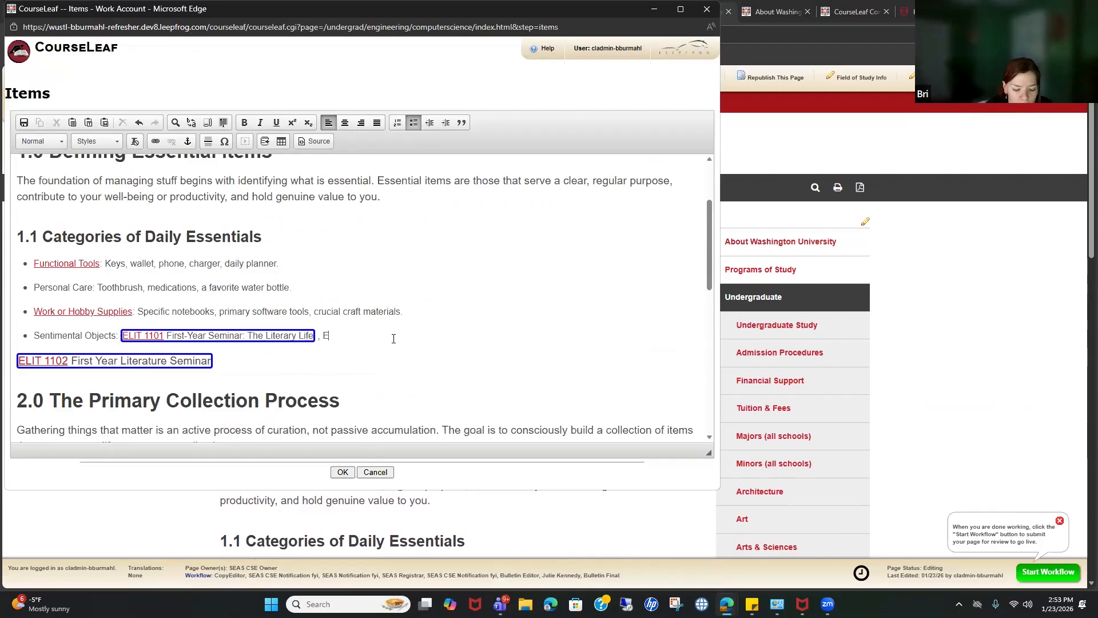
text(, ELIT 1102)
drag(322, 337, 366, 336)
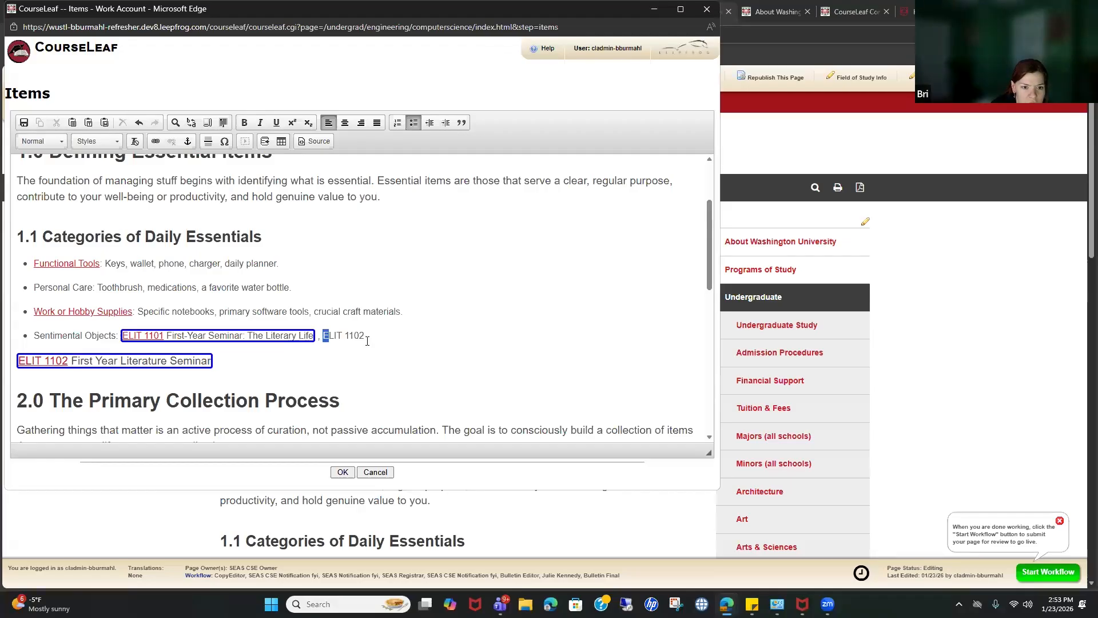
click(265, 141)
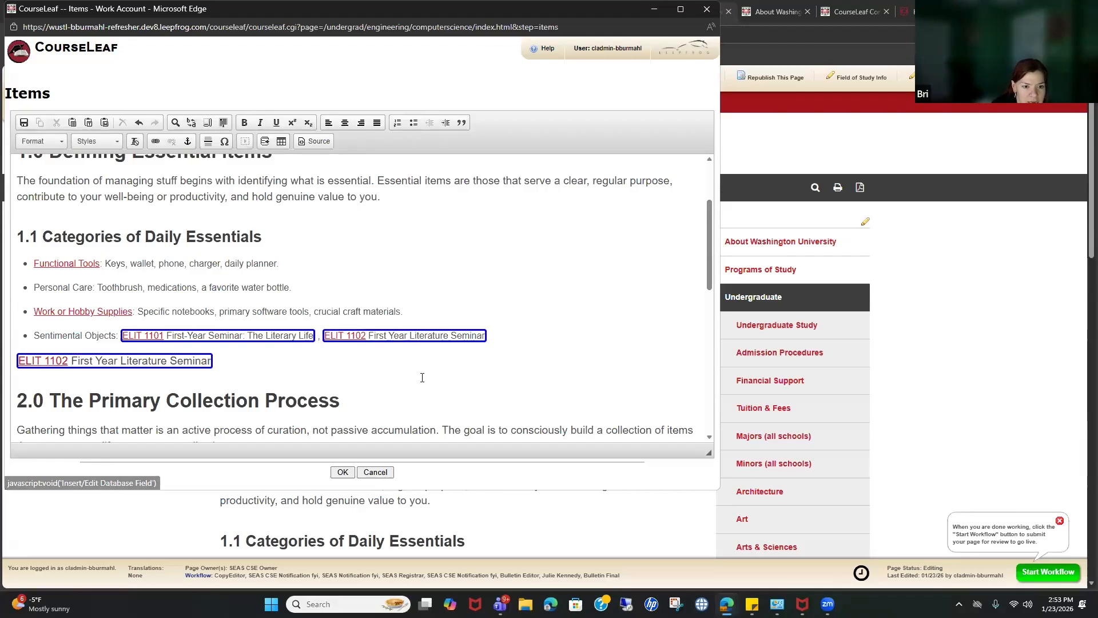
Step: Delete the standalone ELIT 1102 line, swap the comma for 'and', and save the Items content
click(264, 360)
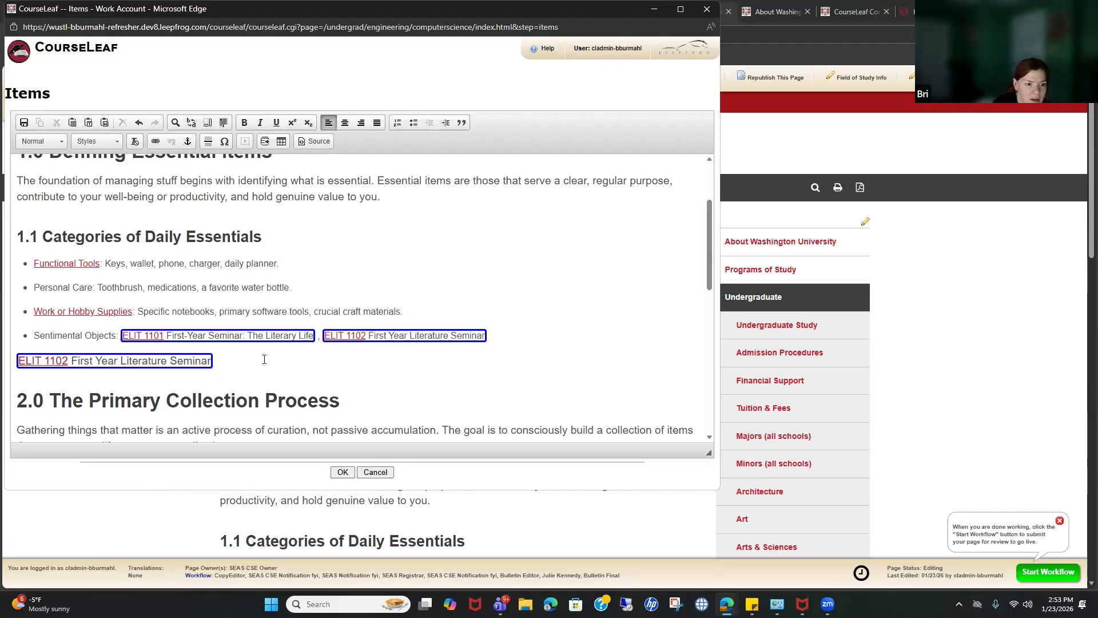
click(201, 359)
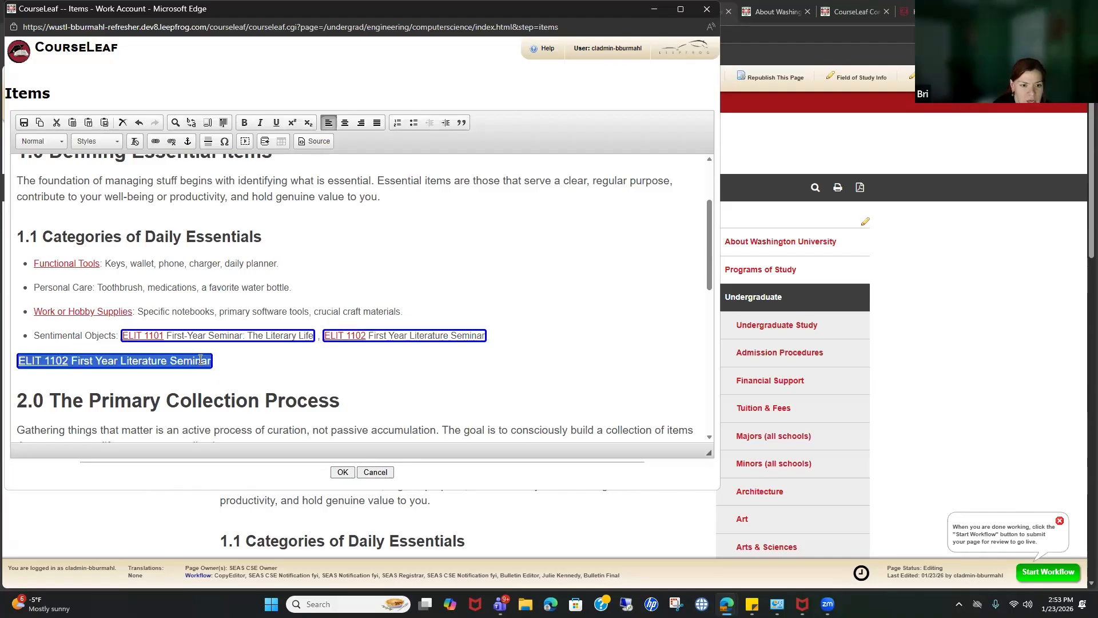
key(Delete)
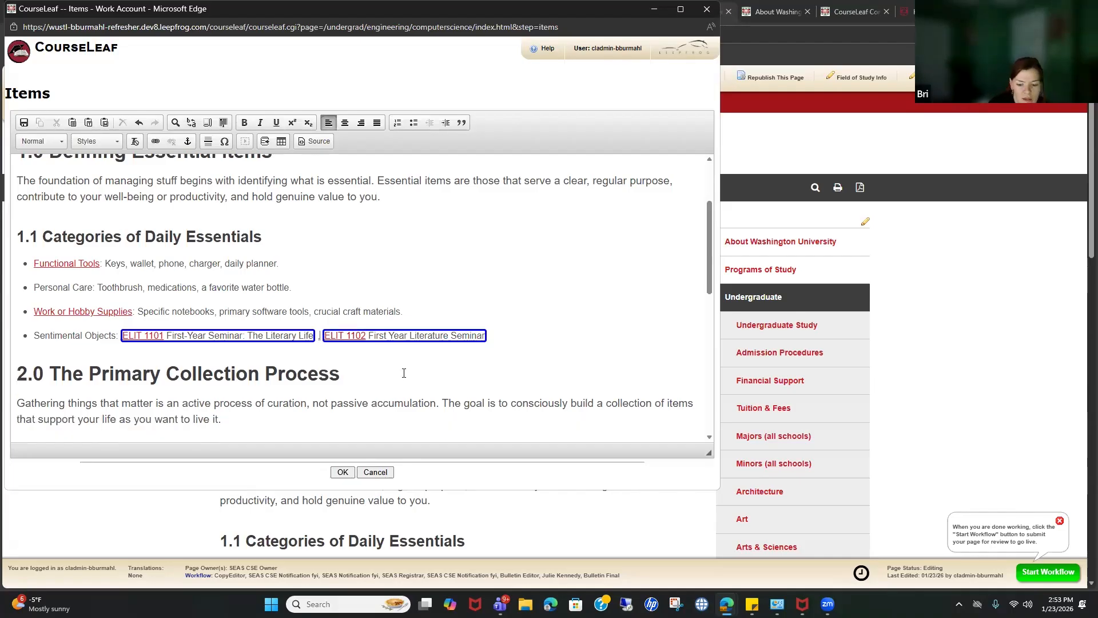
key(BackSpace)
text(and)
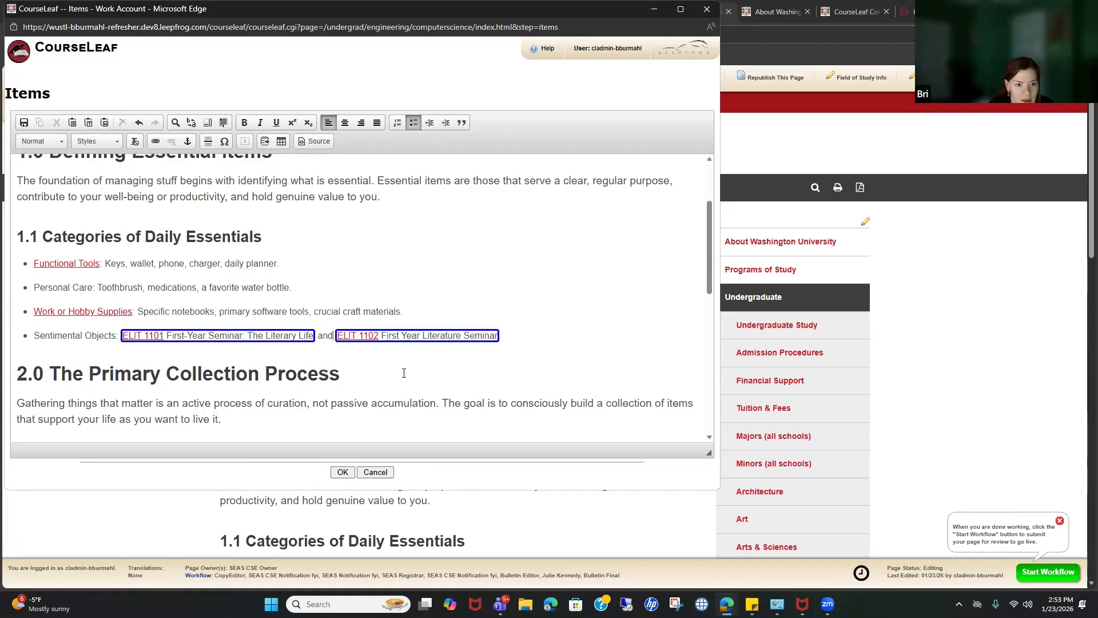
click(350, 473)
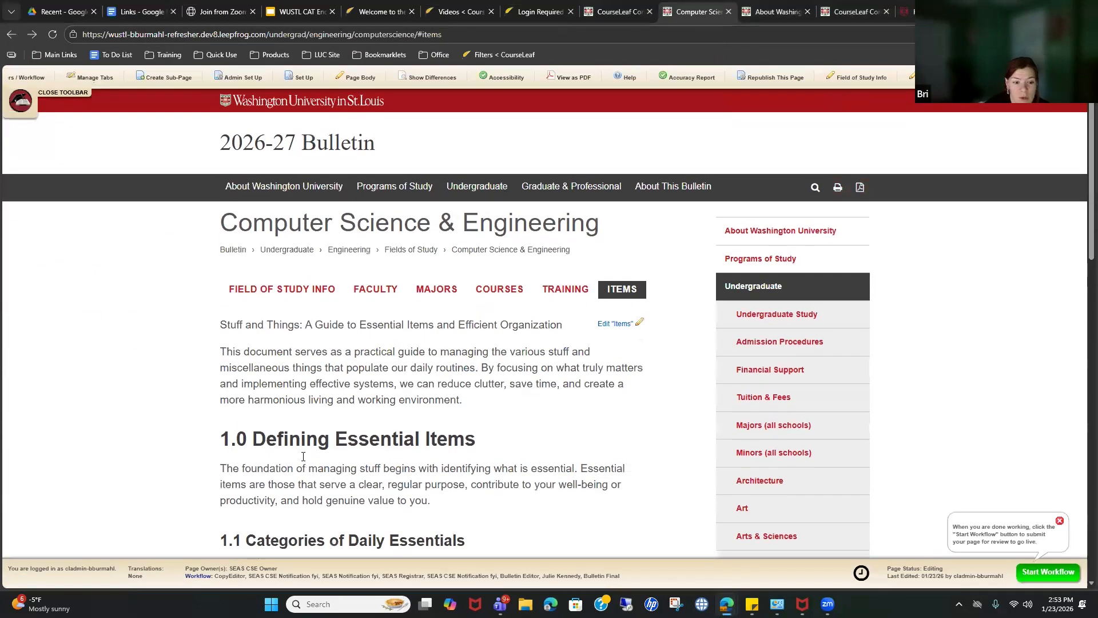
Step: Reopen the Items content in the editor
scroll(328, 439, down, 2)
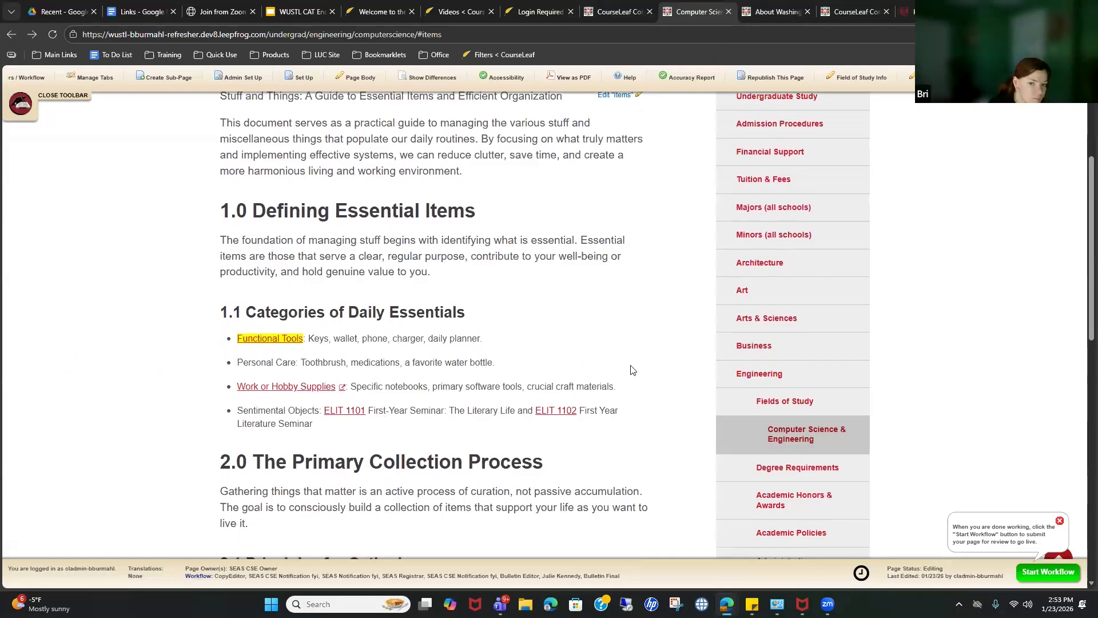
scroll(628, 271, up, 2)
click(625, 267)
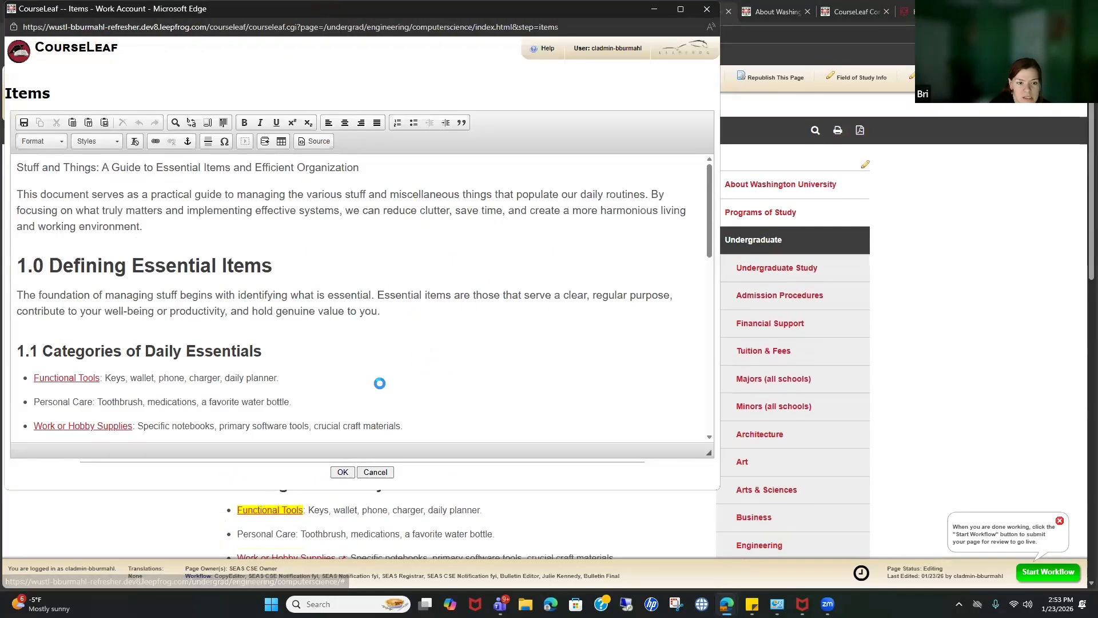
scroll(439, 369, down, 3)
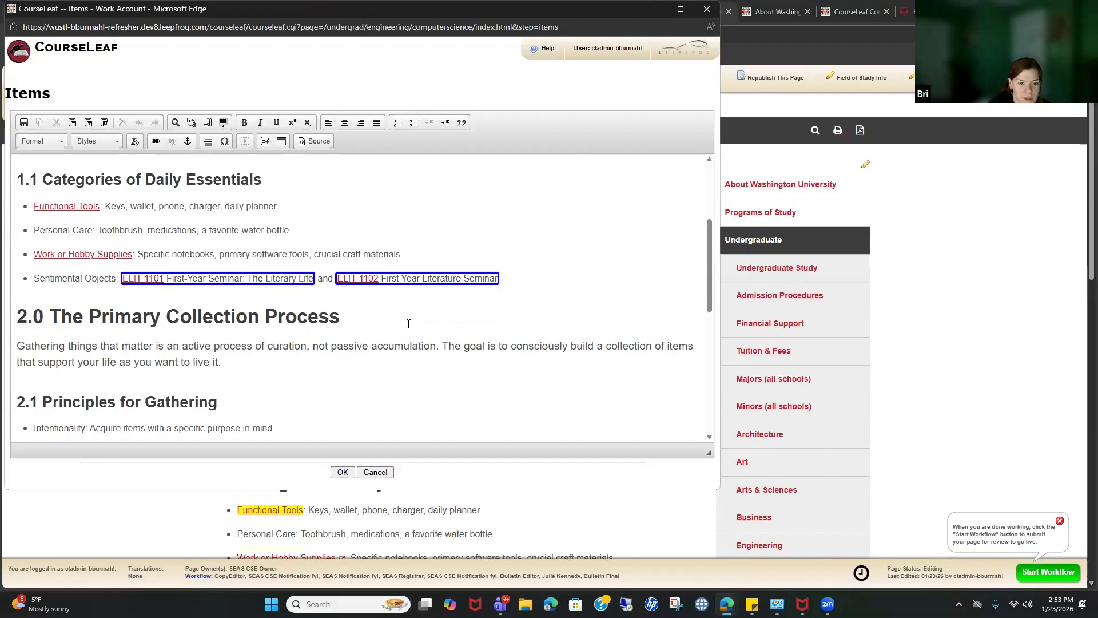
scroll(408, 324, down, 1)
double_click(372, 223)
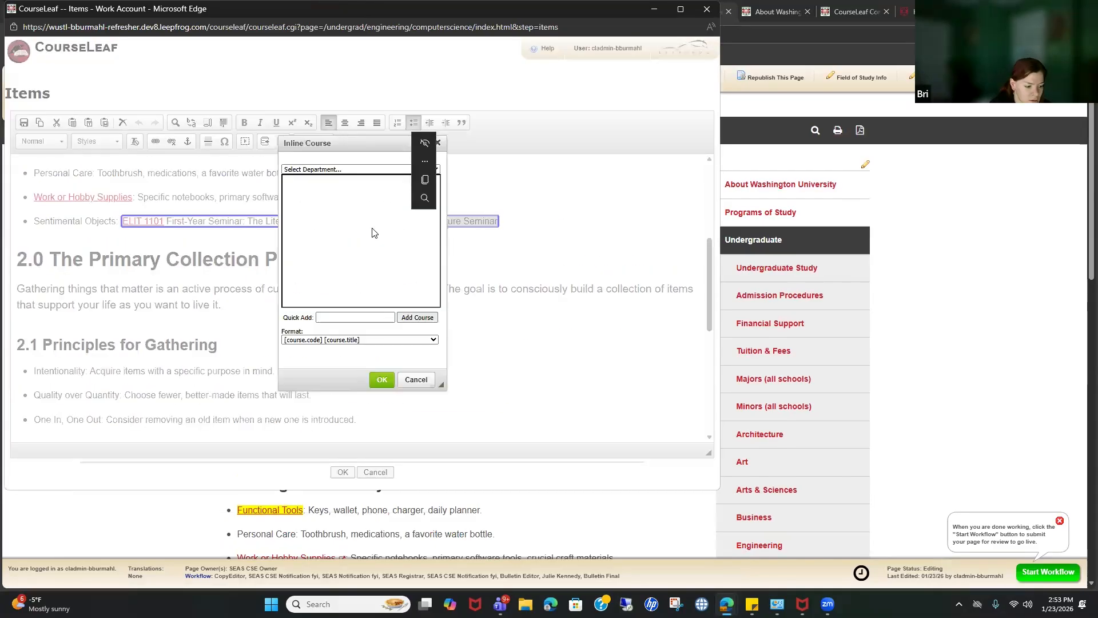
click(351, 340)
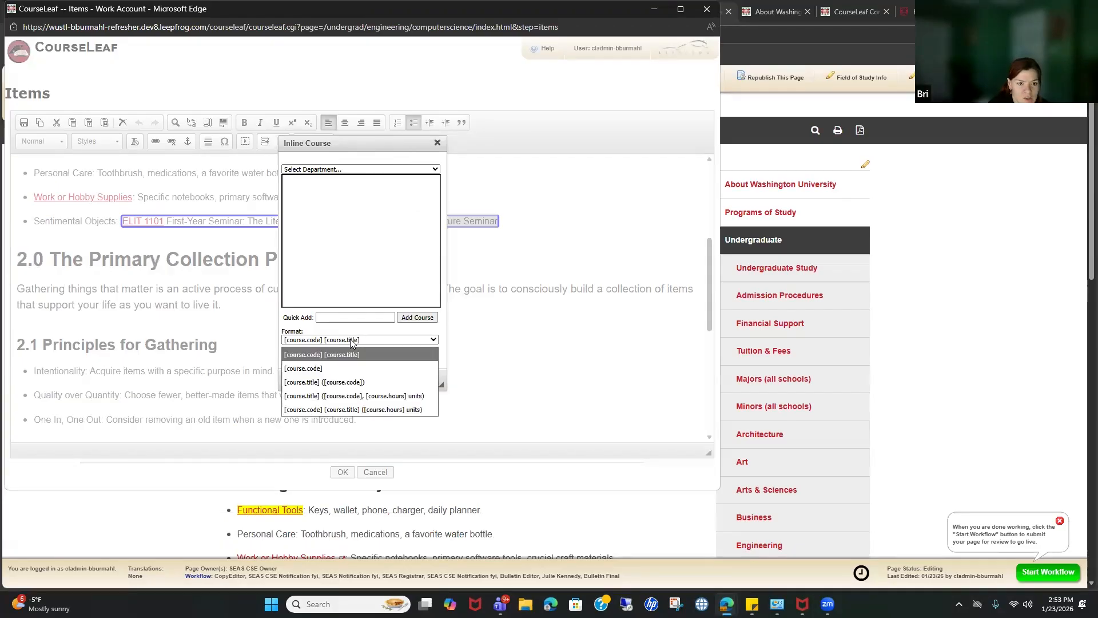
click(355, 368)
click(381, 378)
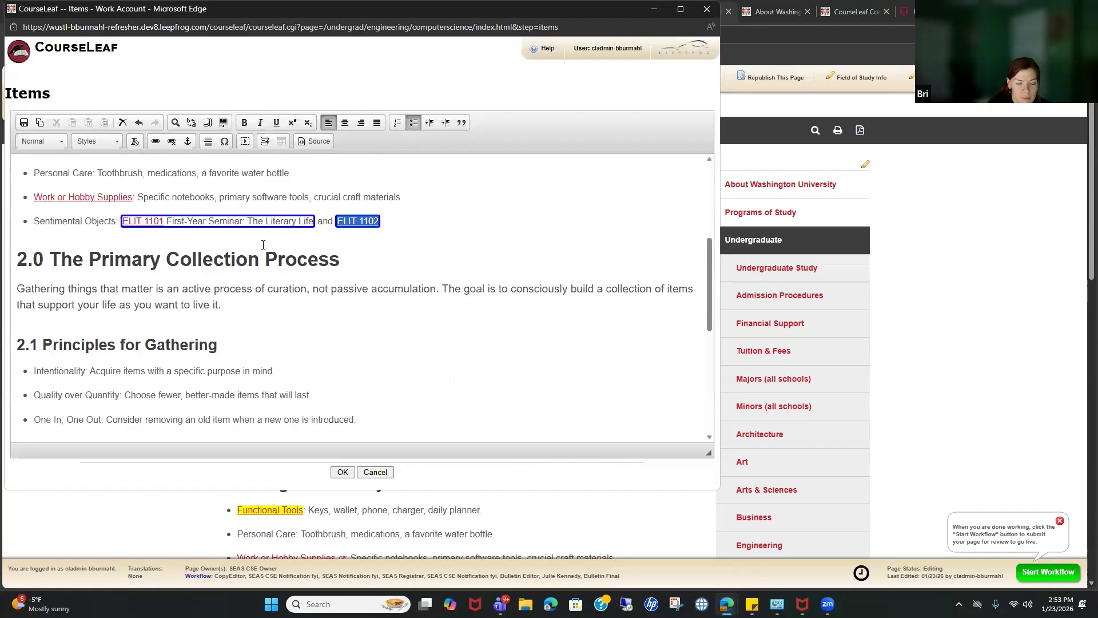
double_click(241, 232)
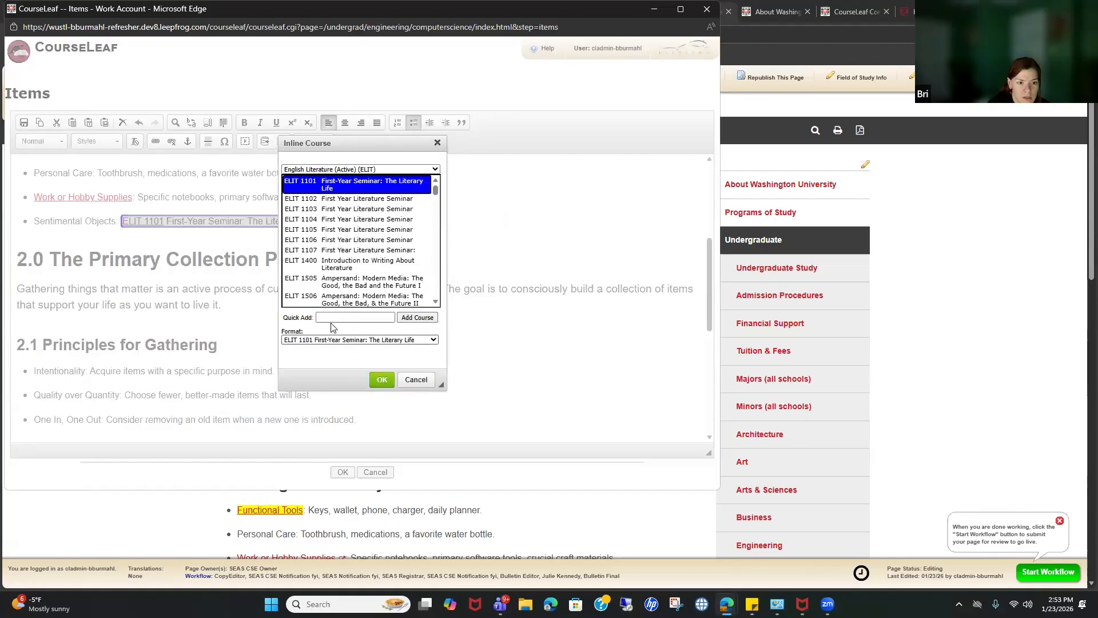
click(337, 341)
click(350, 369)
click(381, 377)
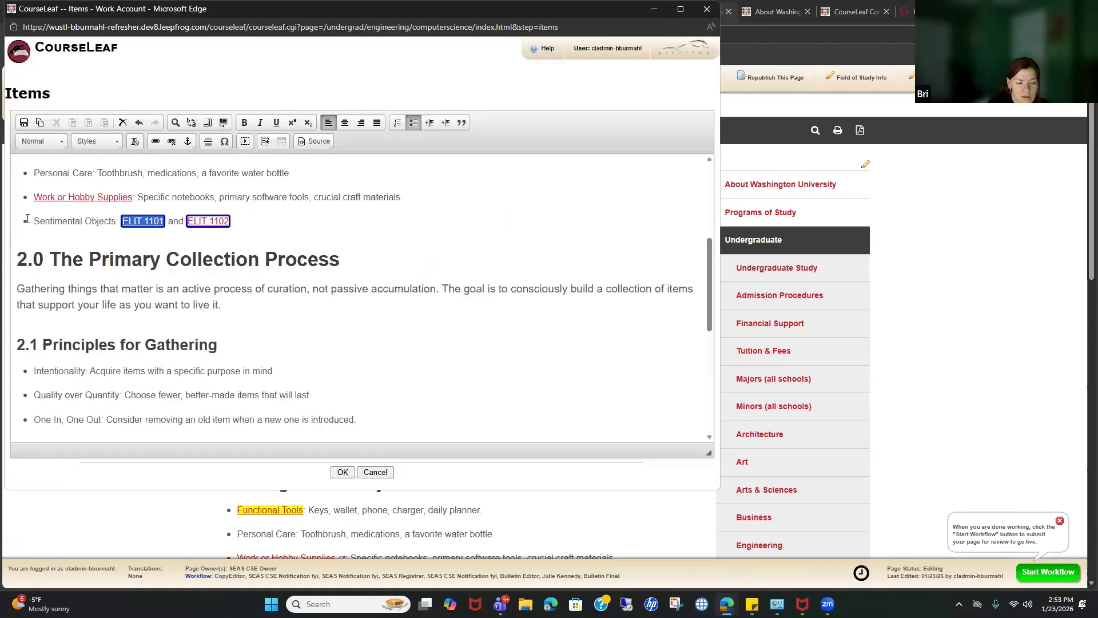
click(264, 227)
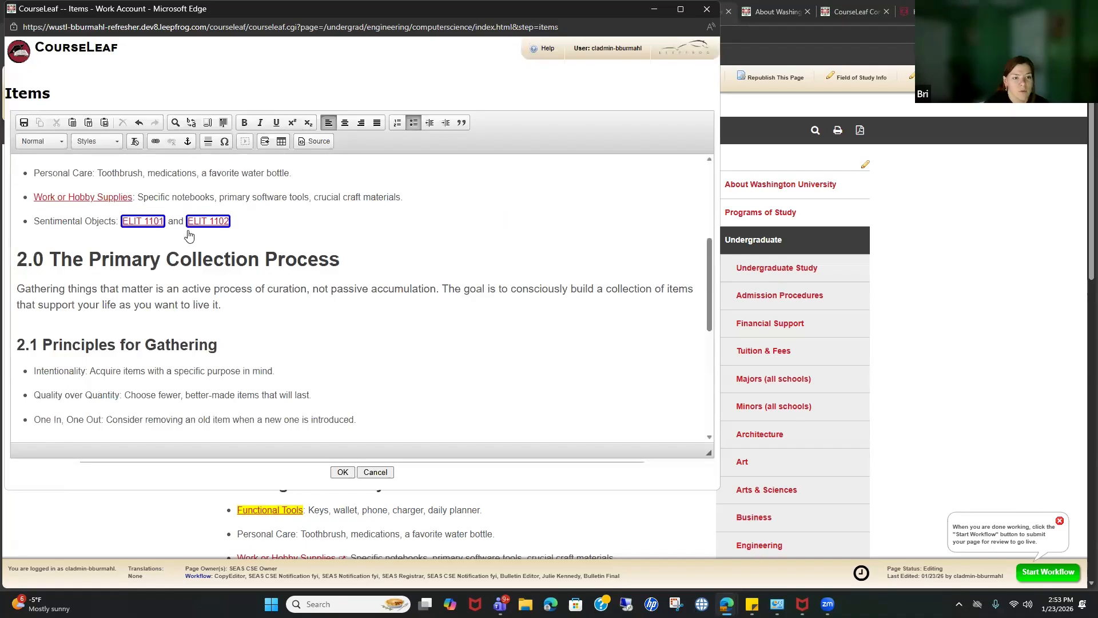
double_click(207, 223)
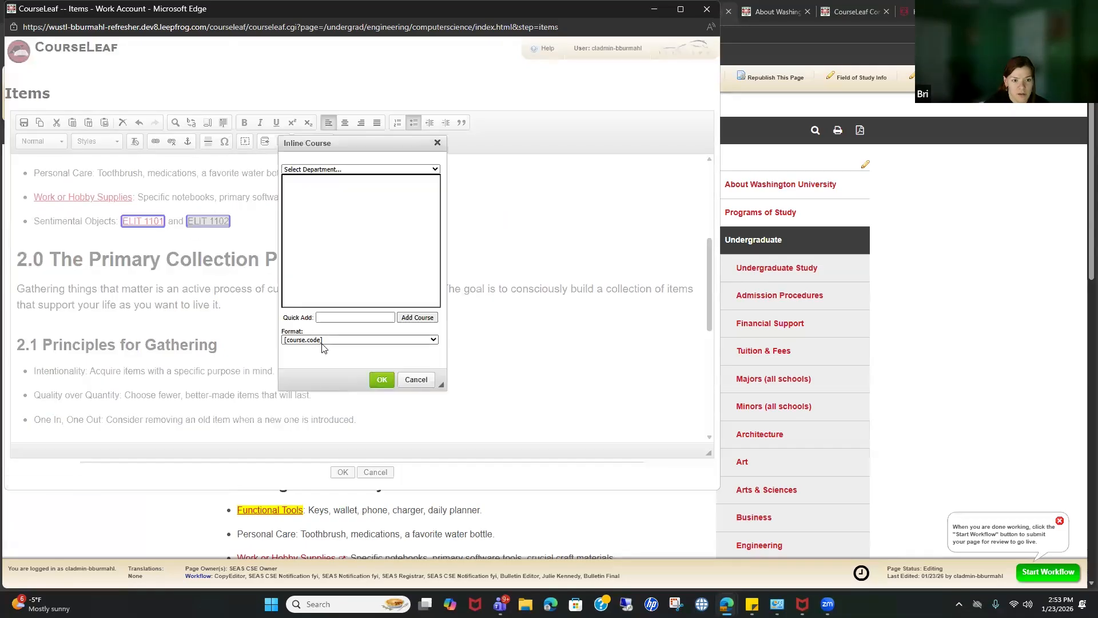
click(321, 342)
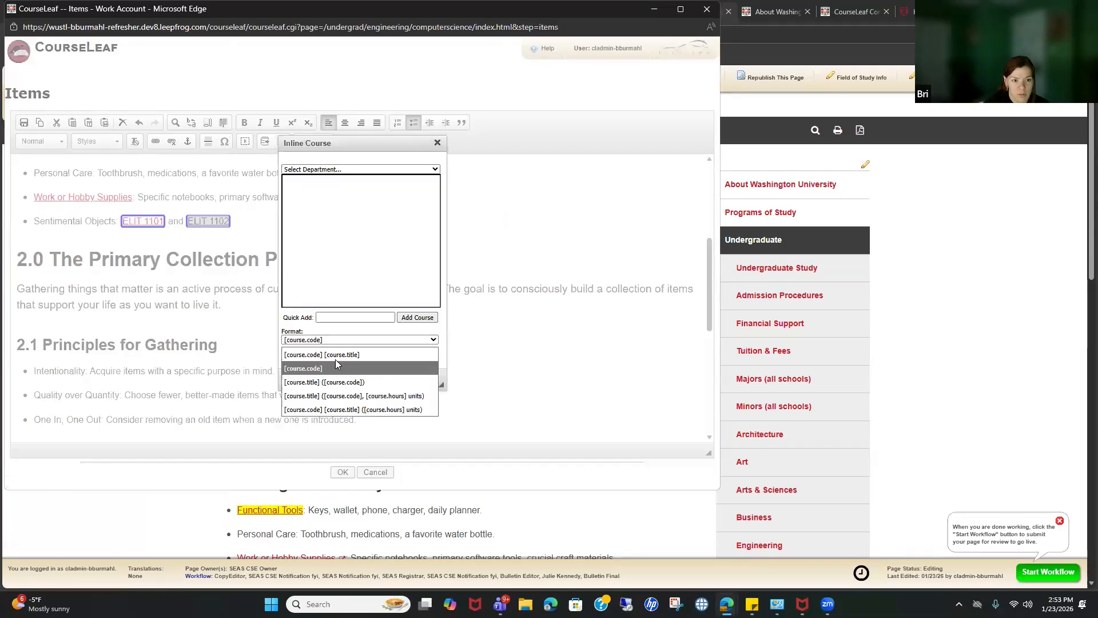
click(430, 396)
click(382, 379)
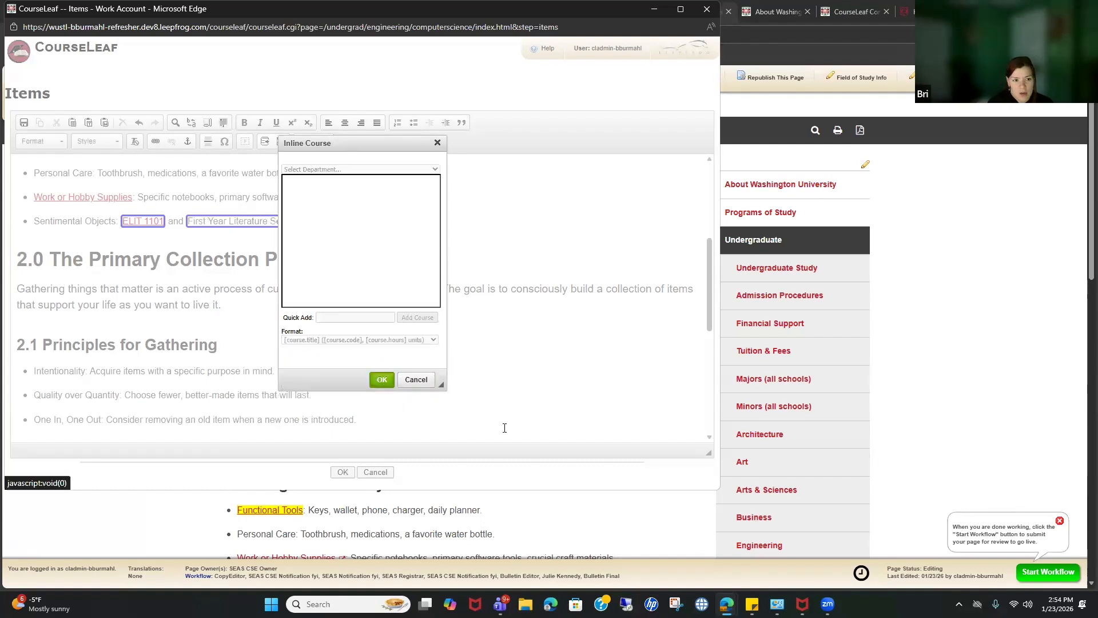
click(463, 257)
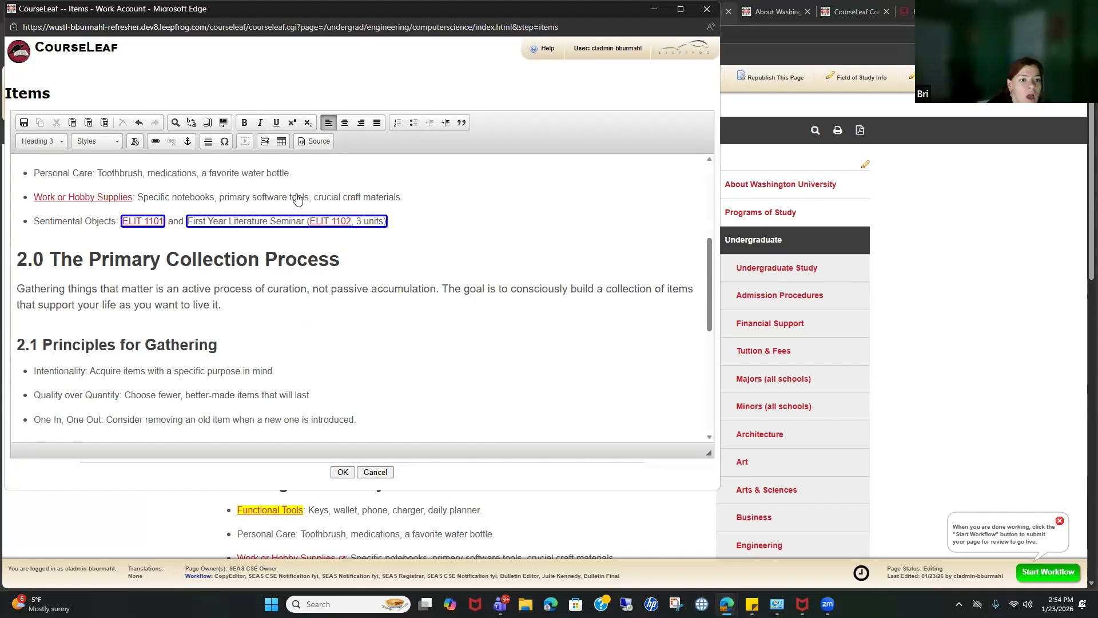
scroll(297, 199, up, 3)
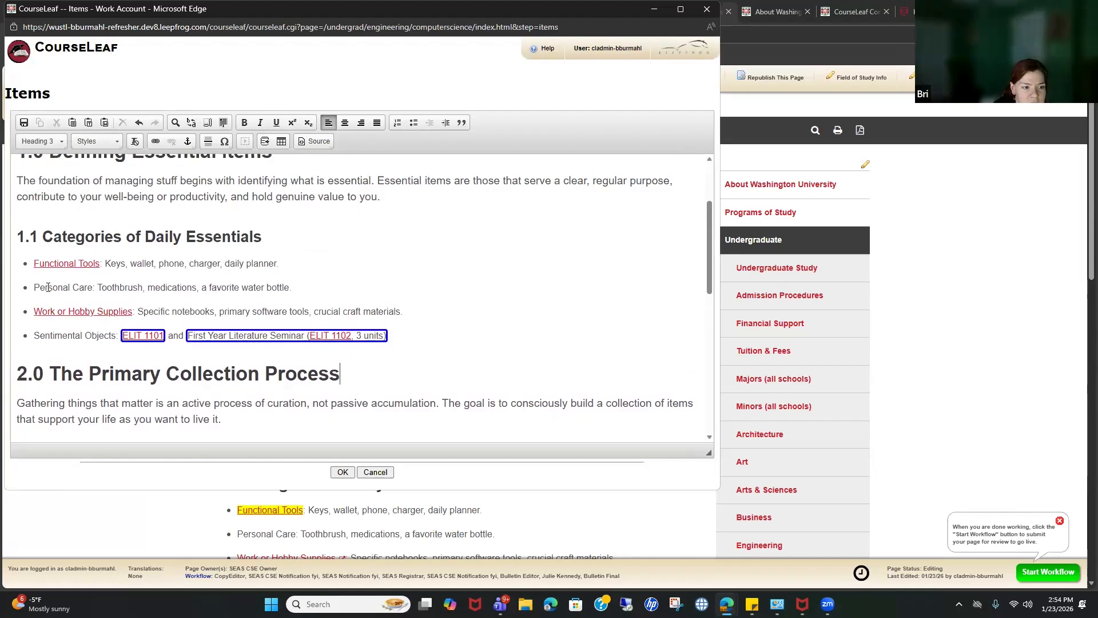
drag(34, 287, 84, 285)
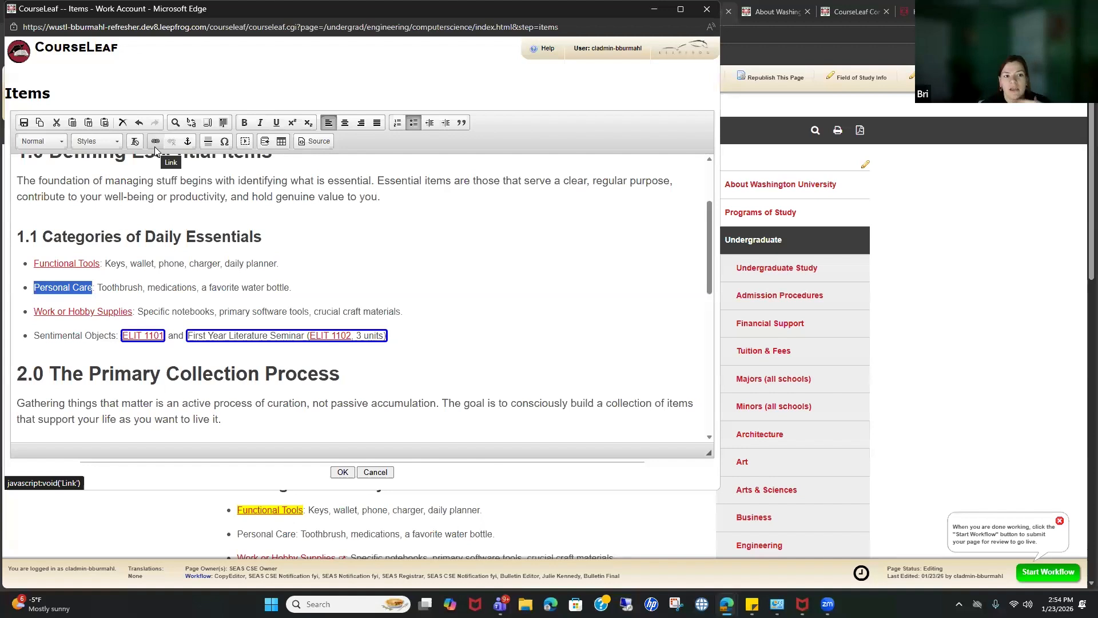
Step: End the Personal Care bullet with 'Please contact' followed by the contact's full name
click(324, 285)
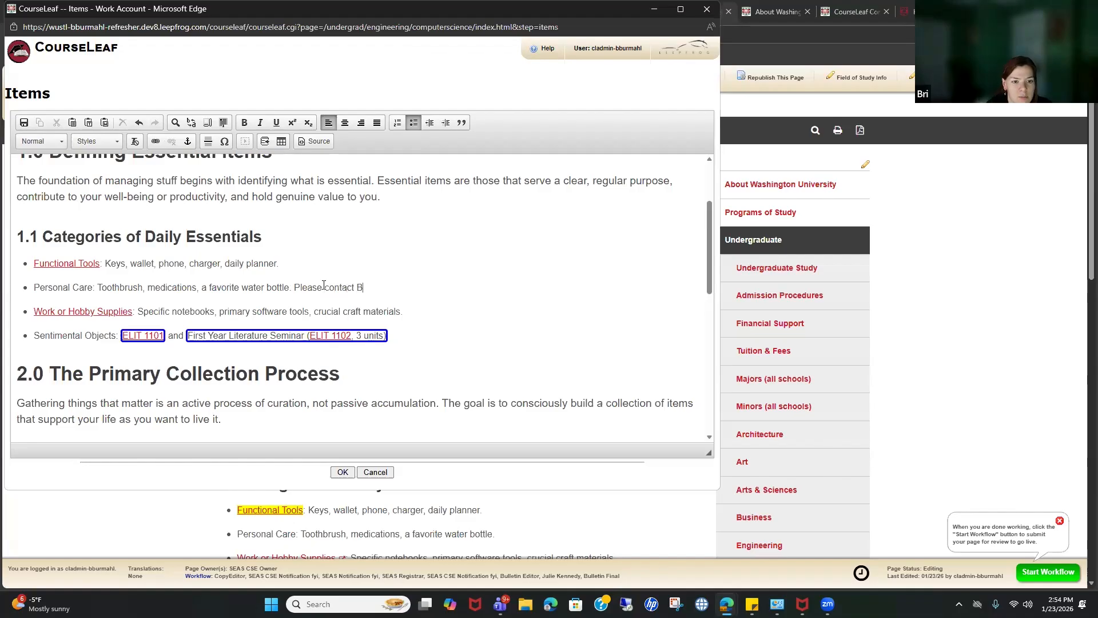
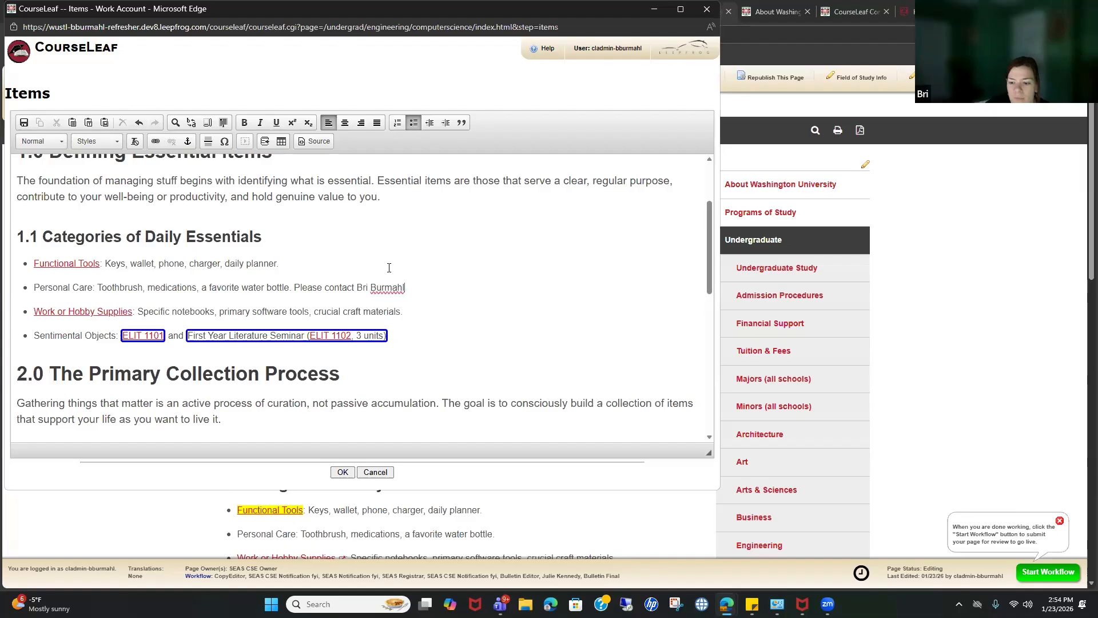
drag(357, 287, 406, 288)
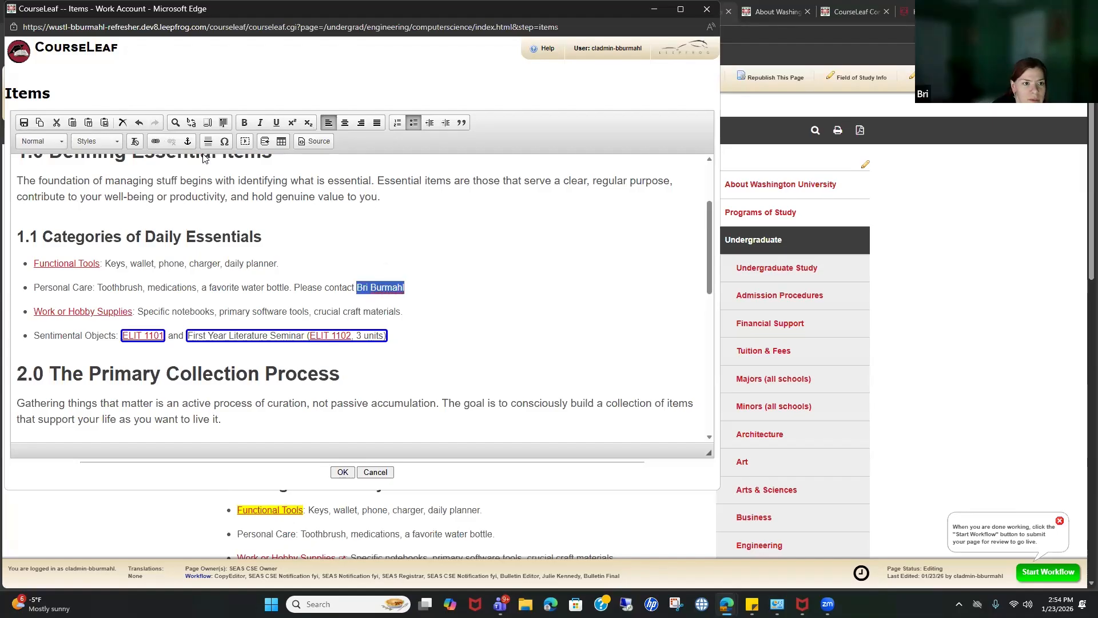
Step: Link the contact's name to a mailto: URL with their e-mail address
click(156, 142)
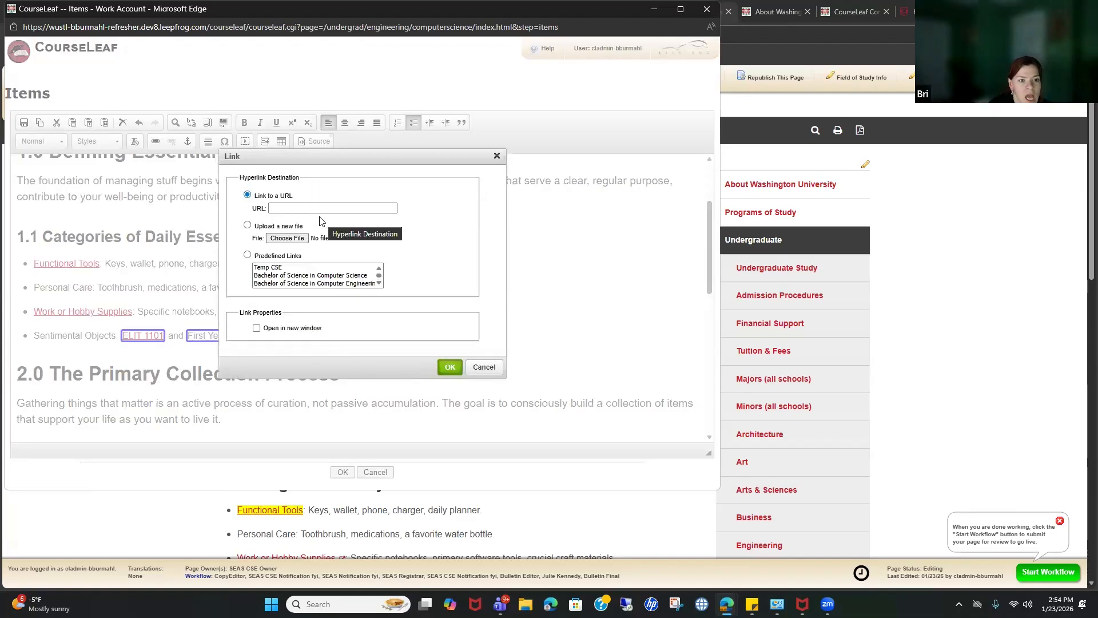
click(293, 208)
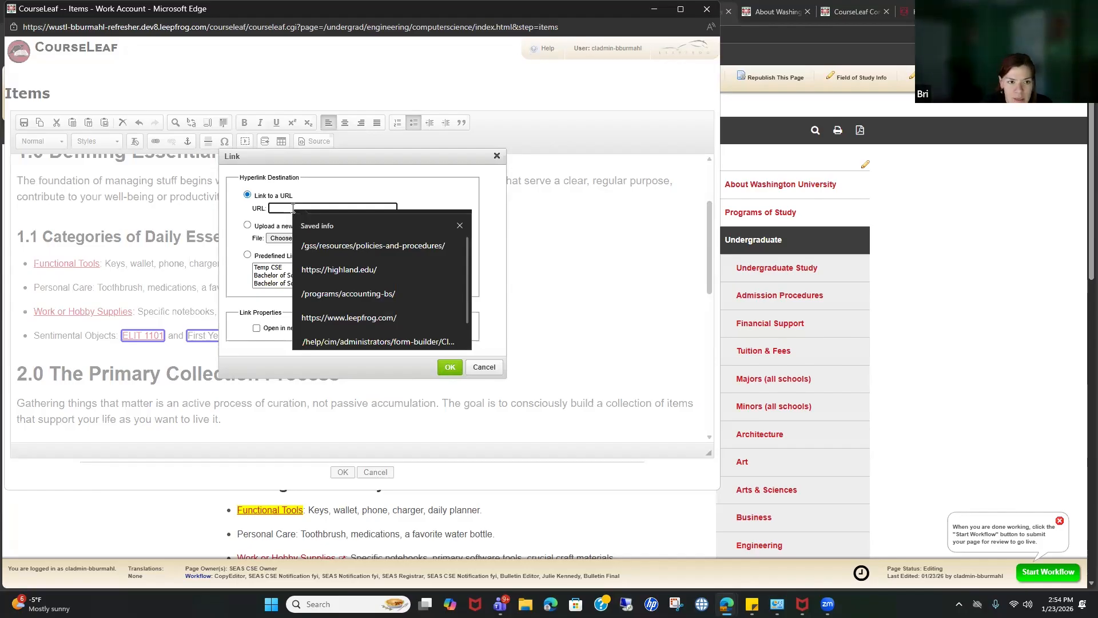
text(mailto)
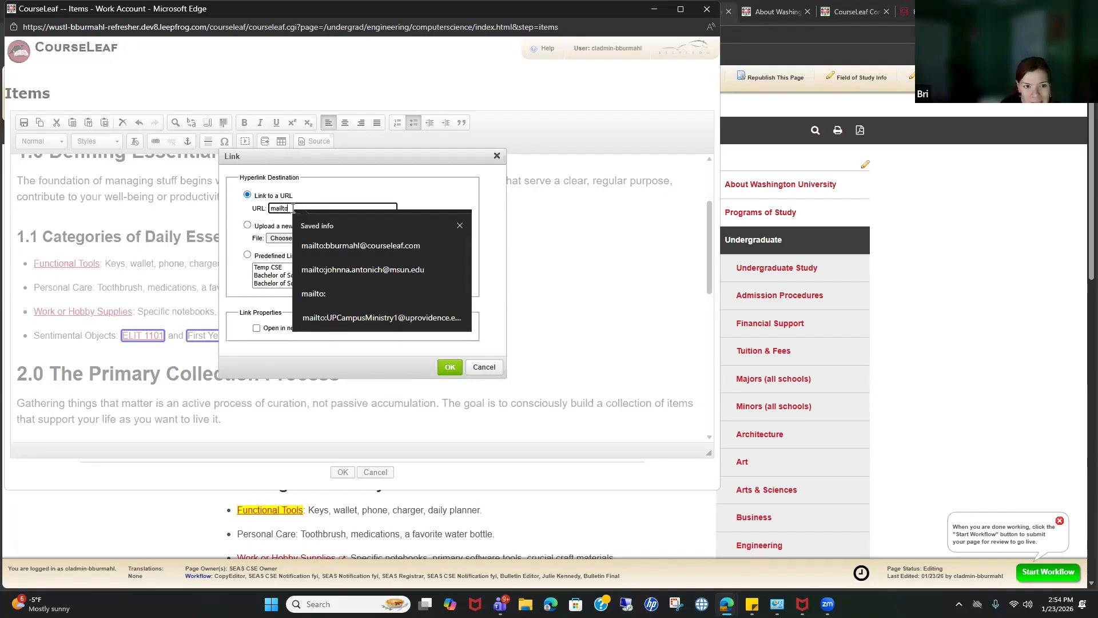
text(:)
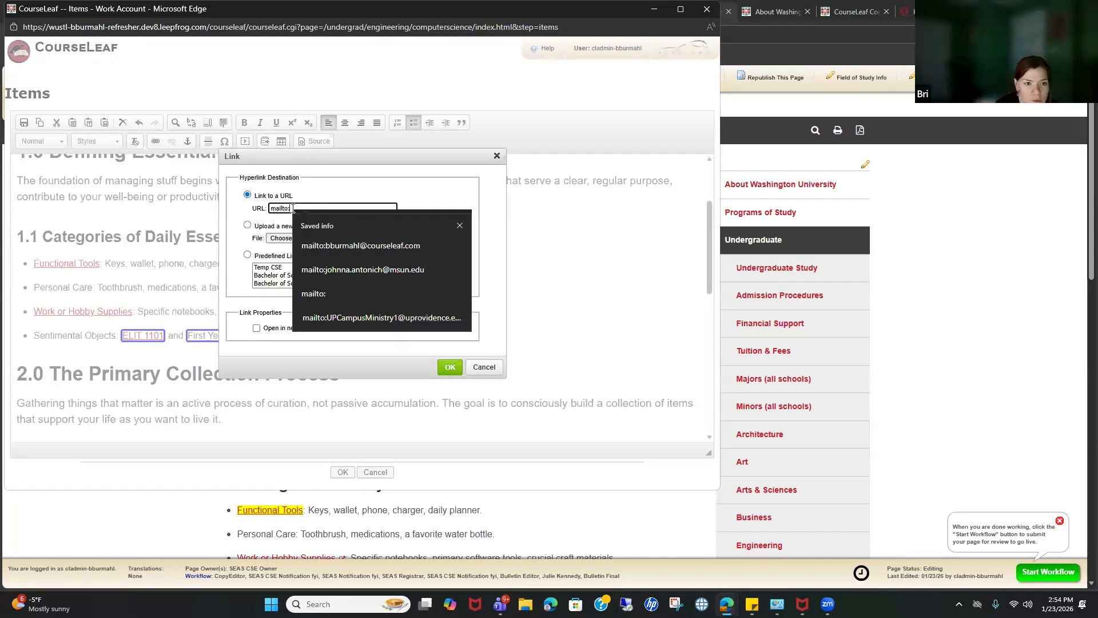
click(460, 226)
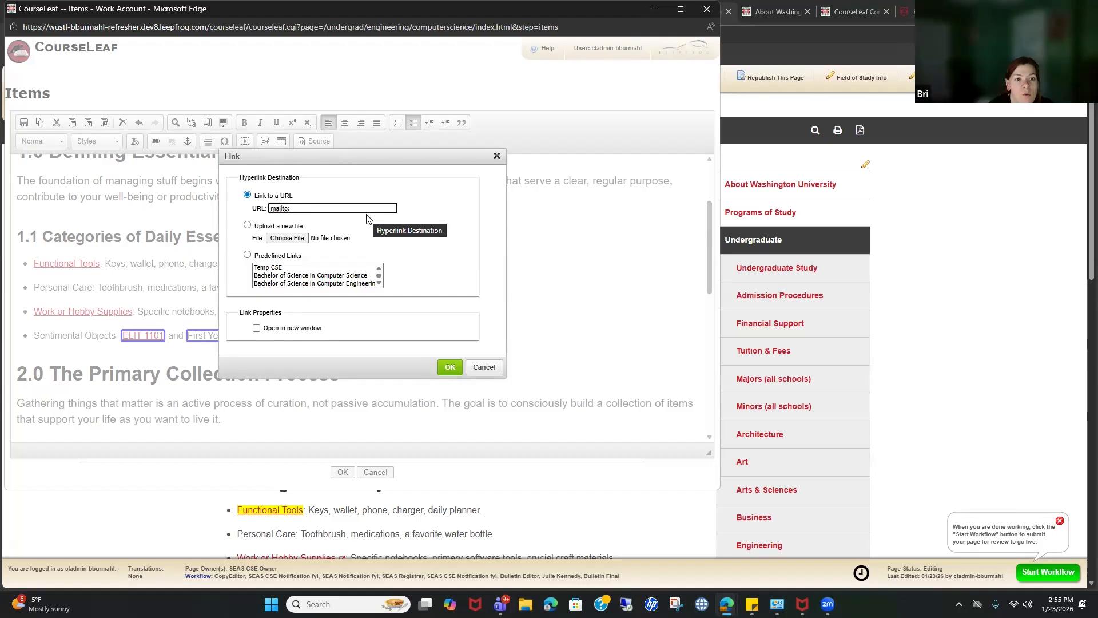
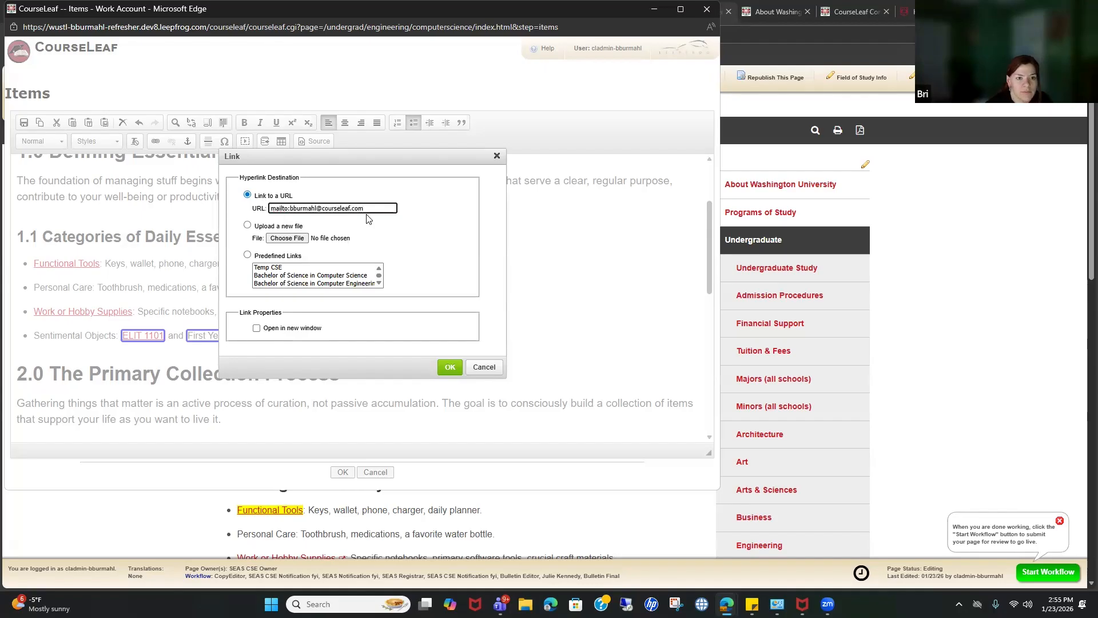
click(449, 366)
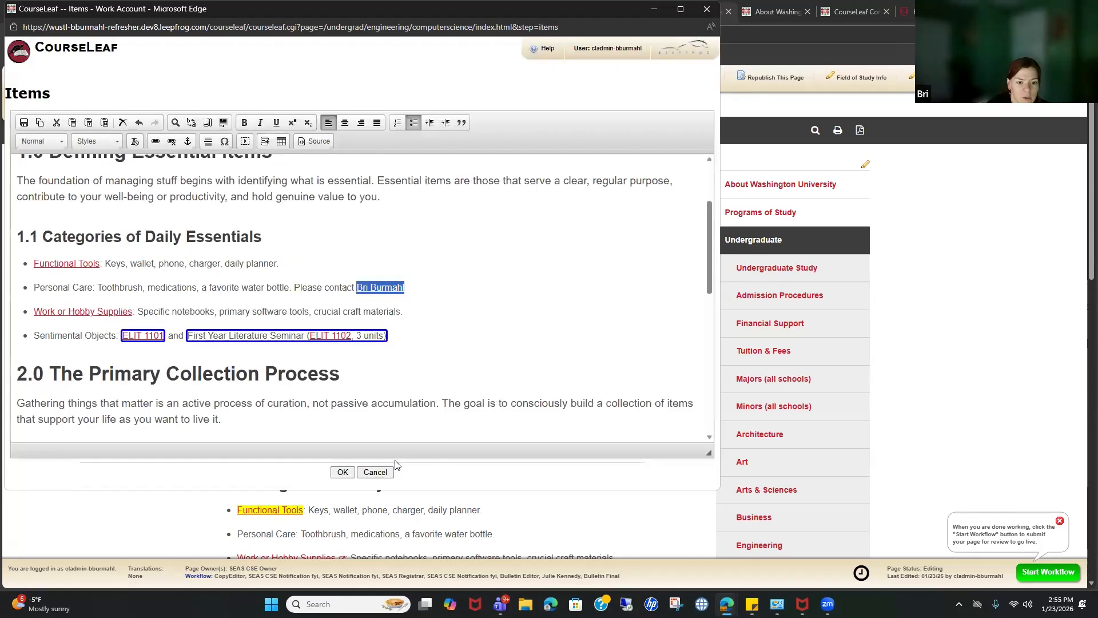
Step: Save the Items content, test the contact's mailto link in Outlook, then close the draft and Outlook
click(339, 475)
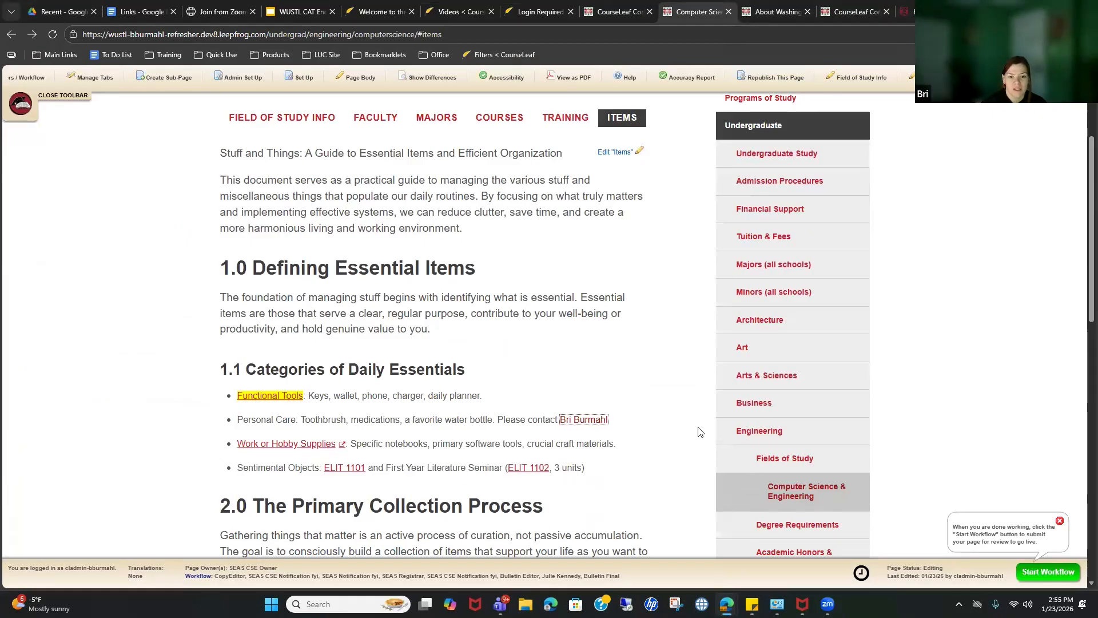
click(595, 422)
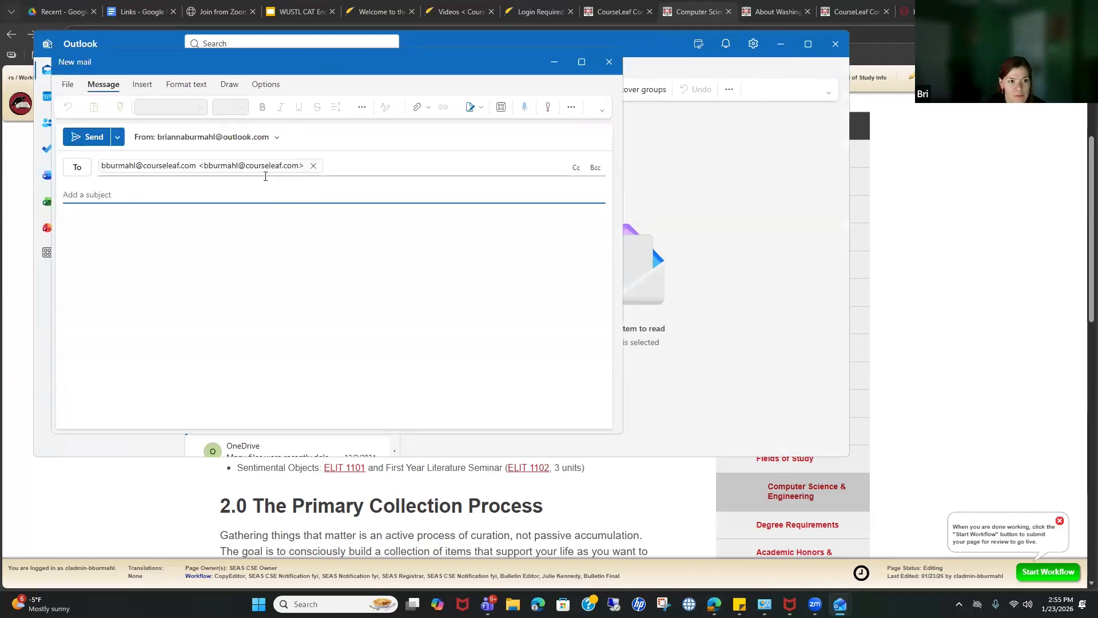
click(609, 61)
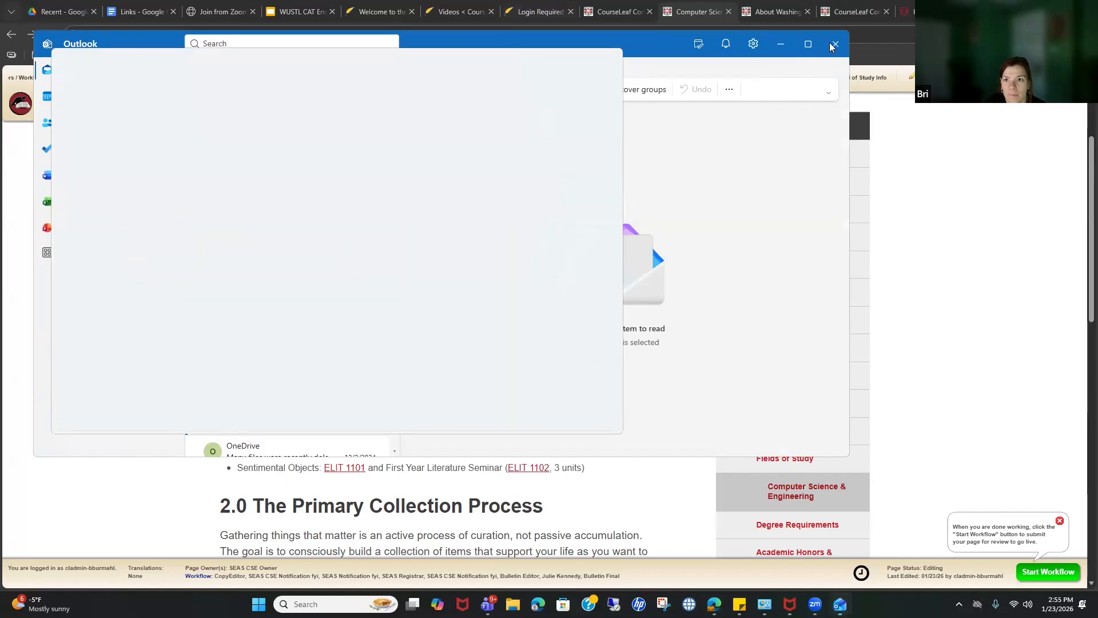
click(836, 44)
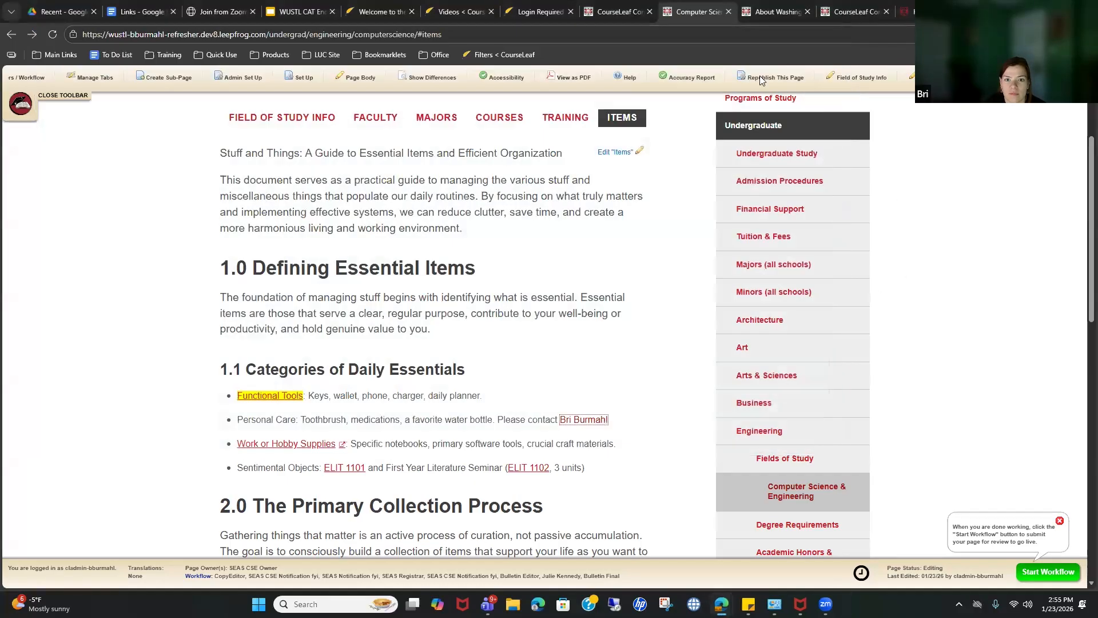
scroll(487, 427, down, 1)
scroll(487, 426, up, 1)
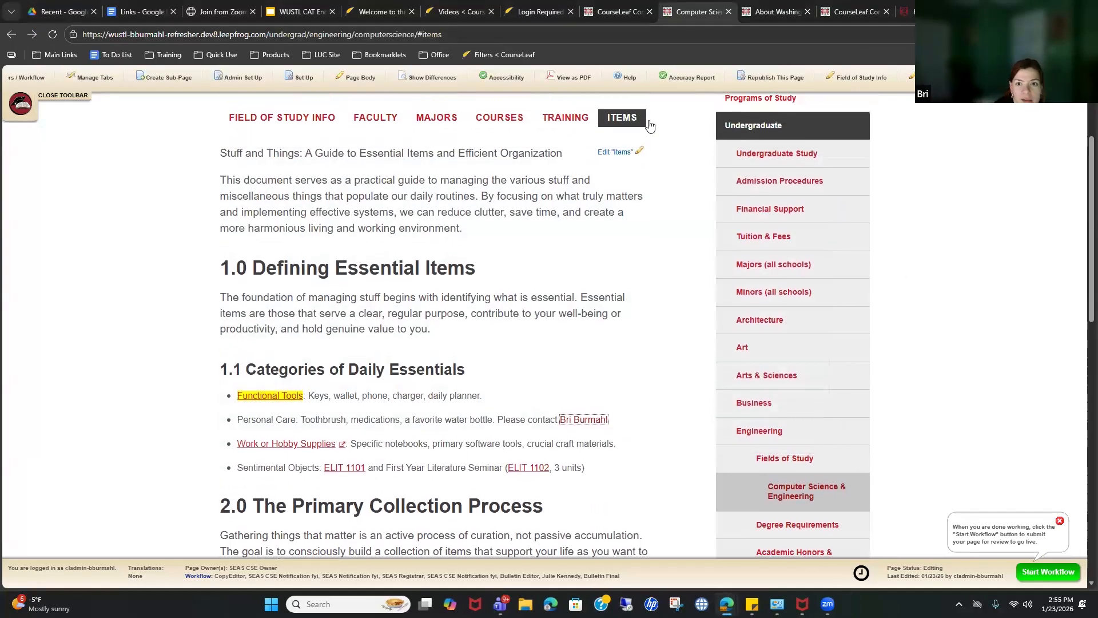
Step: Open the Items editor, then open and close Paste as plain text without pasting
click(615, 154)
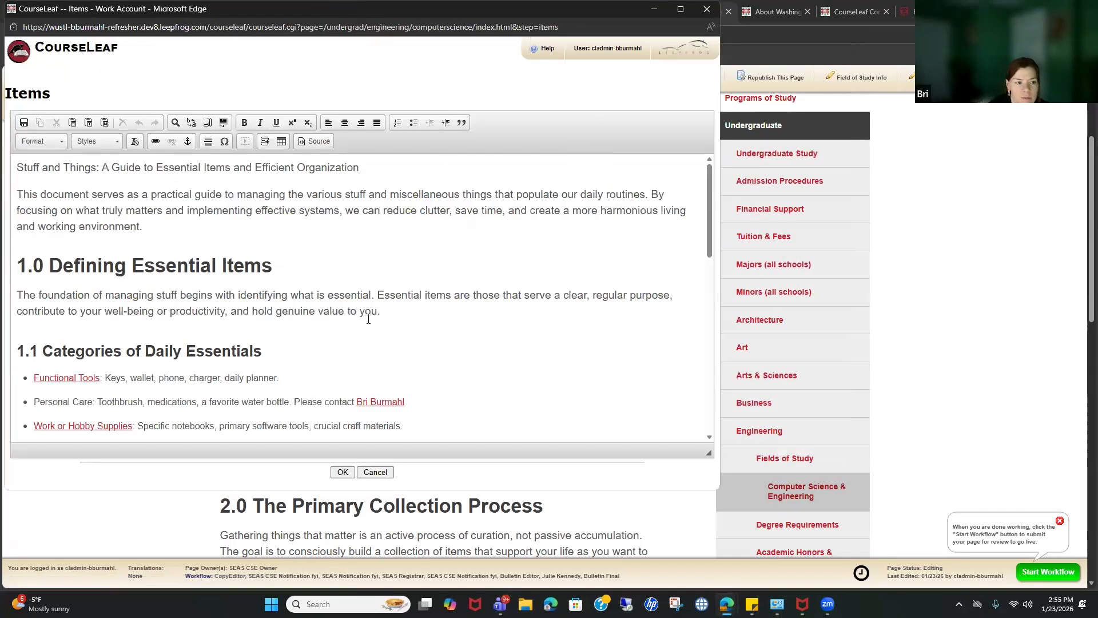
scroll(368, 314, down, 2)
scroll(374, 312, down, 1)
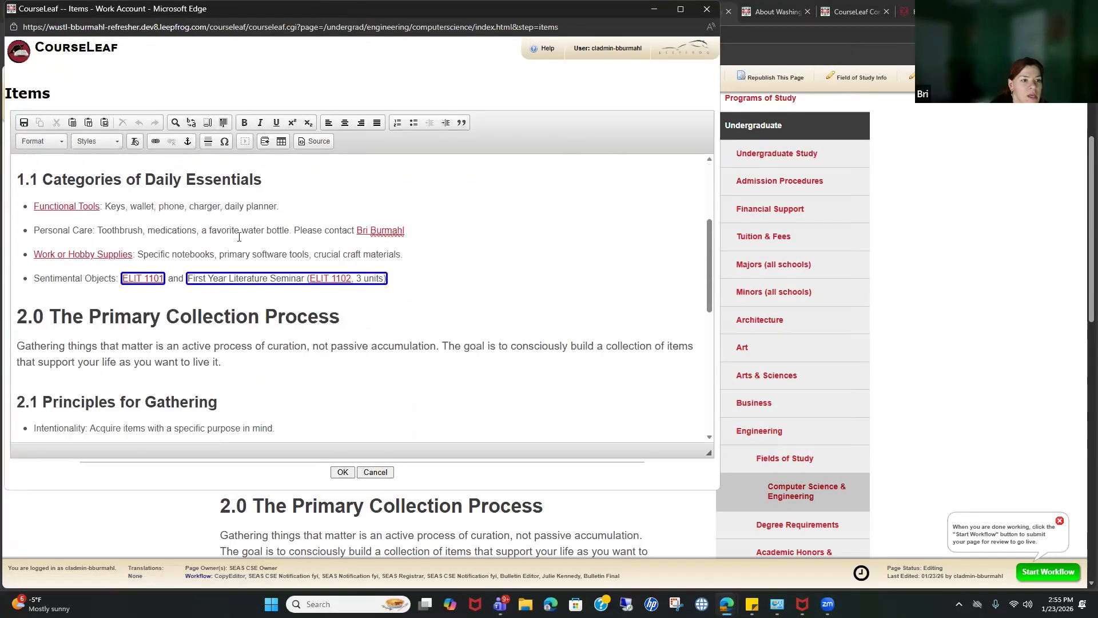
click(90, 127)
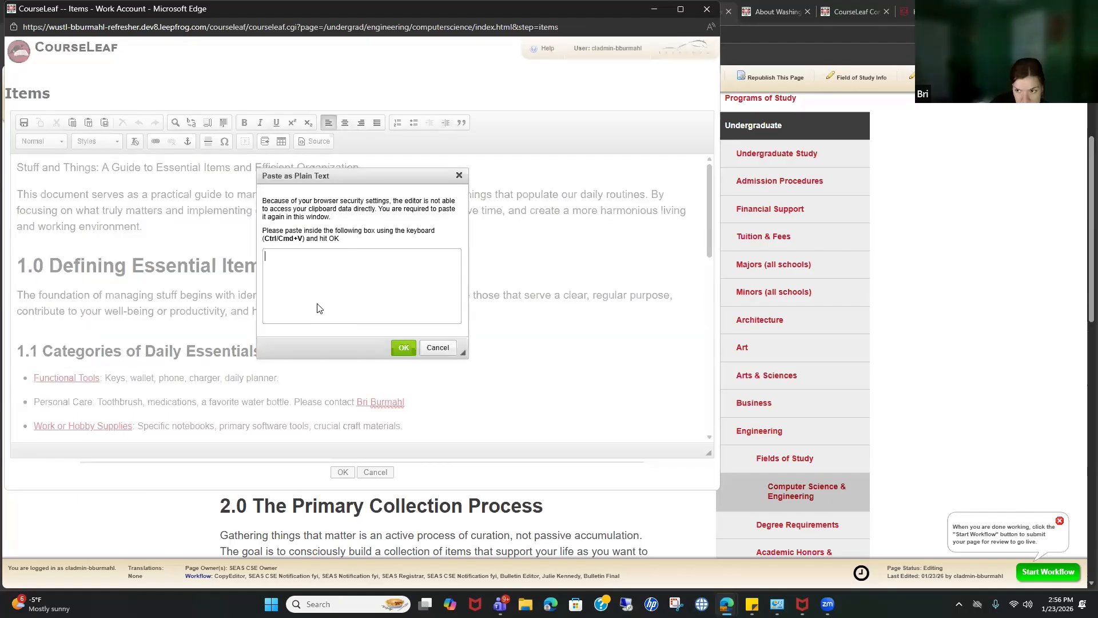
click(459, 175)
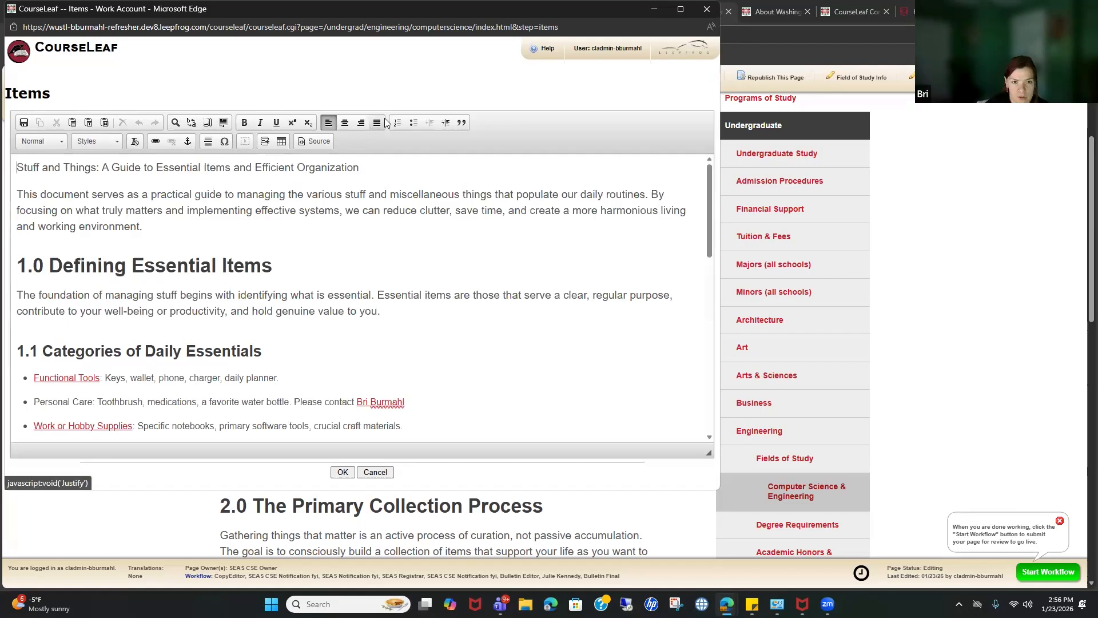
Step: Switch the Items content to Source view and back to formatted text
click(313, 143)
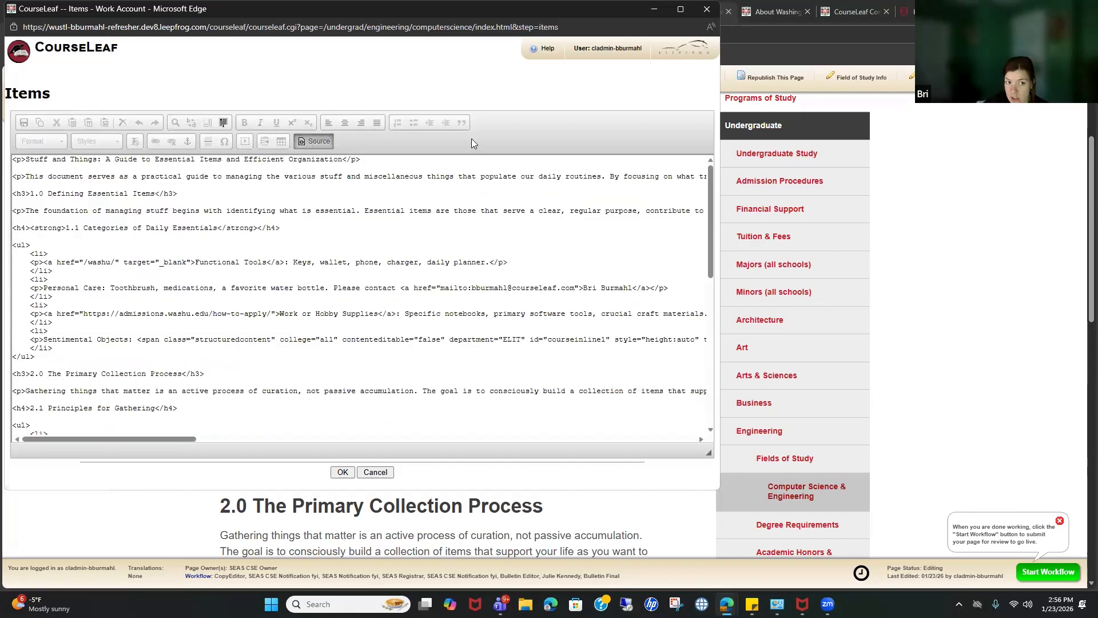
scroll(458, 407, down, 10)
scroll(449, 383, up, 10)
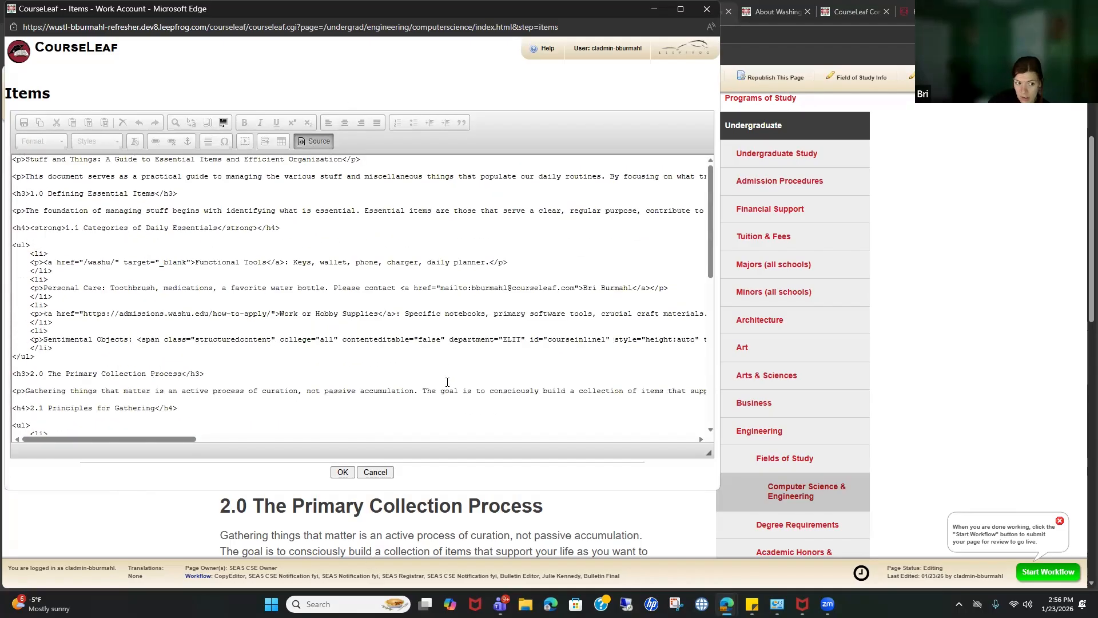
click(309, 142)
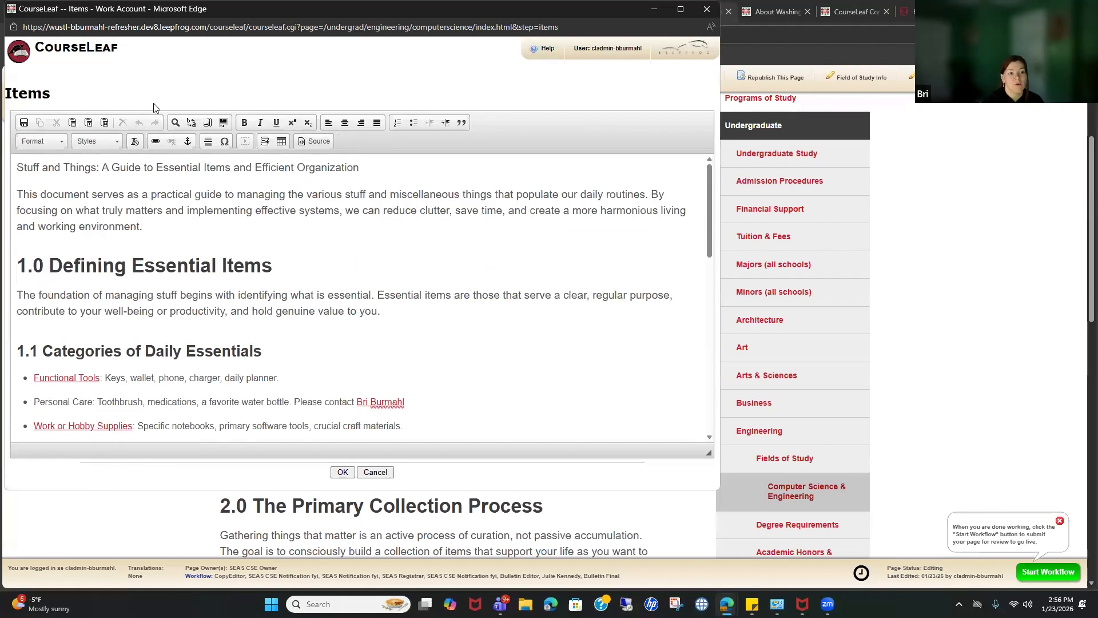
Step: Look through the Format and Styles lists, then open Find and Replace
click(56, 142)
click(90, 139)
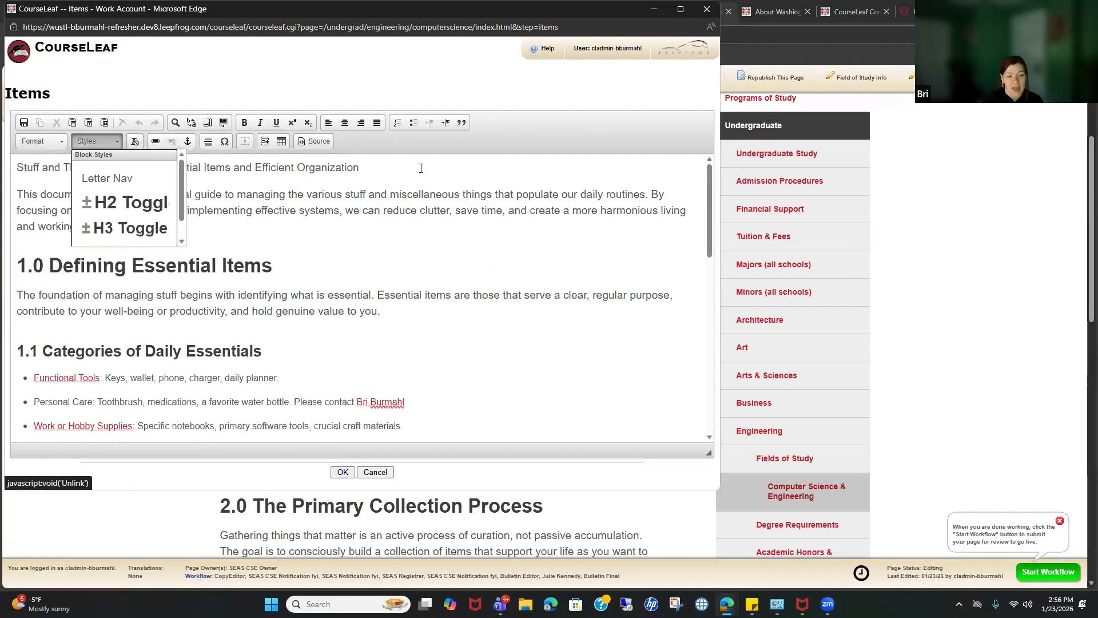
click(423, 180)
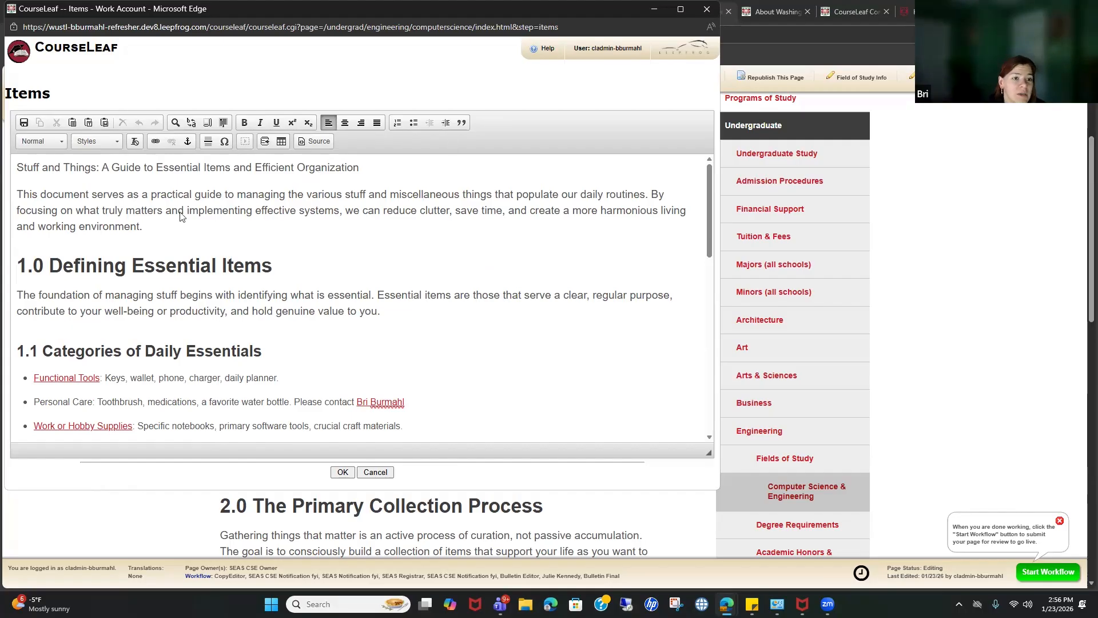
click(175, 123)
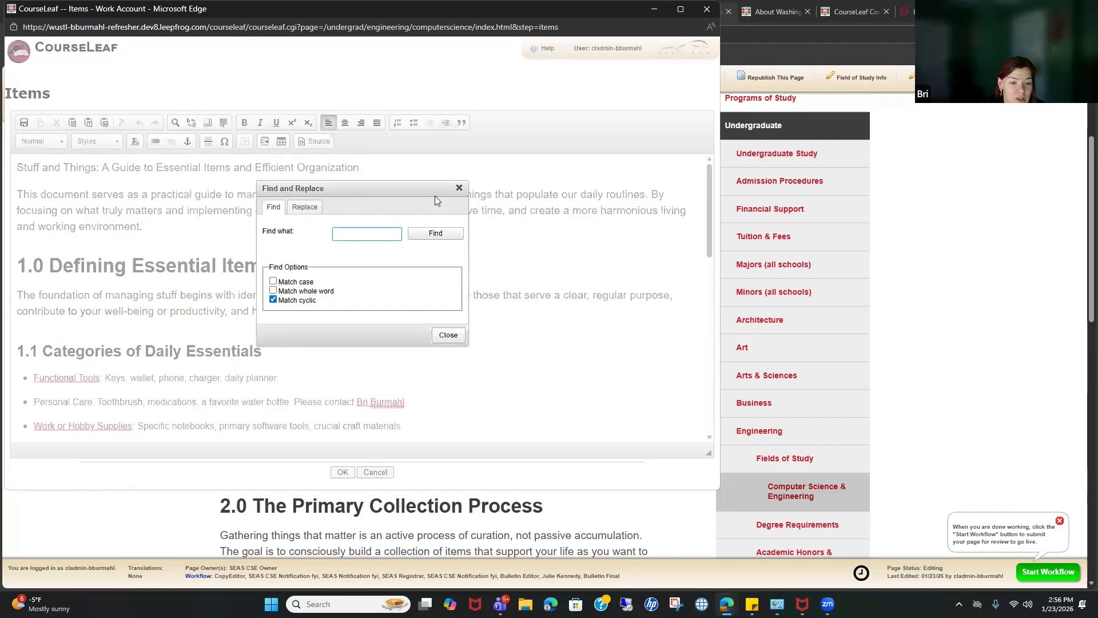
click(299, 207)
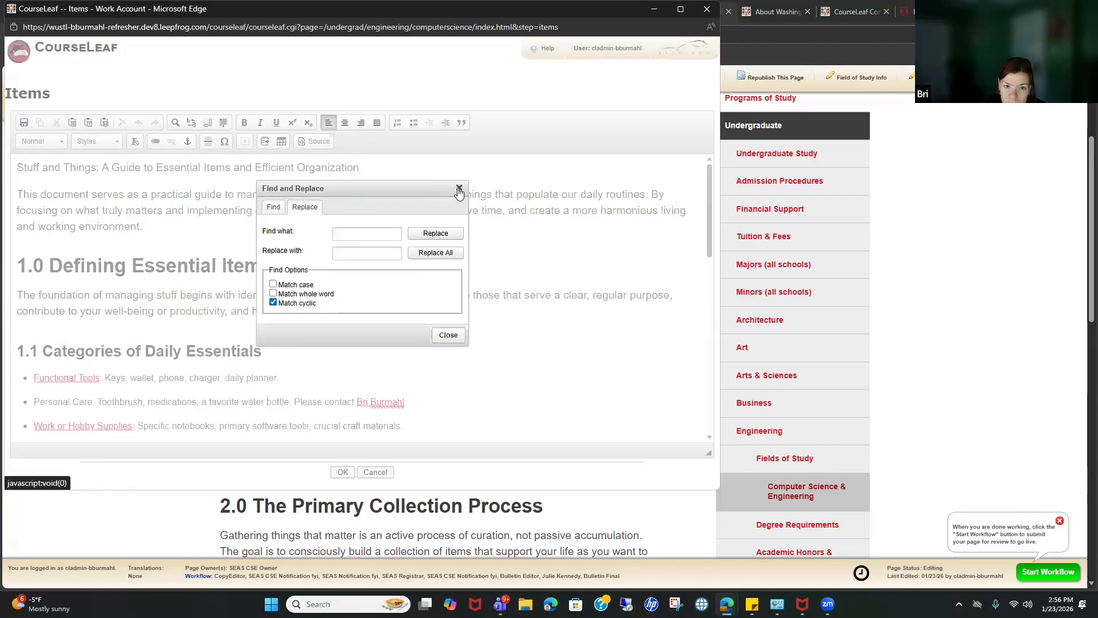
click(458, 189)
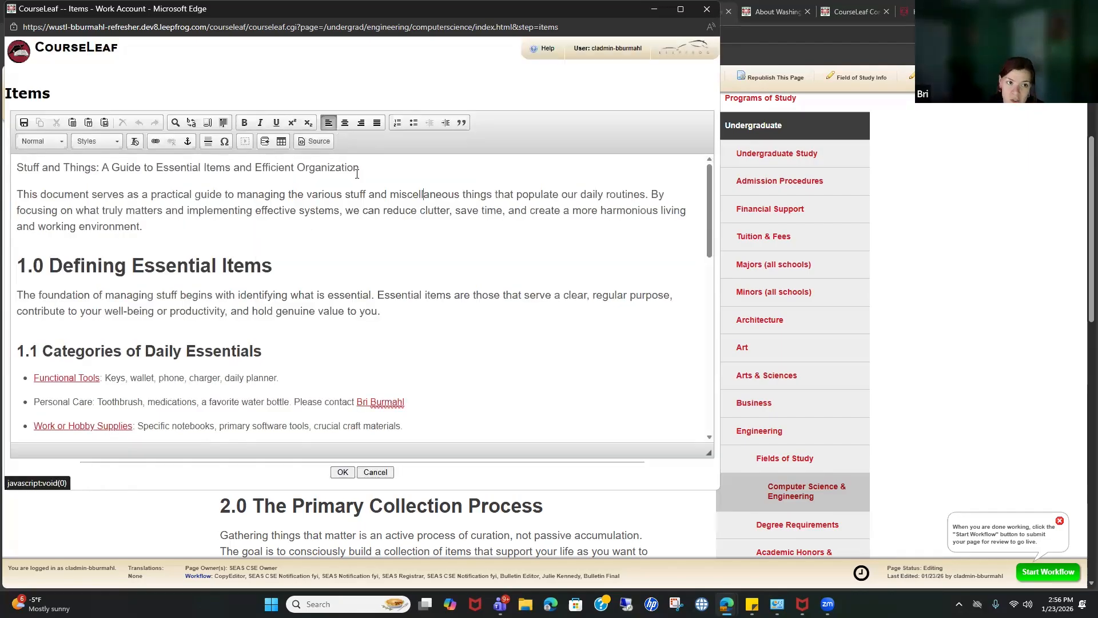
click(208, 123)
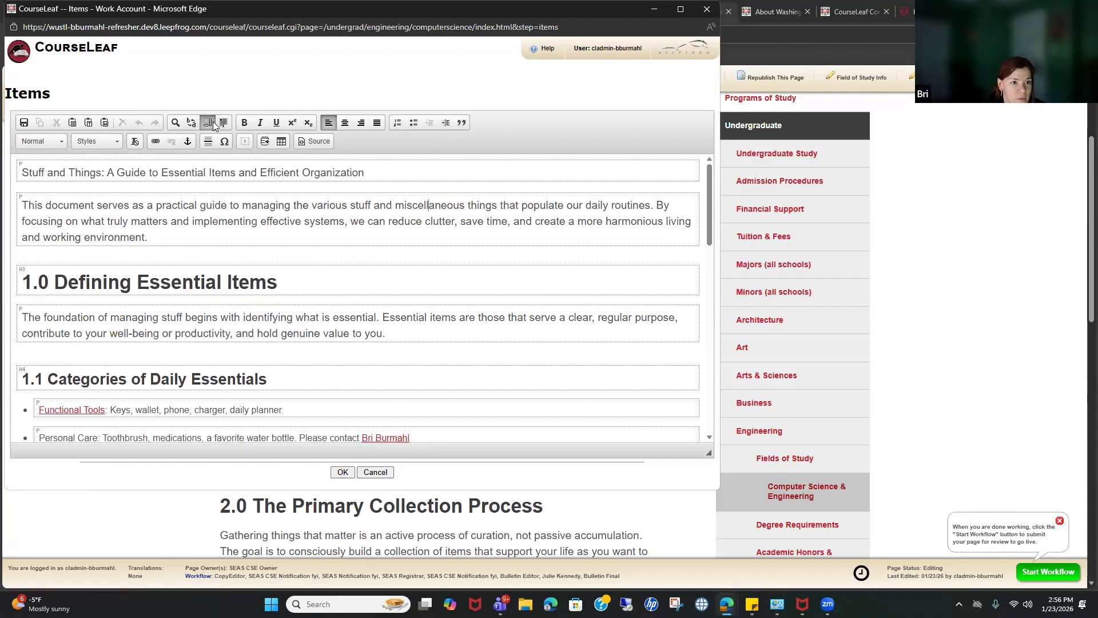
click(208, 126)
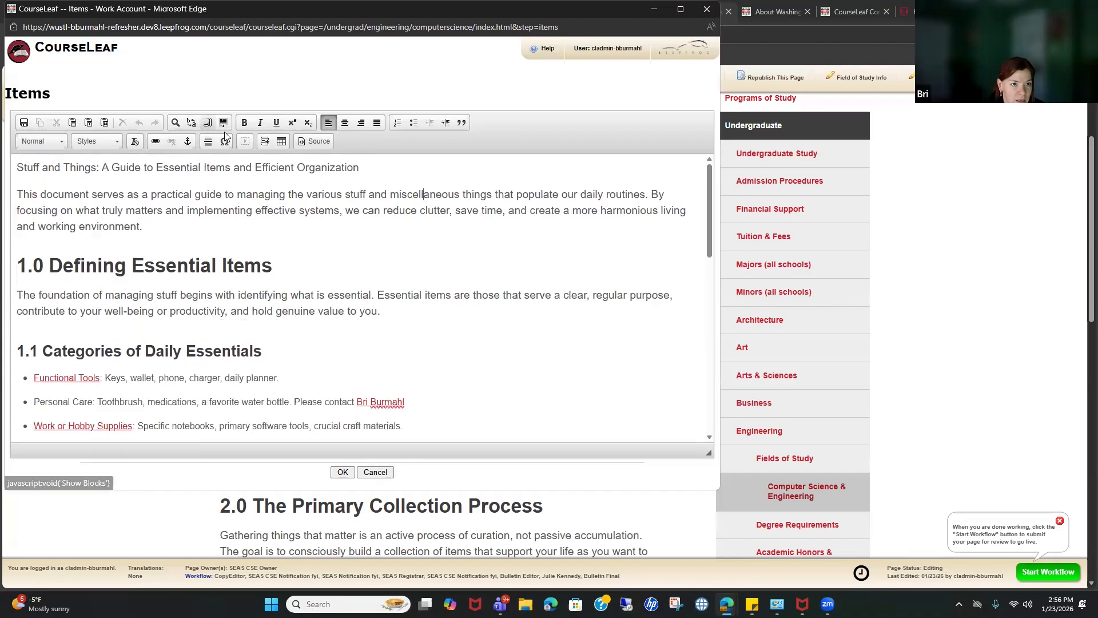
click(207, 124)
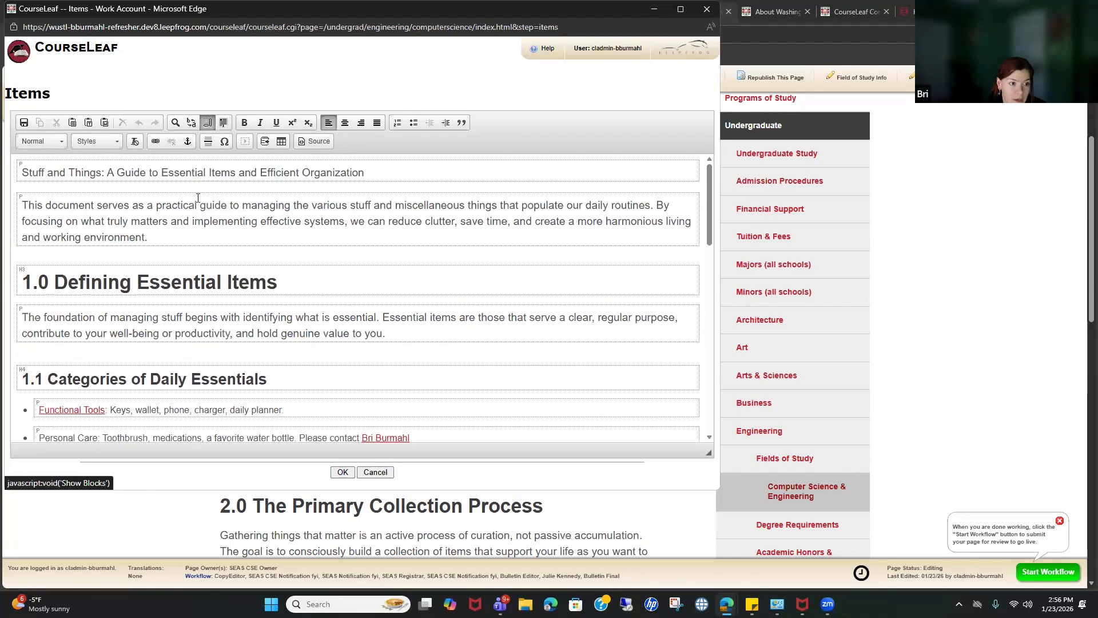
scroll(217, 234, down, 3)
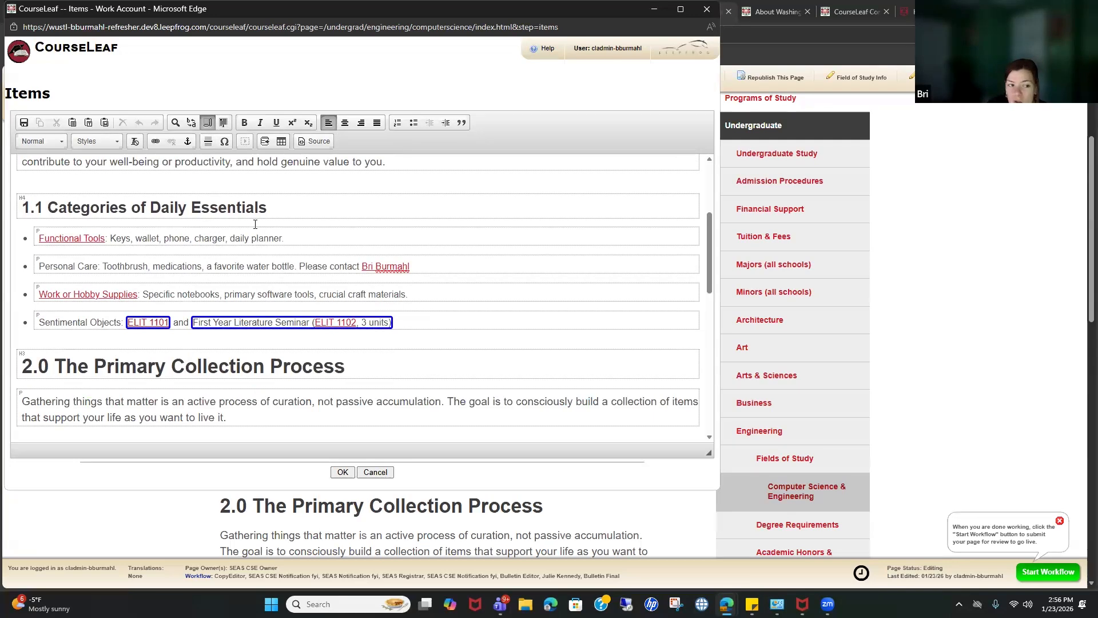
scroll(163, 260, down, 2)
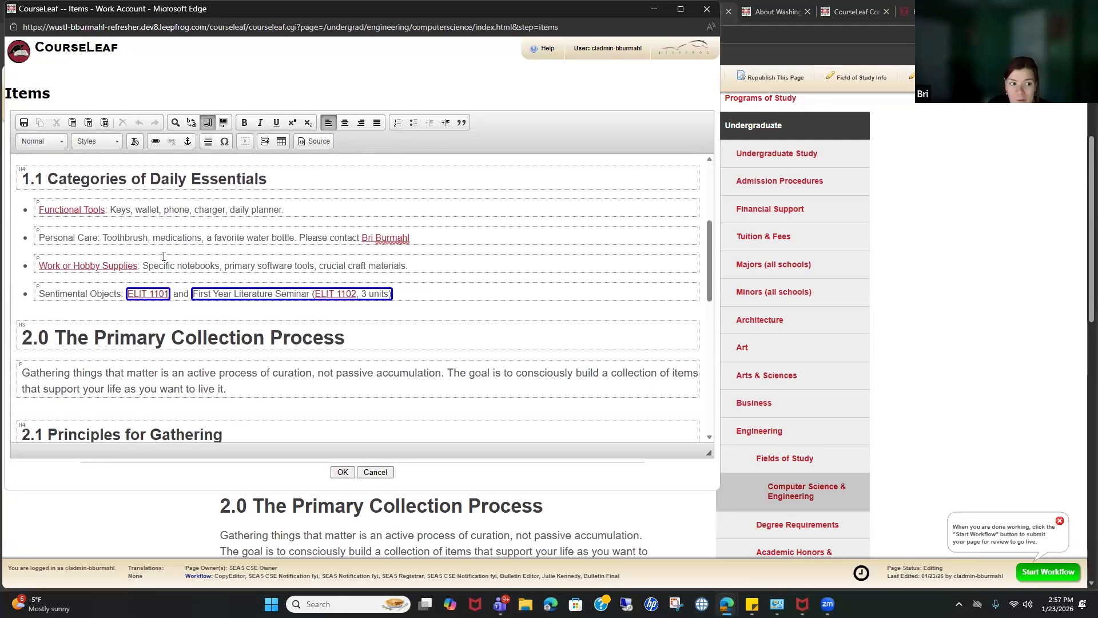
click(209, 124)
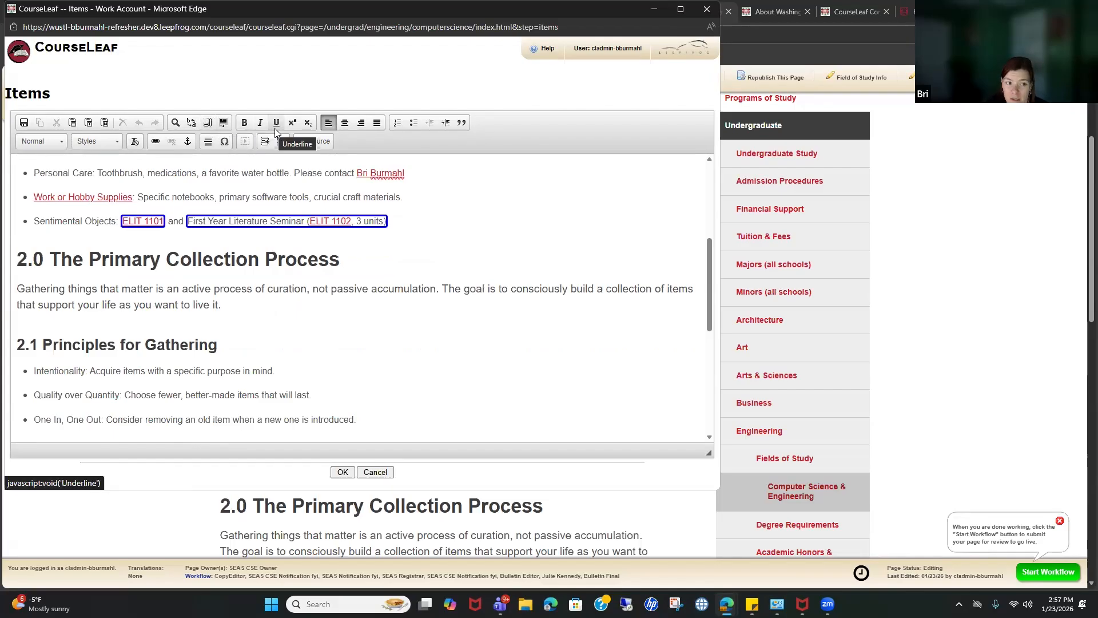
Step: In the 2.0 paragraph, make 'Gathering' bold and 'things' italic
click(89, 262)
triple_click(90, 265)
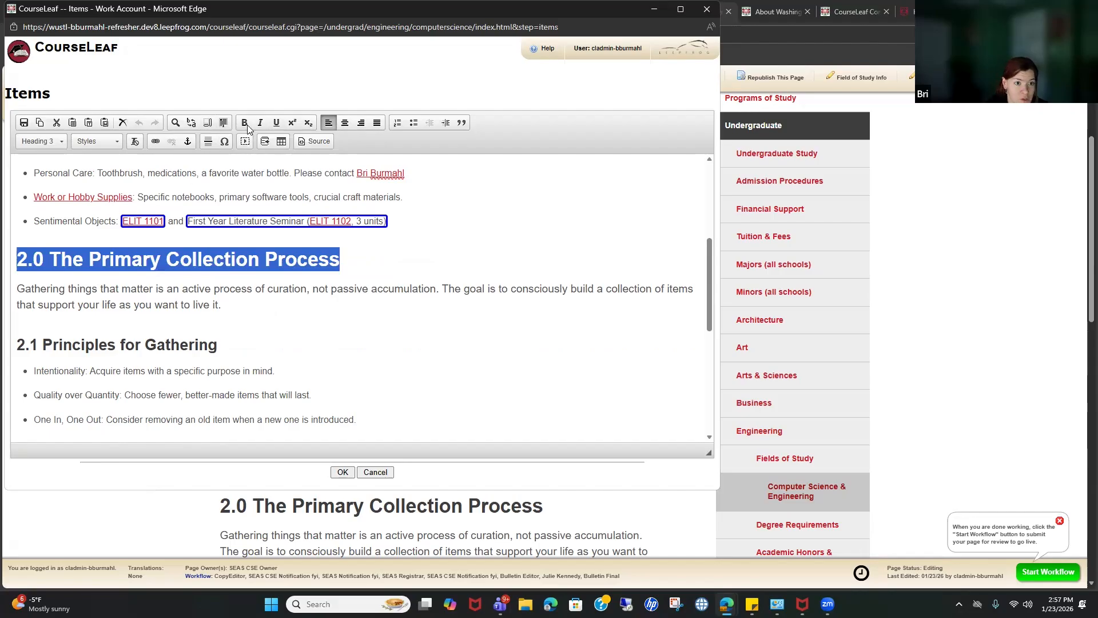
click(46, 289)
double_click(41, 288)
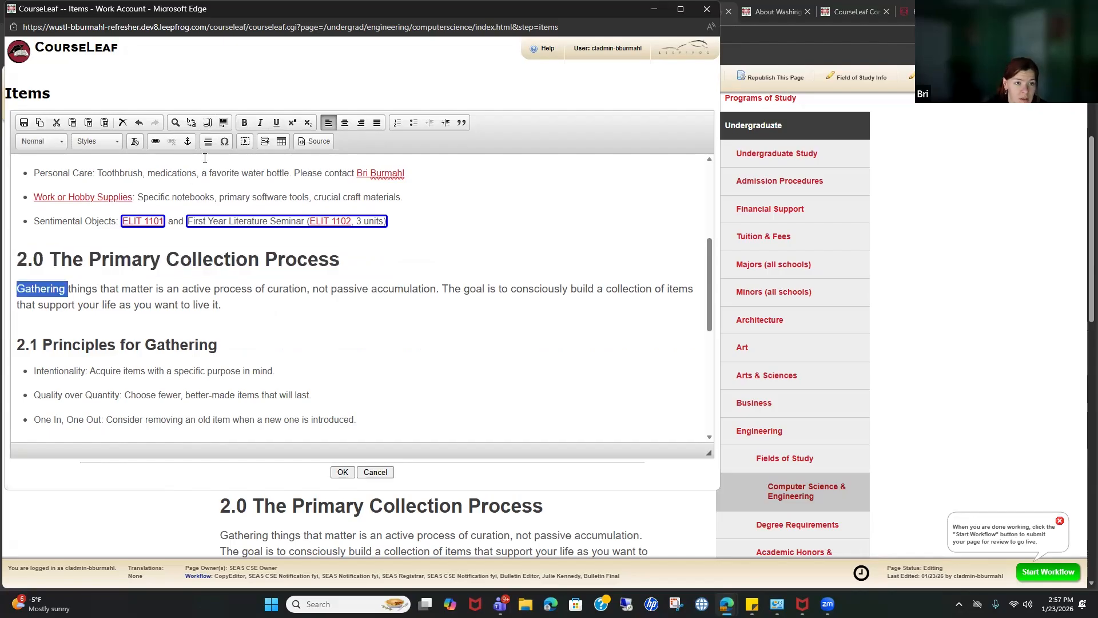
click(244, 122)
double_click(87, 288)
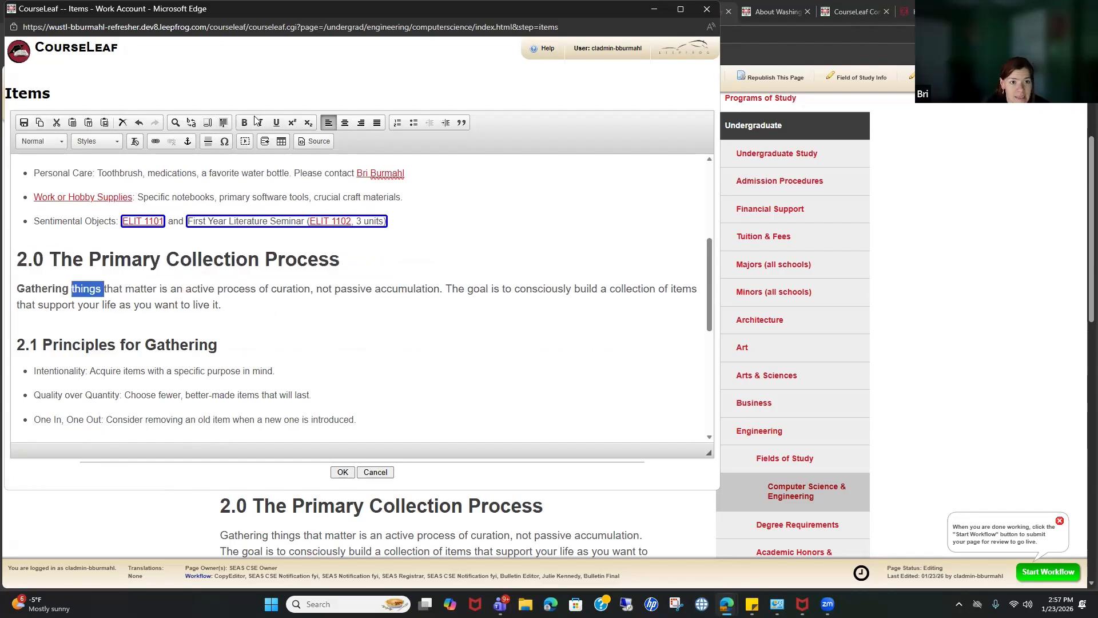
click(261, 122)
Step: Underline 'that' and make 'matter' superscript in the same paragraph
double_click(111, 288)
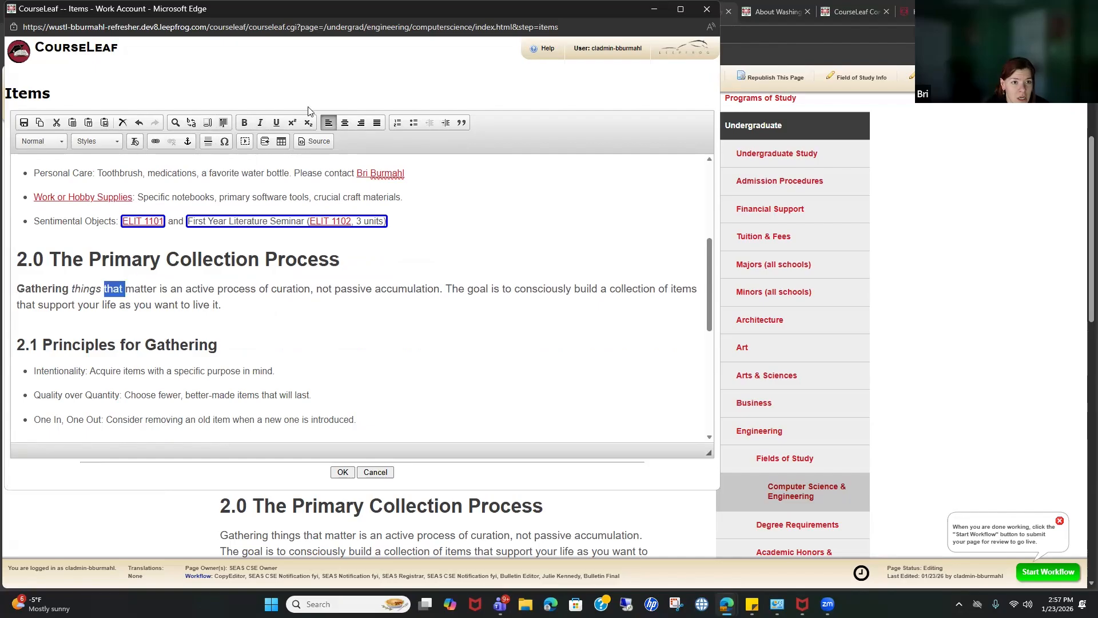
click(277, 123)
click(213, 313)
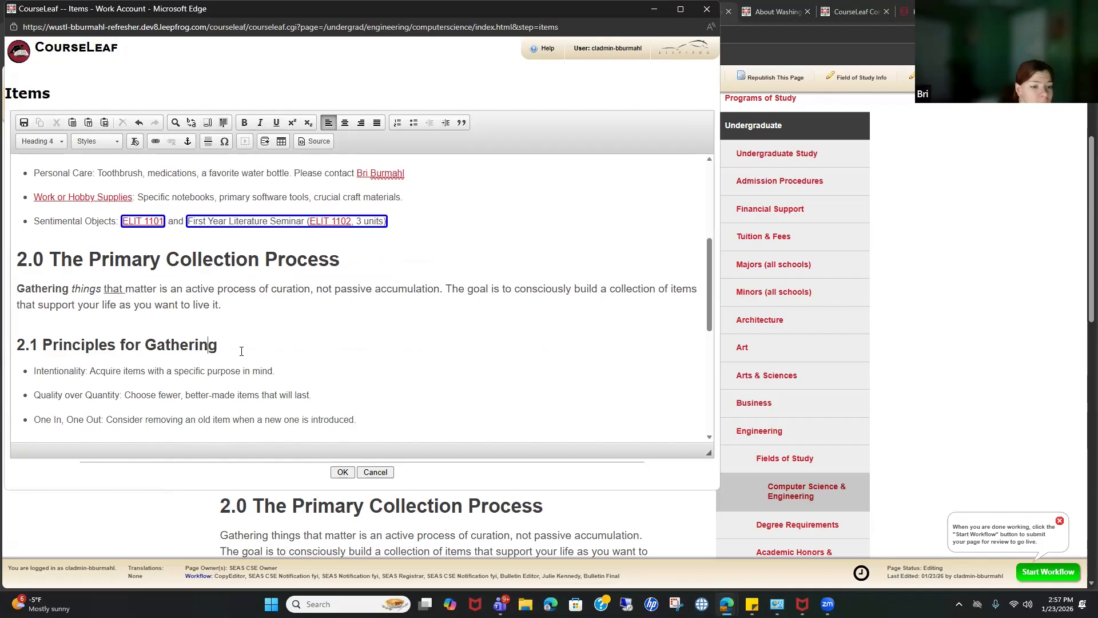
double_click(148, 290)
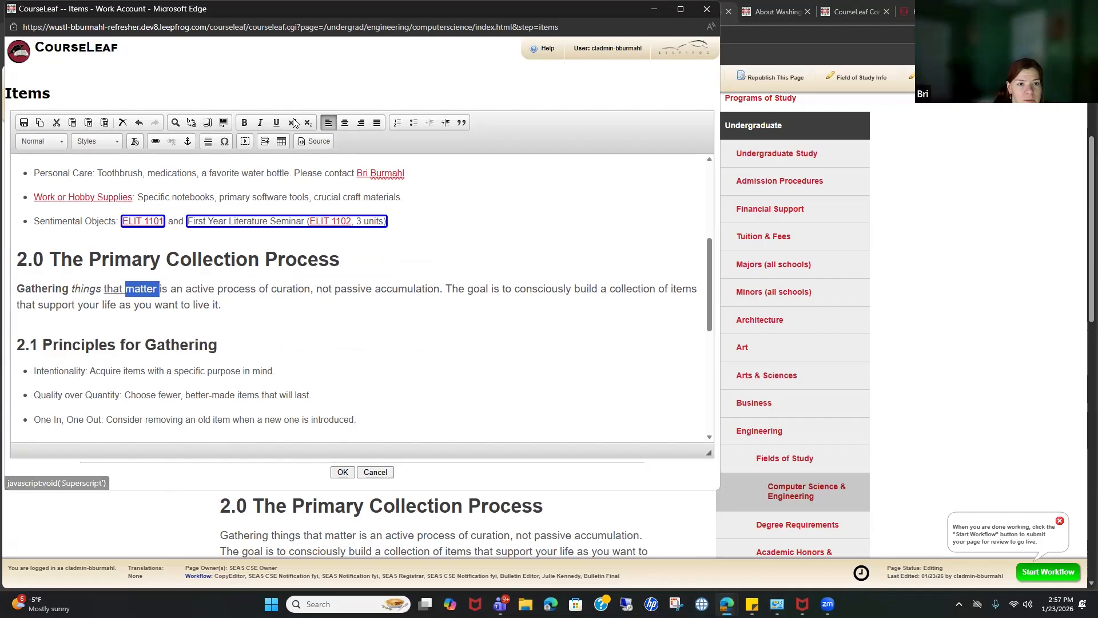
click(293, 122)
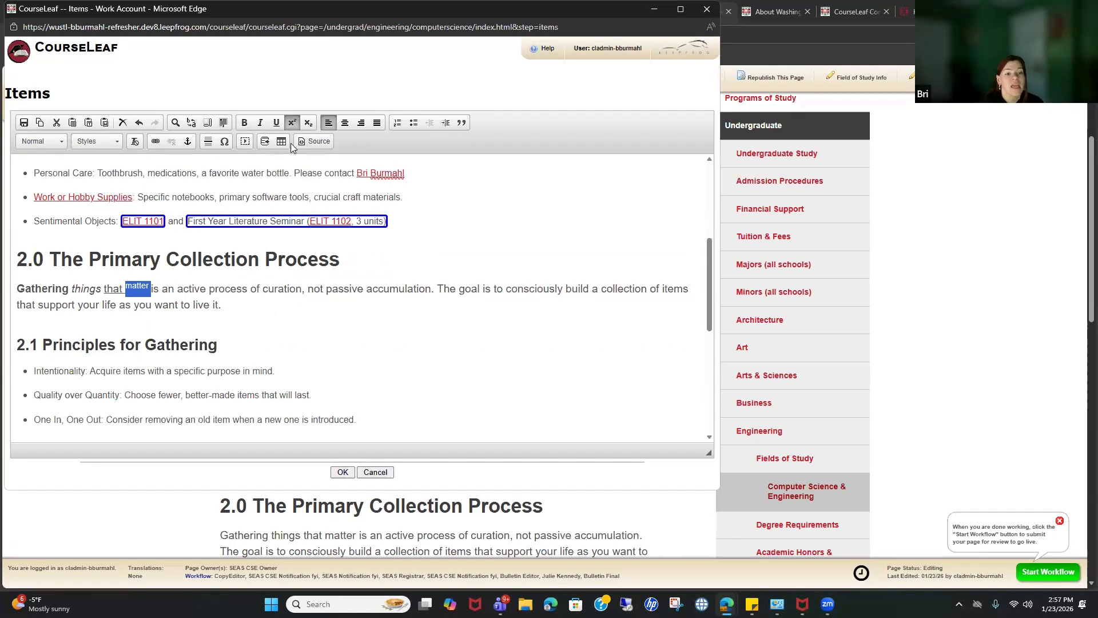
Step: Start inserting a formatted table, cancel it, and close the Items editor
click(302, 288)
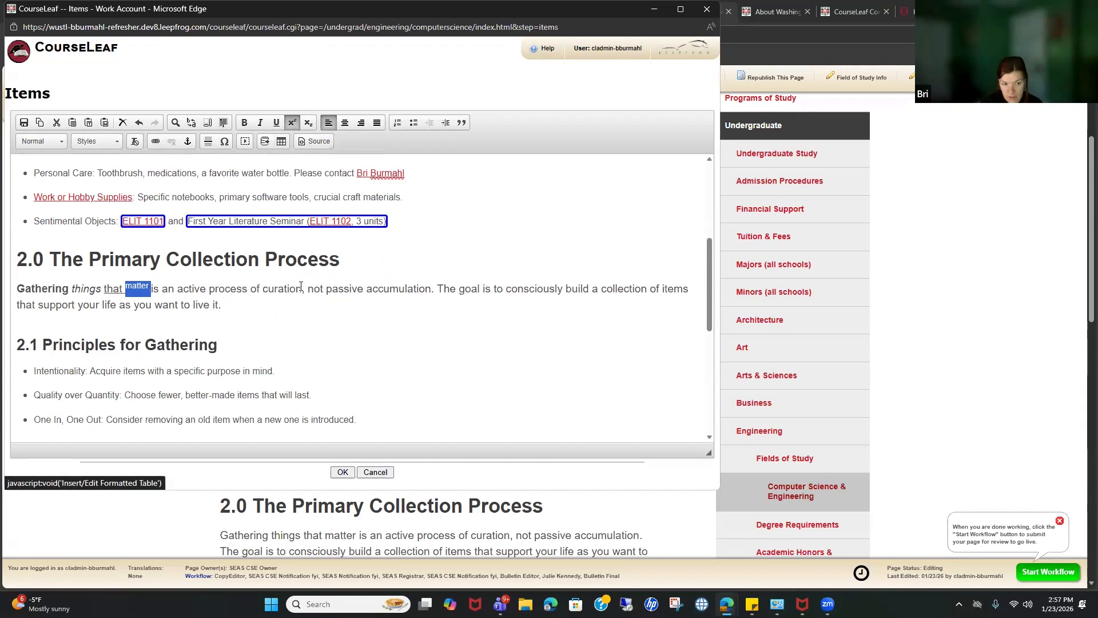
click(156, 330)
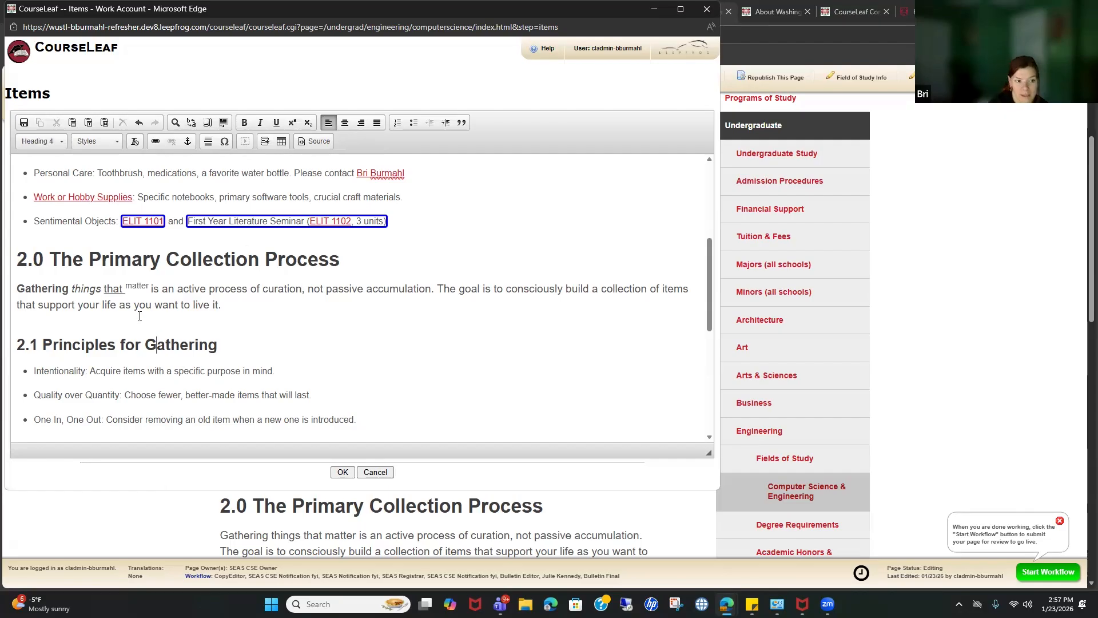
click(282, 141)
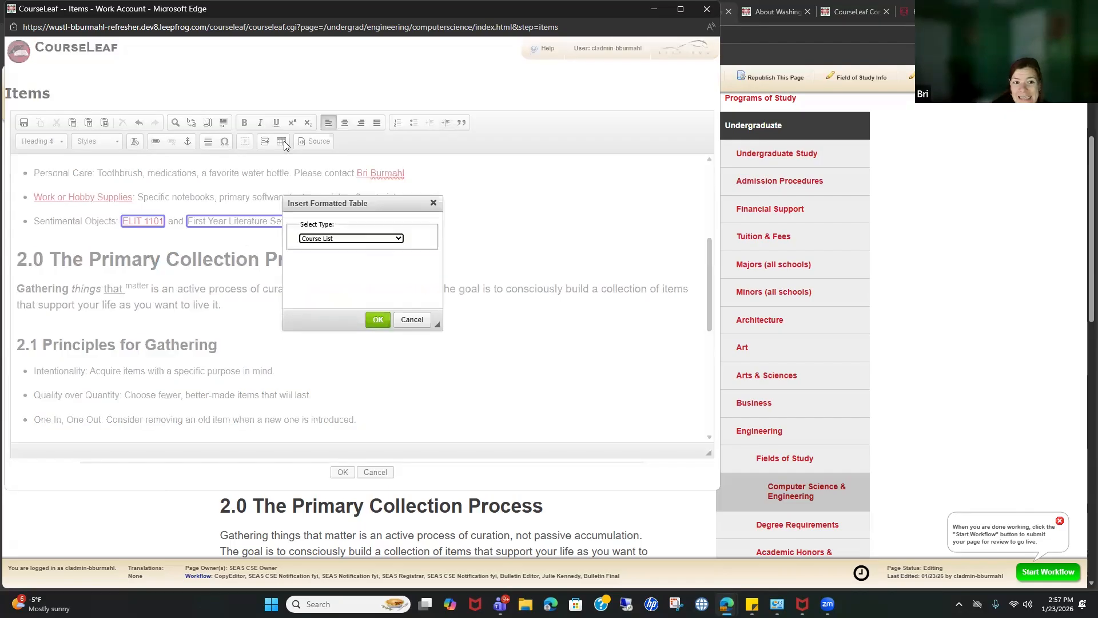
click(351, 239)
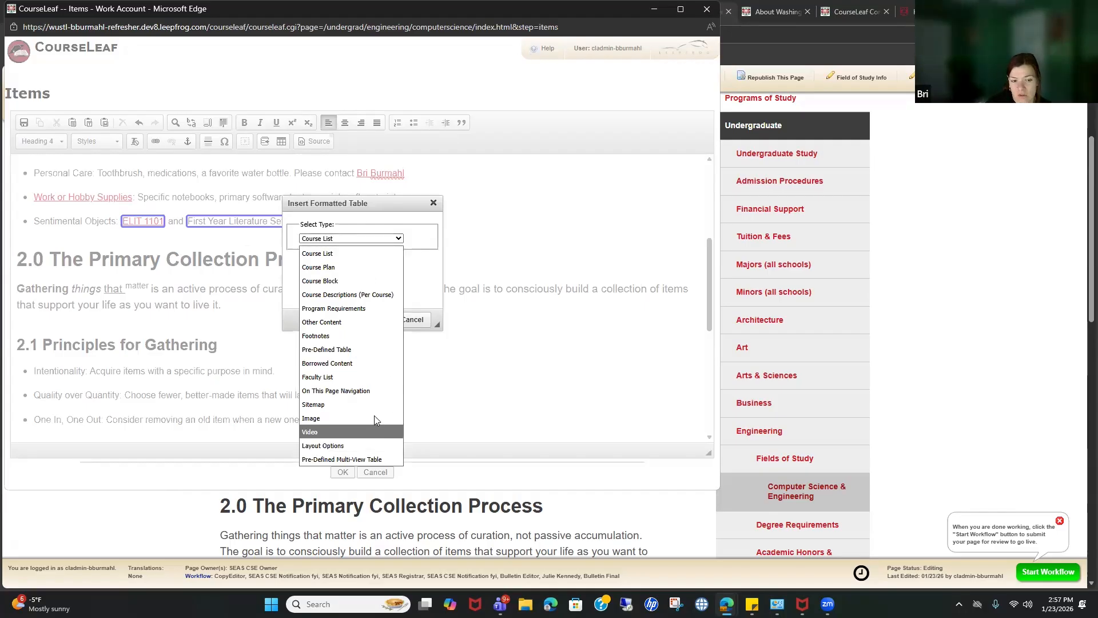
click(163, 324)
click(411, 320)
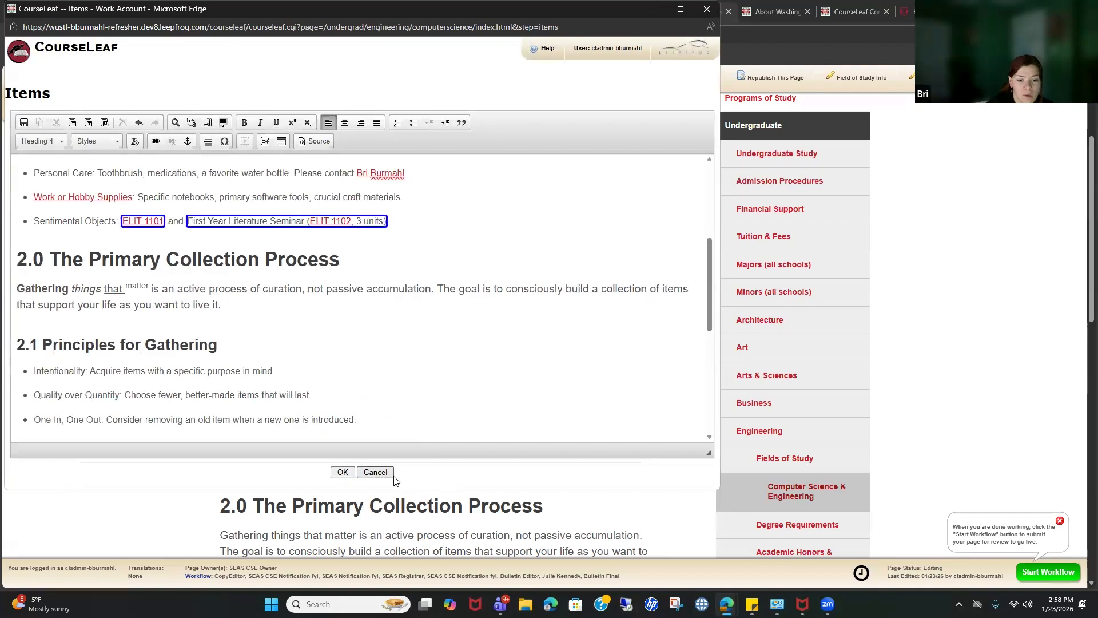
click(373, 472)
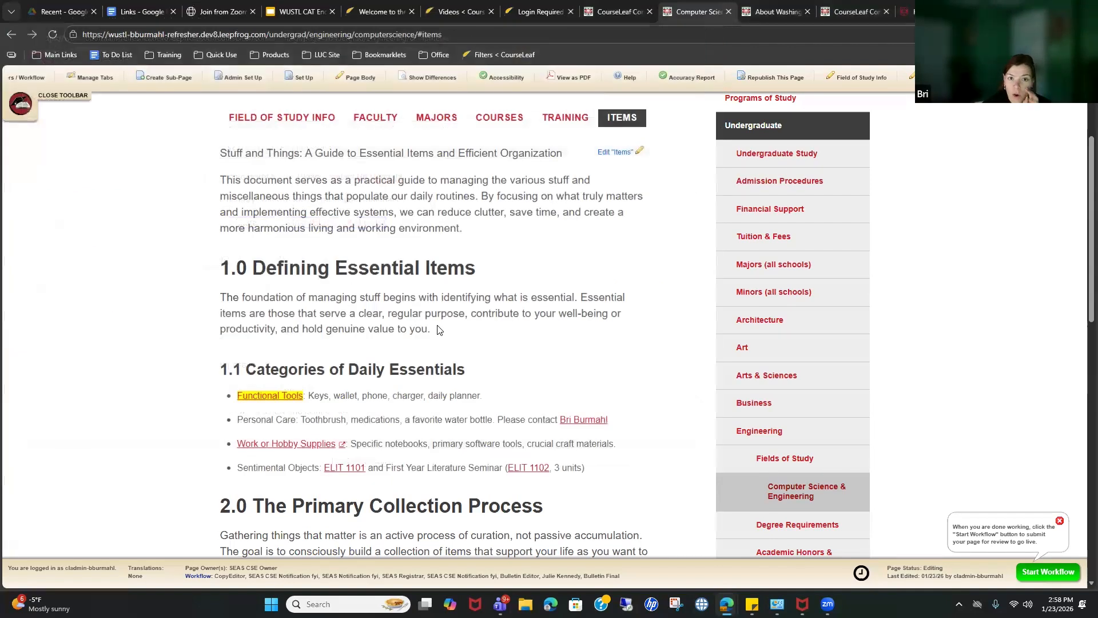
Step: Open the Courses content for editing and check the existing Computer Science & Engineering course block
click(502, 120)
click(621, 152)
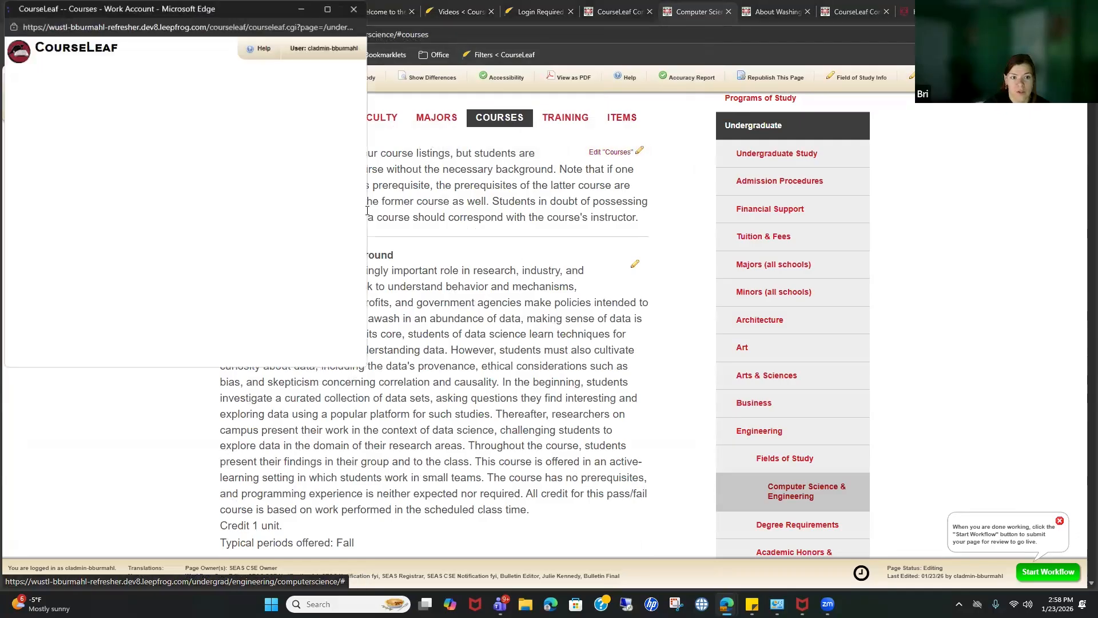
double_click(292, 276)
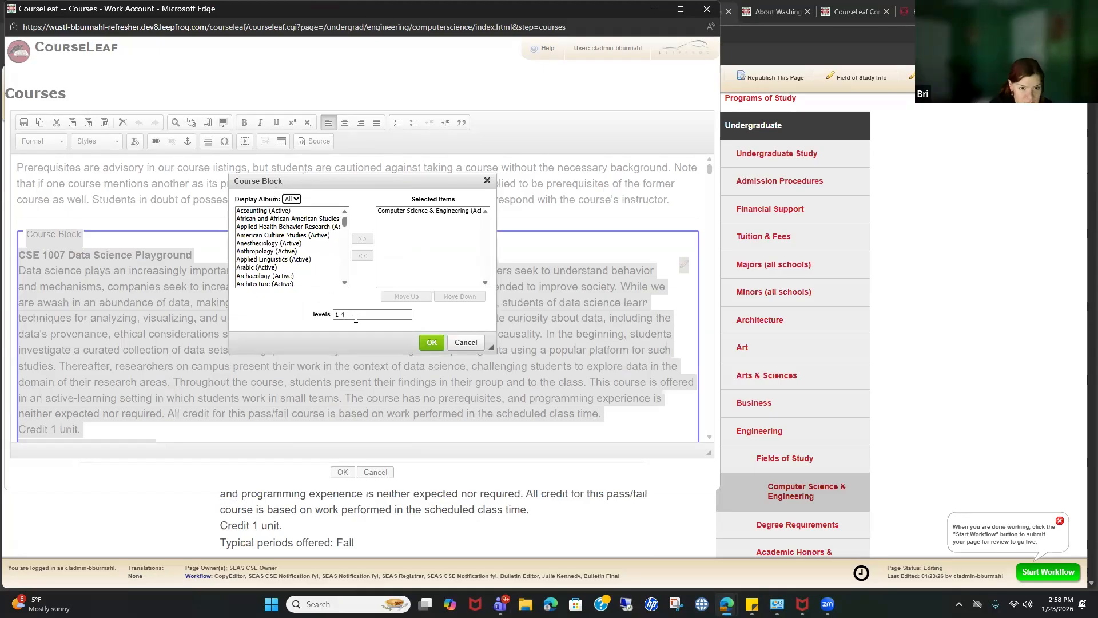
click(442, 211)
click(487, 181)
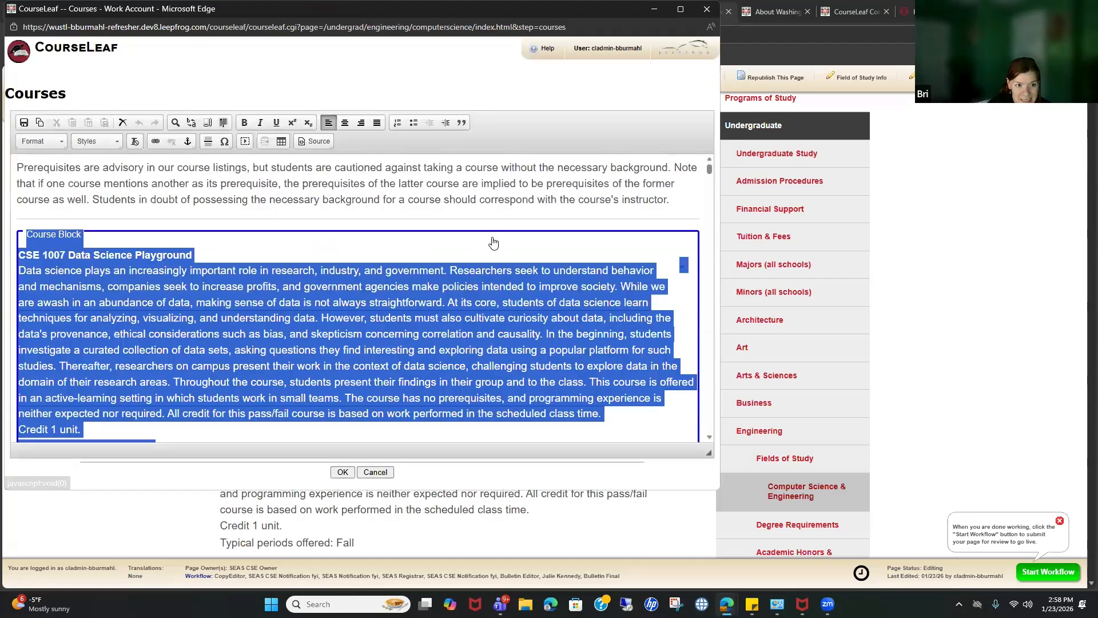
Step: Add a paragraph after the course block and insert a Course List formatted table there
scroll(490, 278, down, 5)
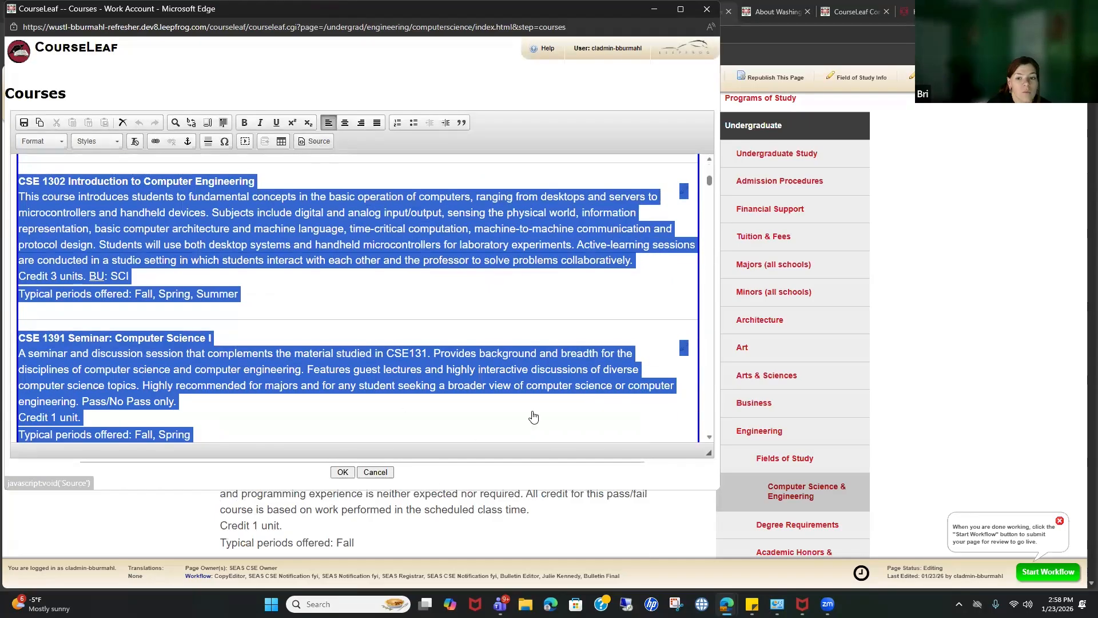
scroll(509, 425, down, 5)
scroll(709, 235, down, 10)
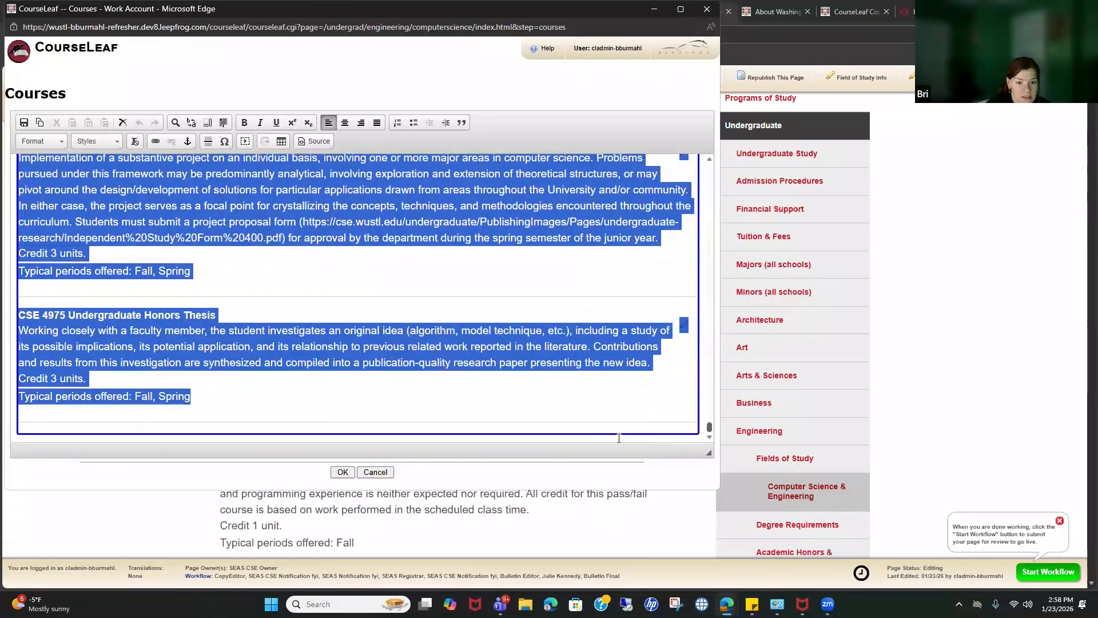
click(690, 438)
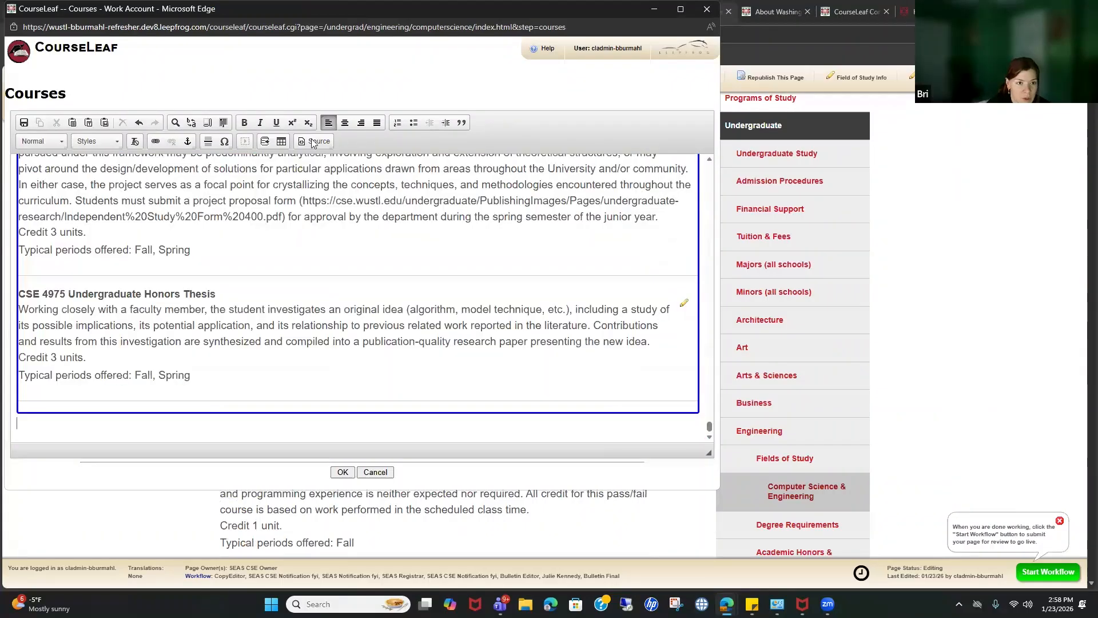
click(280, 141)
click(339, 239)
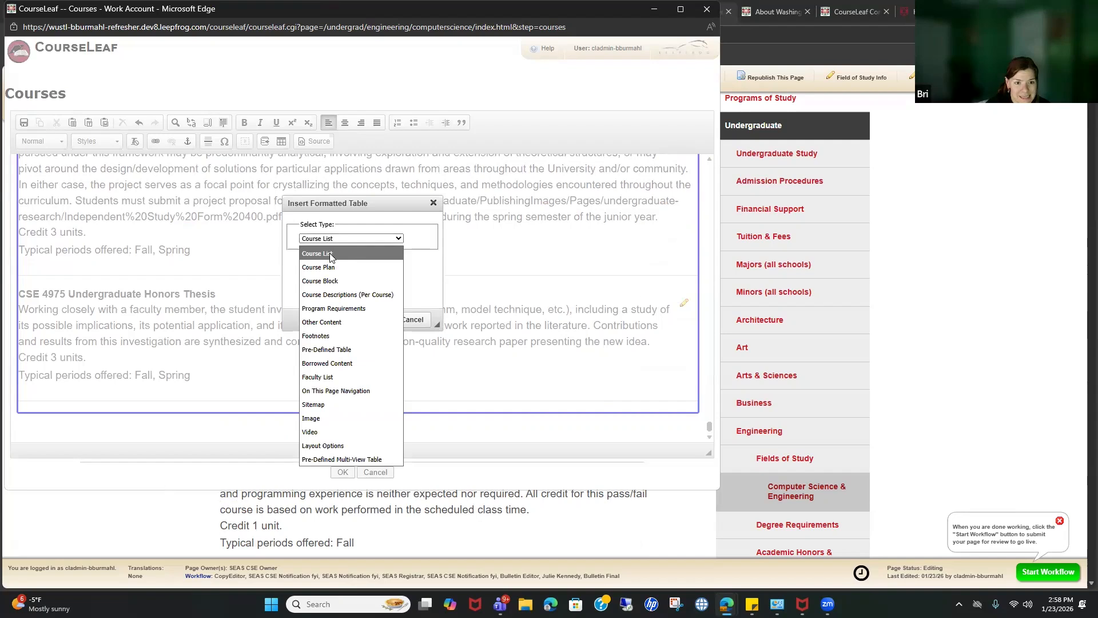
click(330, 253)
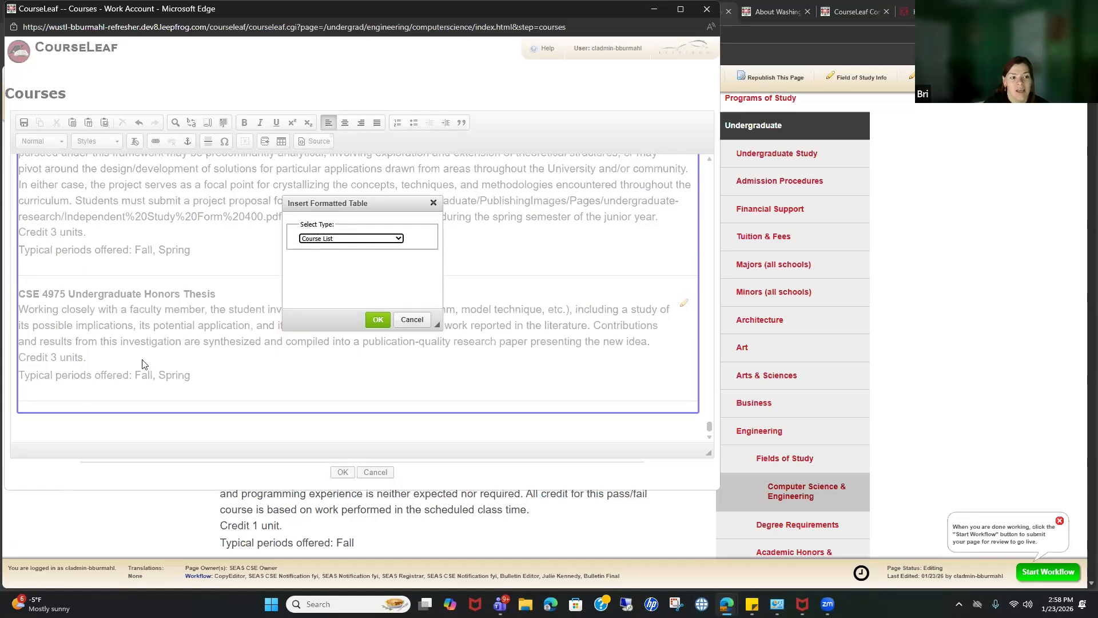
click(345, 243)
click(426, 279)
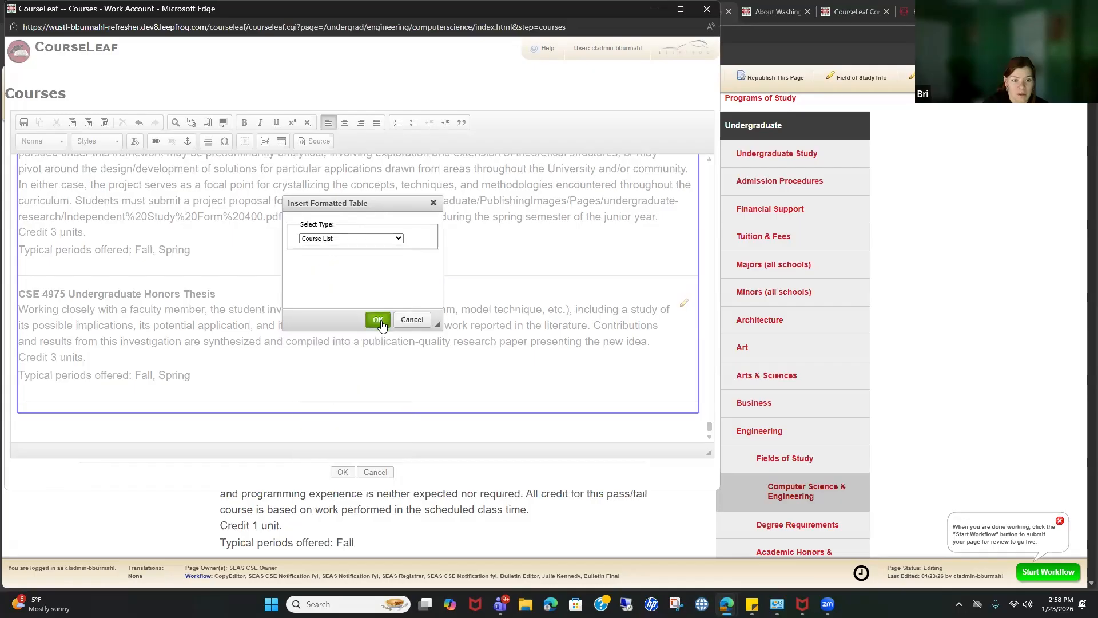
click(373, 319)
Step: Fill the Course List with ACCT 2610 through 3650 plus ANTHRO 1010 and 1020
click(237, 154)
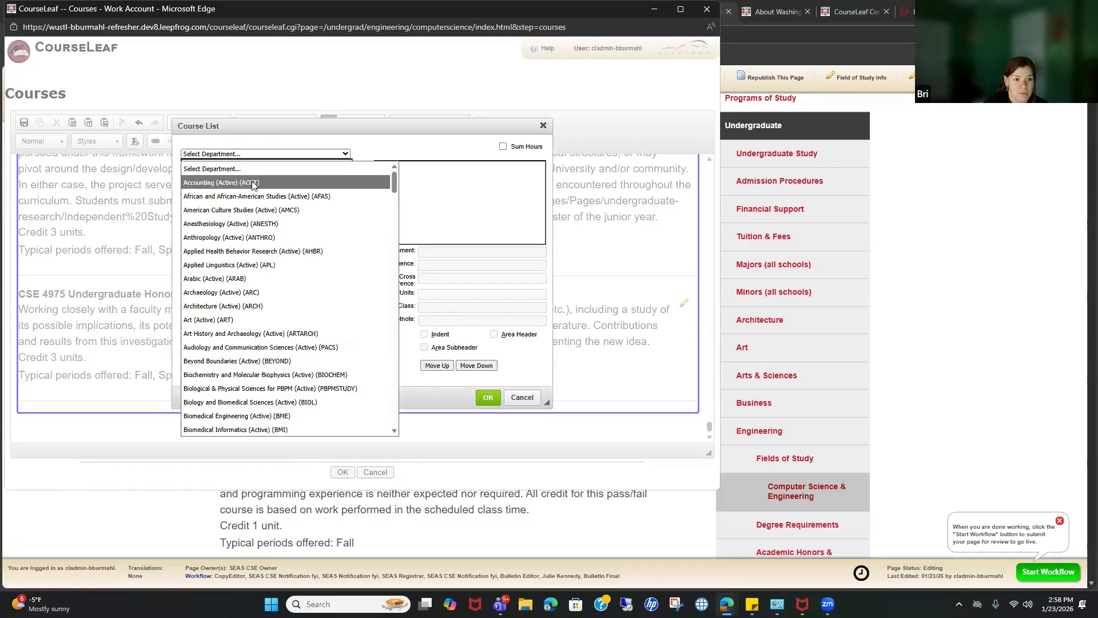
click(255, 182)
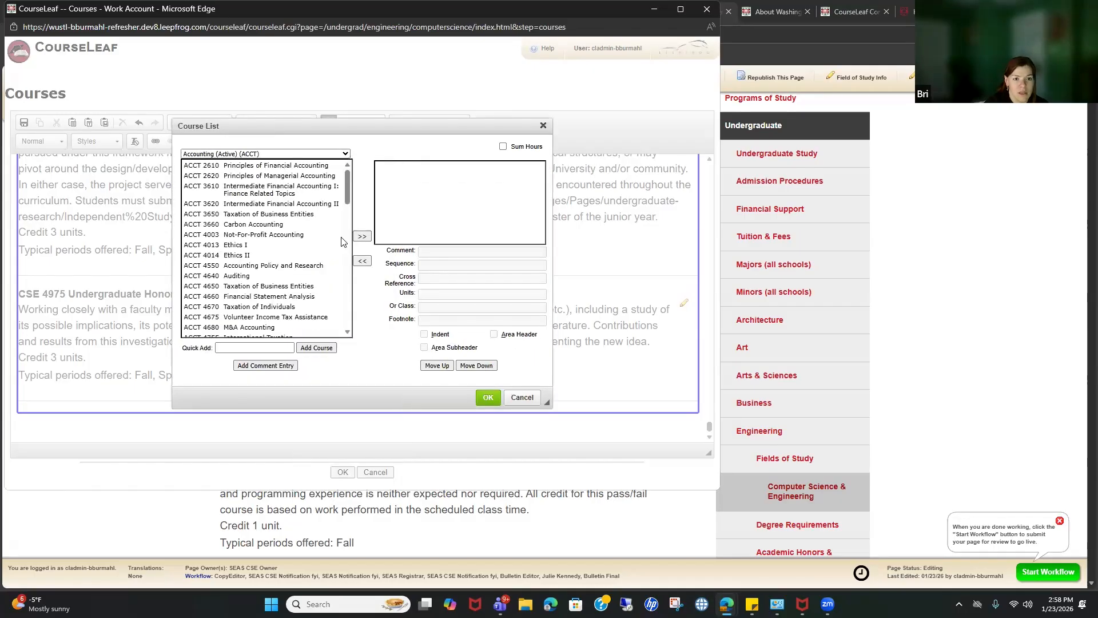
click(363, 238)
click(365, 236)
click(365, 237)
click(365, 237)
click(364, 237)
click(365, 237)
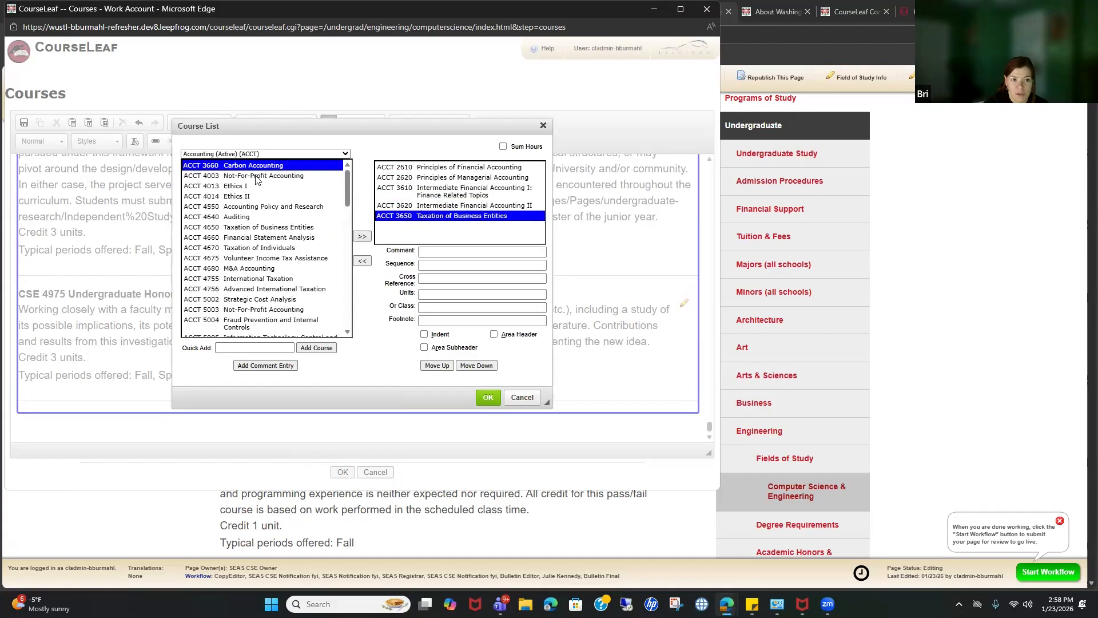
click(264, 155)
click(254, 237)
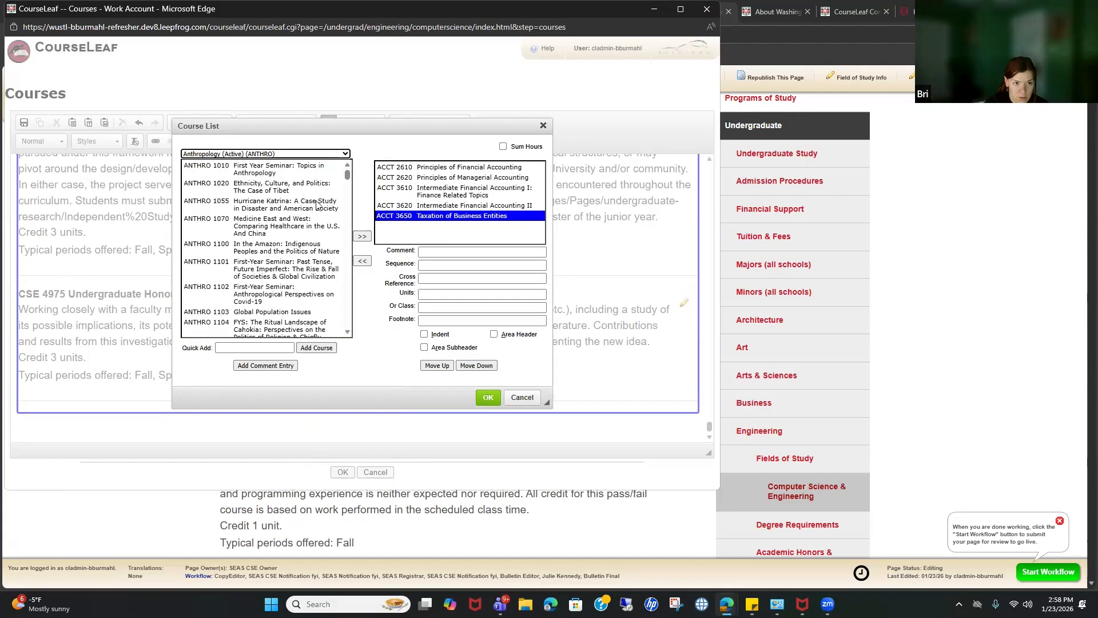
click(365, 236)
click(365, 237)
click(365, 237)
click(493, 400)
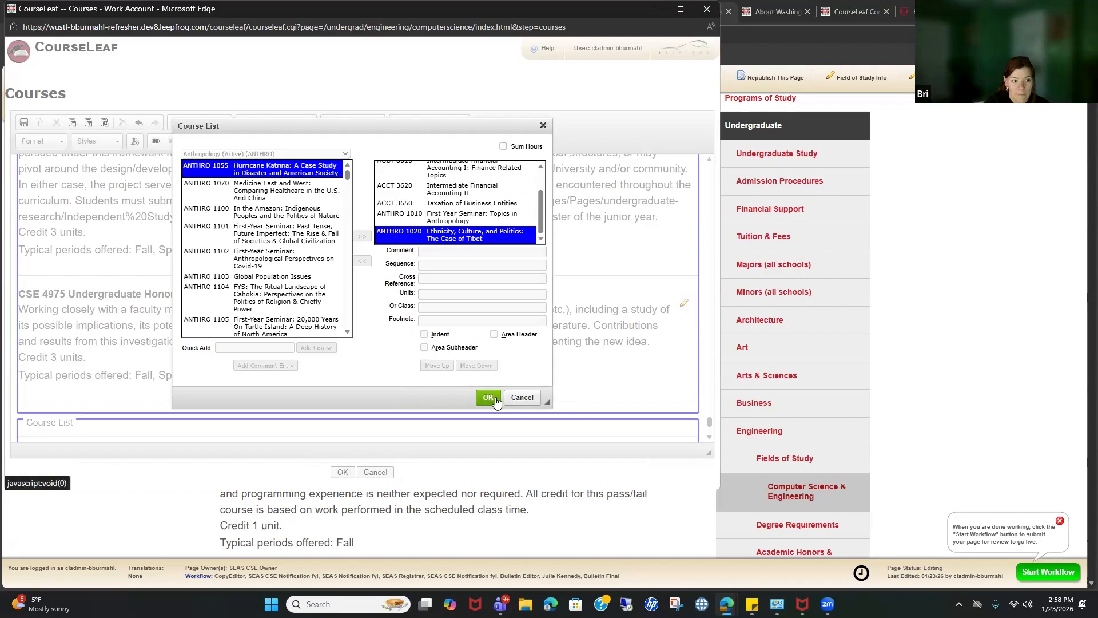
click(371, 423)
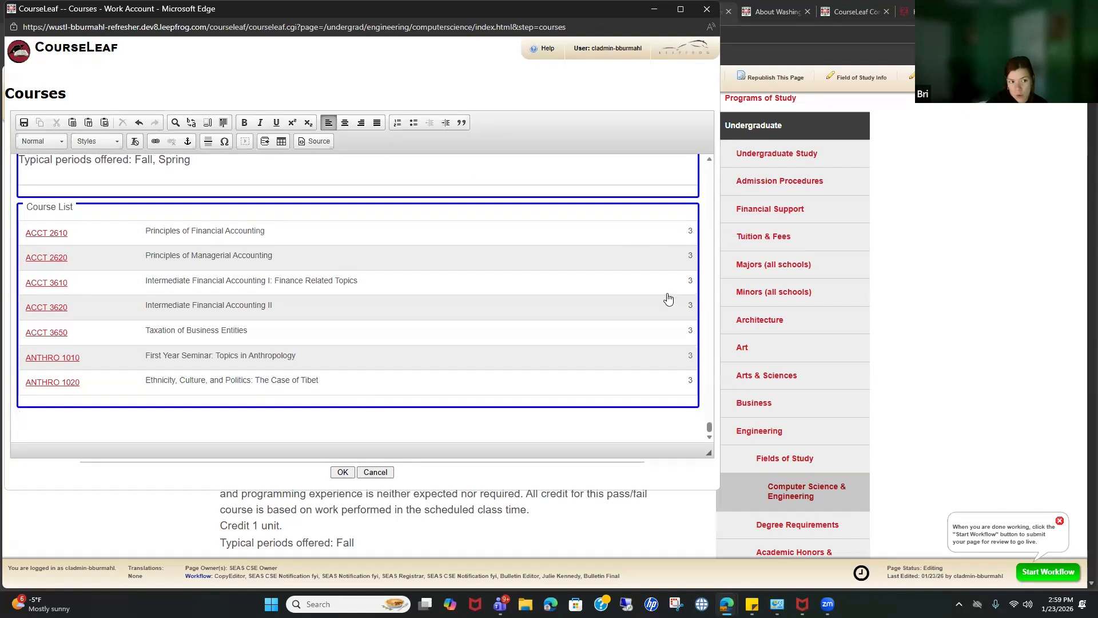
click(44, 235)
Step: Save the course list and preview the ACCT 2610 description on the Courses tab
click(342, 472)
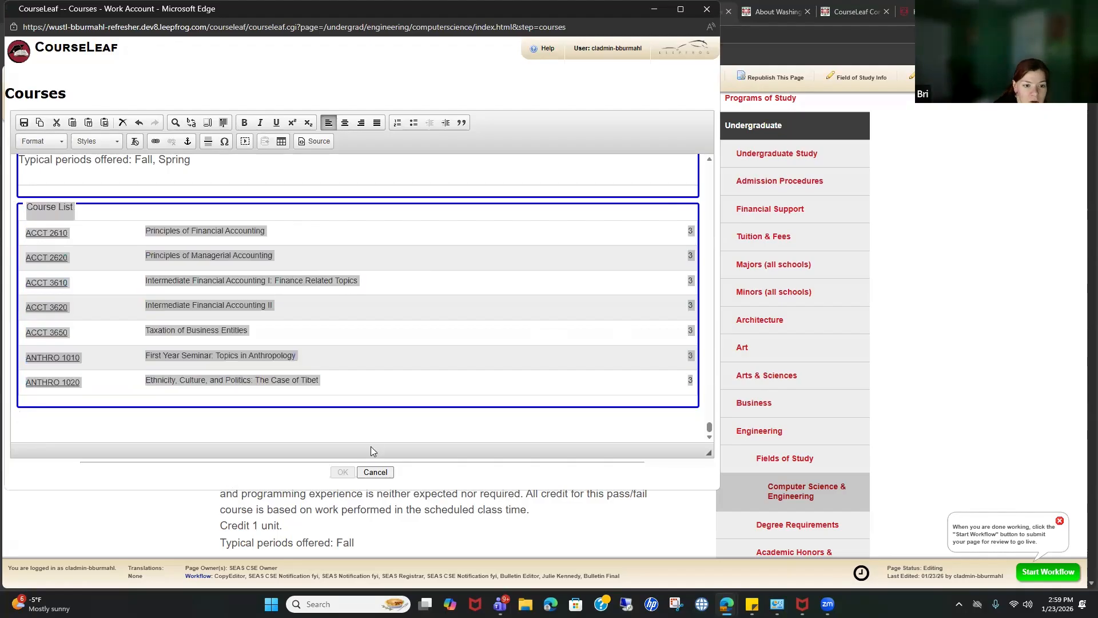
scroll(404, 438, down, 20)
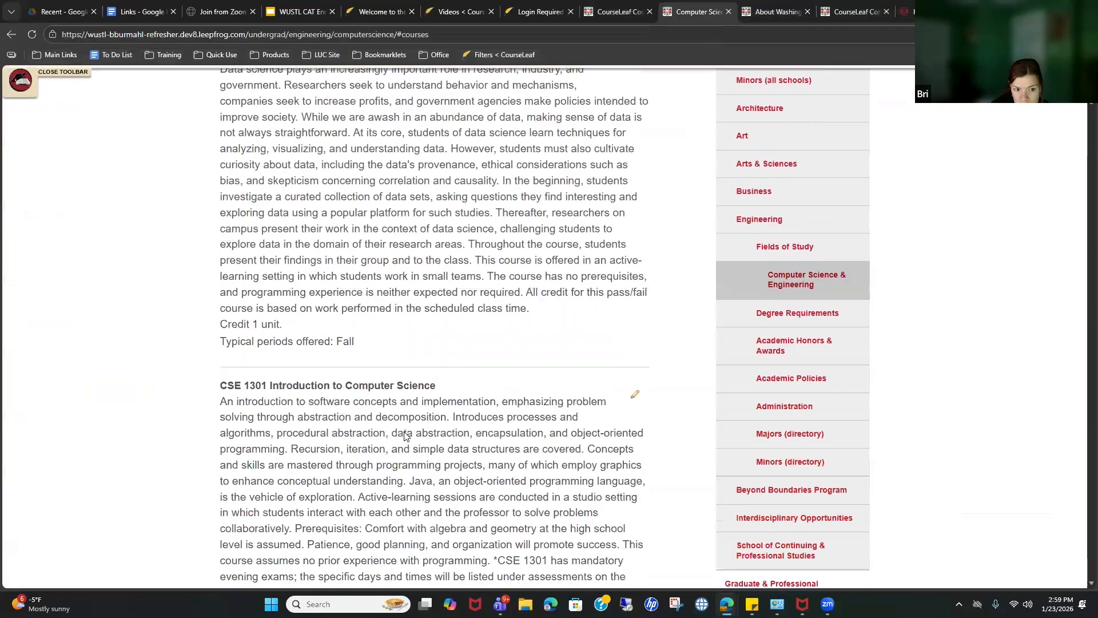
scroll(407, 444, down, 20)
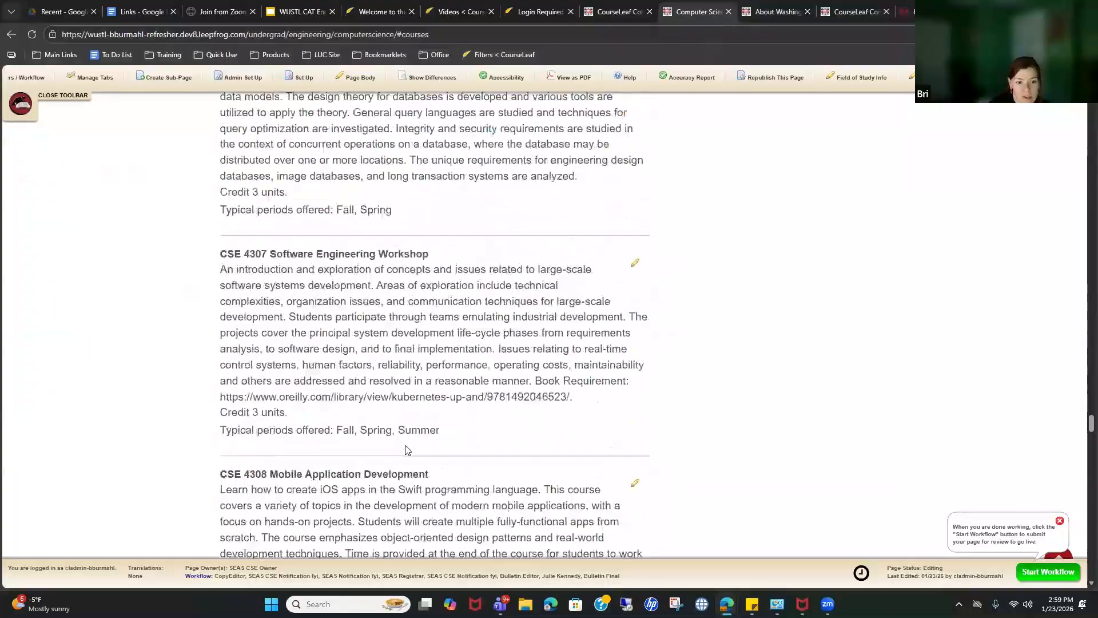
click(247, 289)
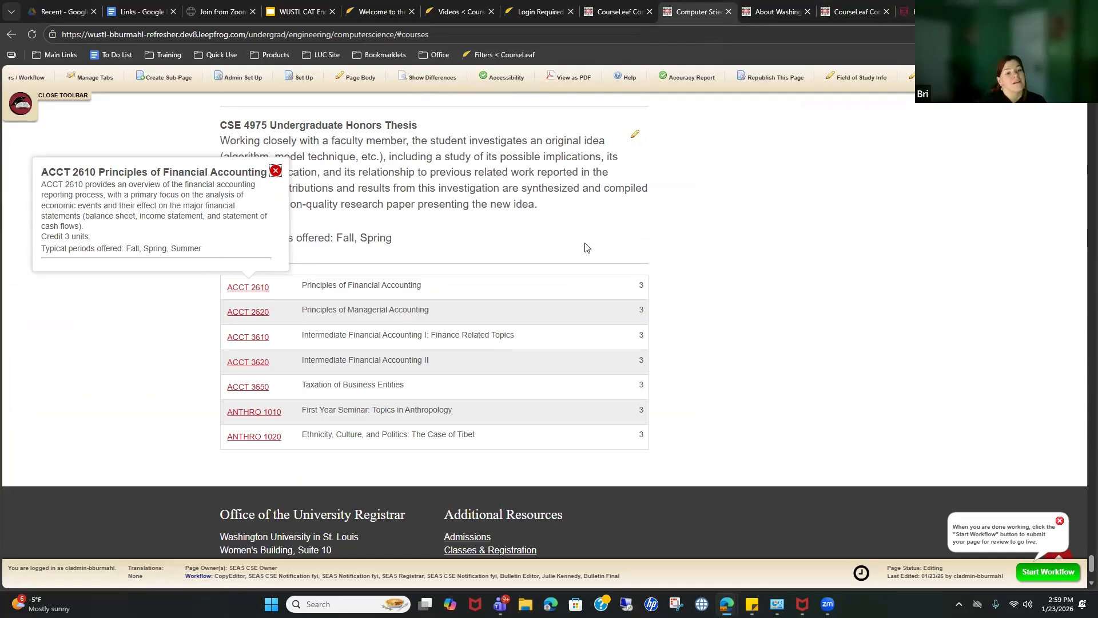
key(Escape)
Step: Browse the Bachelor of Science in Computer Engineering page from Majors, then go back
middle_click(743, 445)
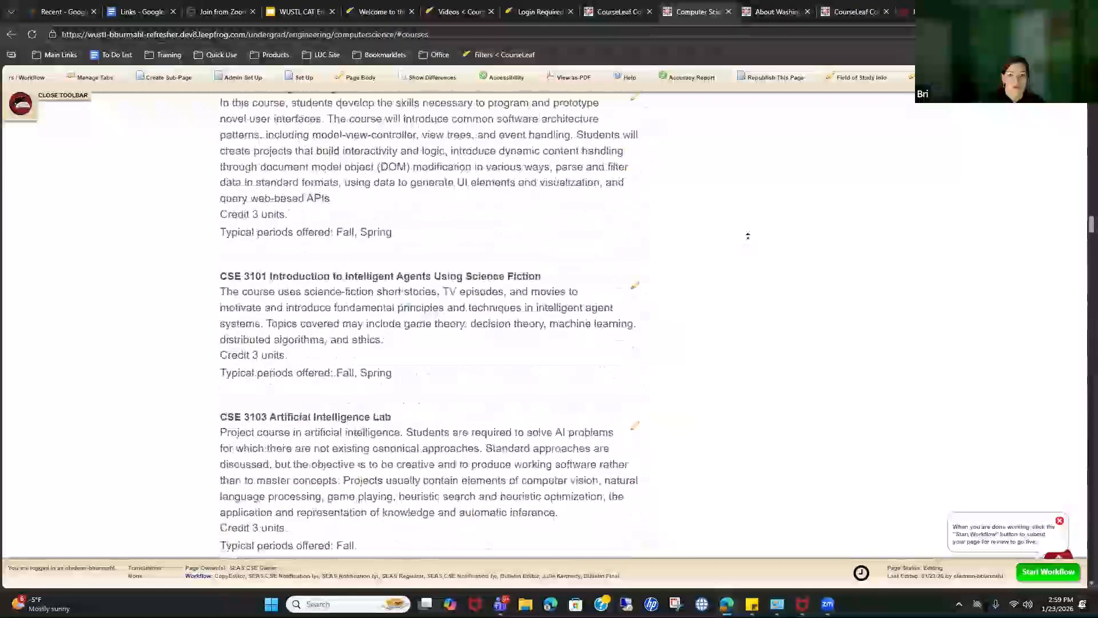
middle_click(639, 236)
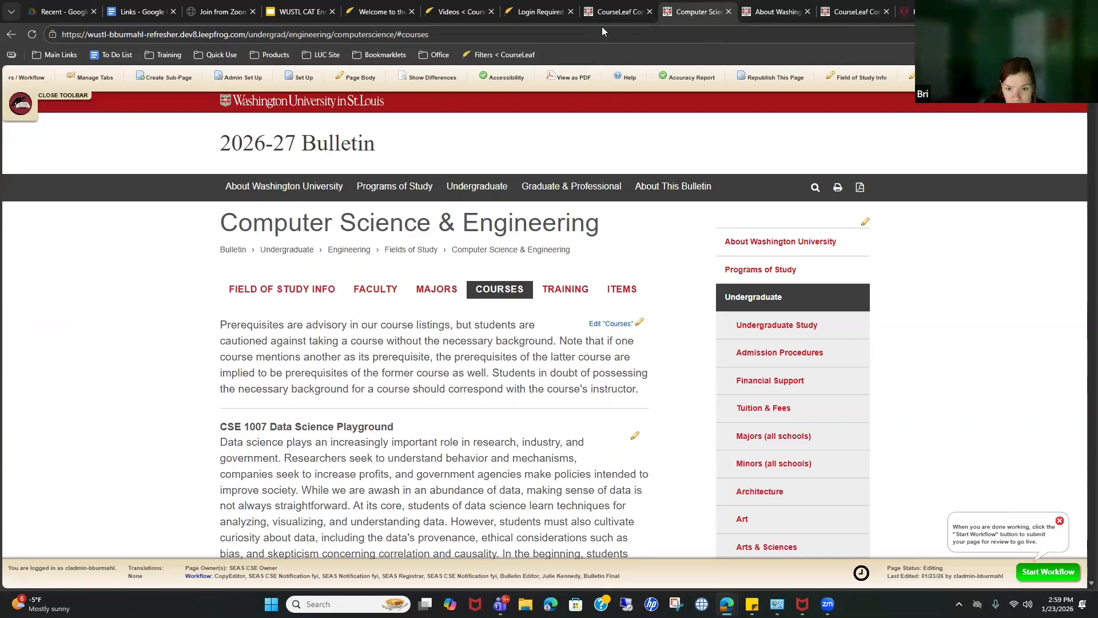
click(458, 291)
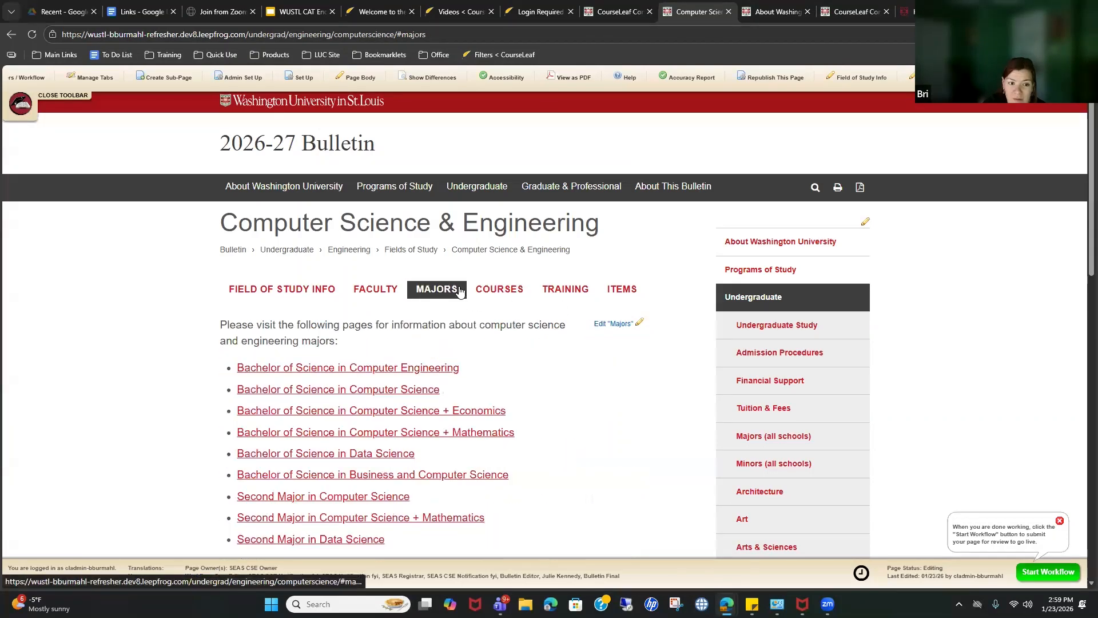
click(388, 373)
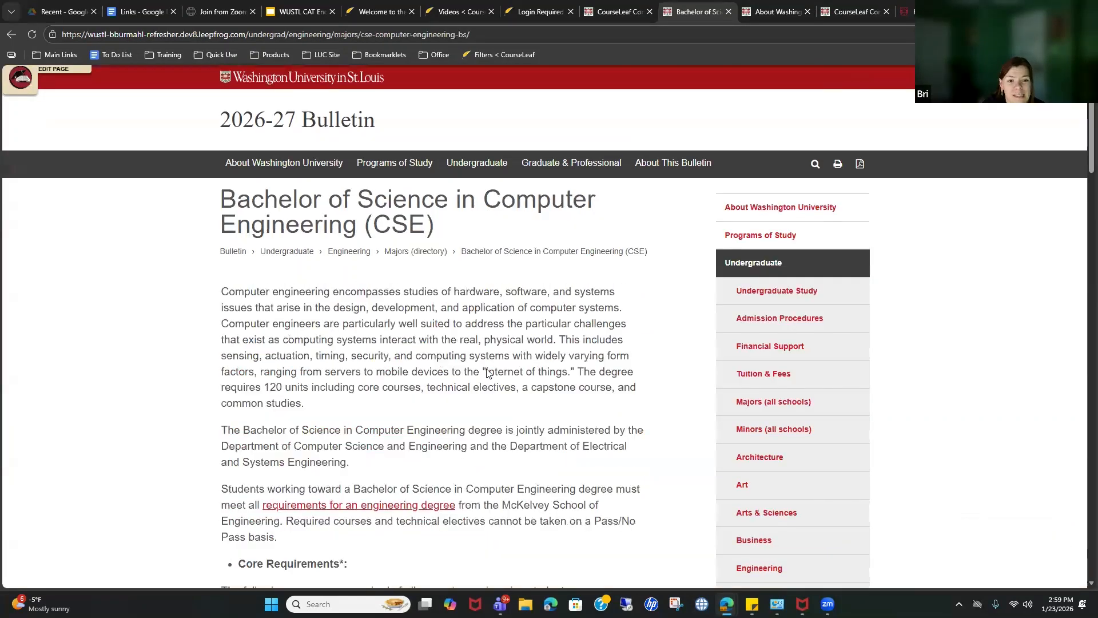
scroll(487, 374, down, 3)
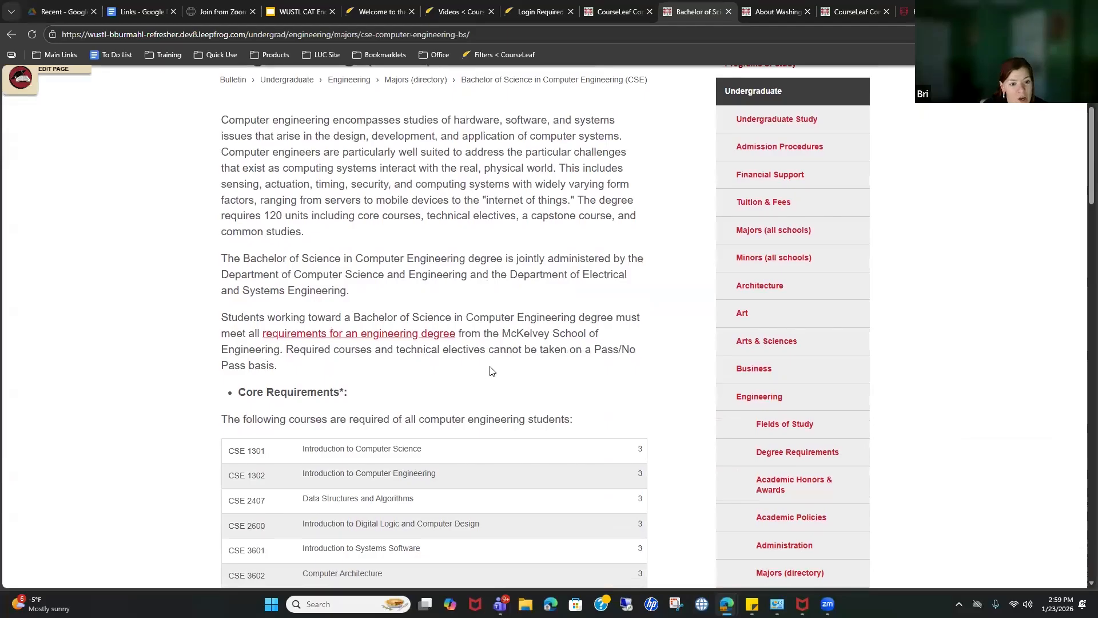
scroll(399, 372, down, 5)
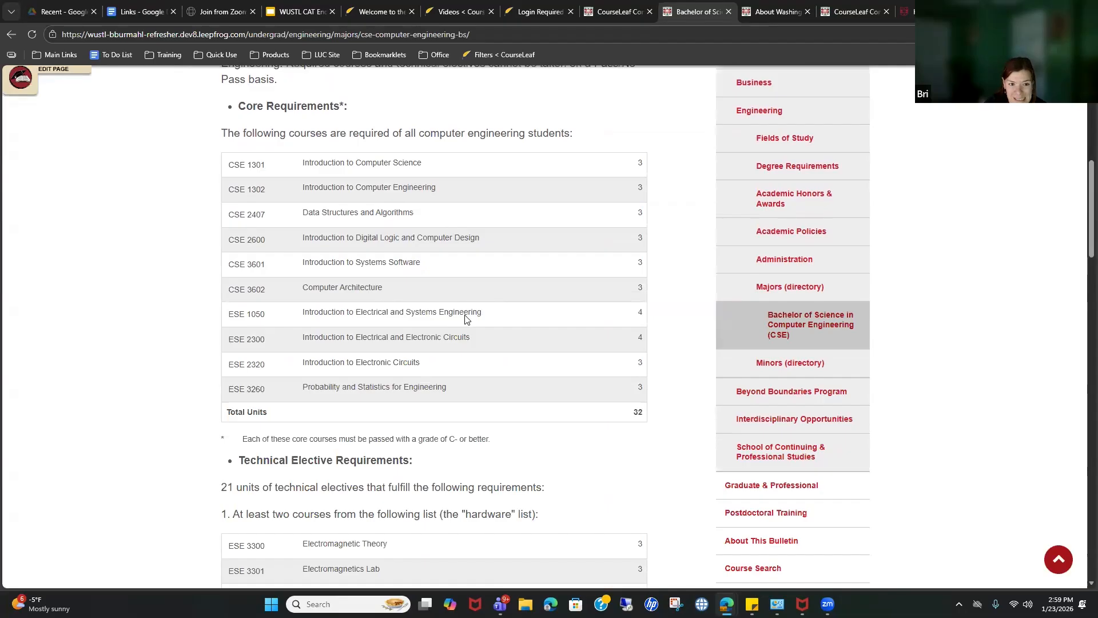
scroll(487, 326, down, 7)
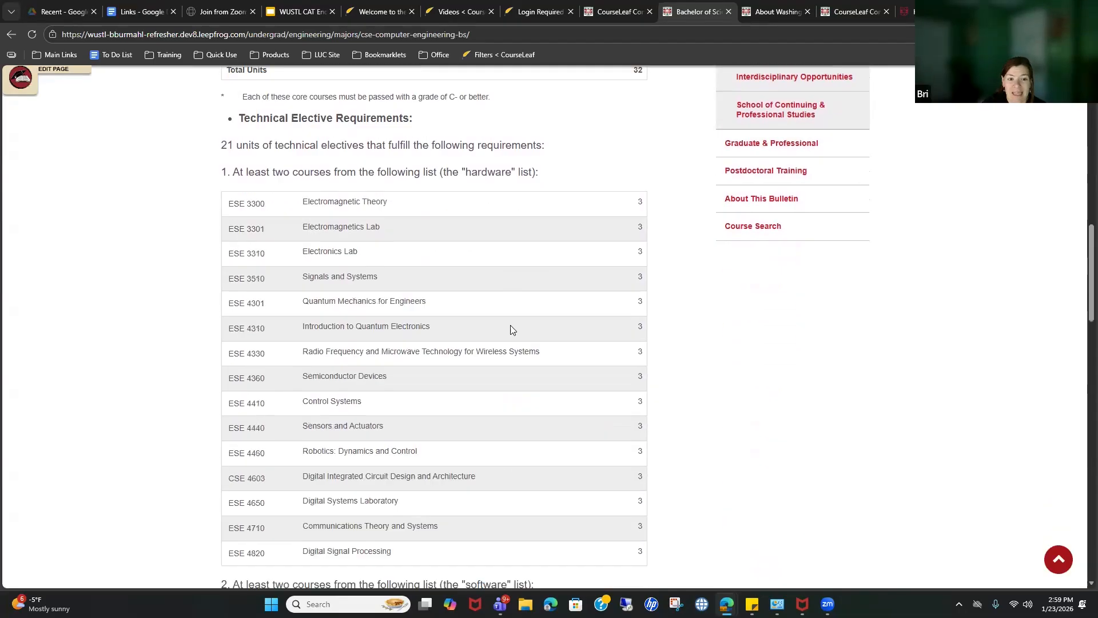
scroll(553, 326, up, 7)
scroll(559, 328, up, 8)
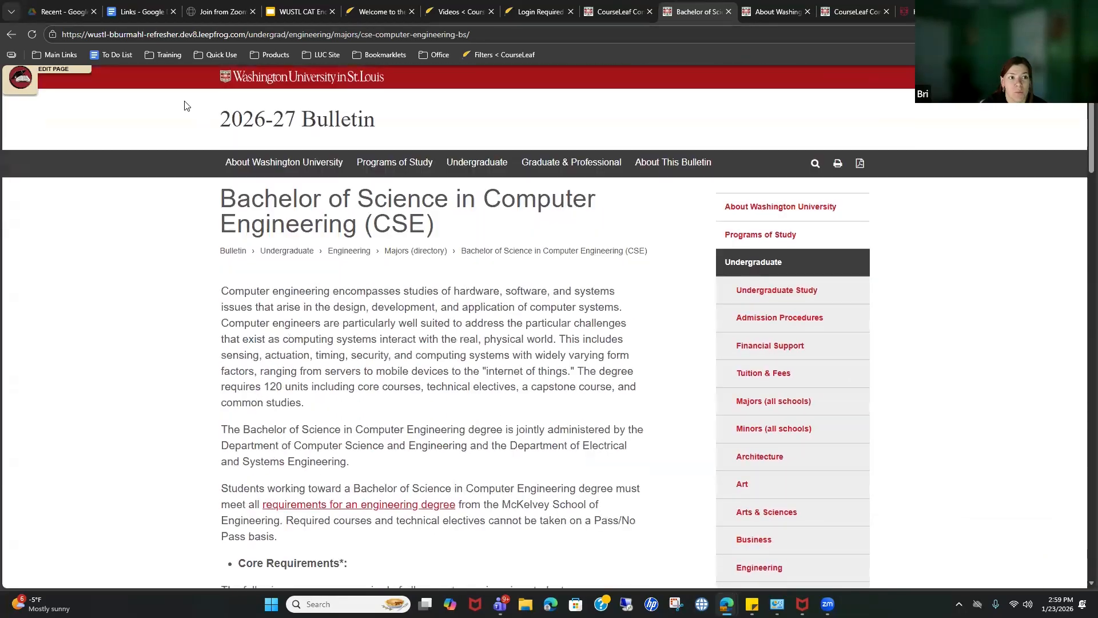
click(12, 36)
click(621, 285)
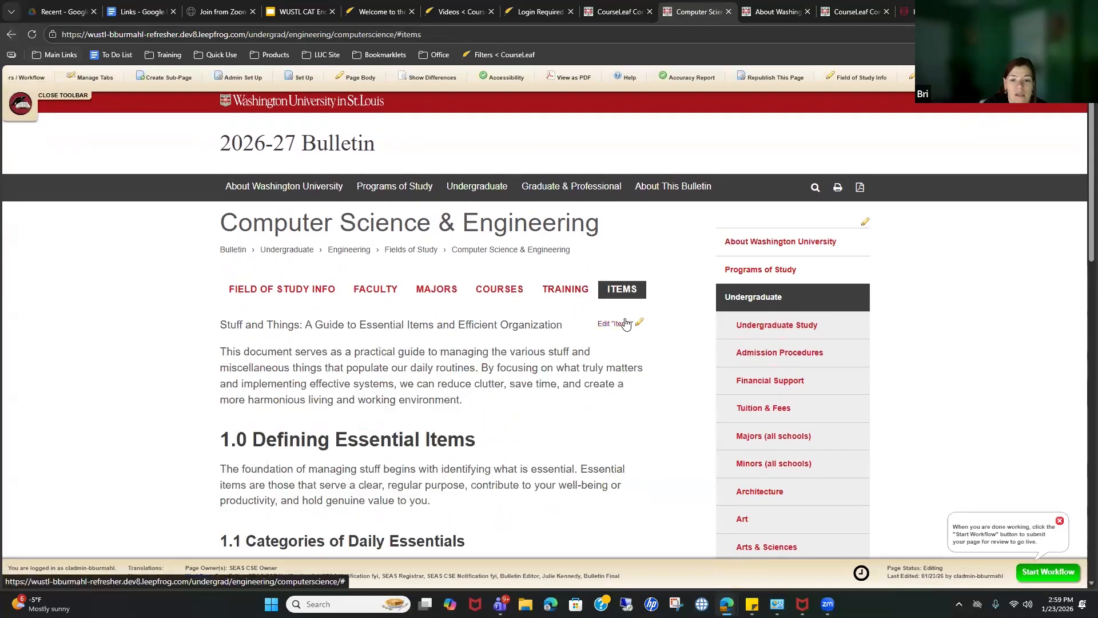
click(629, 320)
scroll(350, 326, down, 10)
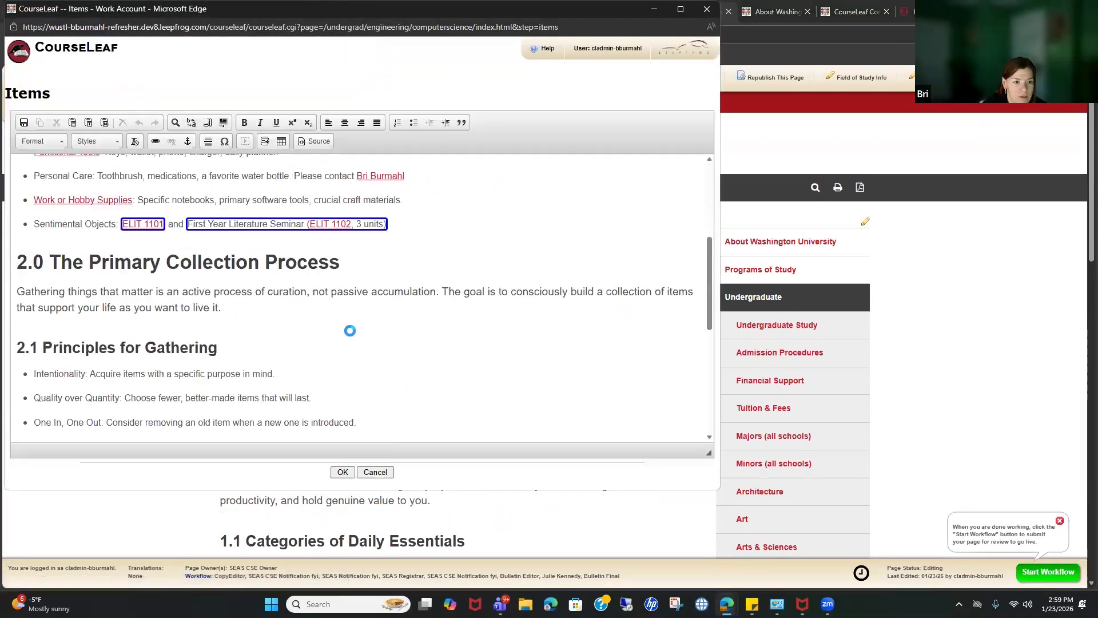
scroll(44, 351, up, 10)
click(43, 350)
scroll(223, 346, down, 5)
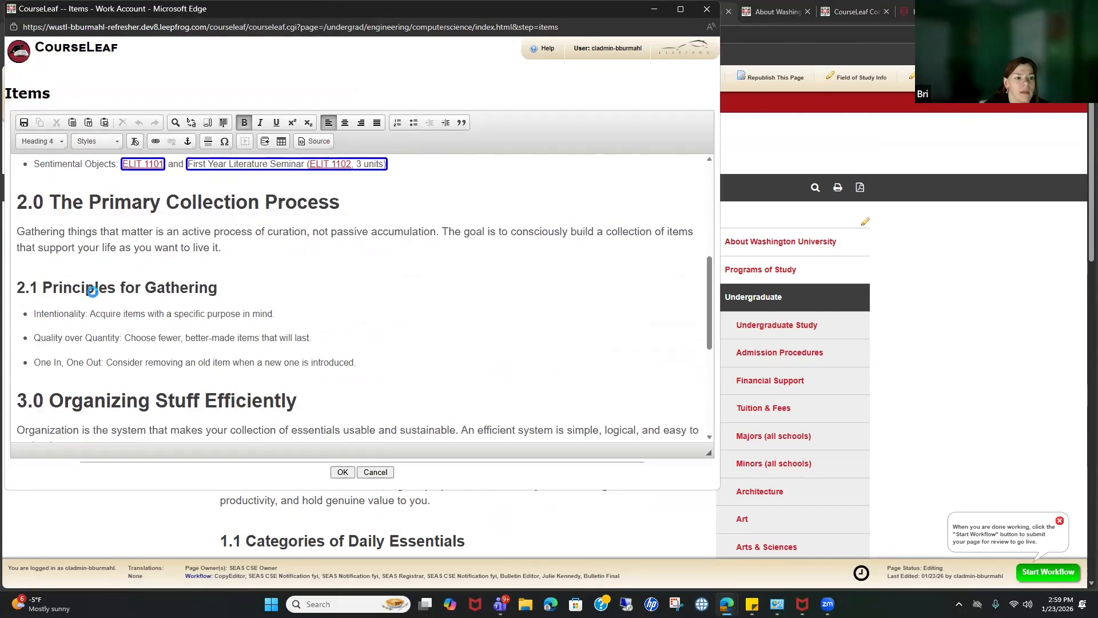
click(365, 379)
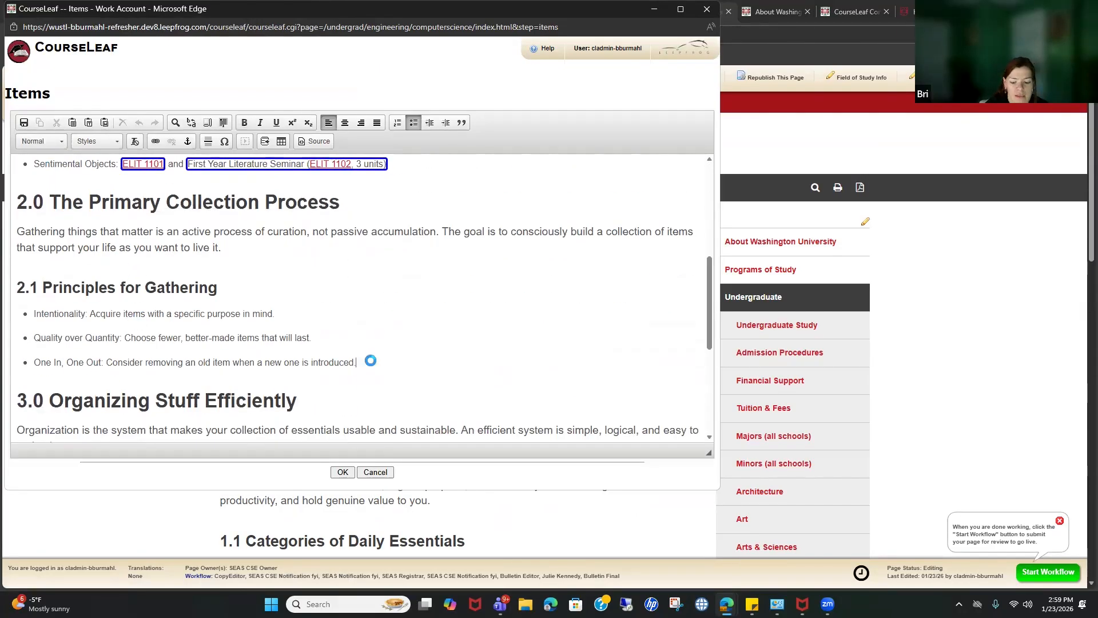
key(Return)
click(281, 142)
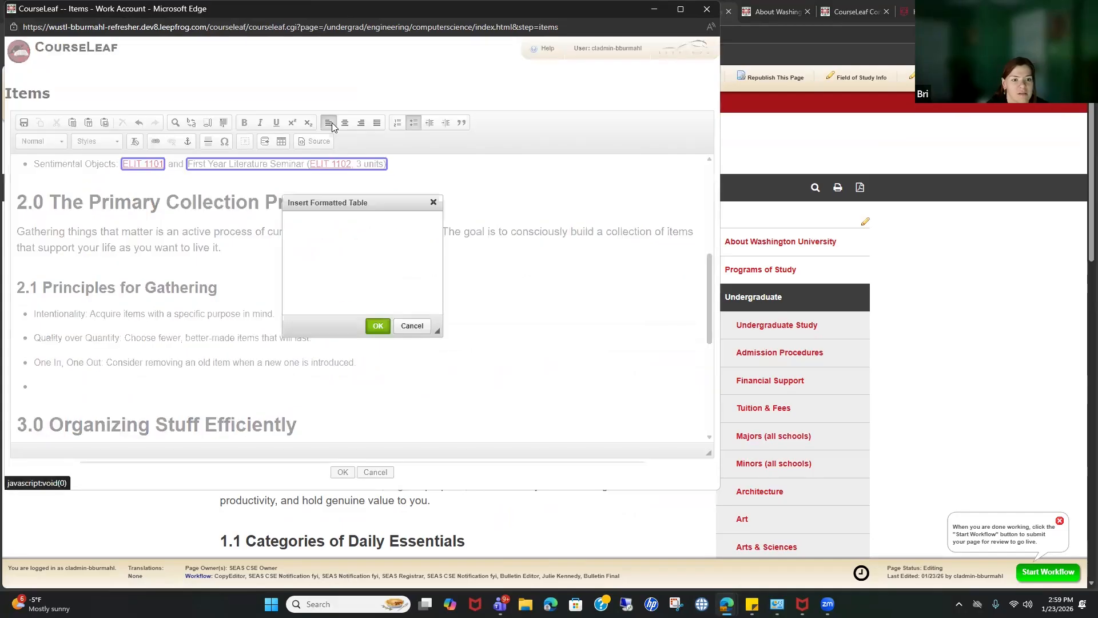
click(365, 238)
click(363, 241)
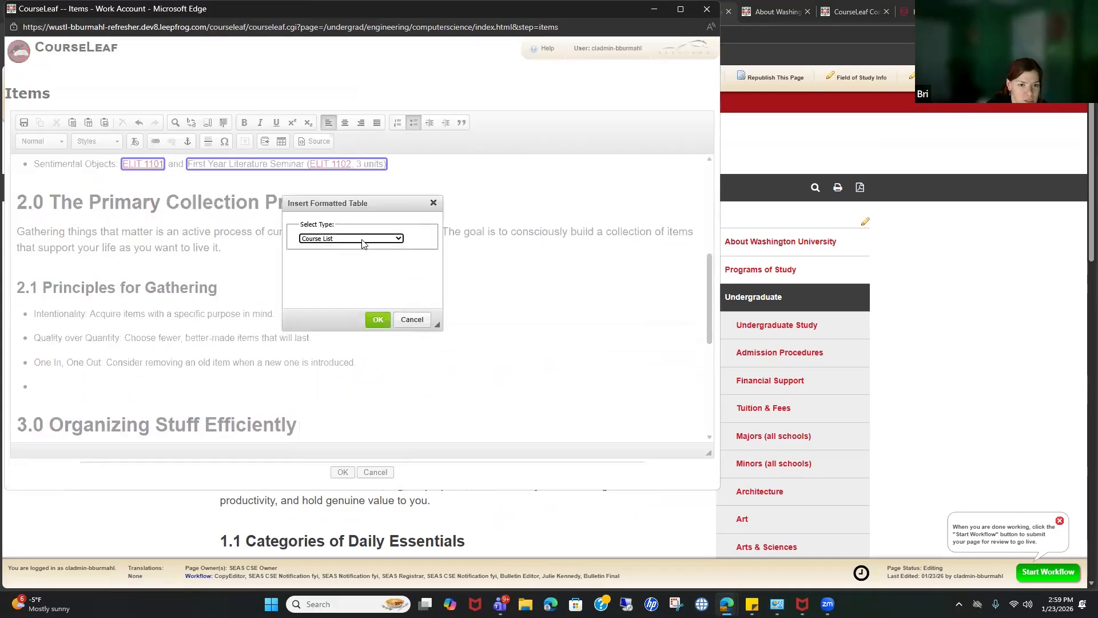
click(362, 239)
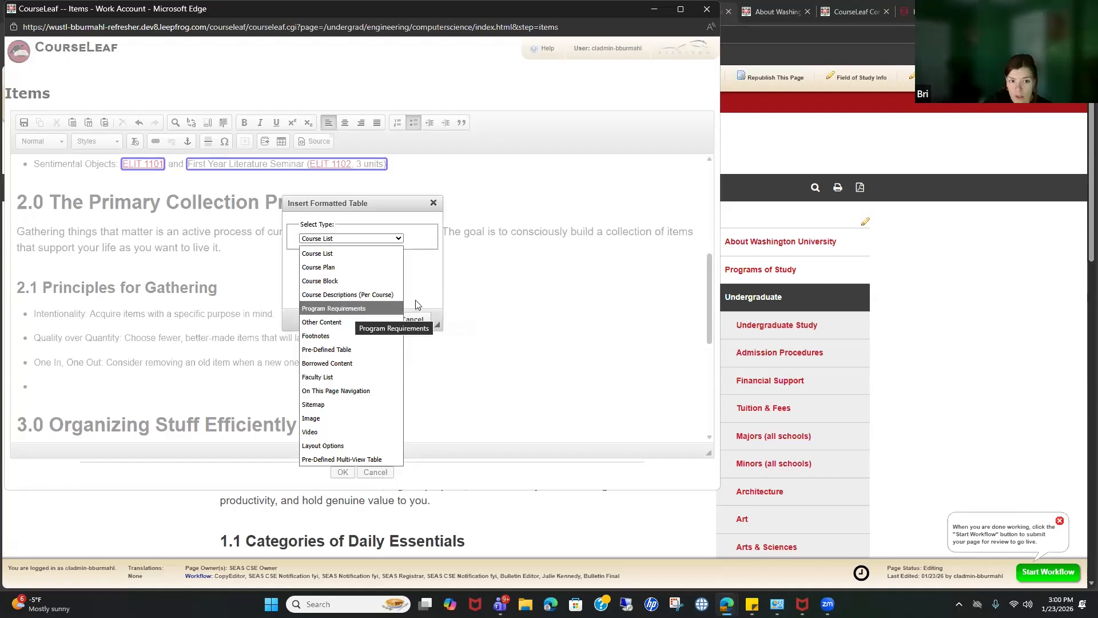
click(334, 308)
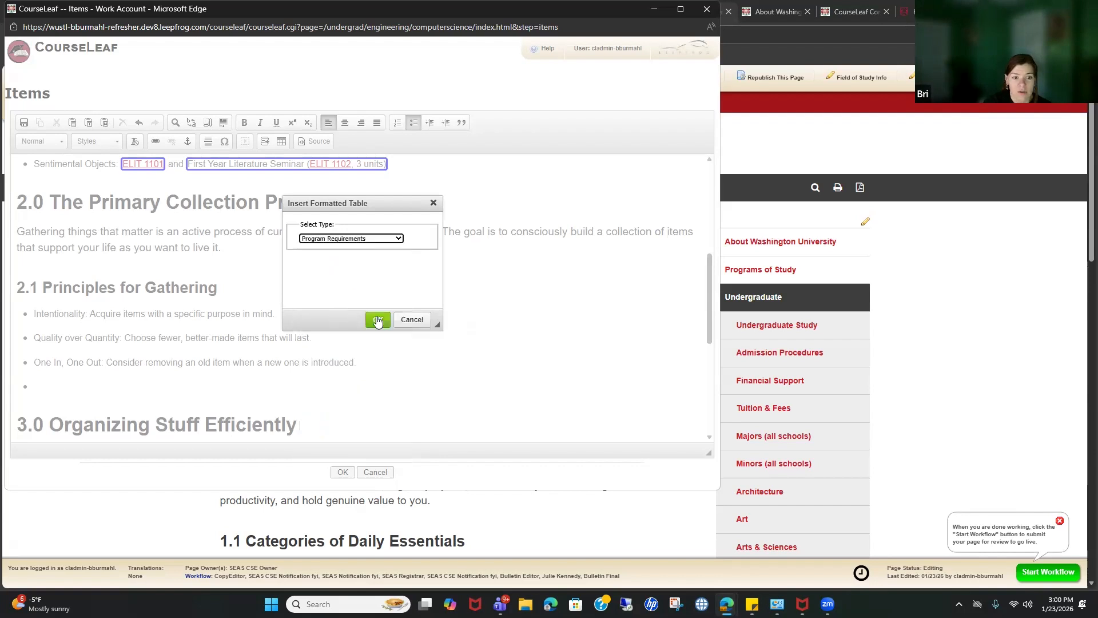
click(357, 239)
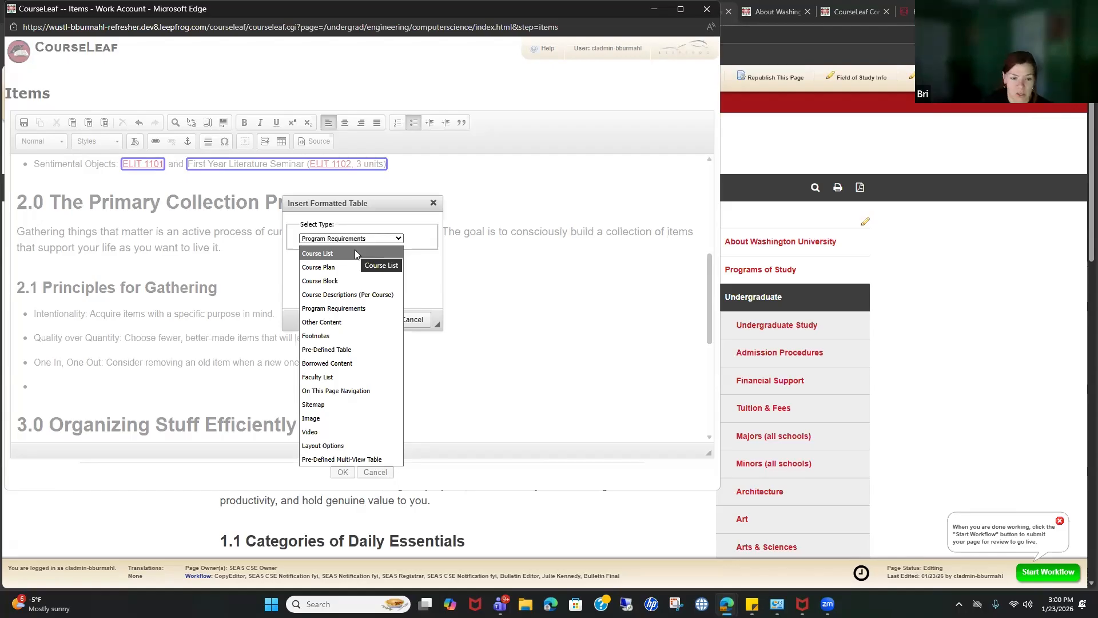
click(433, 371)
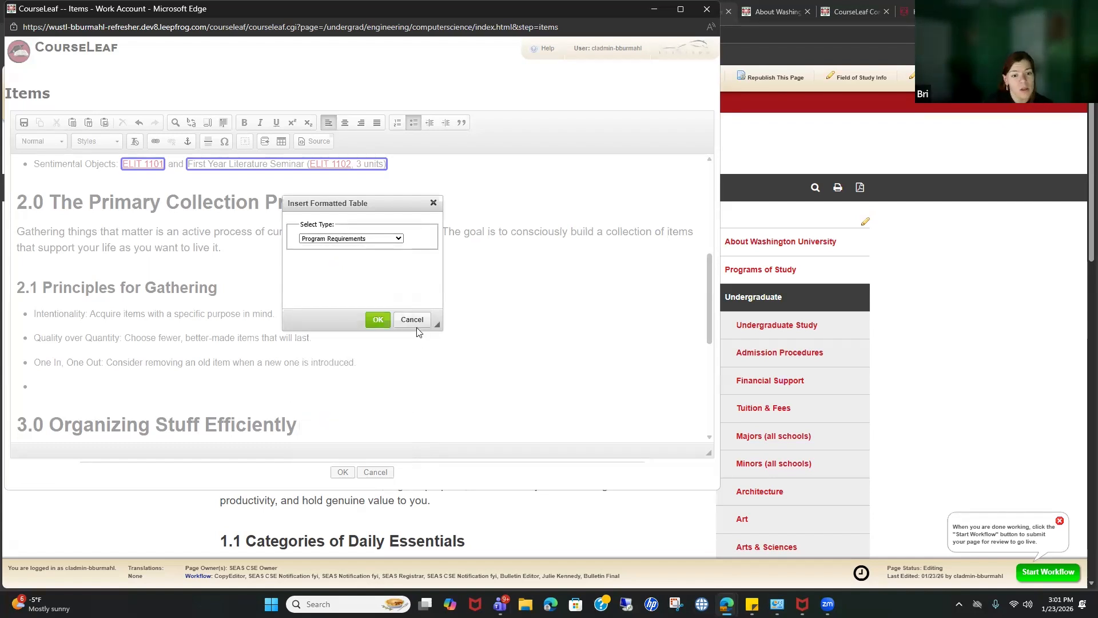
click(415, 321)
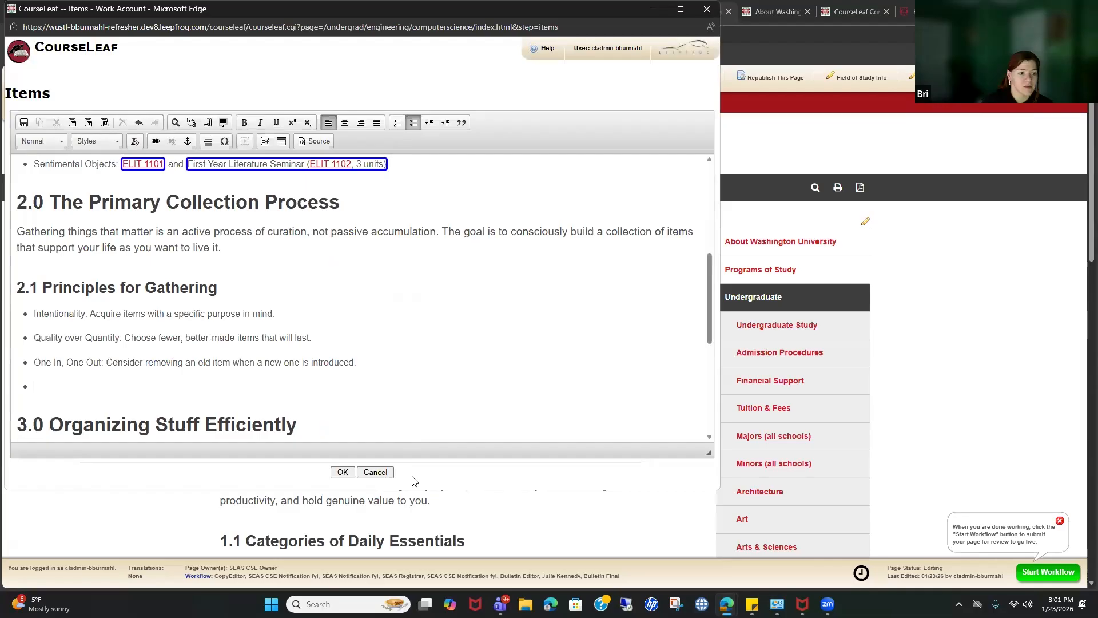
click(375, 472)
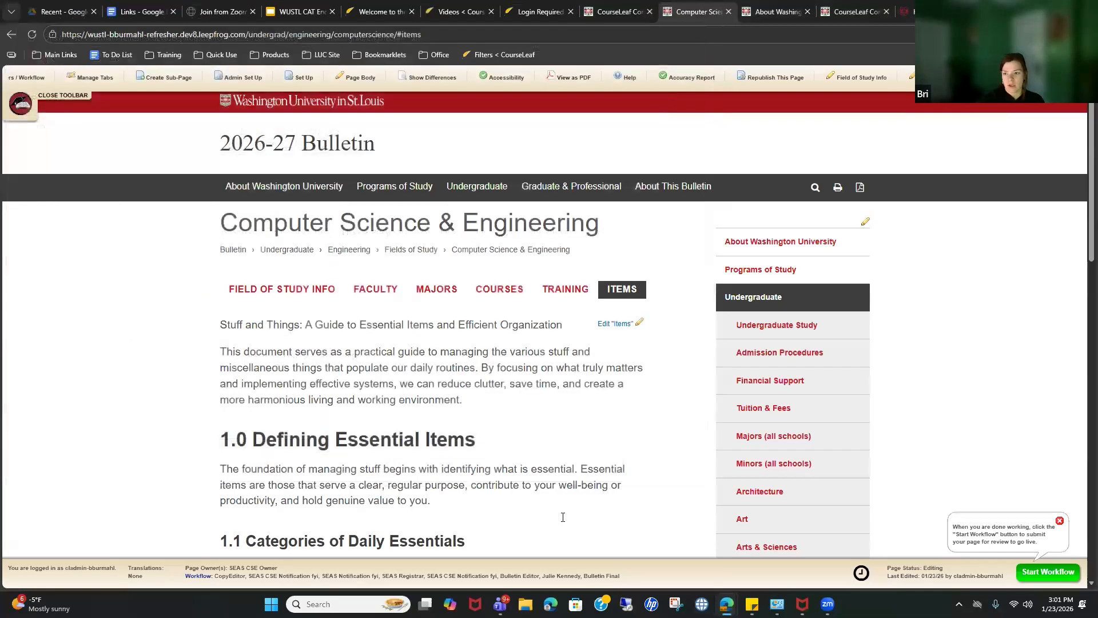